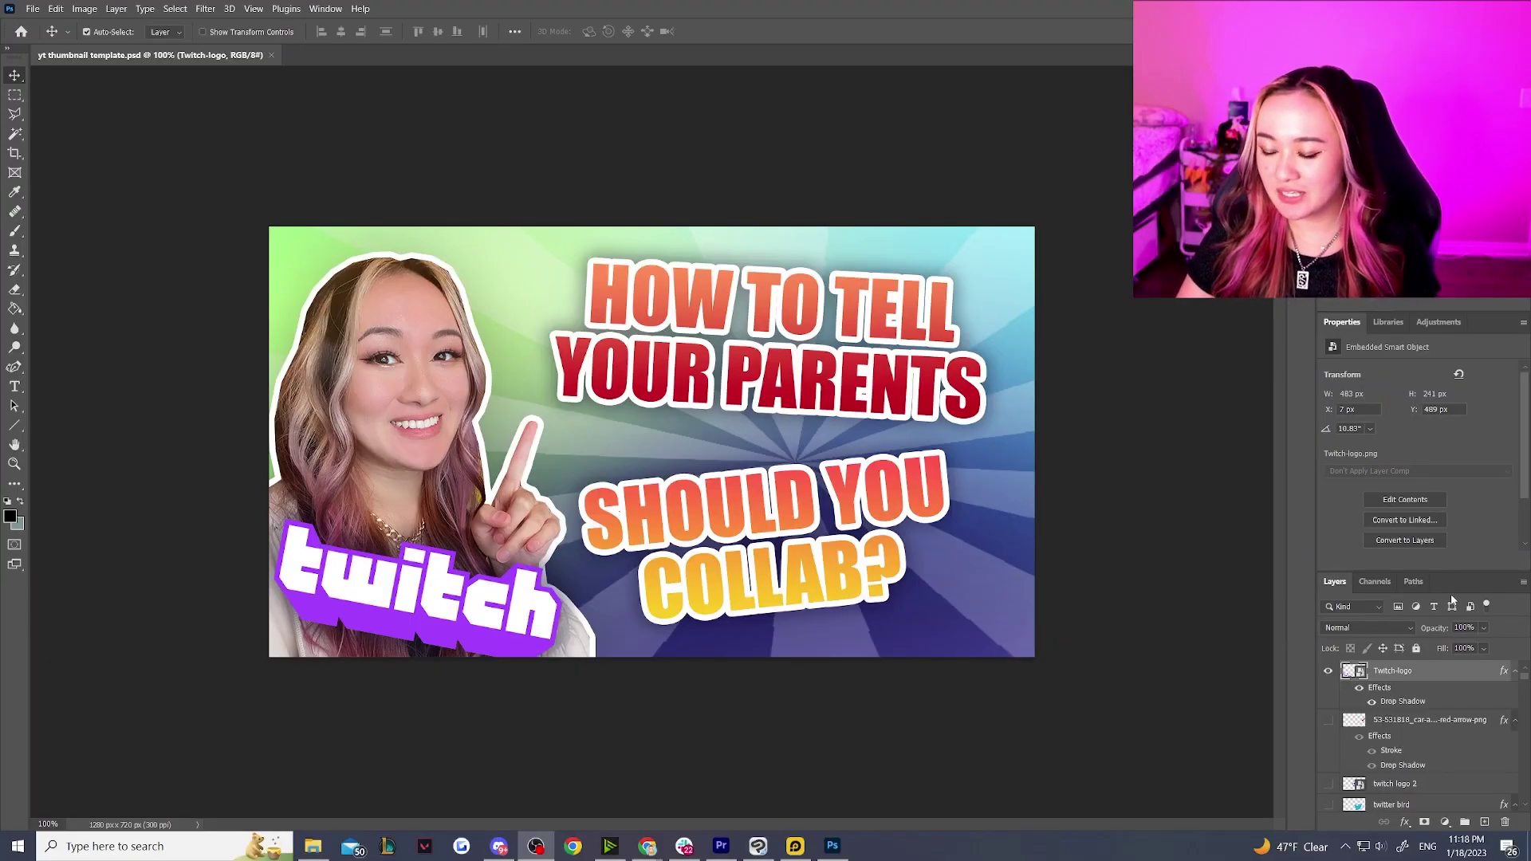
Step: Enlarge the Layers panel, hide the pointing portrait IMG_3585, and preview IMG_3587
{"action": "left_click_drag", "start_coordinate": [1472, 570], "coordinate": [1490, 515]}
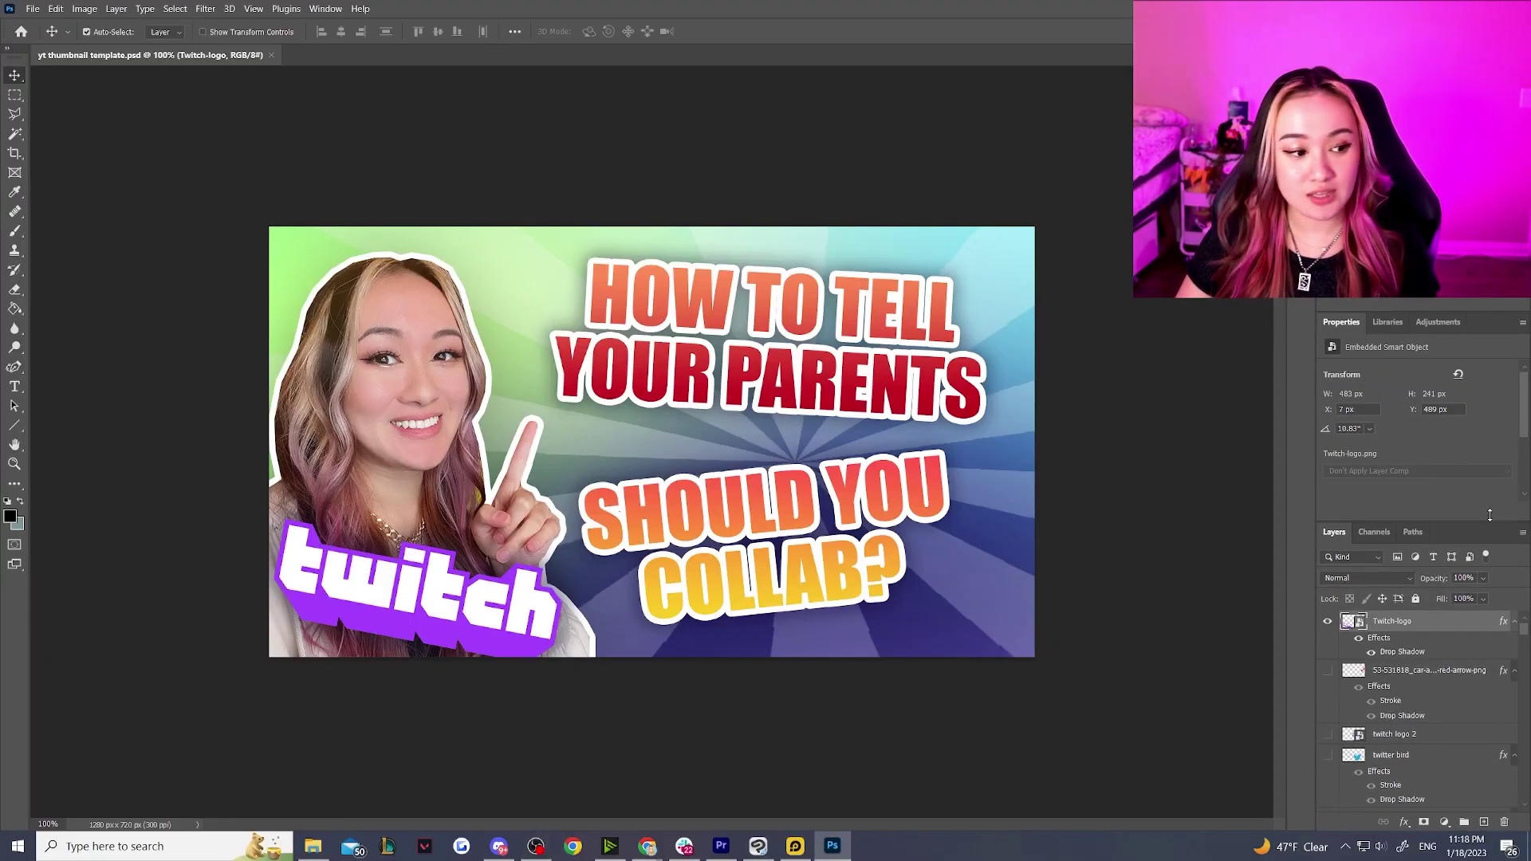
{"action": "left_click", "coordinate": [520, 452]}
{"action": "scroll", "coordinate": [1450, 712], "scroll_direction": "down", "scroll_amount": 5}
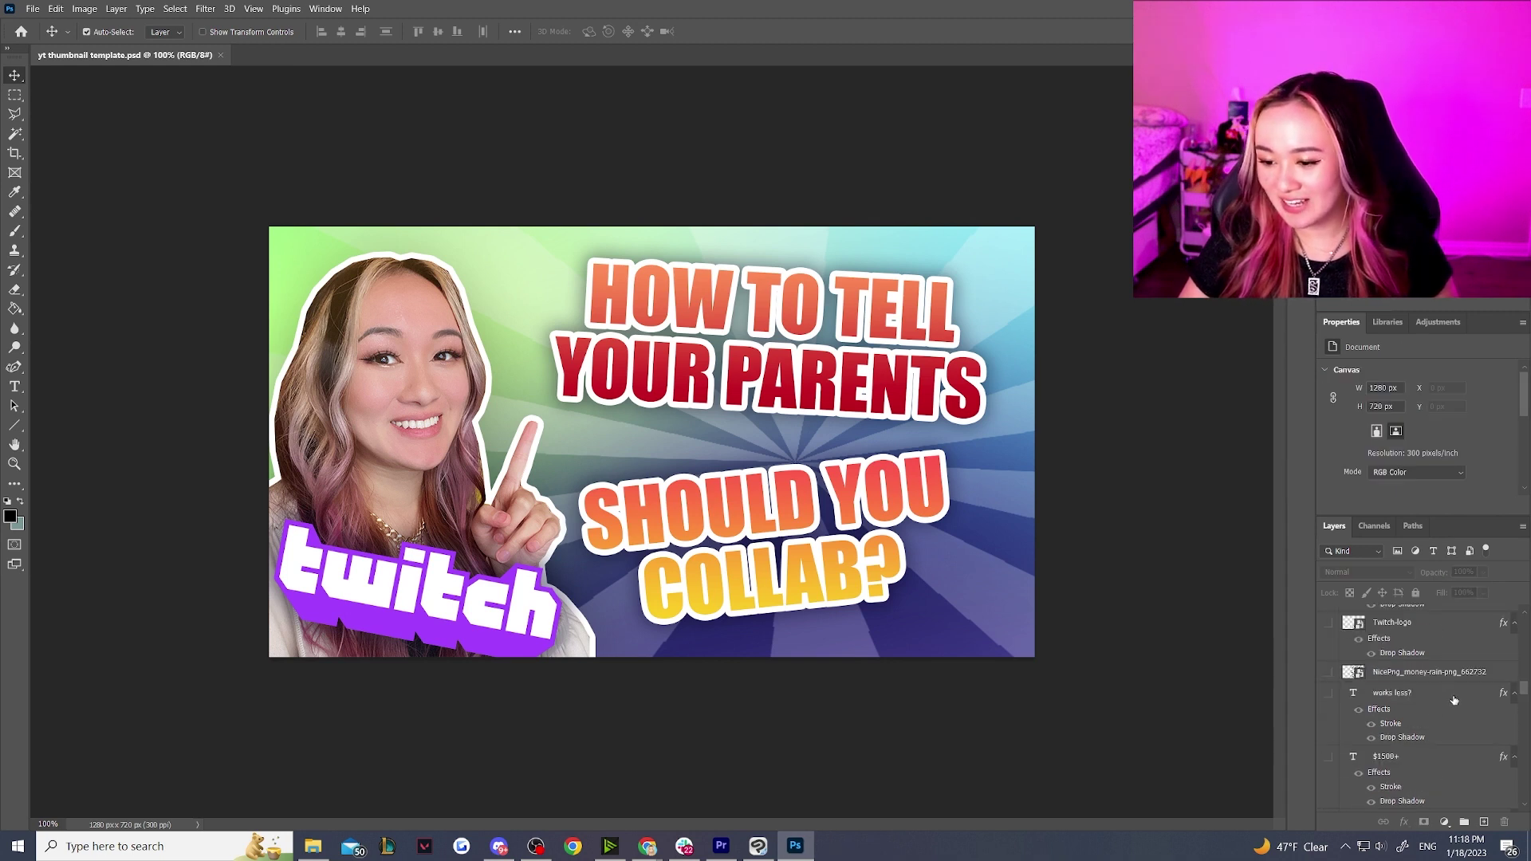
{"action": "scroll", "coordinate": [1451, 712], "scroll_direction": "down", "scroll_amount": 6}
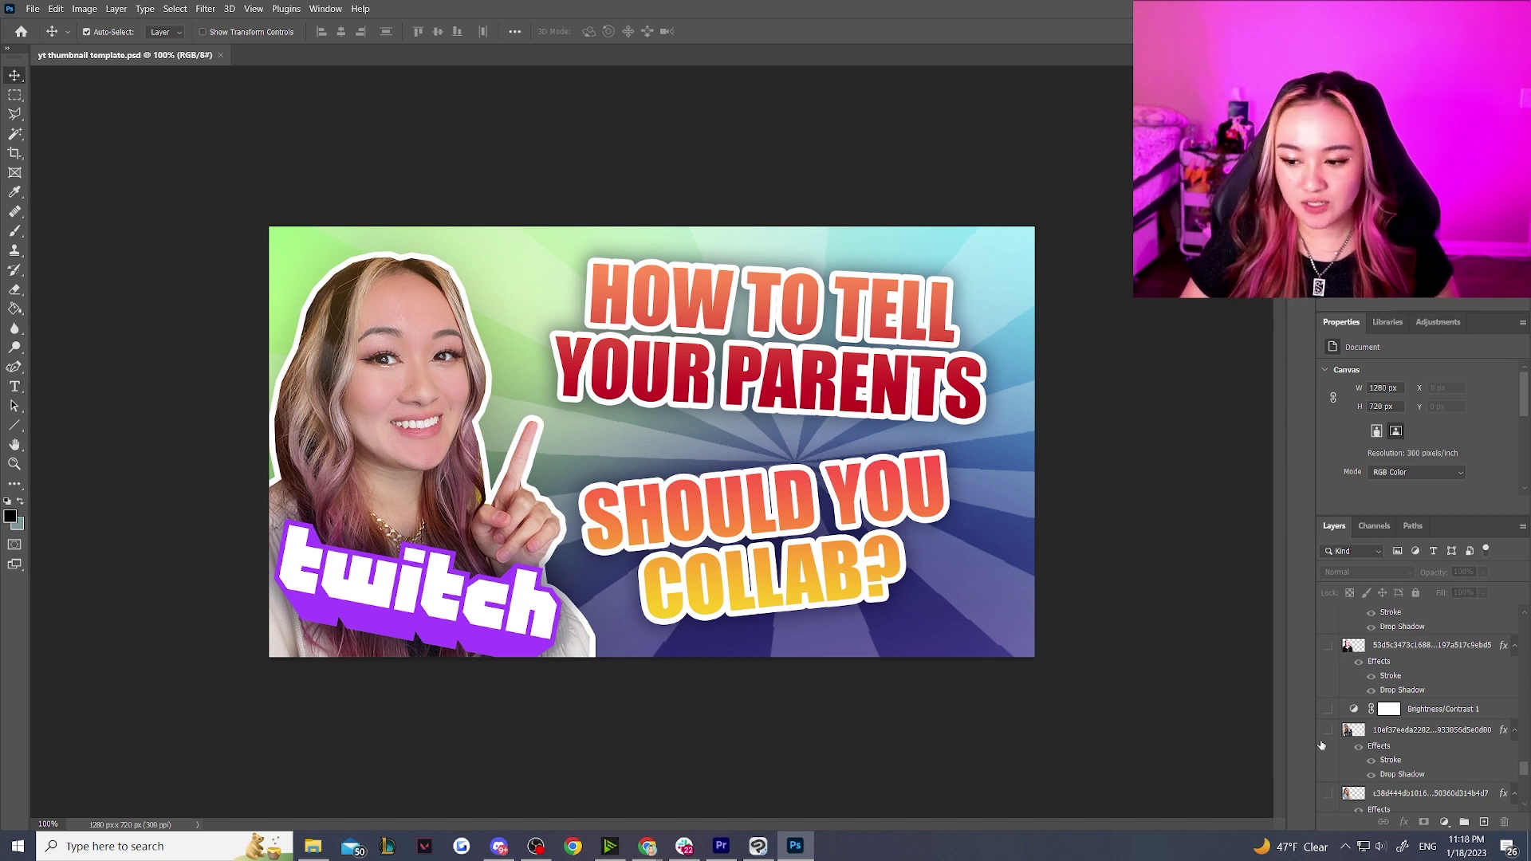
{"action": "scroll", "coordinate": [1327, 638], "scroll_direction": "up", "scroll_amount": 6}
{"action": "left_click", "coordinate": [1326, 618]}
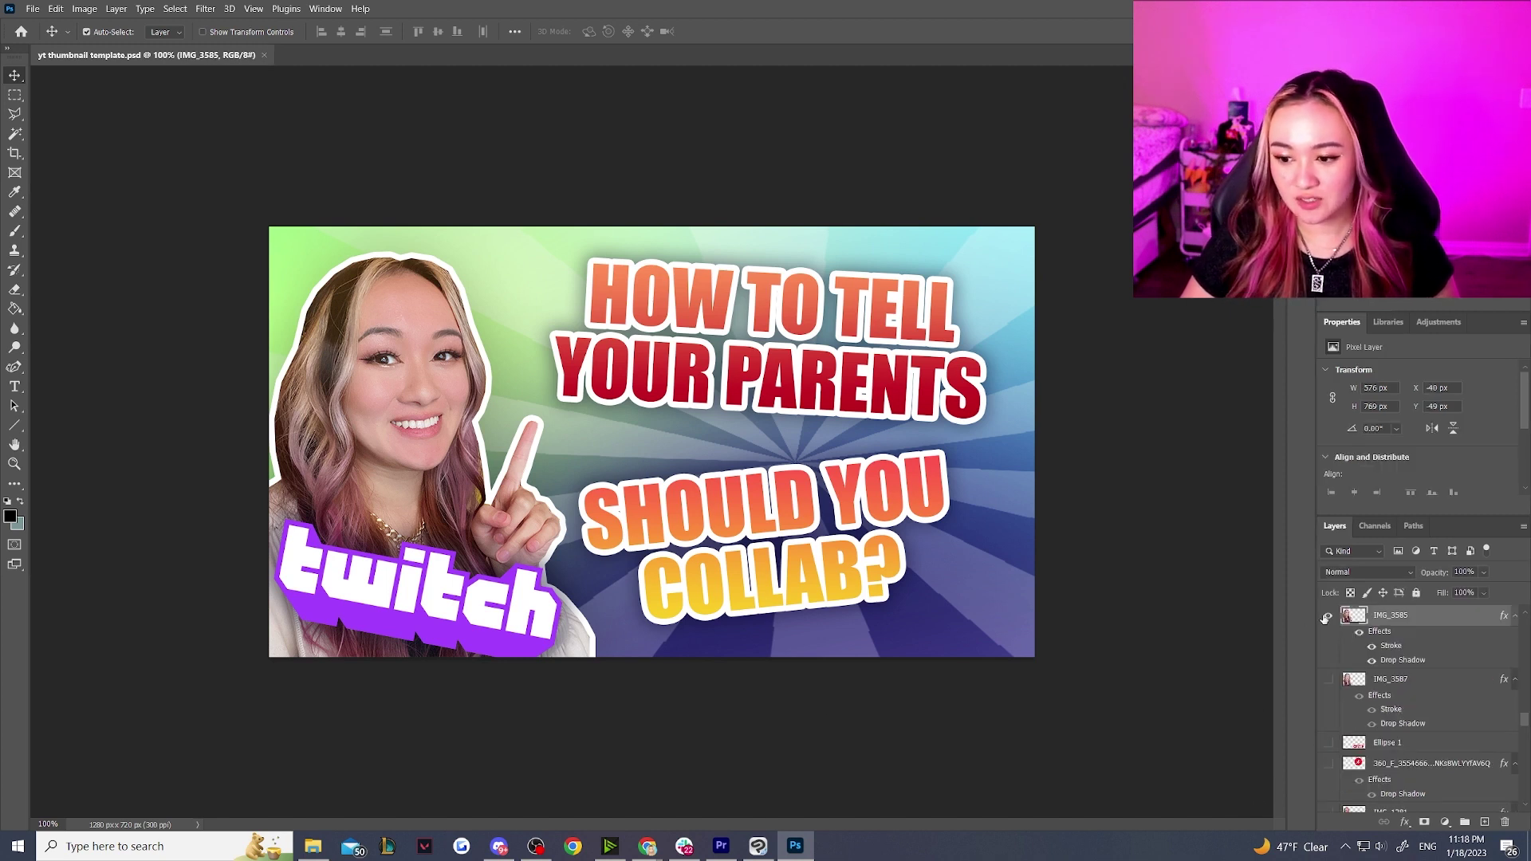
{"action": "left_click", "coordinate": [1328, 617]}
{"action": "left_click", "coordinate": [1326, 679]}
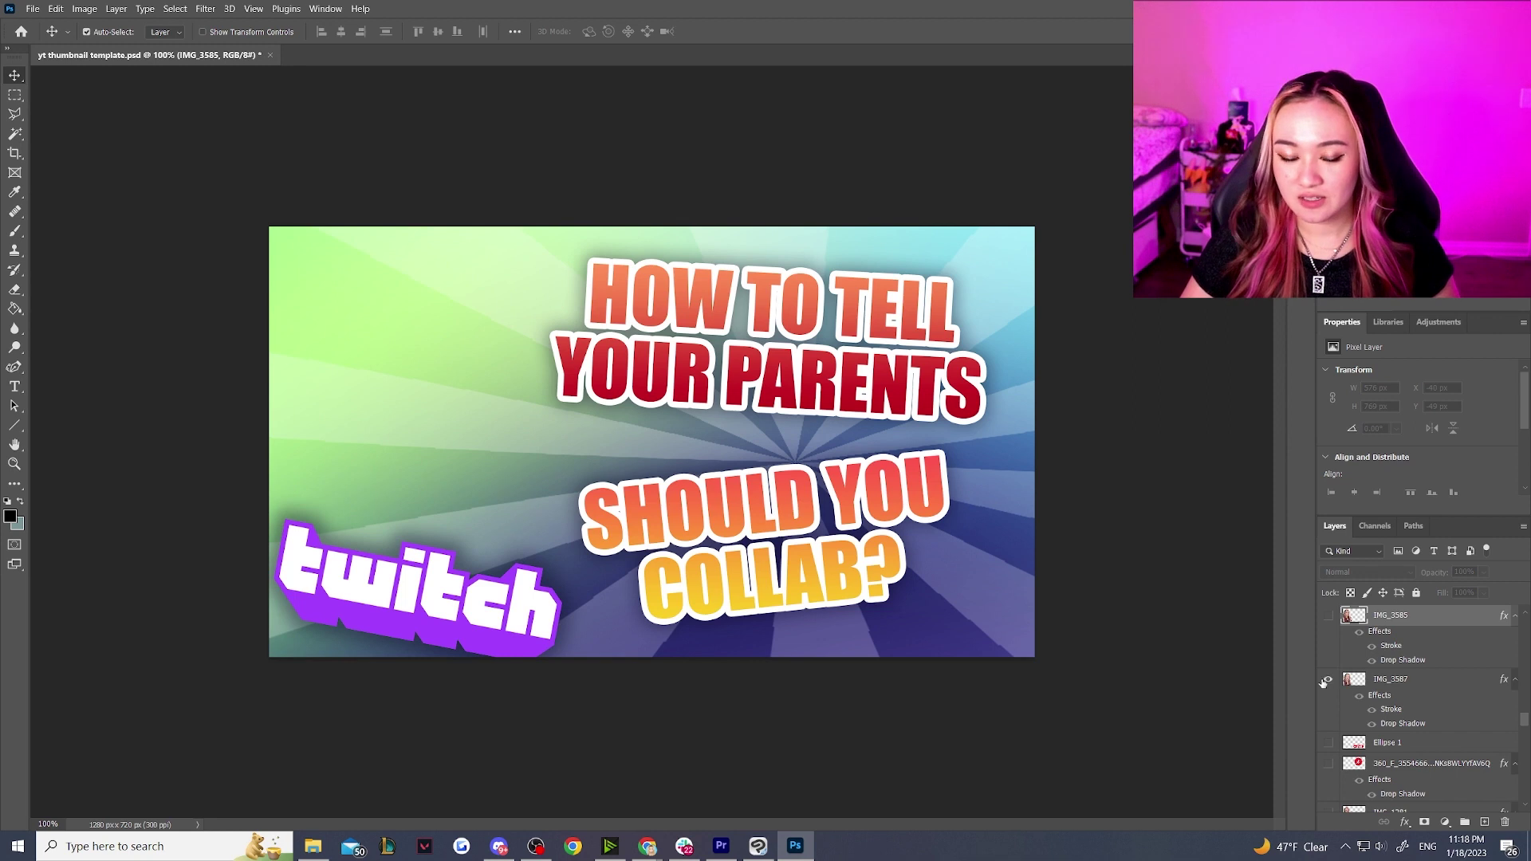
{"action": "left_click", "coordinate": [1326, 680]}
Step: Preview the IMG_3584, IMG_3586 and peace-sign IMG_3381 photos on the thumbnail
{"action": "scroll", "coordinate": [1357, 714], "scroll_direction": "down", "scroll_amount": 5}
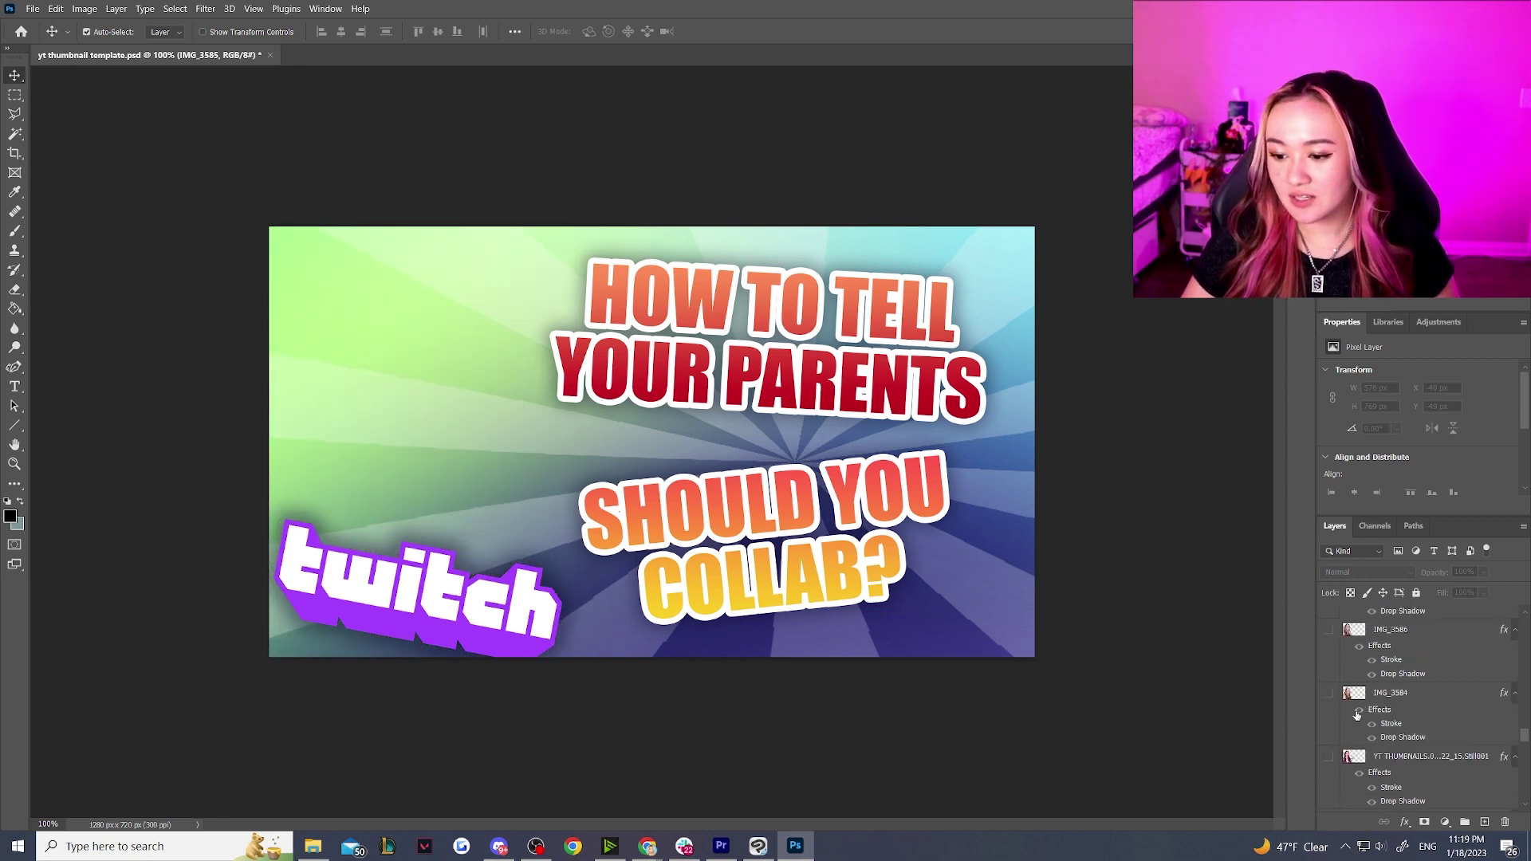
{"action": "left_click", "coordinate": [1328, 695]}
{"action": "left_click", "coordinate": [1327, 695]}
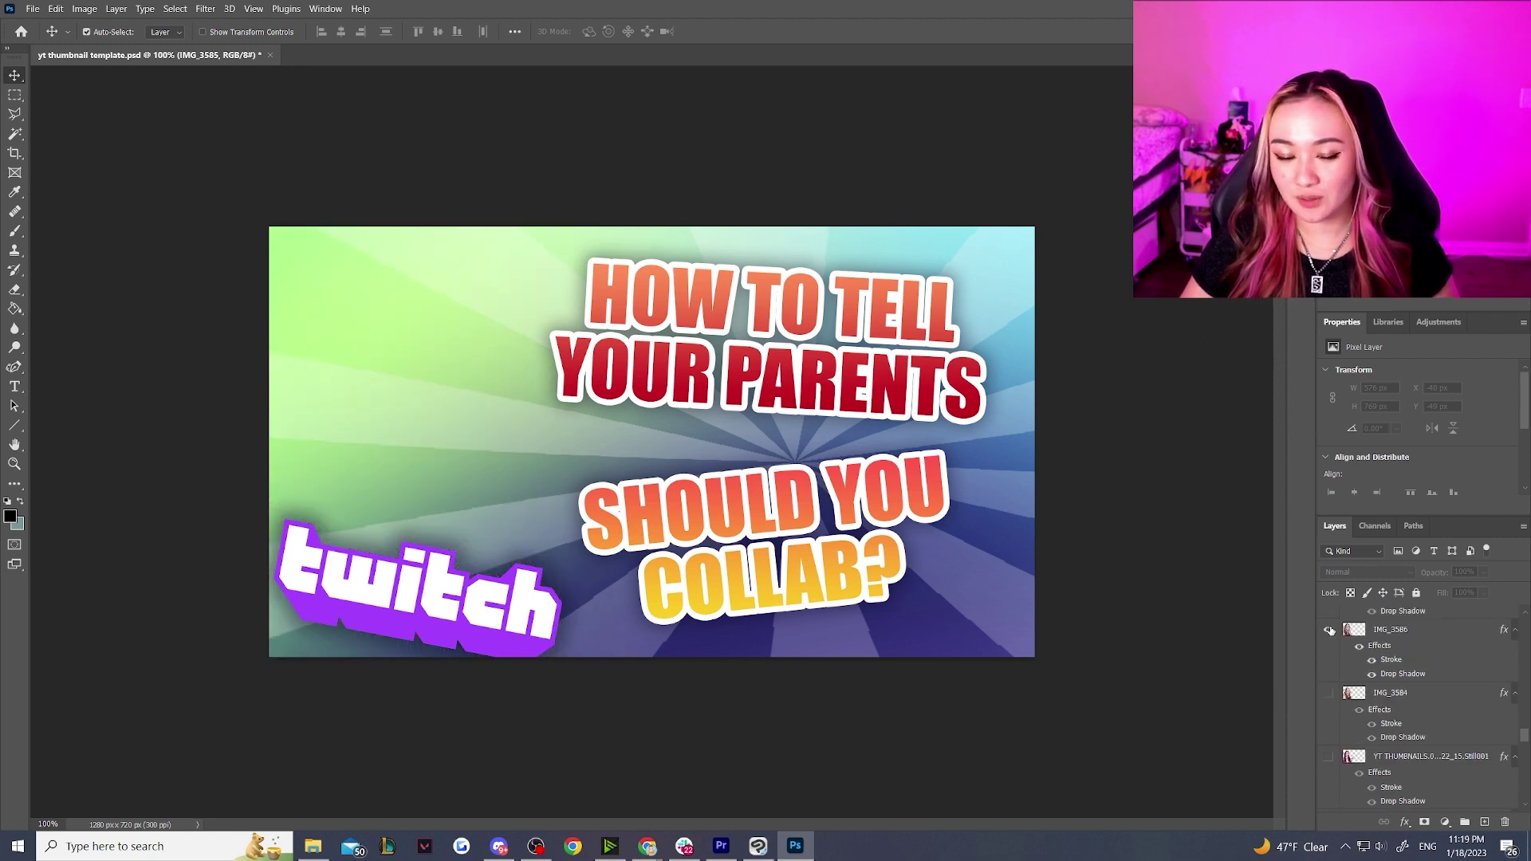
{"action": "left_click", "coordinate": [1329, 630]}
{"action": "left_click", "coordinate": [1329, 630]}
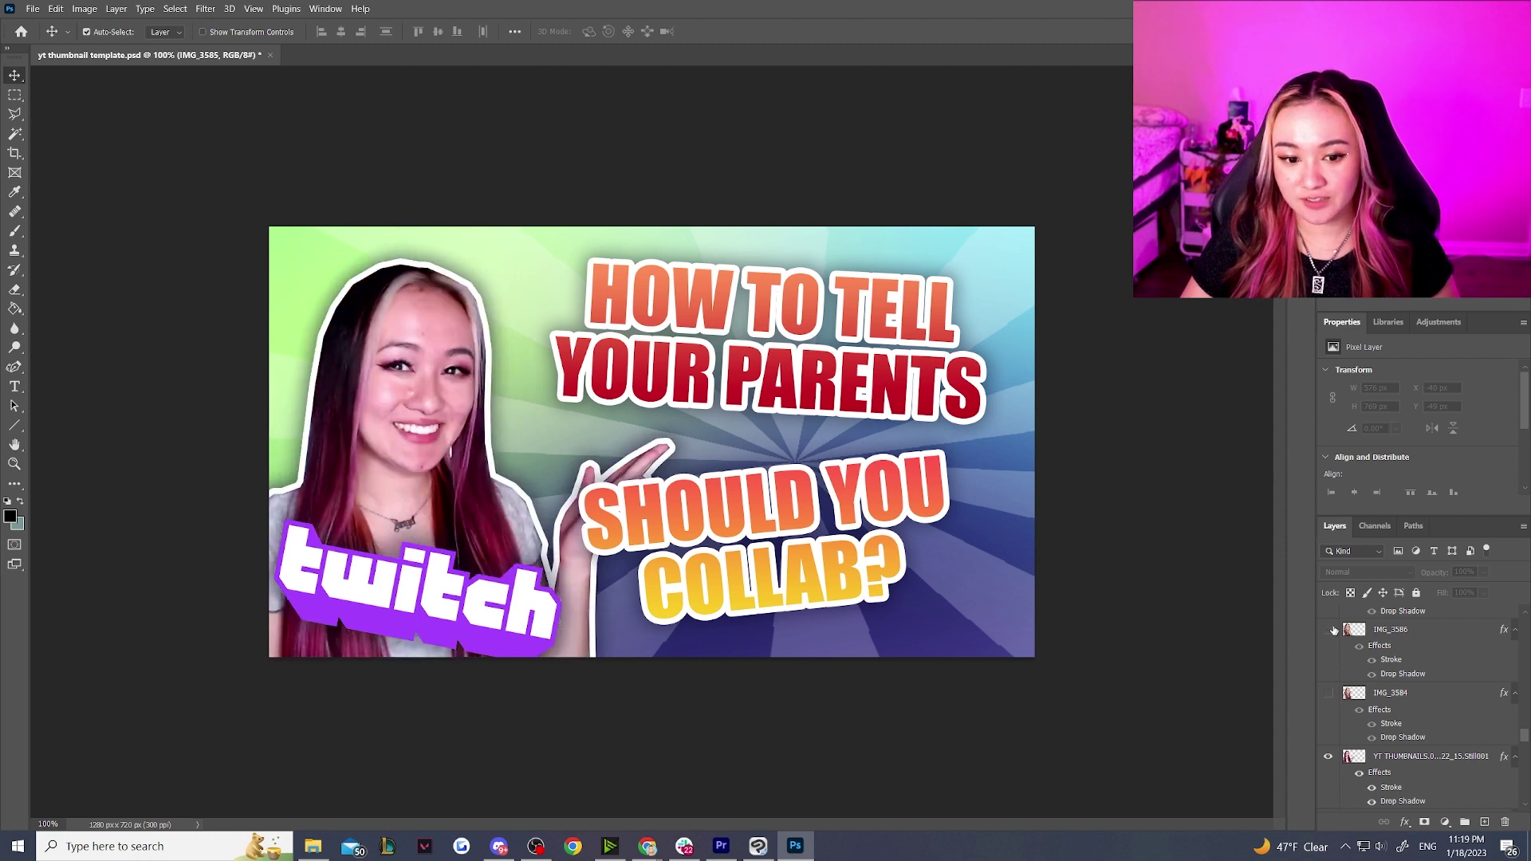
{"action": "scroll", "coordinate": [1355, 638], "scroll_direction": "down", "scroll_amount": 3}
{"action": "left_click", "coordinate": [1328, 729]}
{"action": "left_click", "coordinate": [1326, 730]}
{"action": "scroll", "coordinate": [1339, 717], "scroll_direction": "up", "scroll_amount": 1}
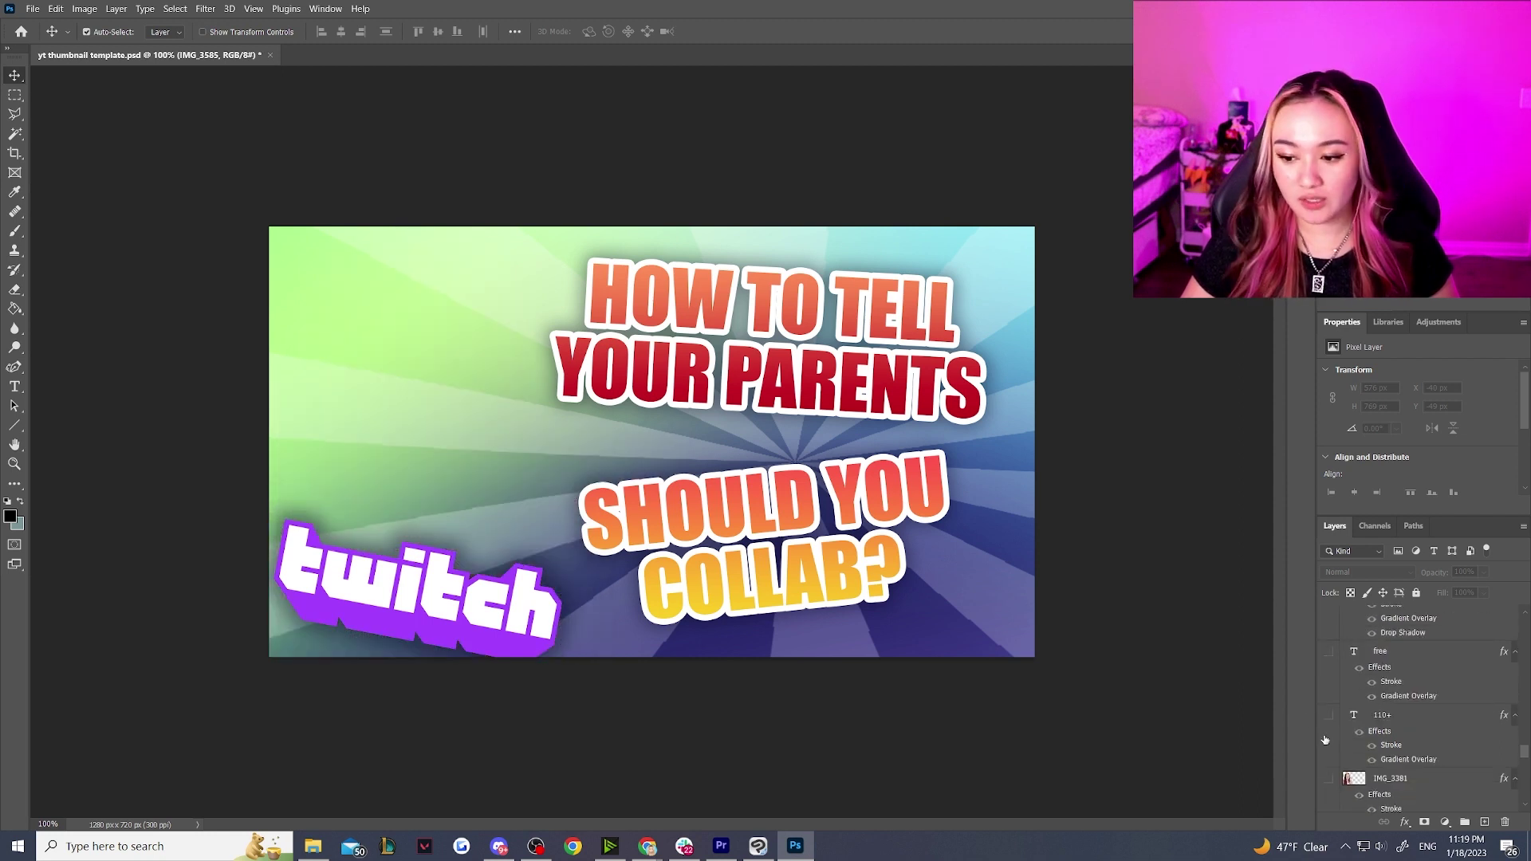
{"action": "left_click", "coordinate": [1328, 779]}
{"action": "scroll", "coordinate": [1328, 749], "scroll_direction": "down", "scroll_amount": 4}
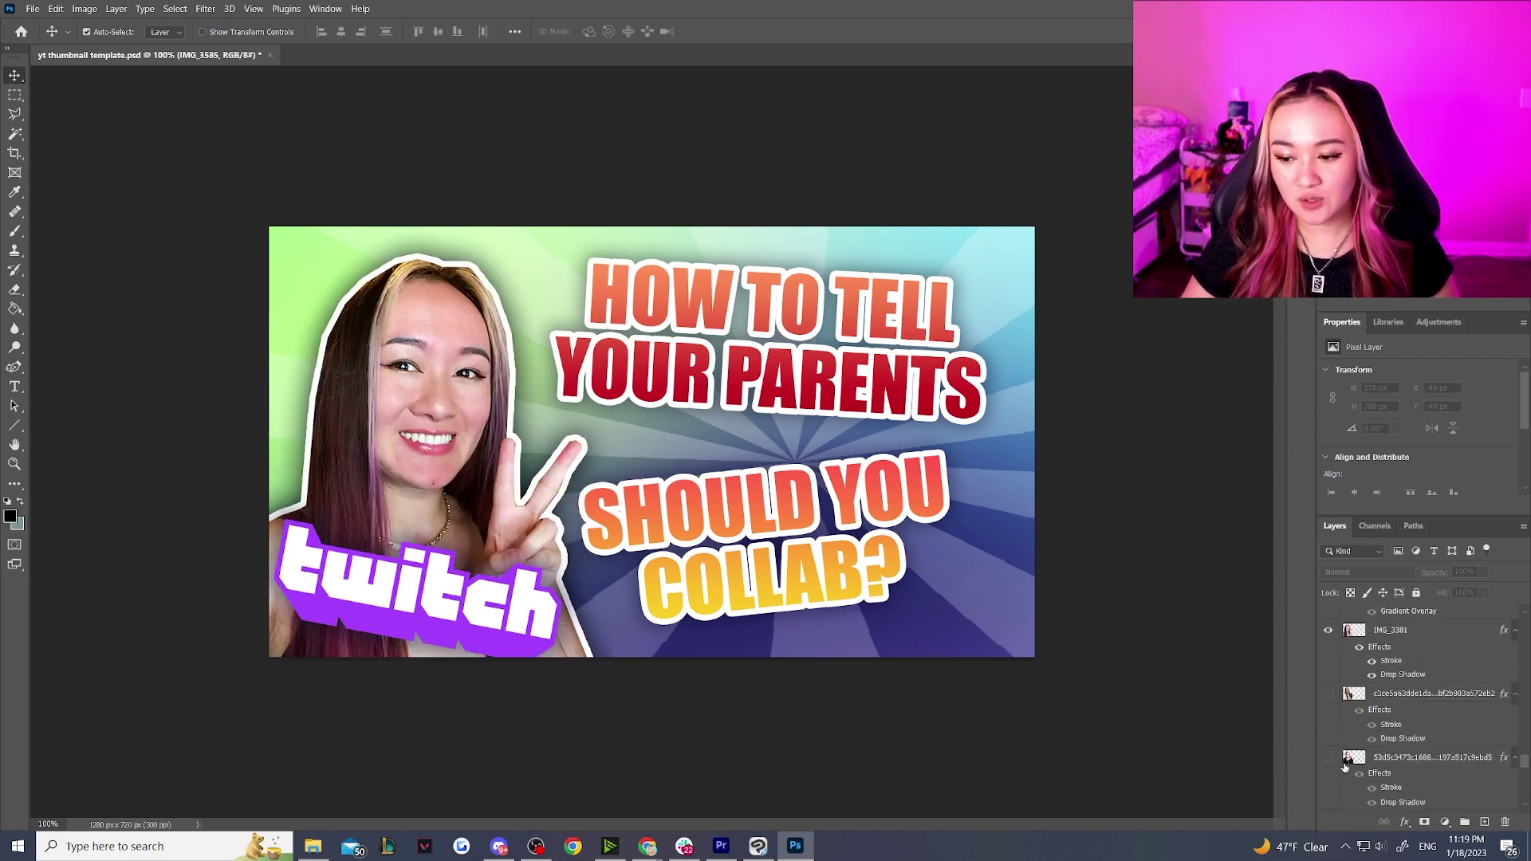
Step: Compare the hoodie and thumbs-up IMG_1281 photos, then leave only surprised IMG_3586 visible
{"action": "left_click", "coordinate": [1327, 645]}
{"action": "scroll", "coordinate": [1325, 662], "scroll_direction": "up", "scroll_amount": 2}
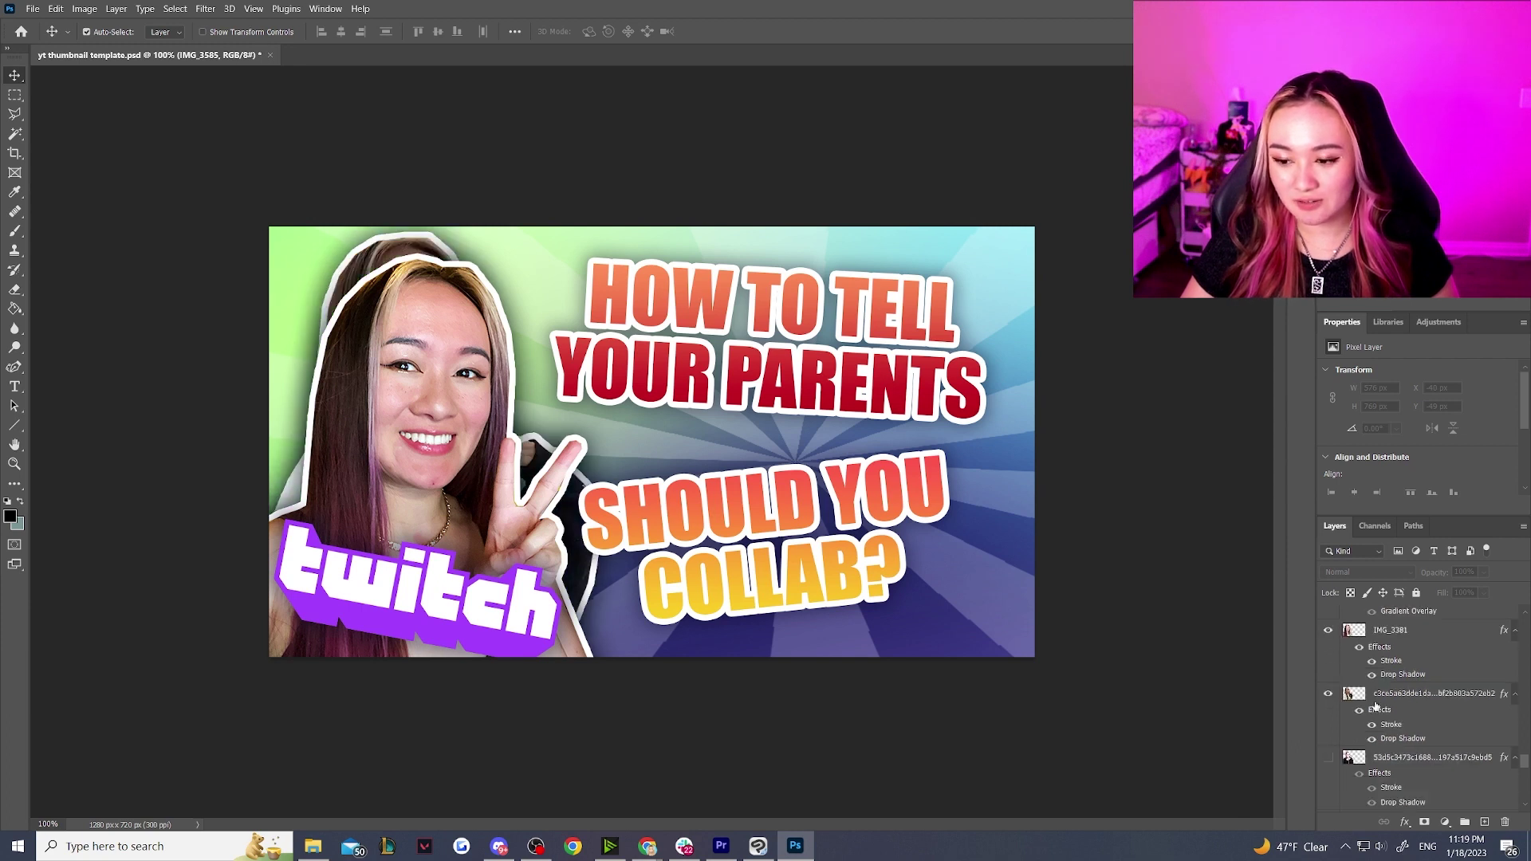
{"action": "left_click", "coordinate": [1328, 680]}
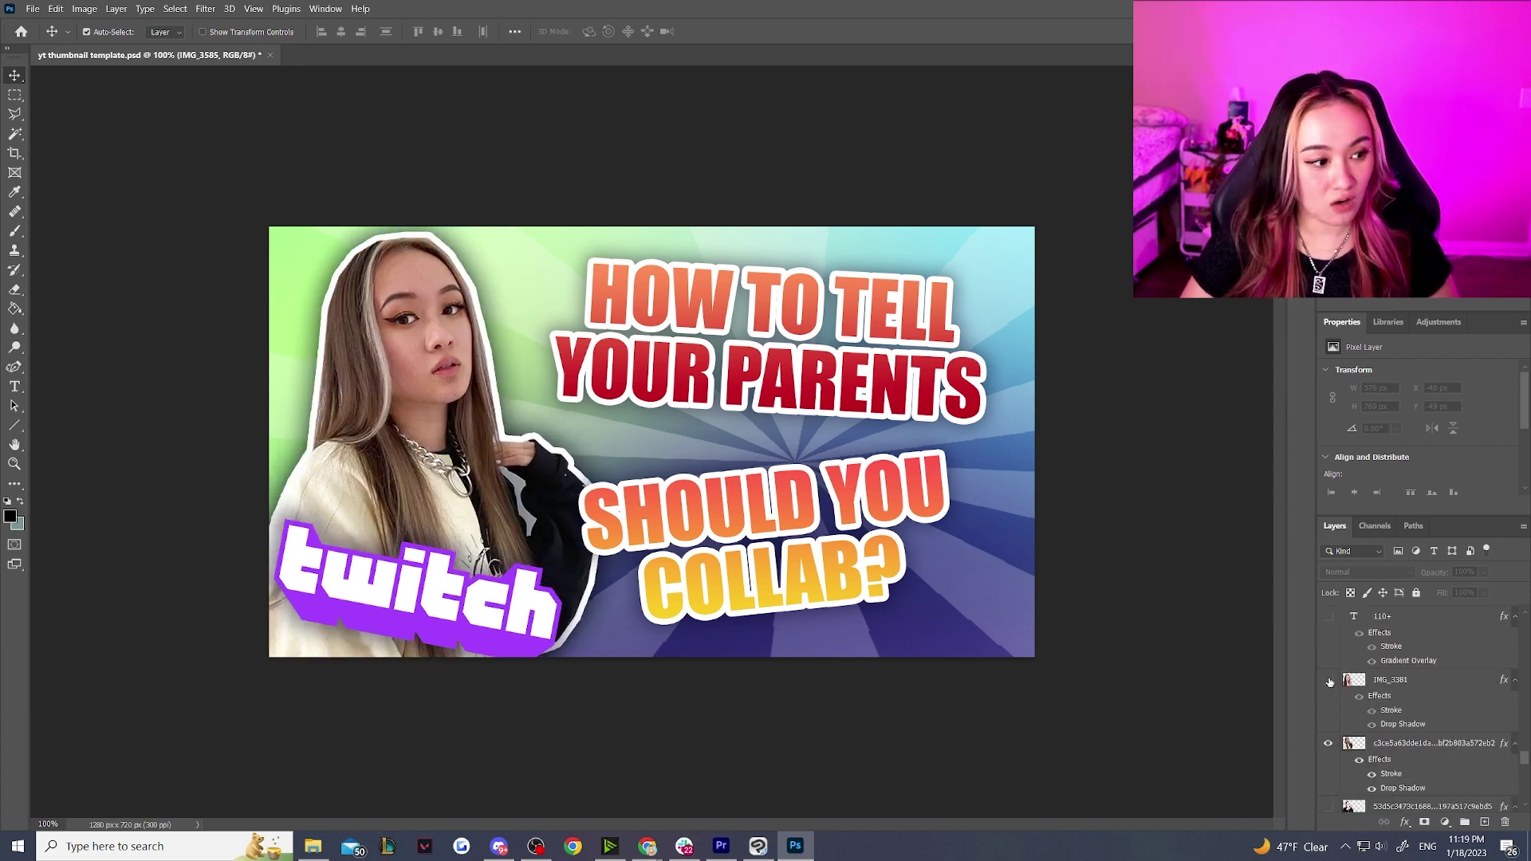
{"action": "left_click", "coordinate": [1327, 746]}
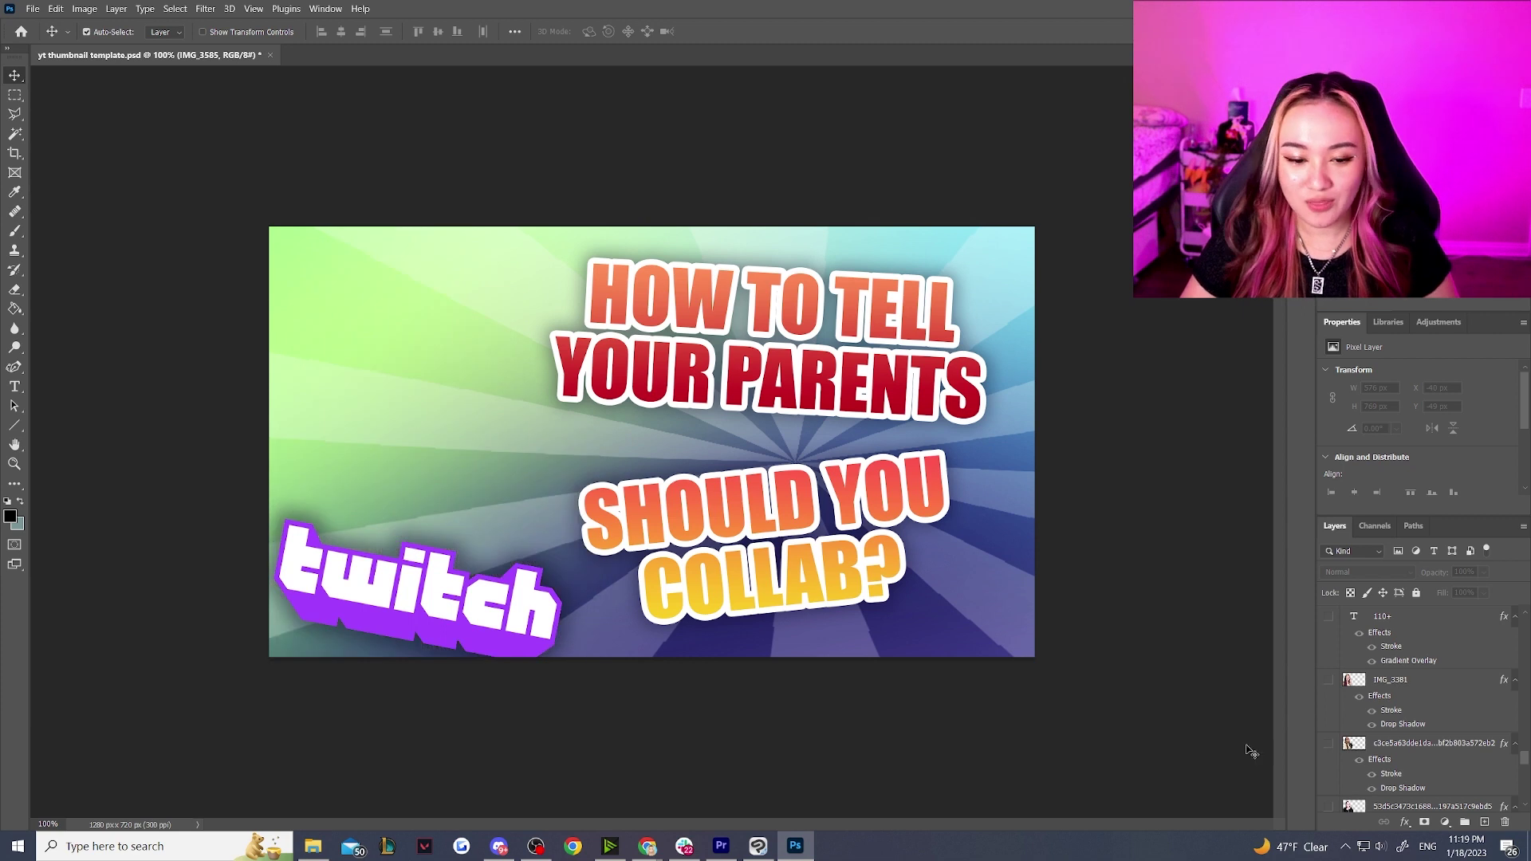
{"action": "scroll", "coordinate": [1308, 753], "scroll_direction": "down", "scroll_amount": 2}
{"action": "scroll", "coordinate": [1420, 709], "scroll_direction": "up", "scroll_amount": 1}
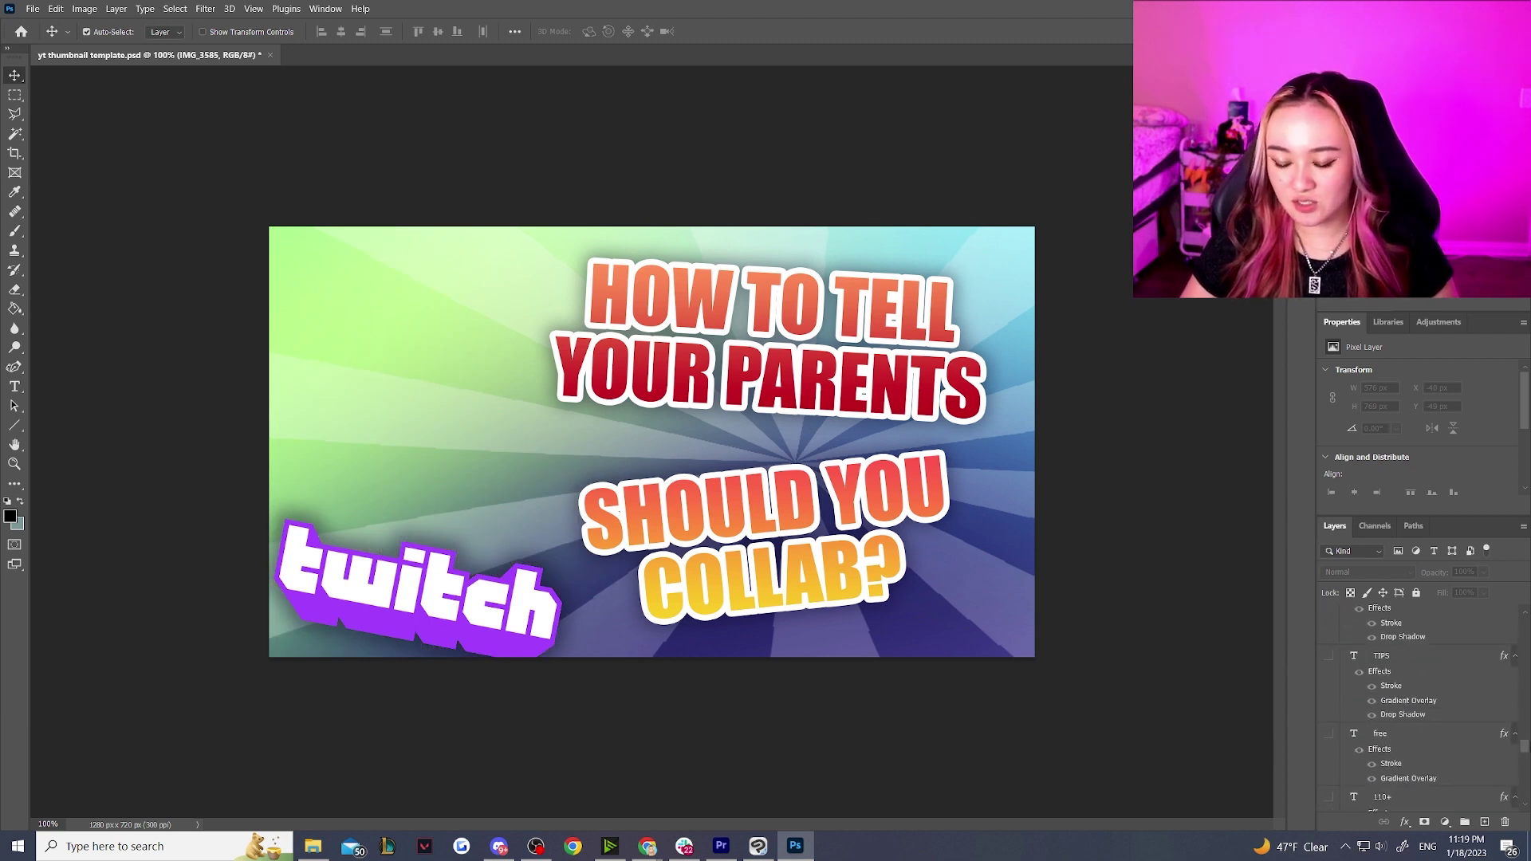
{"action": "scroll", "coordinate": [1305, 710], "scroll_direction": "up", "scroll_amount": 4}
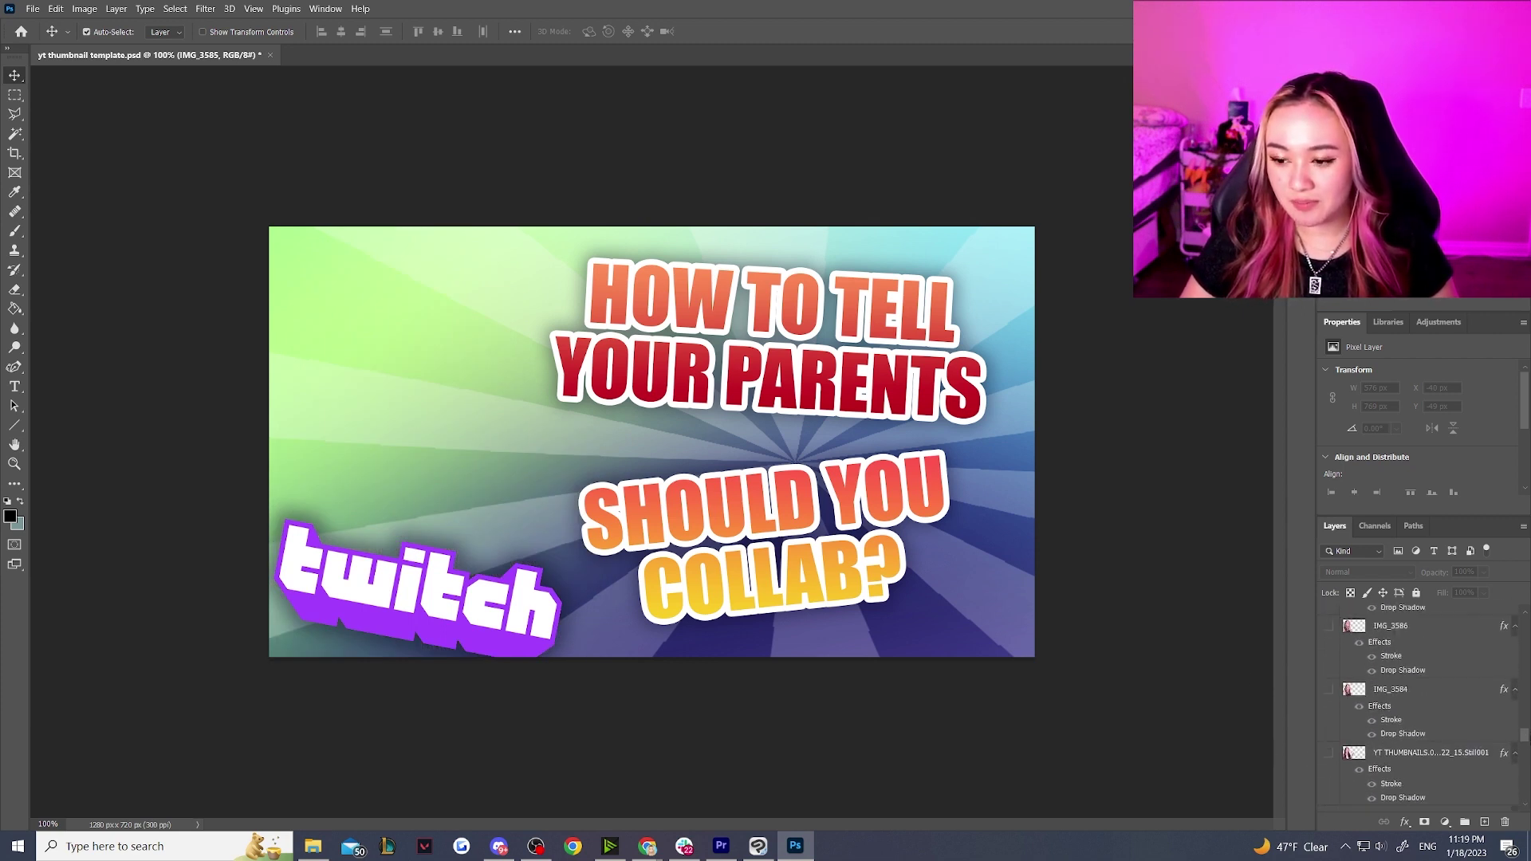
{"action": "left_click", "coordinate": [1328, 749]}
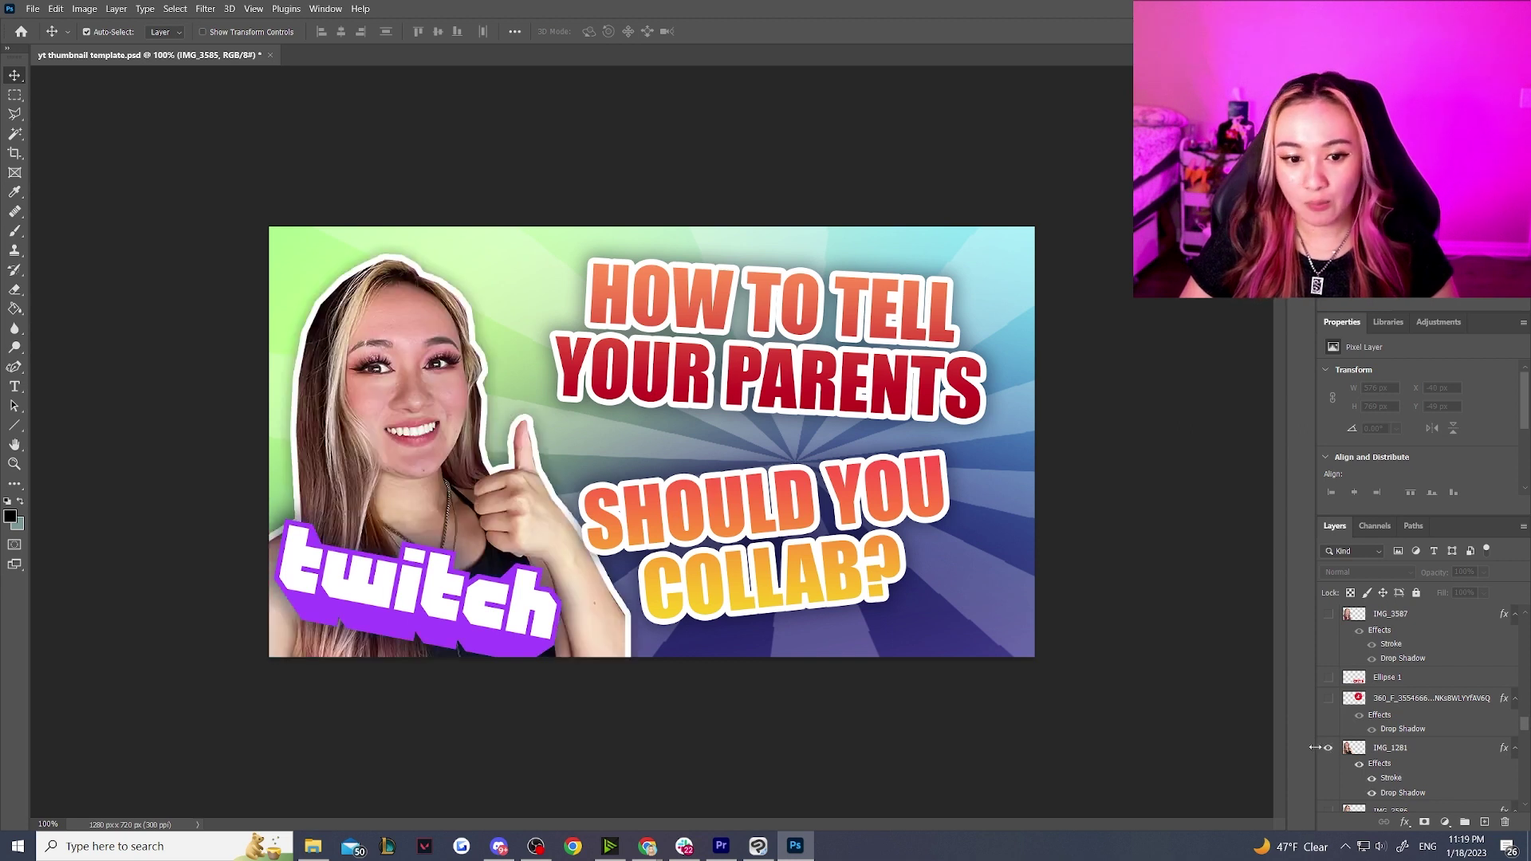
{"action": "left_click", "coordinate": [1328, 750]}
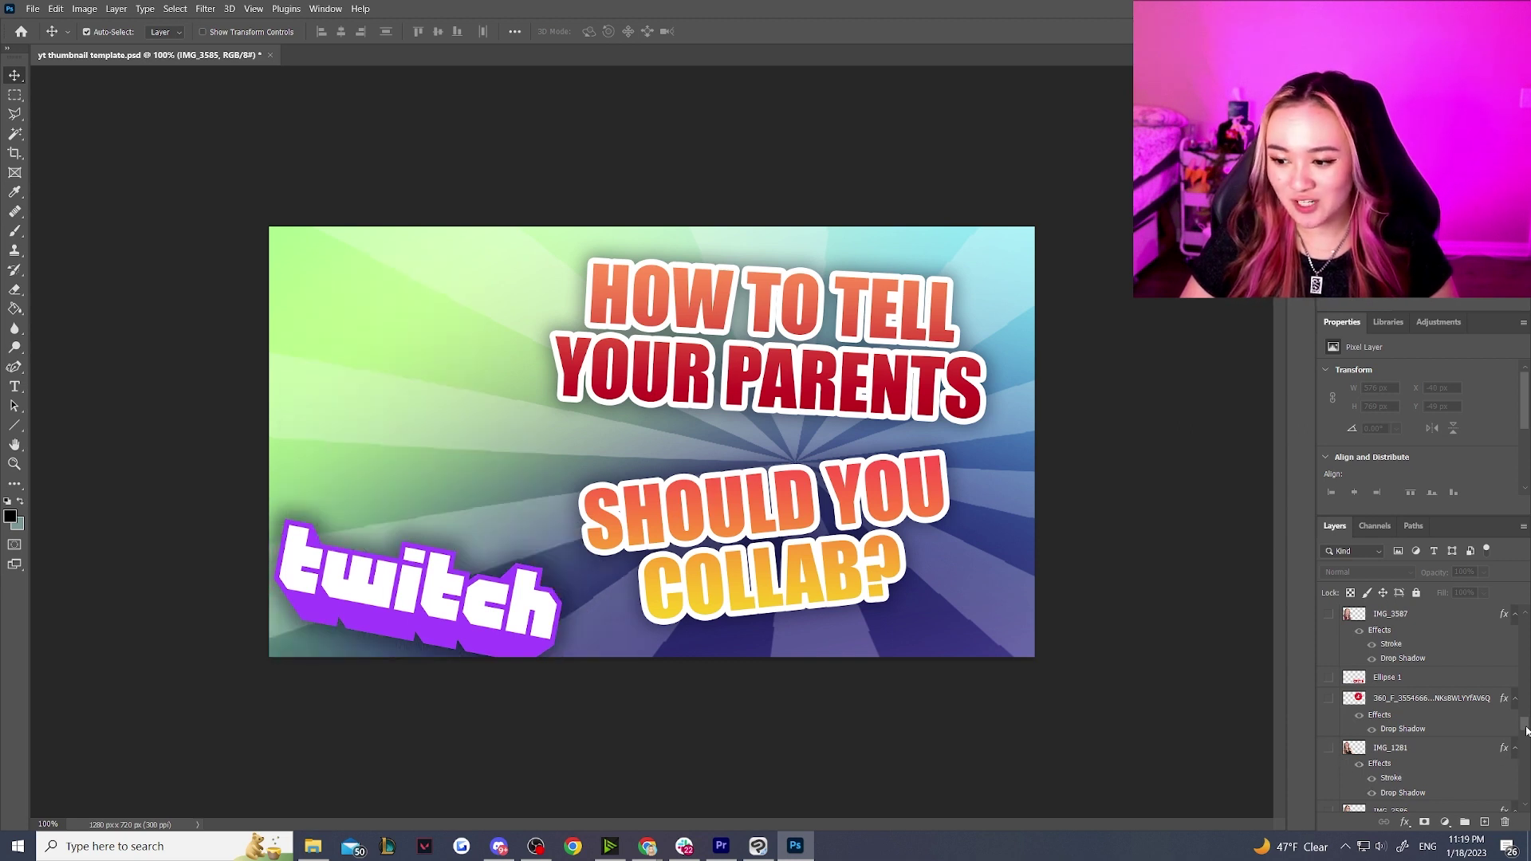
{"action": "scroll", "coordinate": [1441, 756], "scroll_direction": "down", "scroll_amount": 2}
{"action": "left_click", "coordinate": [1328, 750]}
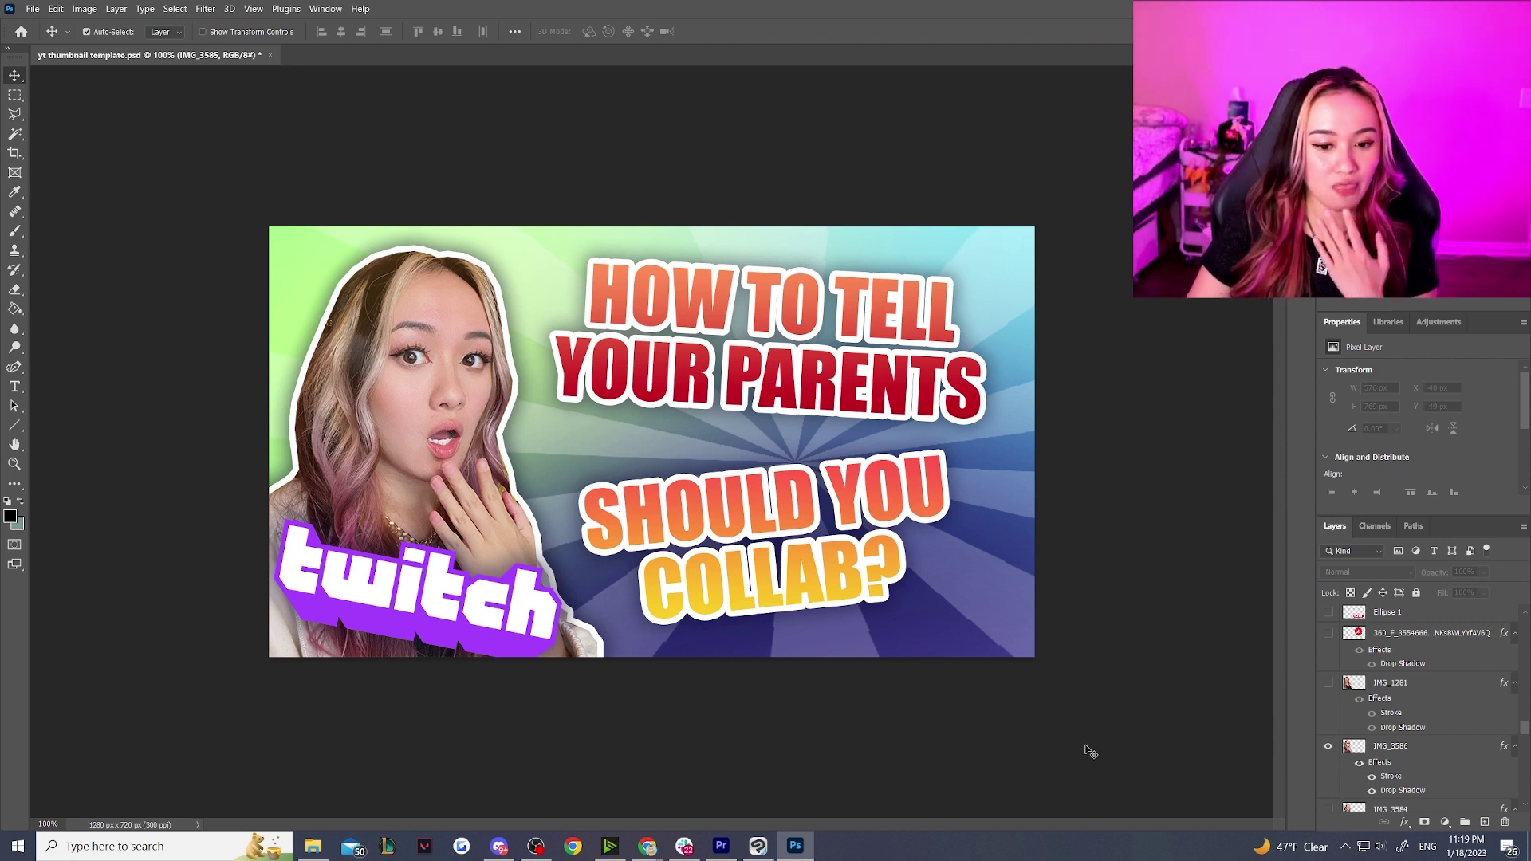
{"action": "left_click", "coordinate": [802, 488]}
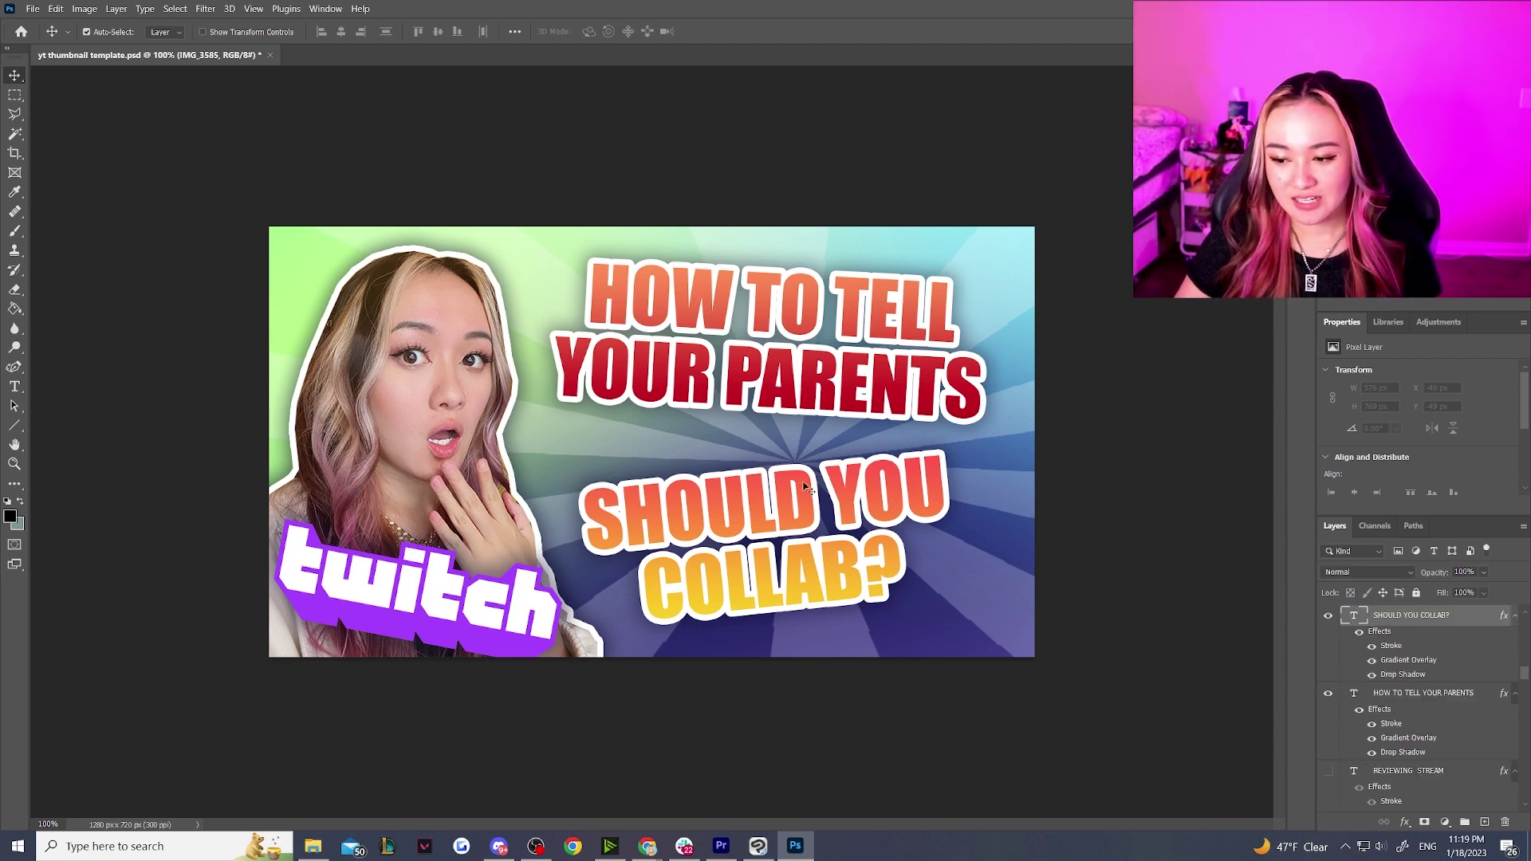
Step: Hide the SHOULD YOU COLLAB? layer and retype the HOW TO TELL YOUR PARENTS headline as DISCORD OVERLAYS
{"action": "left_click", "coordinate": [1421, 616]}
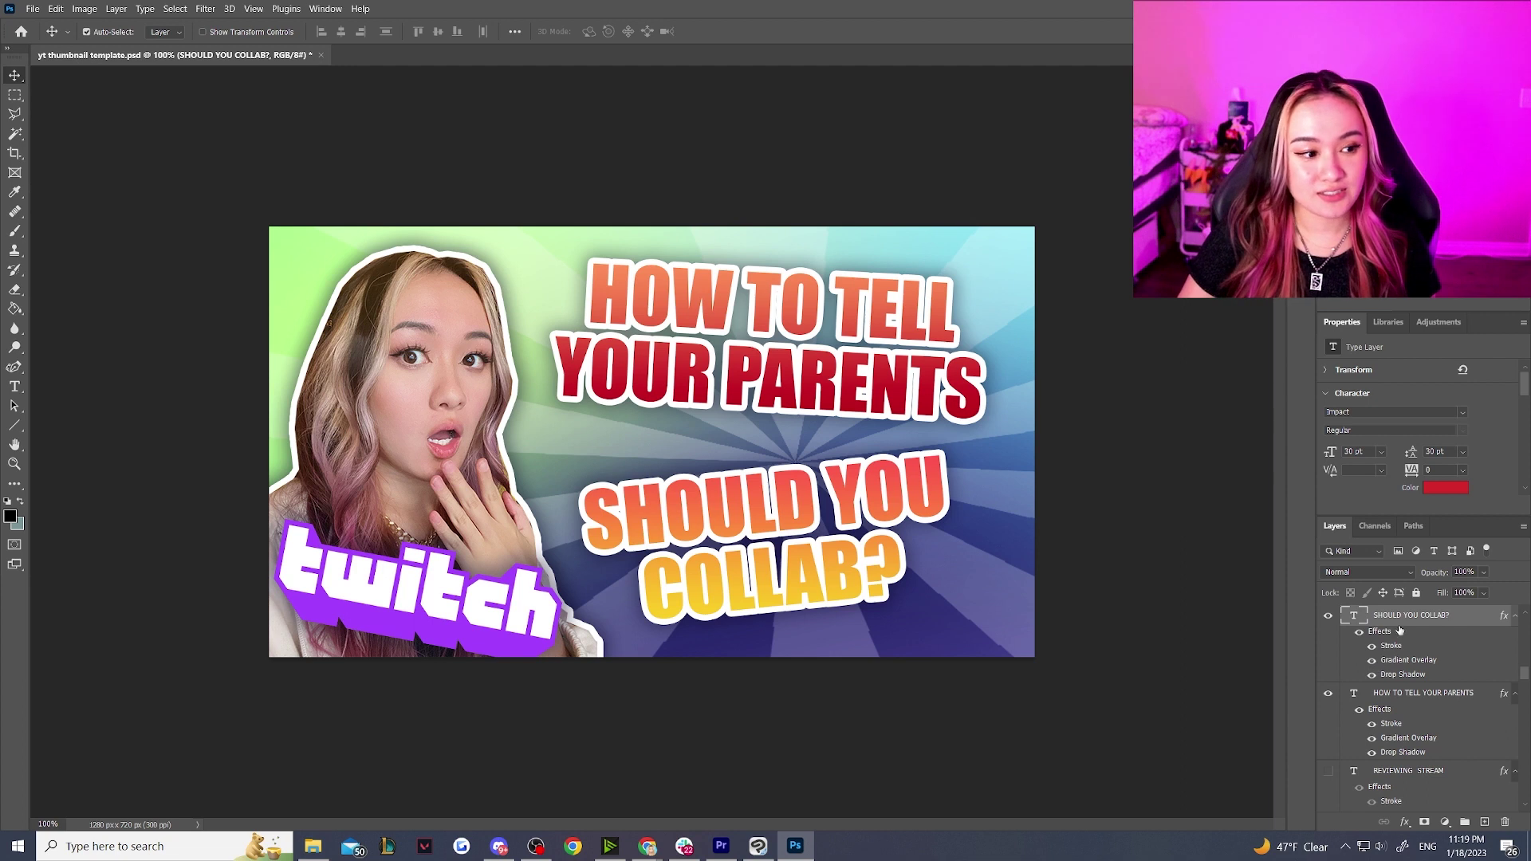
{"action": "left_click", "coordinate": [1327, 616]}
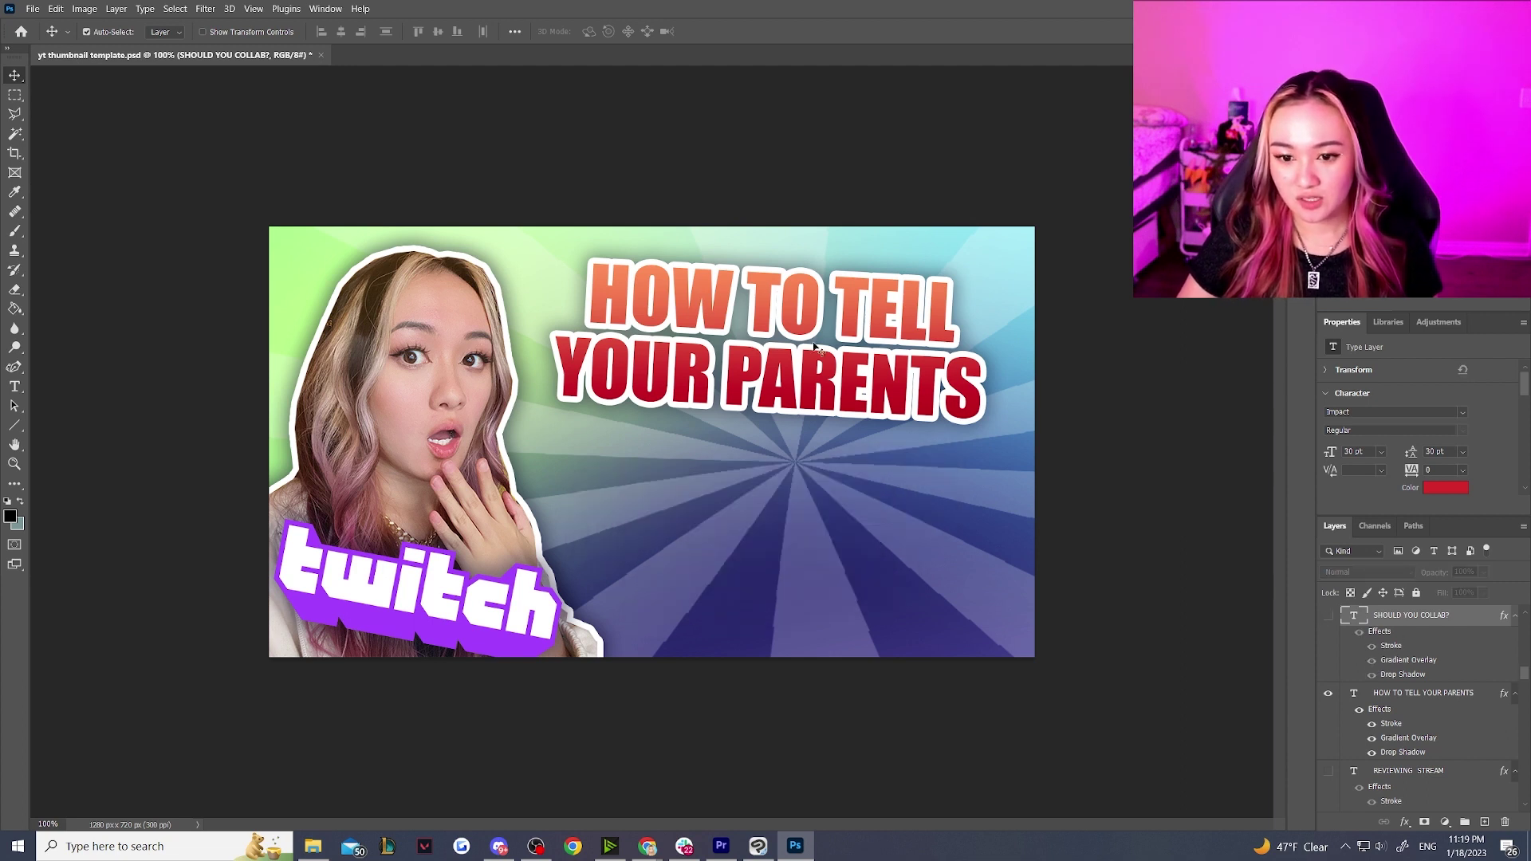
{"action": "mouse_move", "coordinate": [788, 319]}
{"action": "left_mouse_down"}
{"action": "mouse_move", "coordinate": [806, 301]}
{"action": "mouse_move", "coordinate": [803, 325]}
{"action": "mouse_move", "coordinate": [821, 325]}
{"action": "mouse_move", "coordinate": [792, 332]}
{"action": "left_mouse_up"}
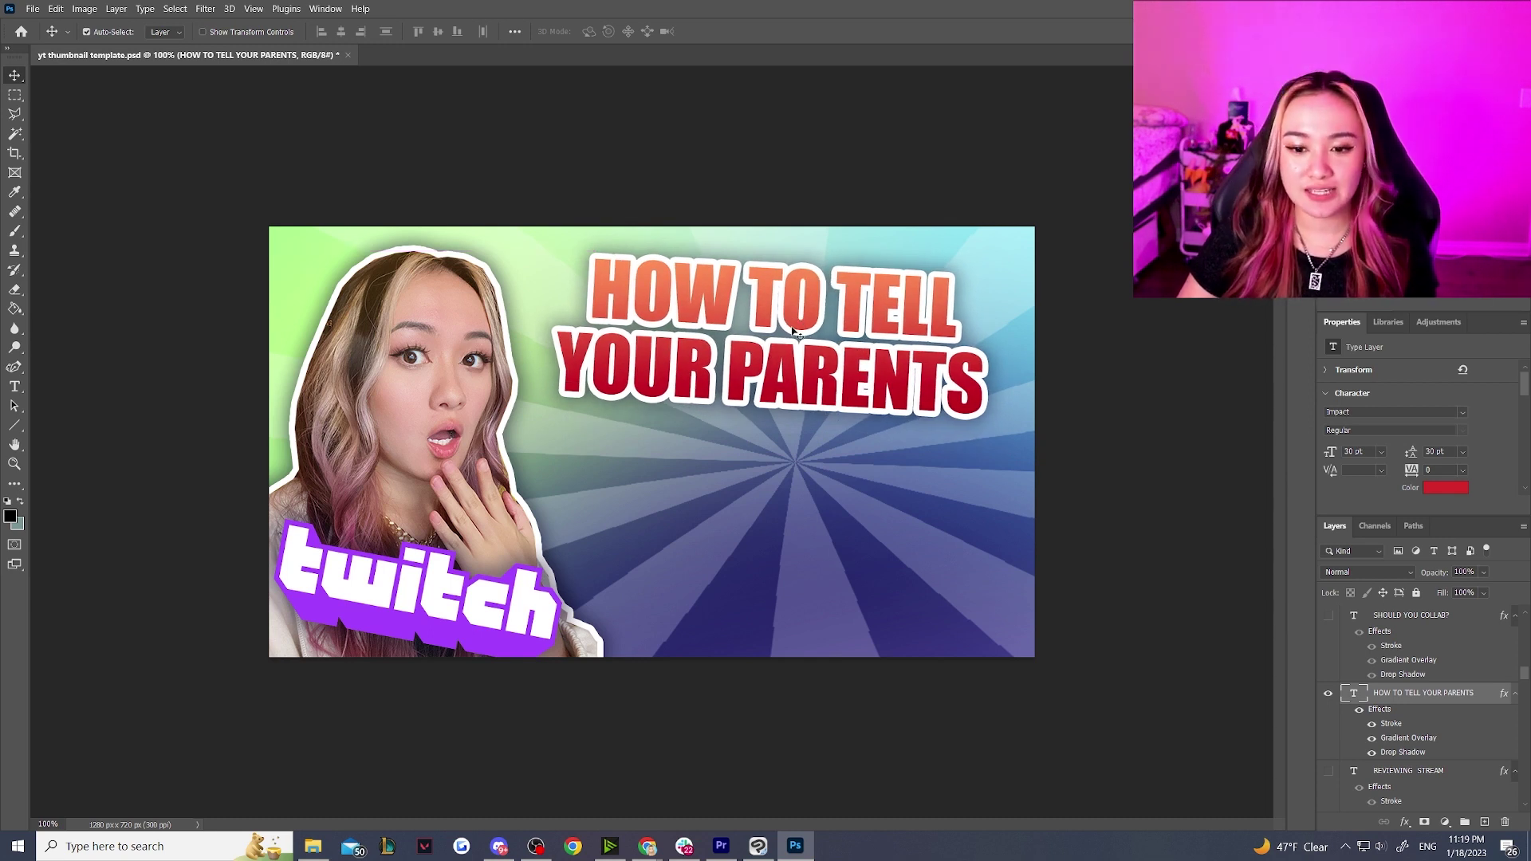
{"action": "double_click", "coordinate": [793, 333]}
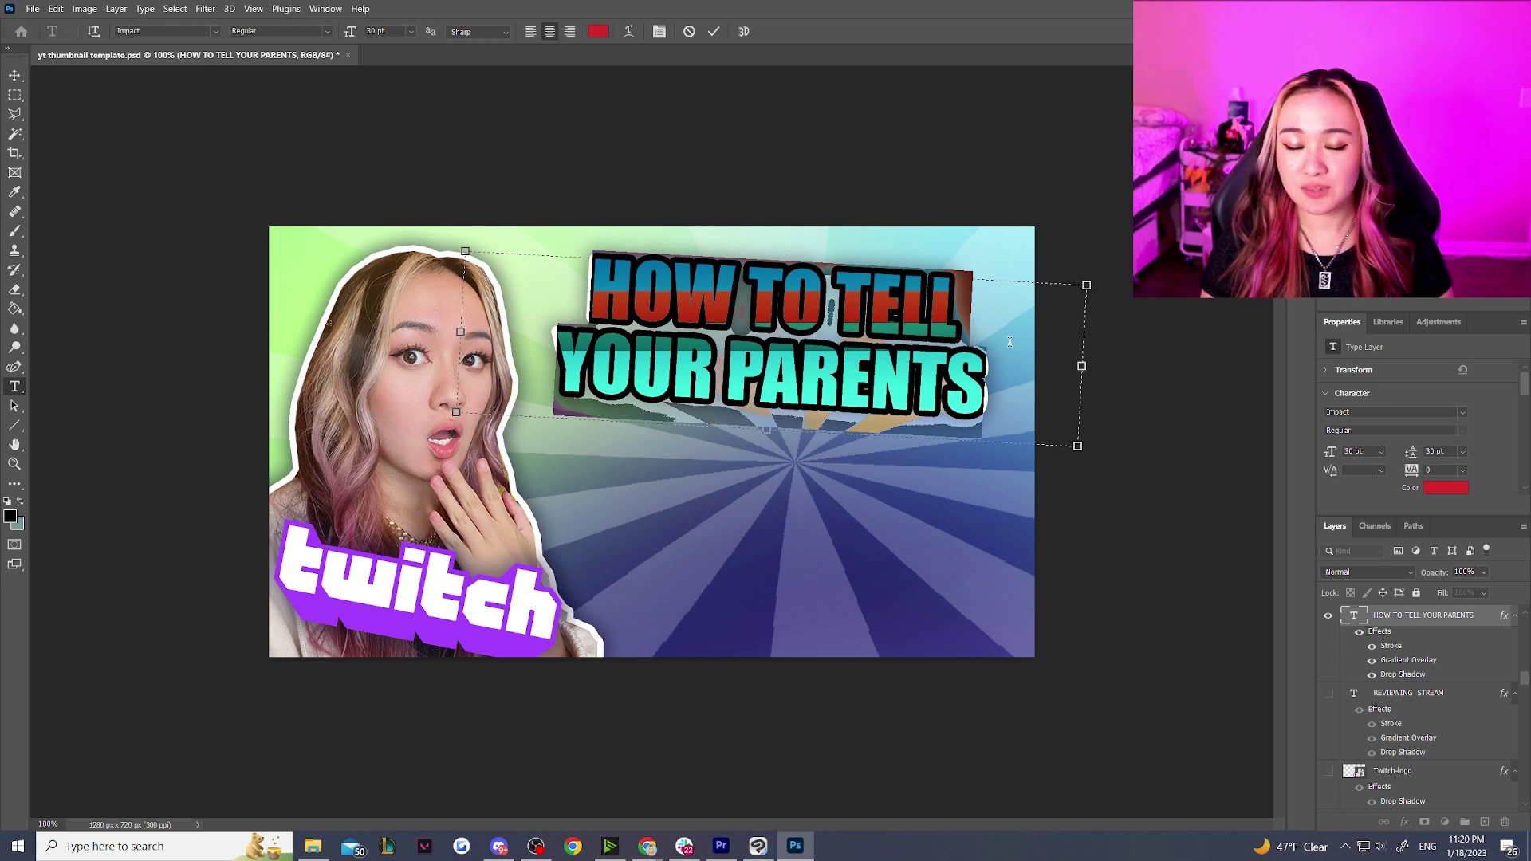
{"action": "type", "text": "disc"}
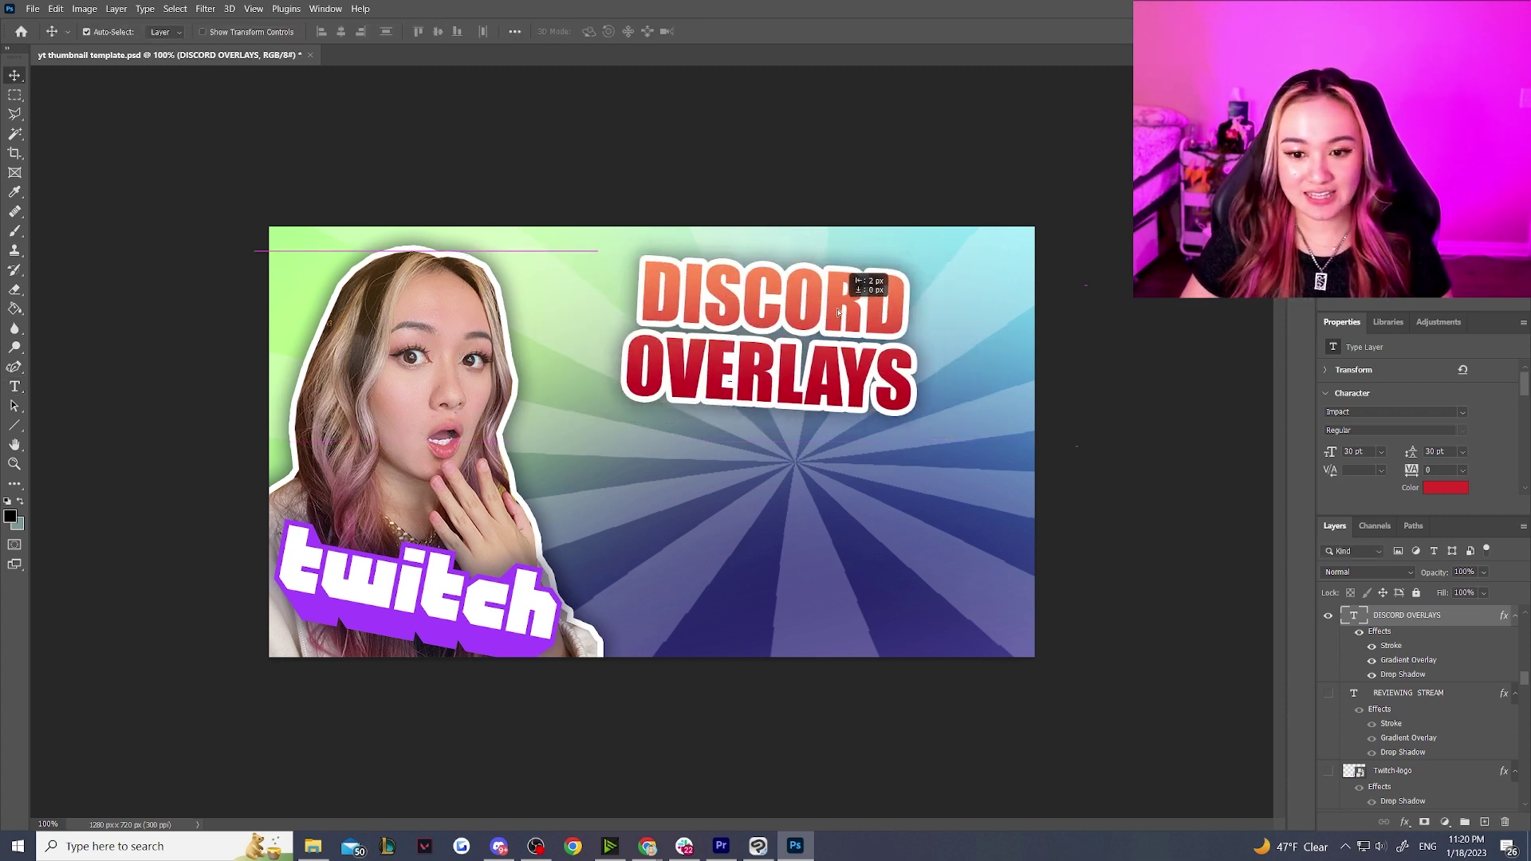
Step: Compare the arrow, Twitch, Twitter, TikTok, Instagram and Discord logo layers, keeping Discord visible
{"action": "scroll", "coordinate": [1420, 718], "scroll_direction": "down", "scroll_amount": 2}
{"action": "left_click", "coordinate": [1376, 648]}
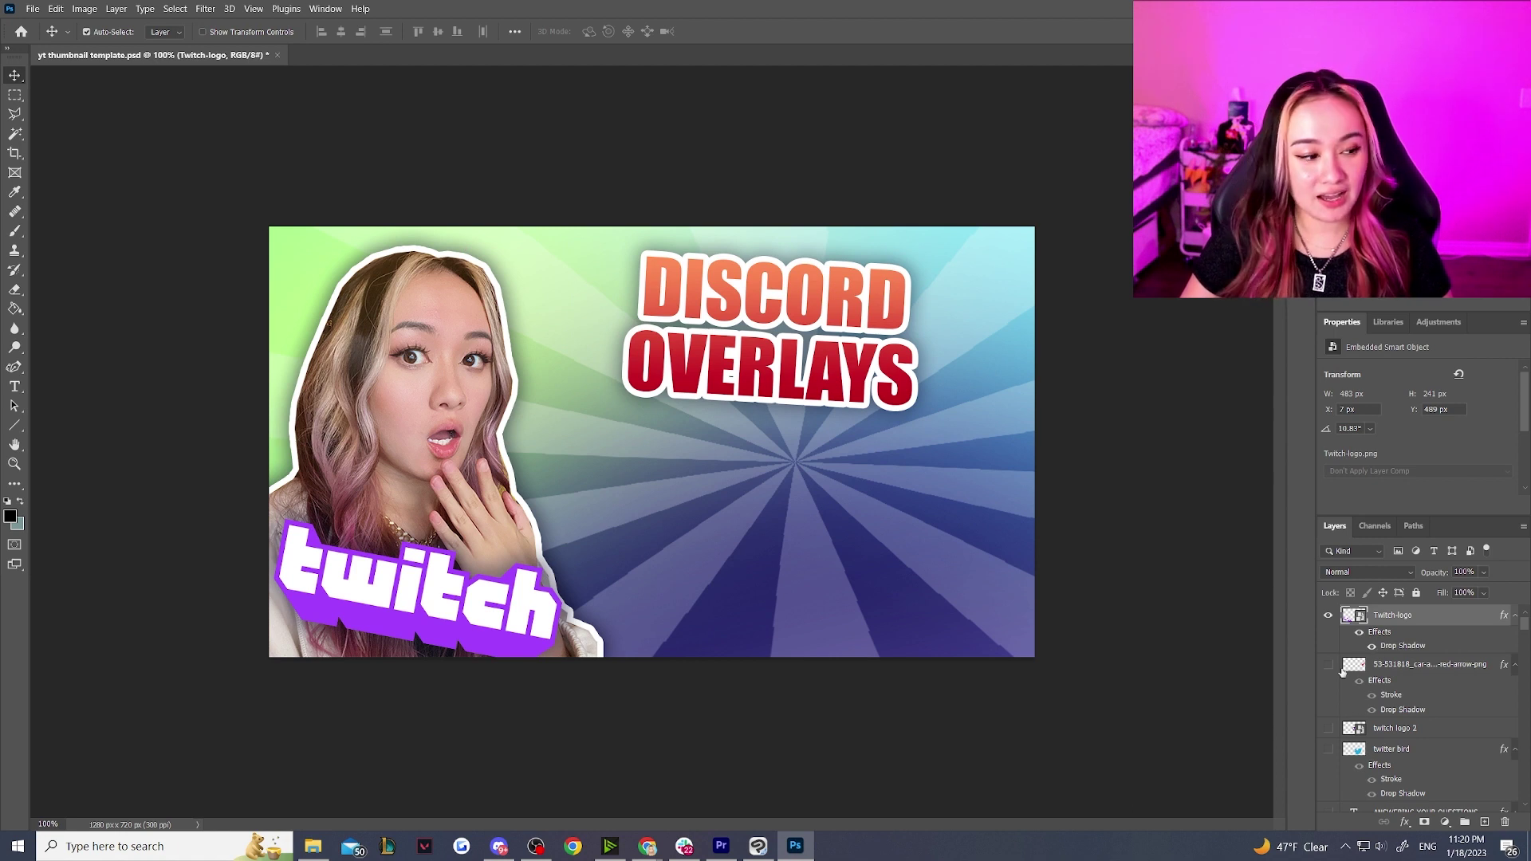
{"action": "left_click", "coordinate": [1327, 616]}
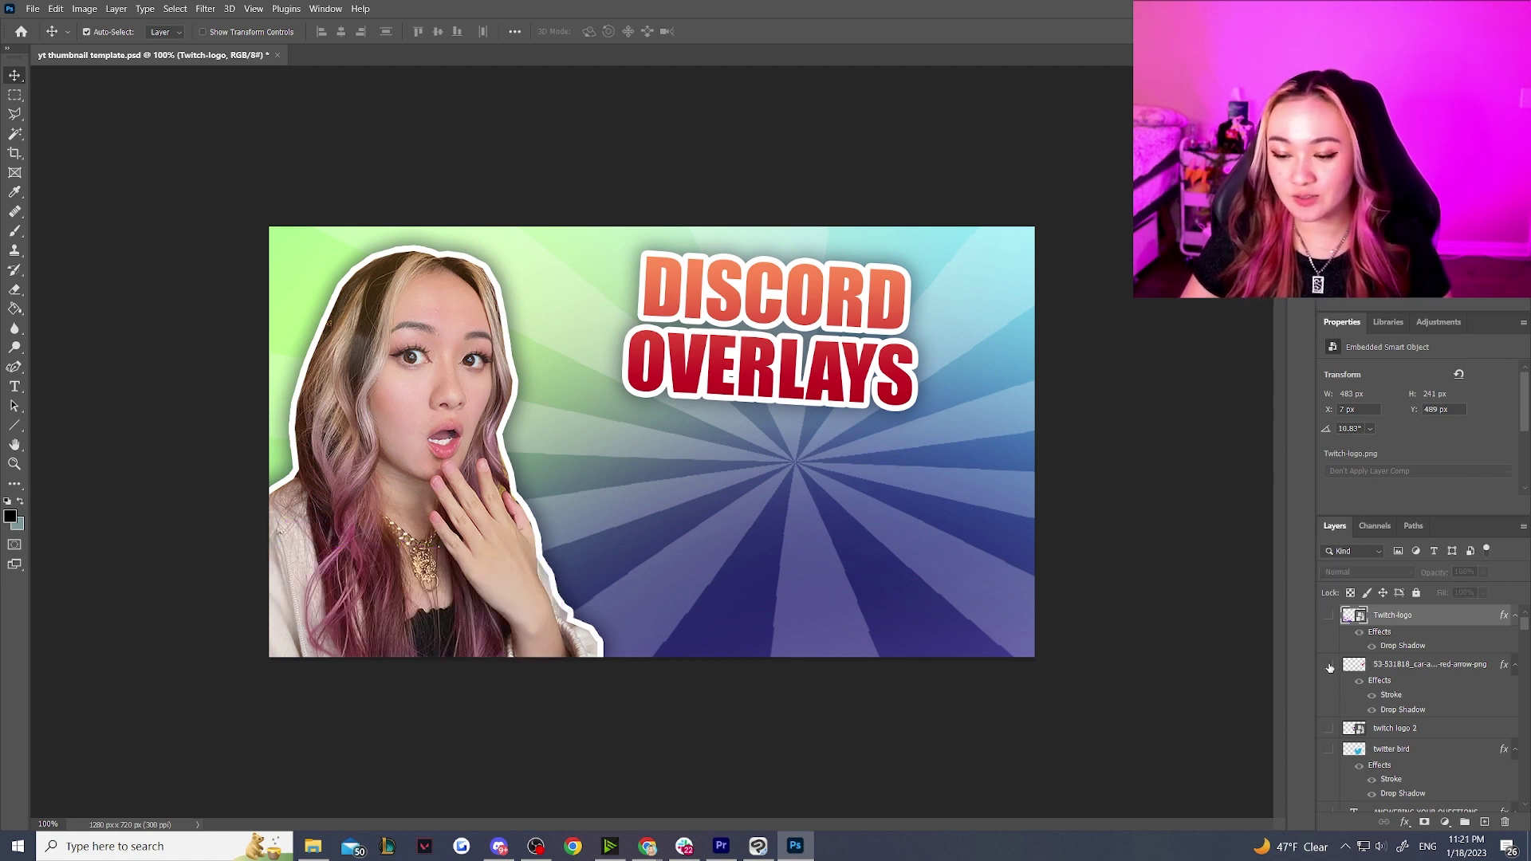
{"action": "left_click", "coordinate": [1329, 666]}
{"action": "left_click", "coordinate": [1329, 666]}
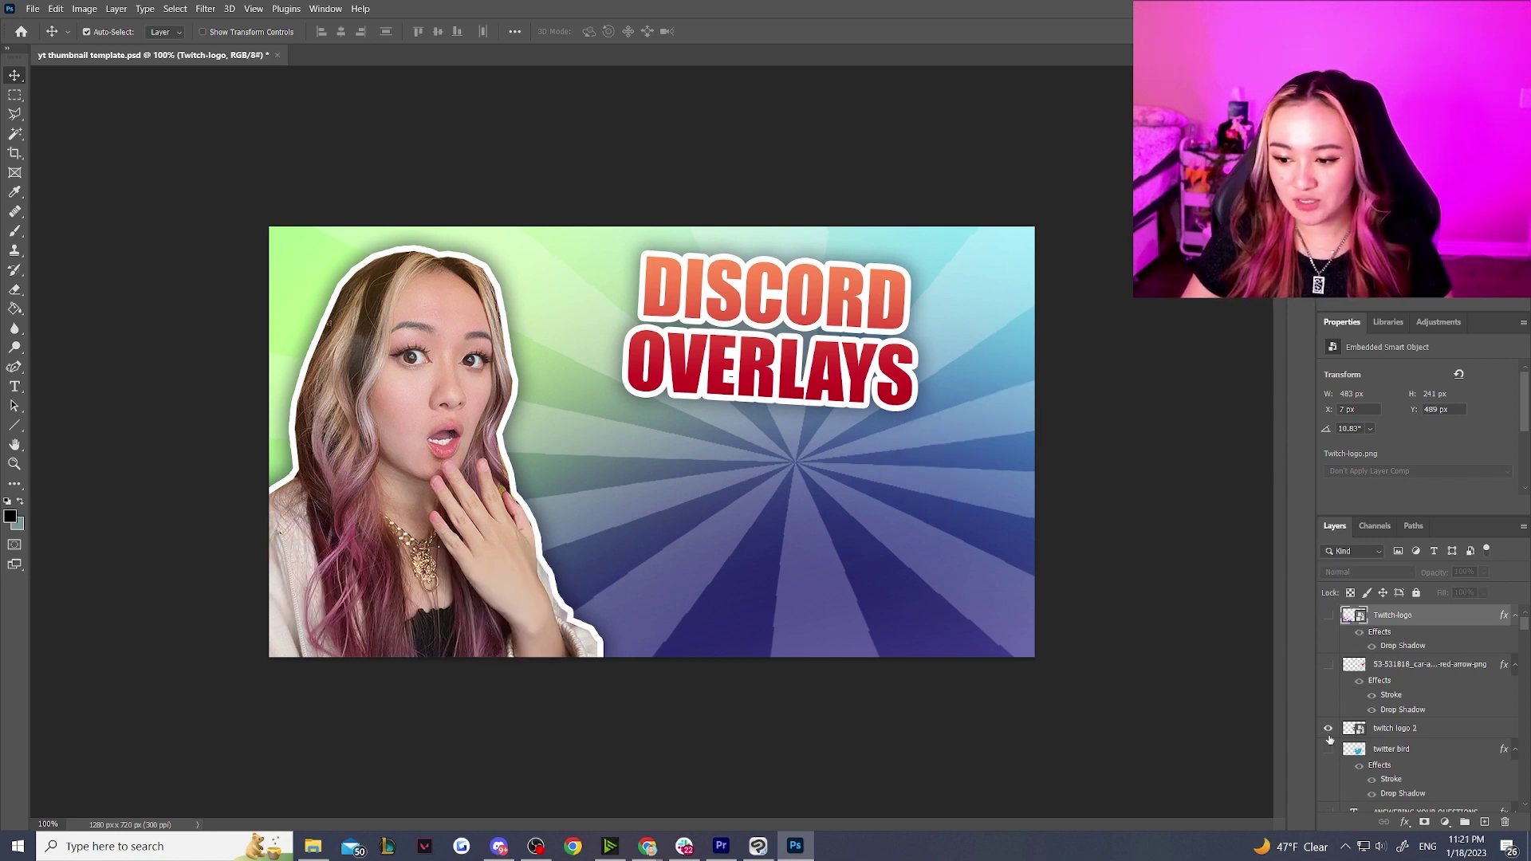
{"action": "left_click", "coordinate": [1328, 728]}
{"action": "left_click", "coordinate": [1327, 749]}
{"action": "scroll", "coordinate": [1328, 752], "scroll_direction": "down", "scroll_amount": 2}
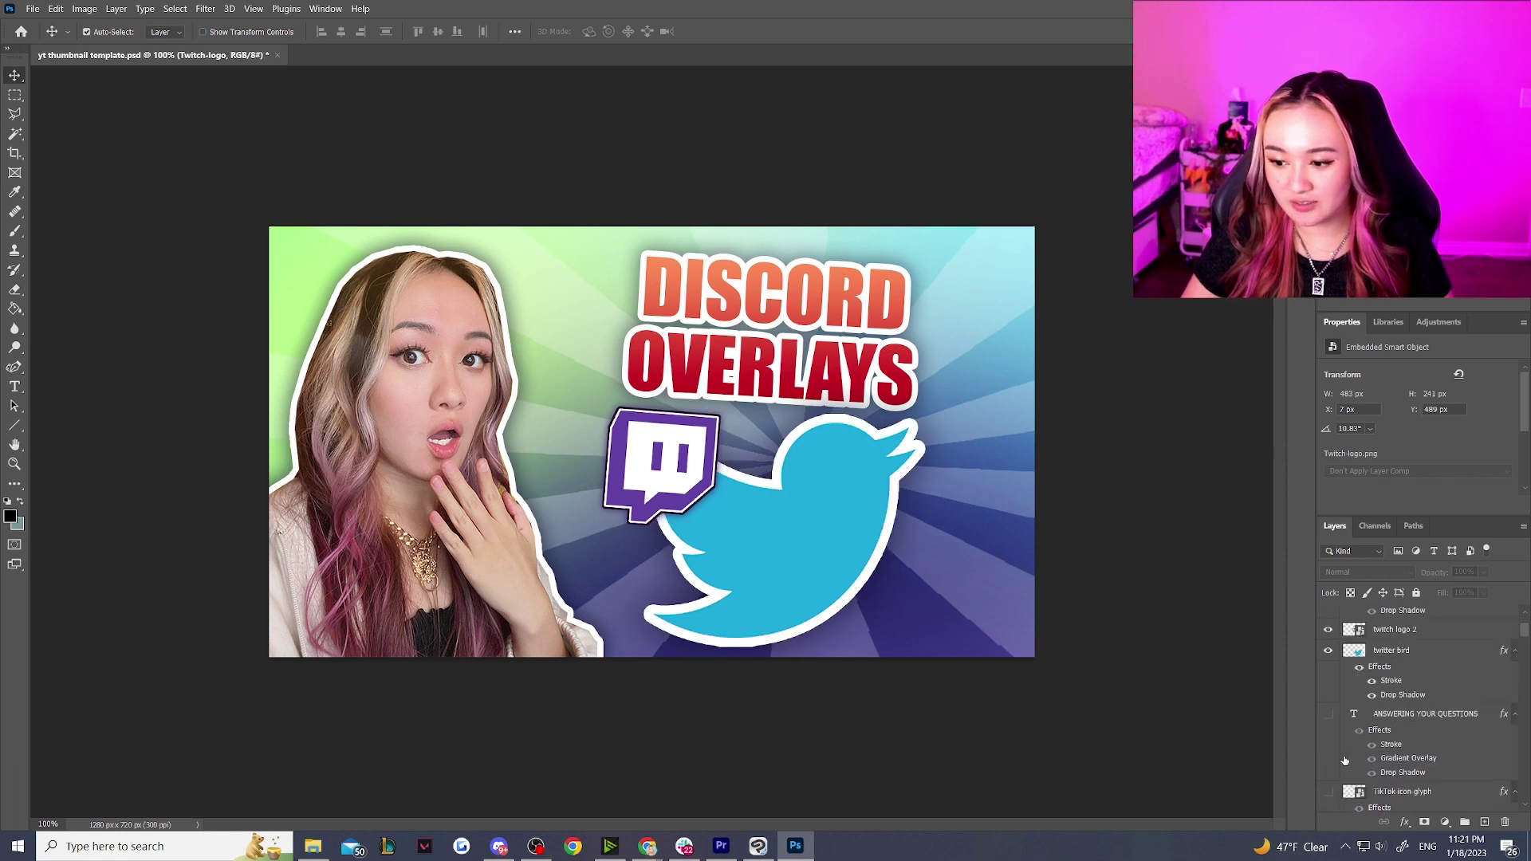
{"action": "left_click", "coordinate": [1328, 751]}
{"action": "scroll", "coordinate": [1390, 762], "scroll_direction": "down", "scroll_amount": 2}
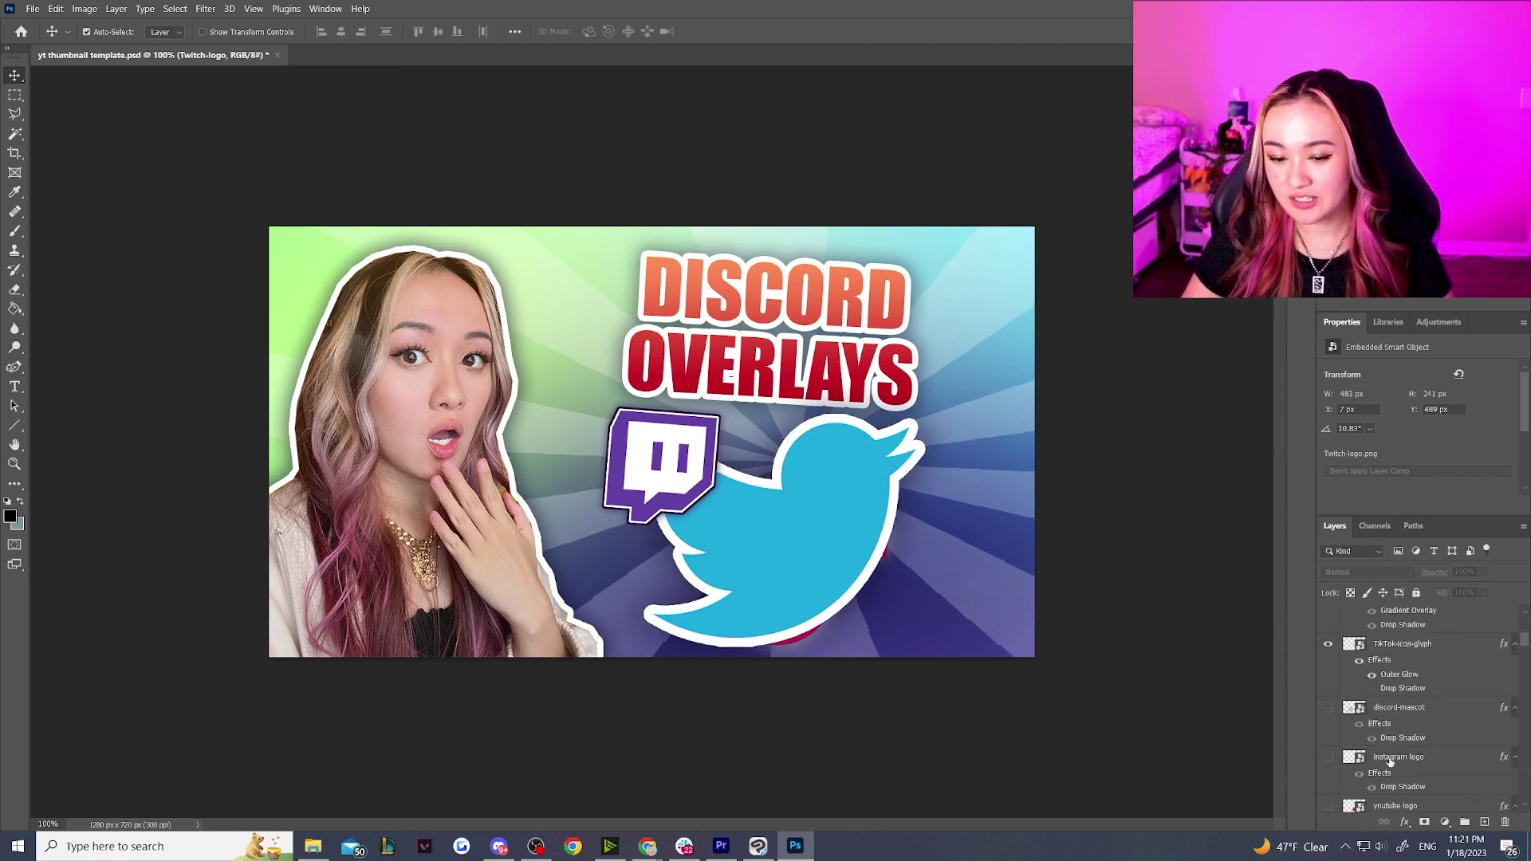
{"action": "left_click", "coordinate": [1329, 756]}
{"action": "left_click", "coordinate": [1329, 707]}
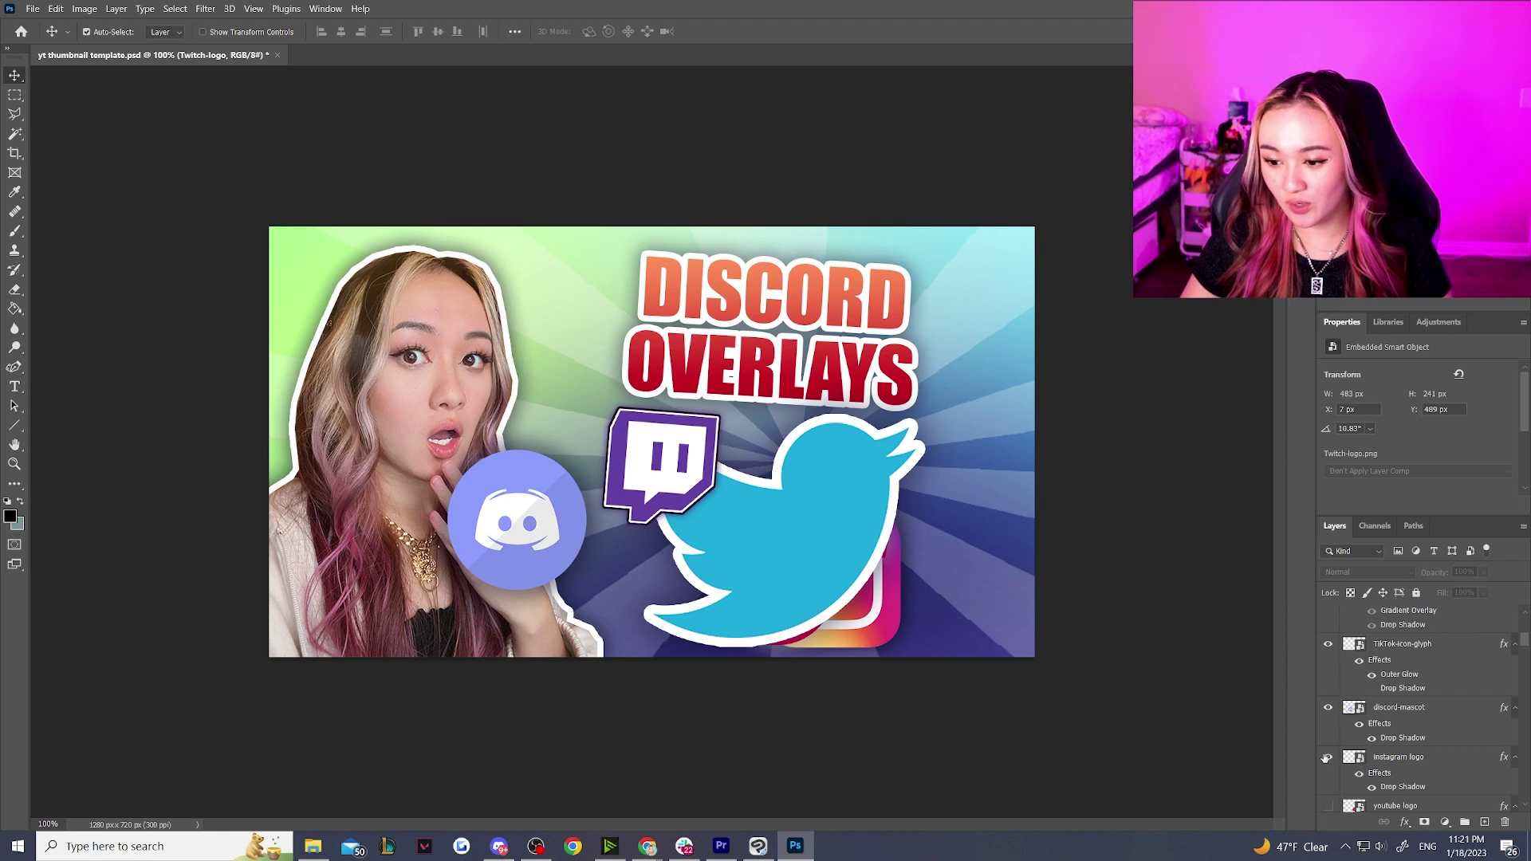
{"action": "left_click", "coordinate": [1327, 757]}
Step: Hide the Twitter bird and Twitch logo, then move and enlarge the Discord logo to about 336 px
{"action": "scroll", "coordinate": [1330, 647], "scroll_direction": "up", "scroll_amount": 2}
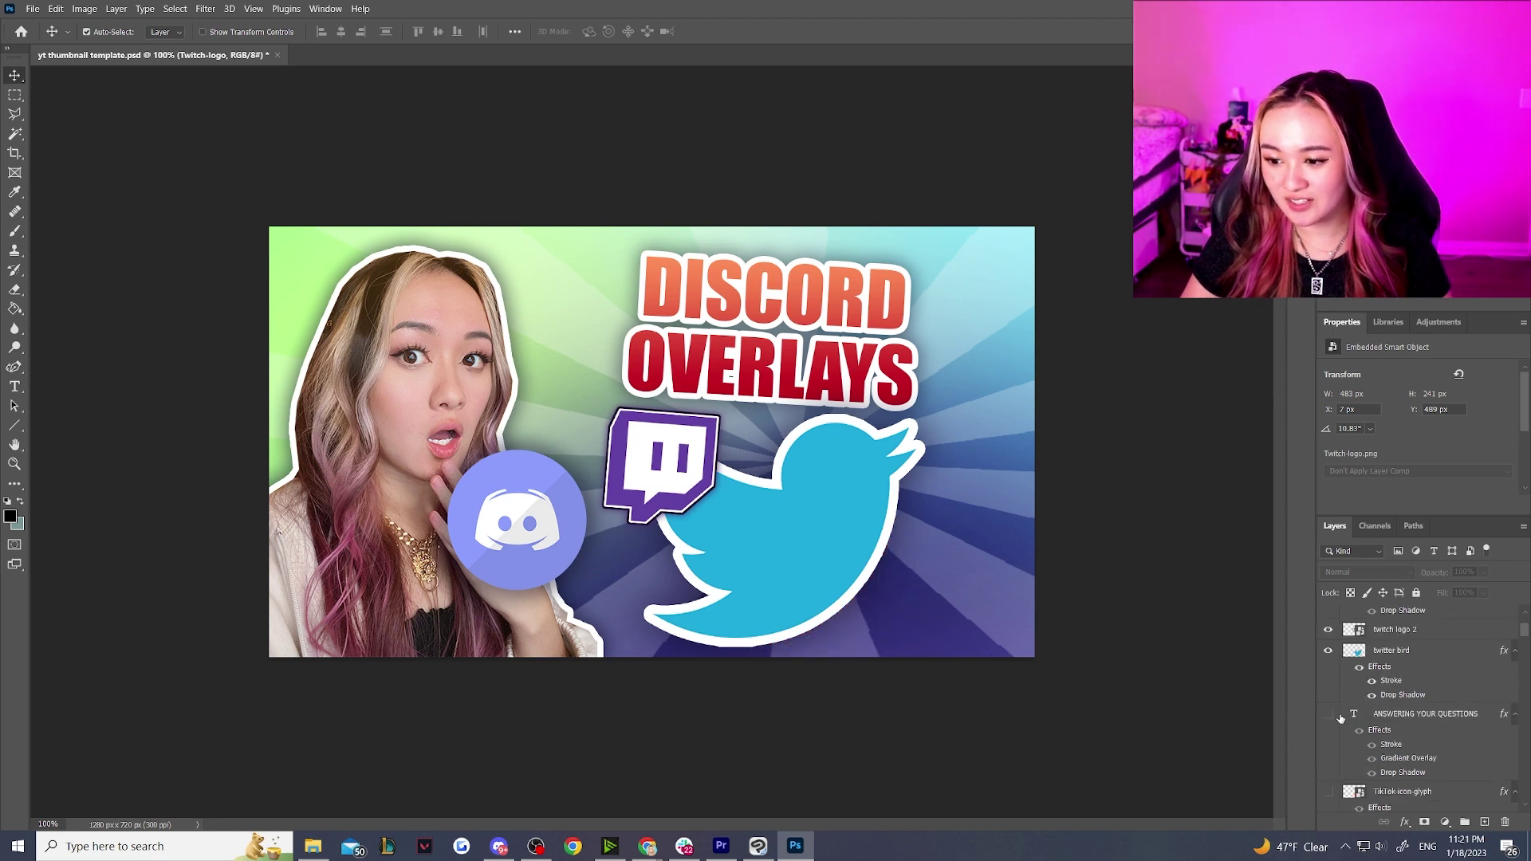
{"action": "left_click", "coordinate": [1329, 651]}
{"action": "left_click", "coordinate": [1327, 630]}
{"action": "scroll", "coordinate": [1326, 694], "scroll_direction": "down", "scroll_amount": 3}
{"action": "left_click_drag", "start_coordinate": [519, 533], "coordinate": [654, 525]}
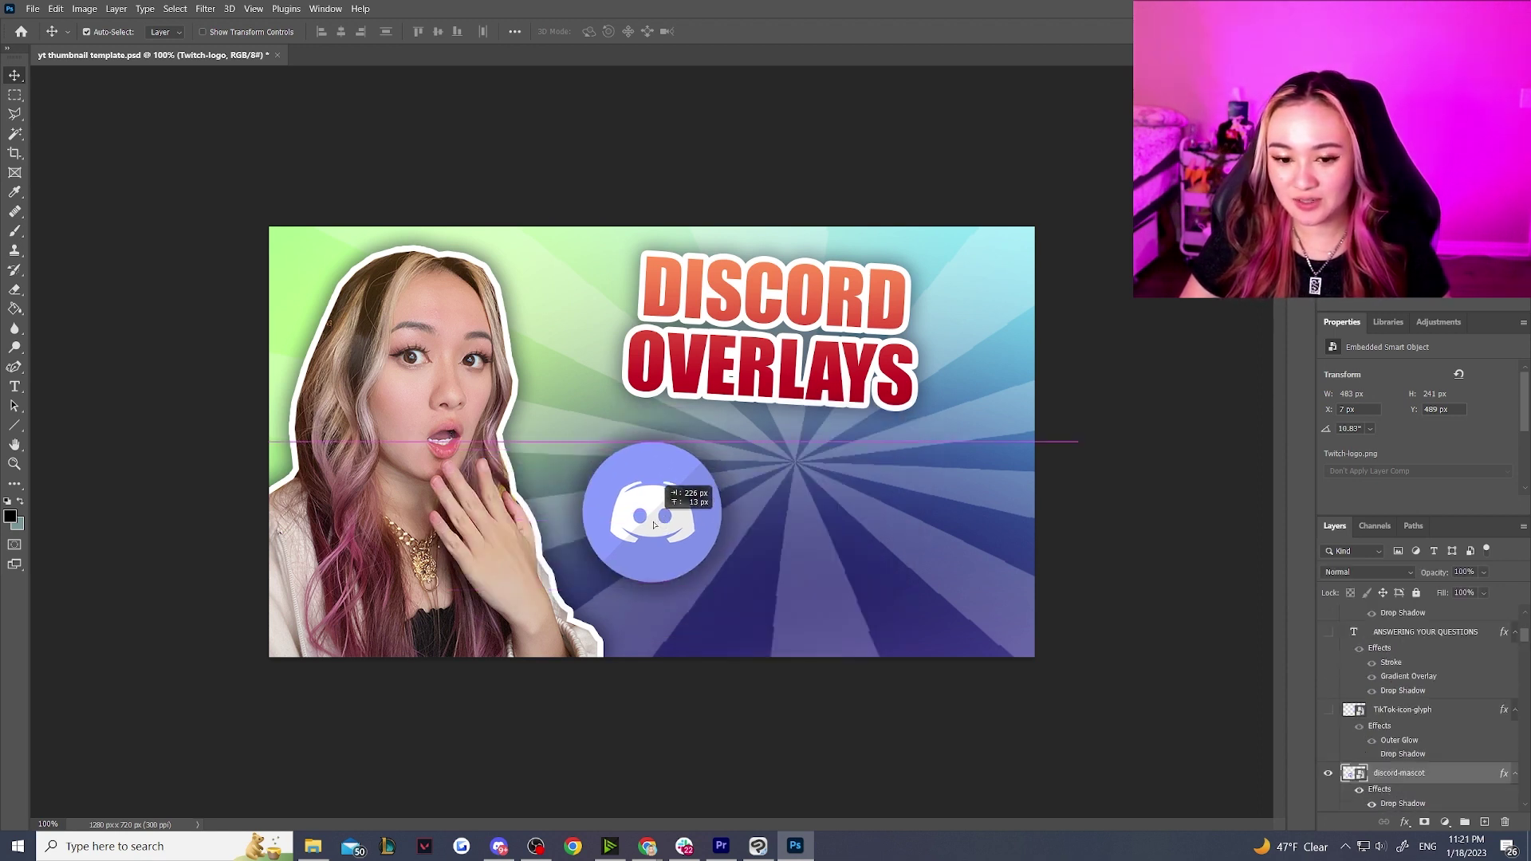
{"action": "key", "text": "ctrl+t"}
{"action": "left_click_drag", "start_coordinate": [722, 444], "coordinate": [665, 455]}
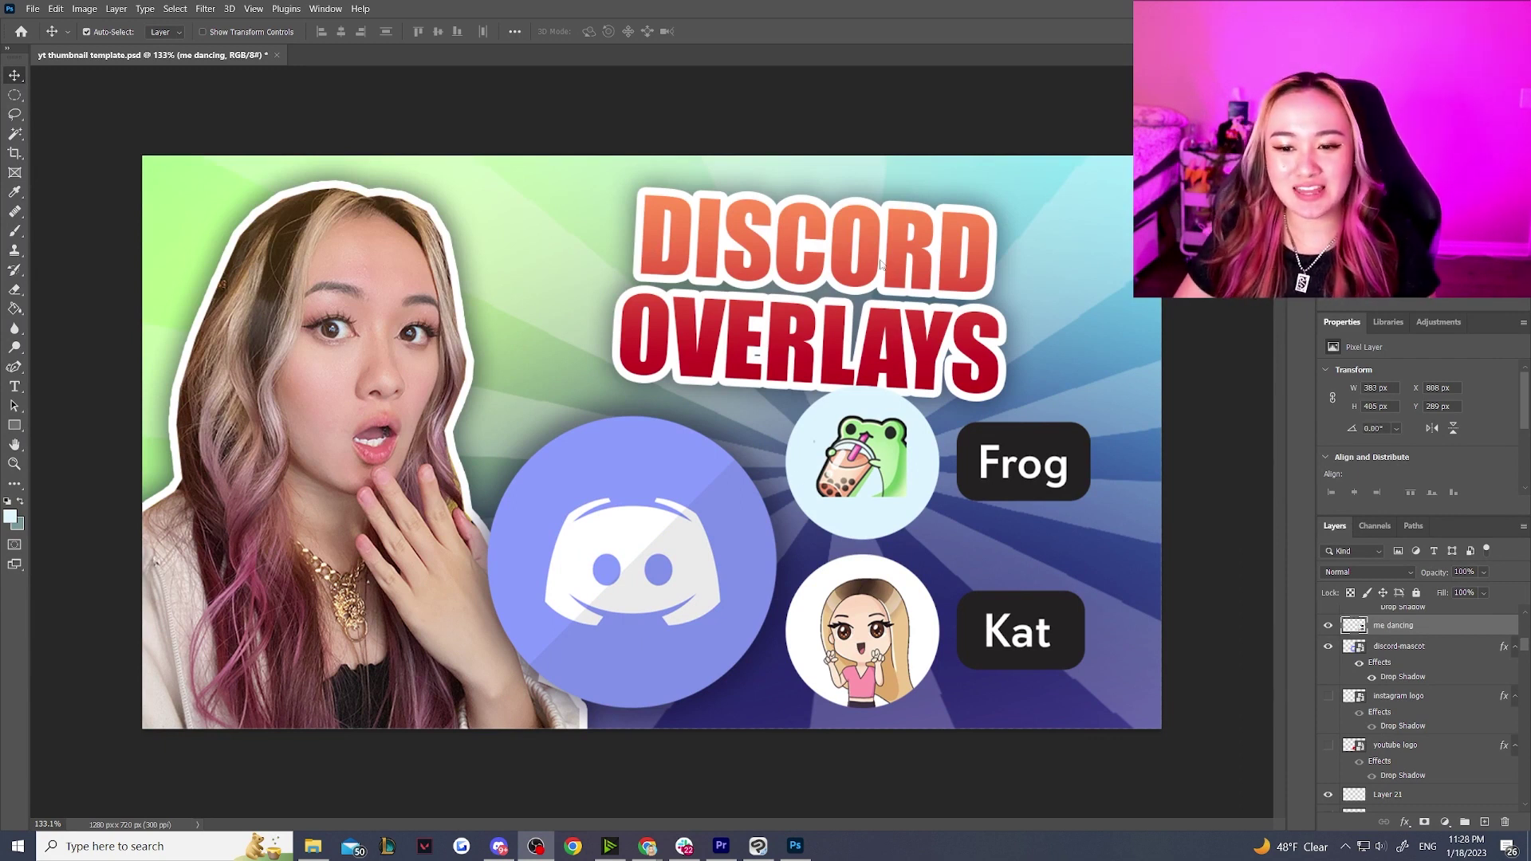
Step: Move the DISCORD OVERLAYS title up-left, the Discord logo down-left, and the Frog/Kat group 46 px left
{"action": "left_click_drag", "start_coordinate": [880, 263], "coordinate": [788, 319]}
{"action": "scroll", "coordinate": [734, 394], "scroll_direction": "down", "scroll_amount": 2}
{"action": "scroll", "coordinate": [733, 394], "scroll_direction": "up", "scroll_amount": 1}
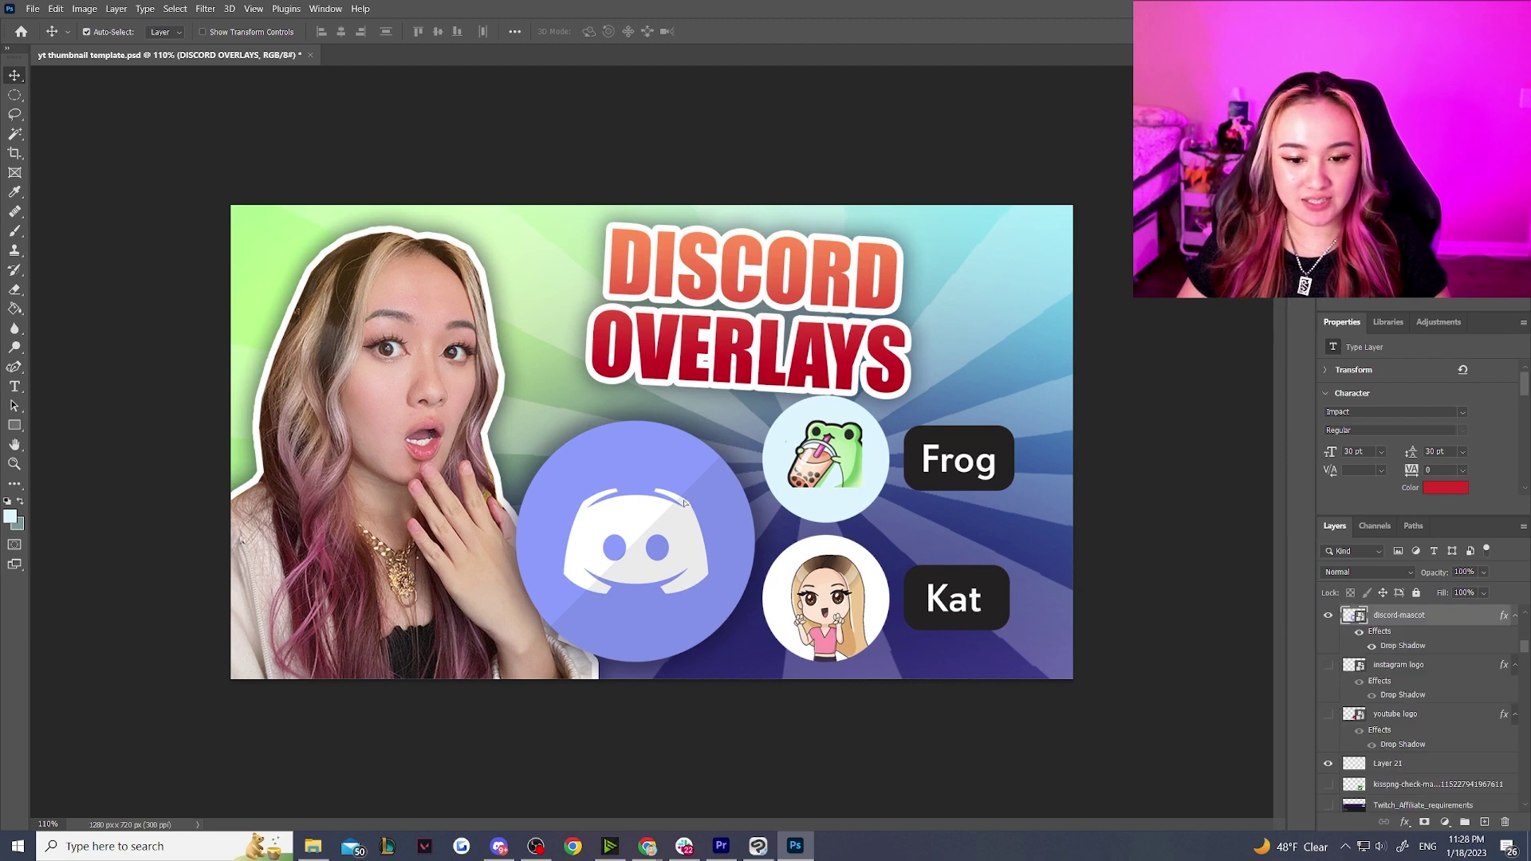
{"action": "left_click_drag", "start_coordinate": [684, 502], "coordinate": [640, 514]}
{"action": "left_click_drag", "start_coordinate": [842, 484], "coordinate": [806, 484]}
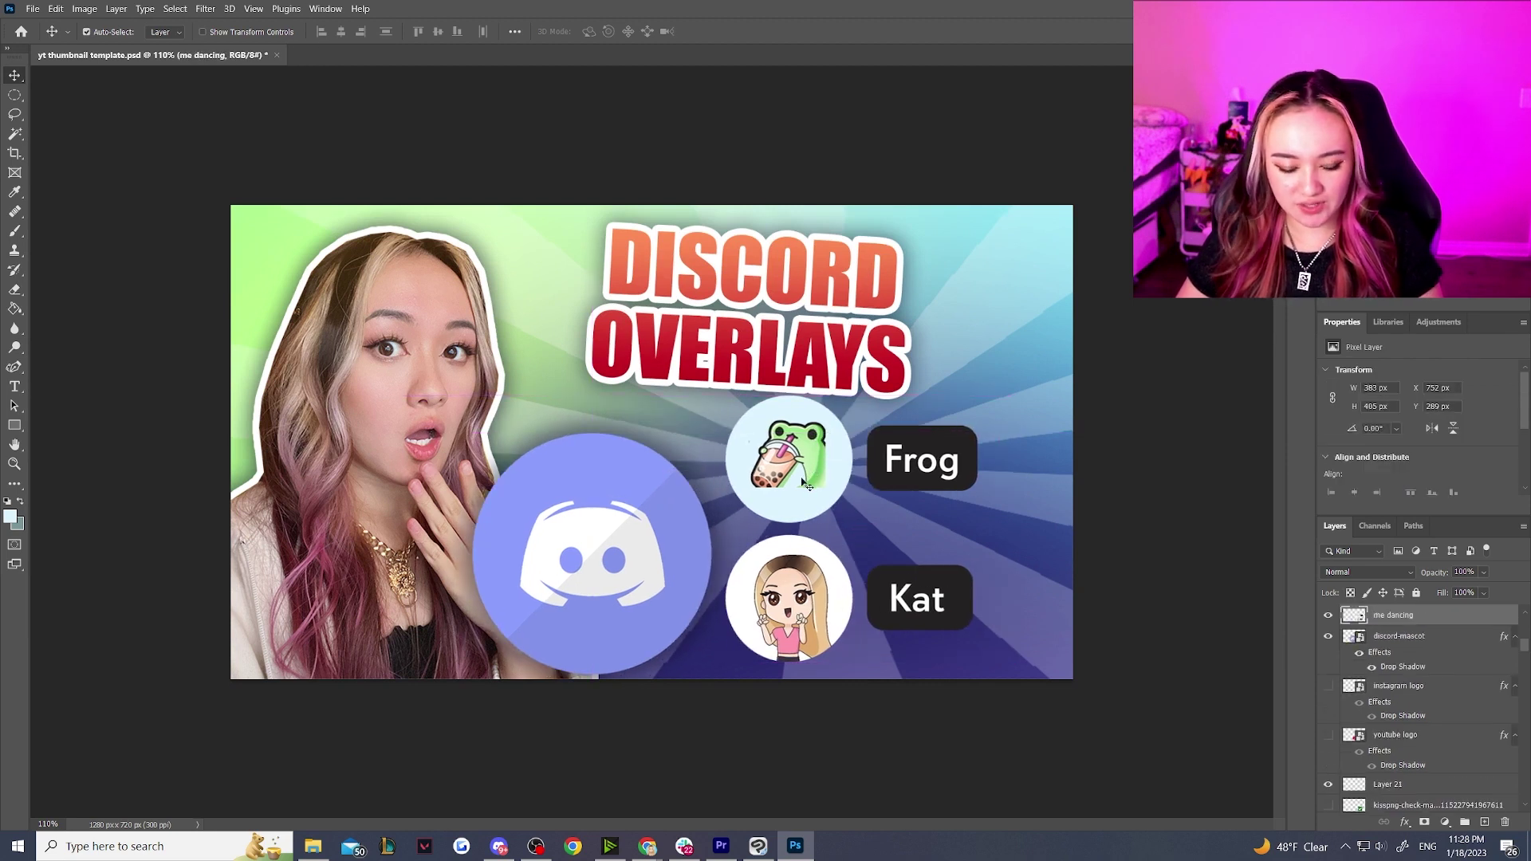
Step: Stretch the Frog and Kat group with Free Transform and give it a larger, softer drop shadow
{"action": "left_click", "coordinate": [56, 9]}
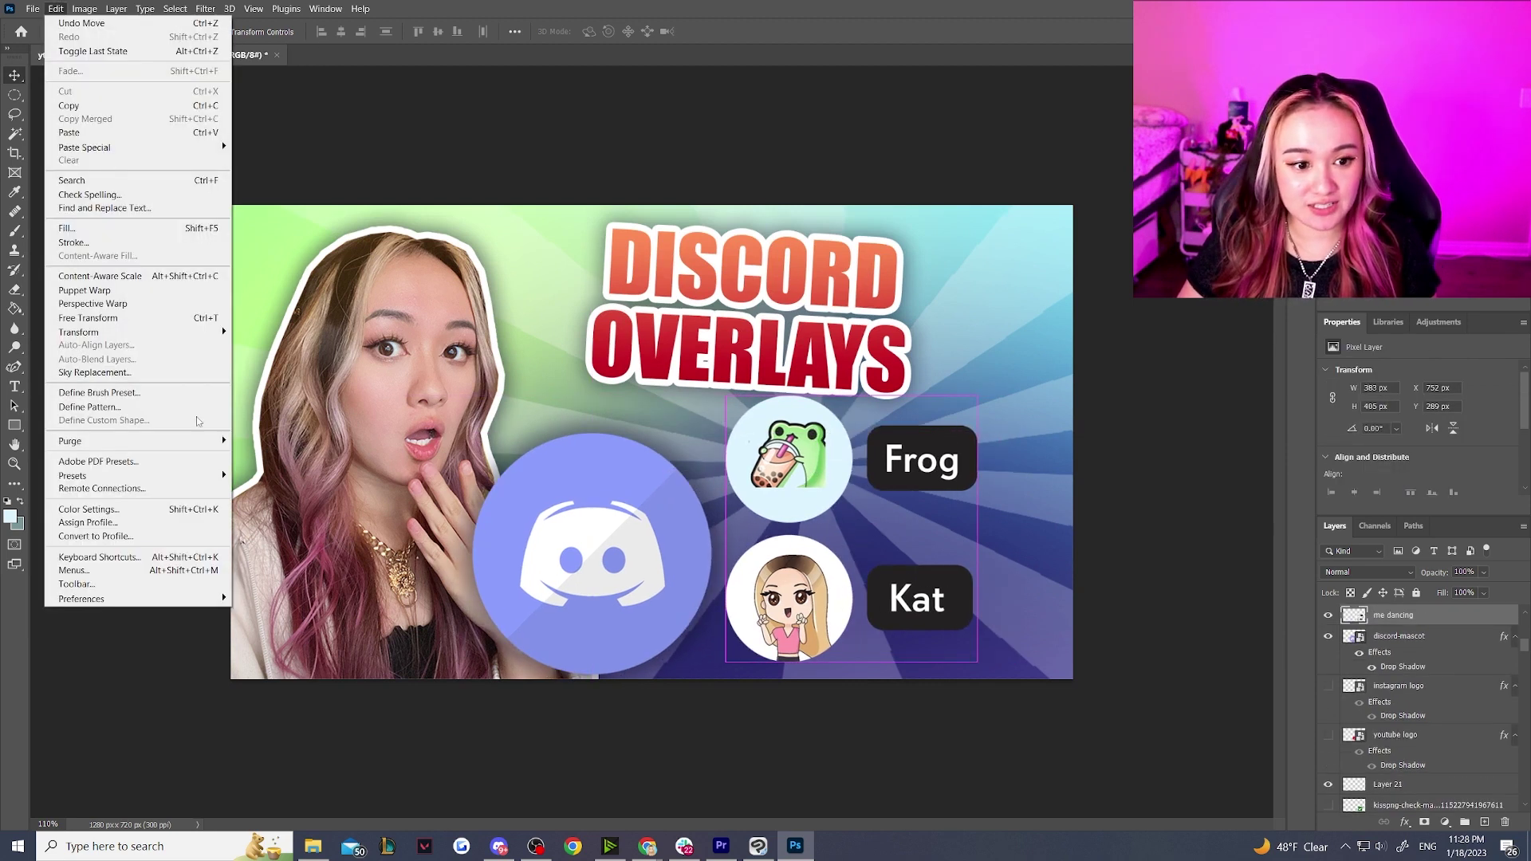
{"action": "left_click", "coordinate": [87, 318]}
{"action": "left_click_drag", "start_coordinate": [726, 535], "coordinate": [735, 433]}
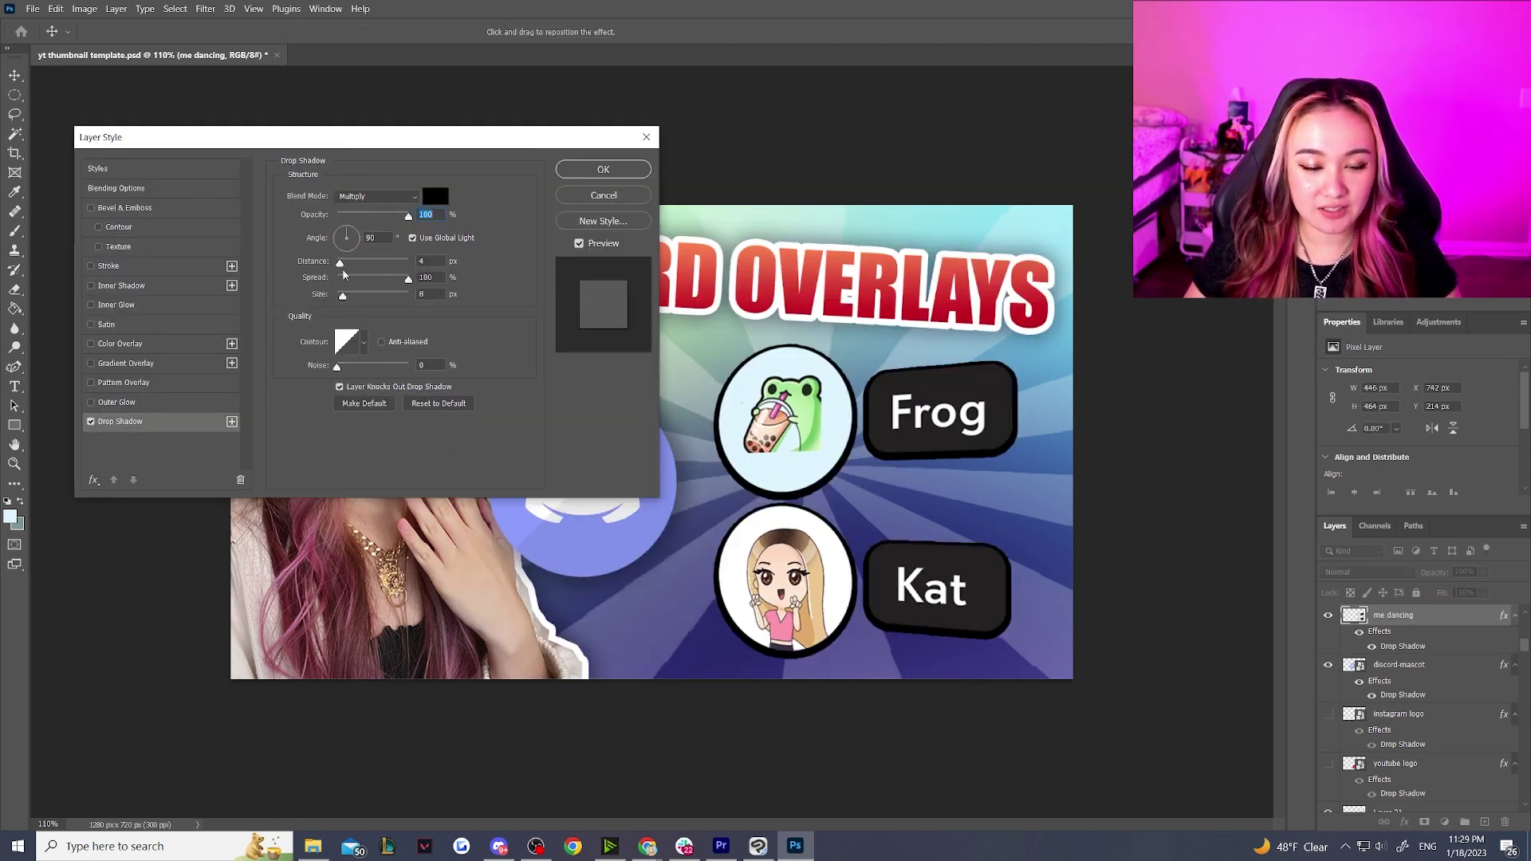
{"action": "mouse_move", "coordinate": [343, 296]}
{"action": "left_mouse_down"}
{"action": "mouse_move", "coordinate": [362, 297]}
{"action": "mouse_move", "coordinate": [337, 278]}
{"action": "left_mouse_up"}
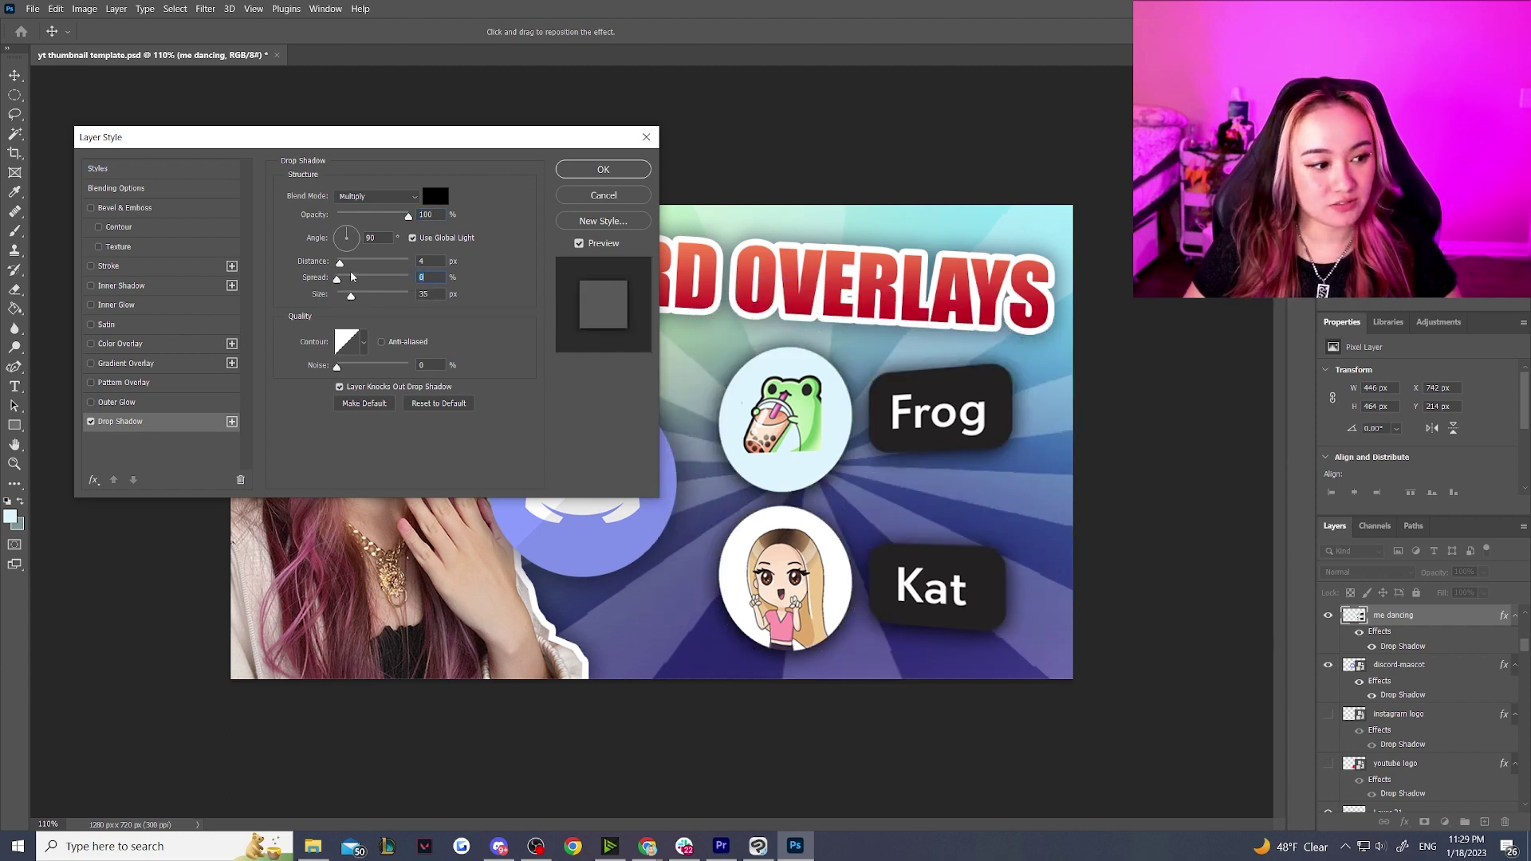
{"action": "key", "text": "Return"}
{"action": "scroll", "coordinate": [1426, 735], "scroll_direction": "down", "scroll_amount": 3}
{"action": "left_click_drag", "start_coordinate": [1524, 658], "coordinate": [1521, 797]}
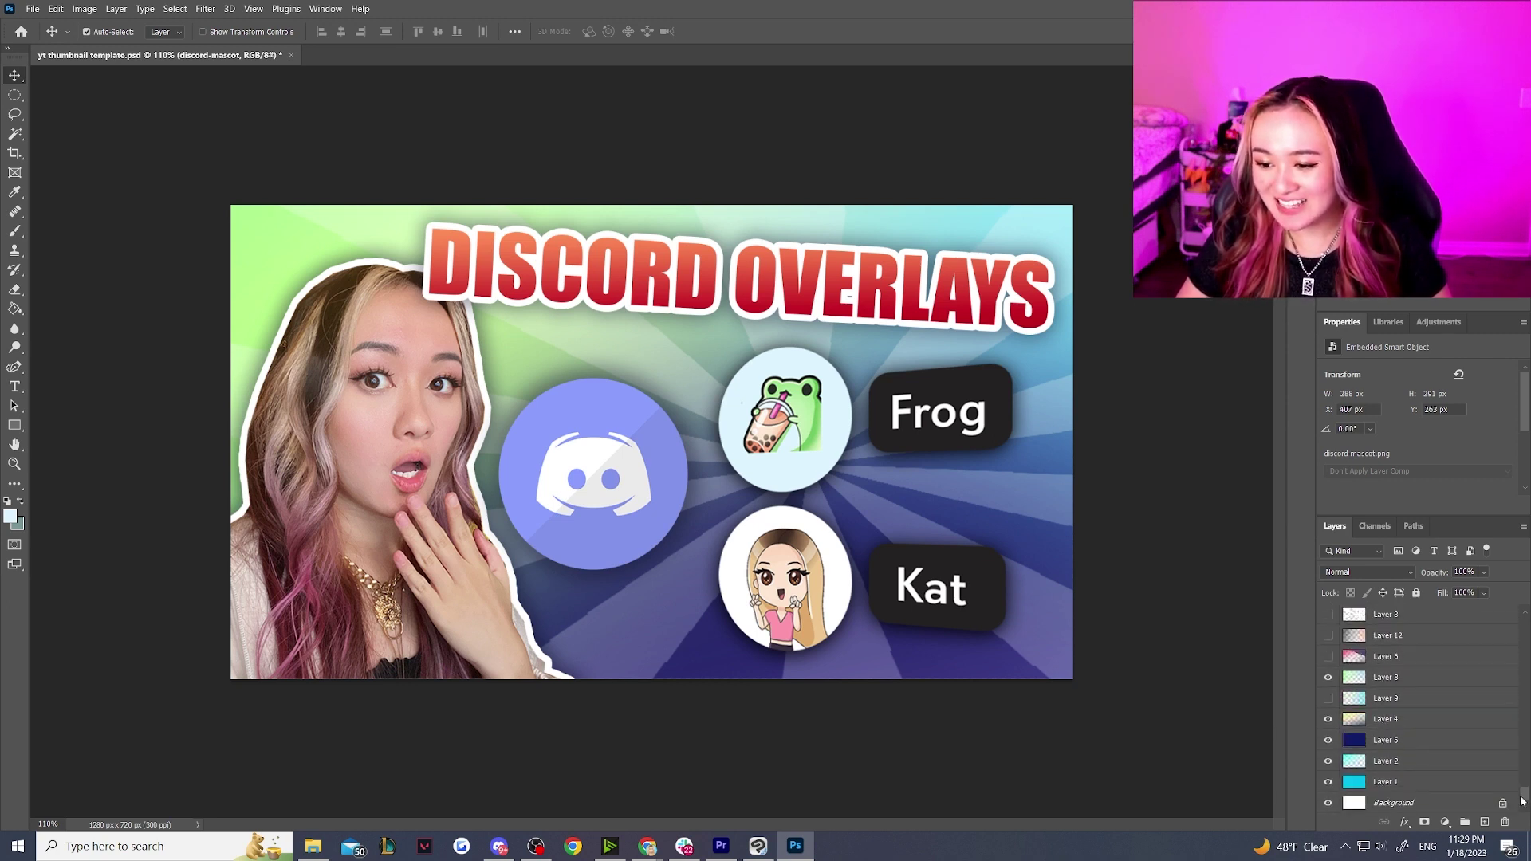
Step: Compare pink-blue, peach-purple and cyan-blue backgrounds, keeping cyan-blue and green-cyan visible with Layer 4 hidden
{"action": "left_click", "coordinate": [1328, 678]}
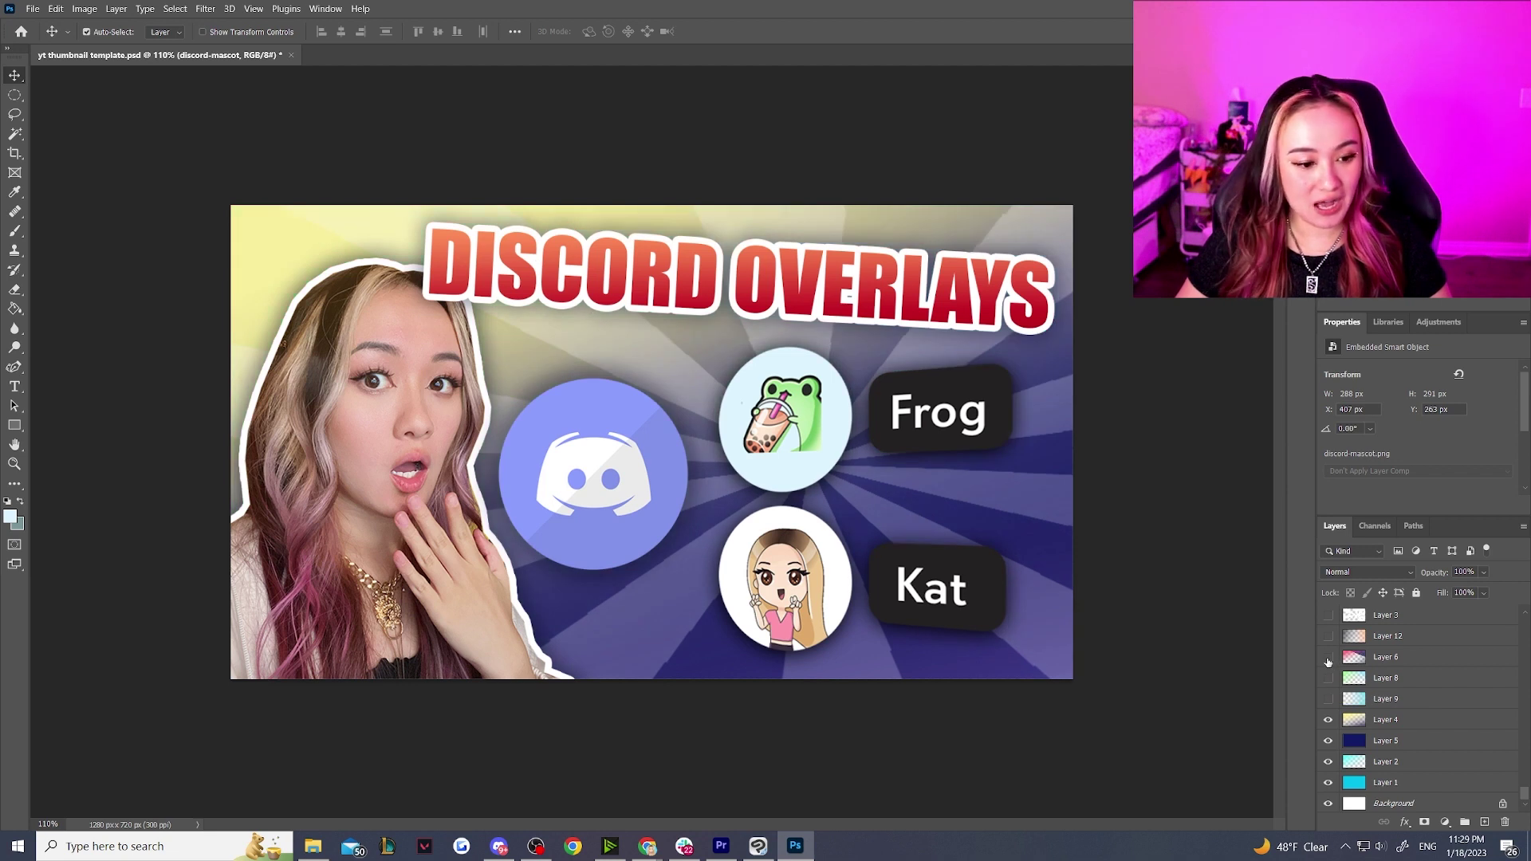
{"action": "left_click", "coordinate": [1328, 658]}
{"action": "left_click", "coordinate": [1328, 658]}
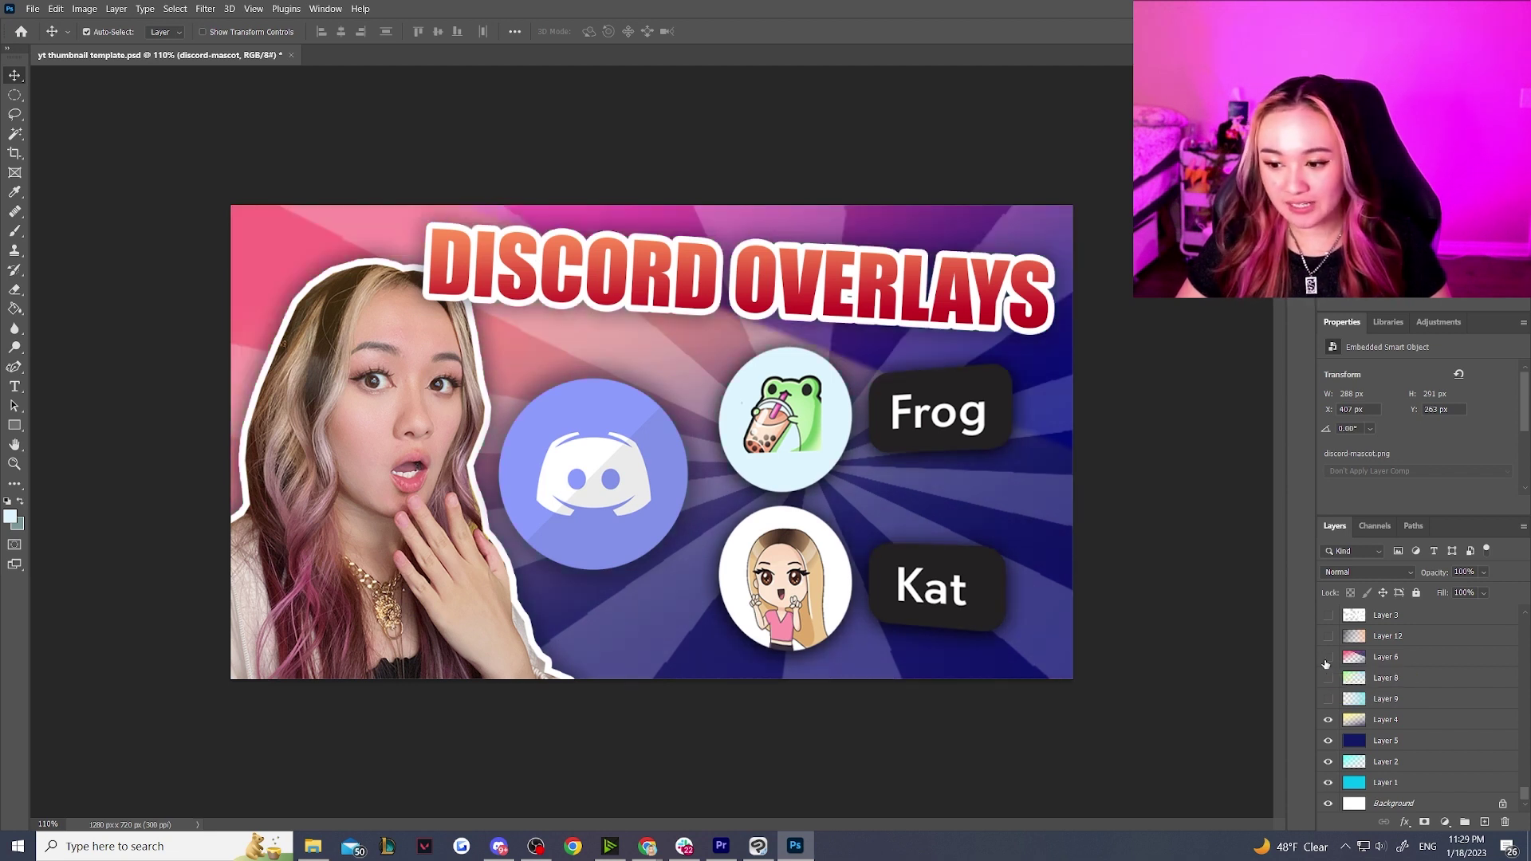
{"action": "left_click", "coordinate": [1328, 636]}
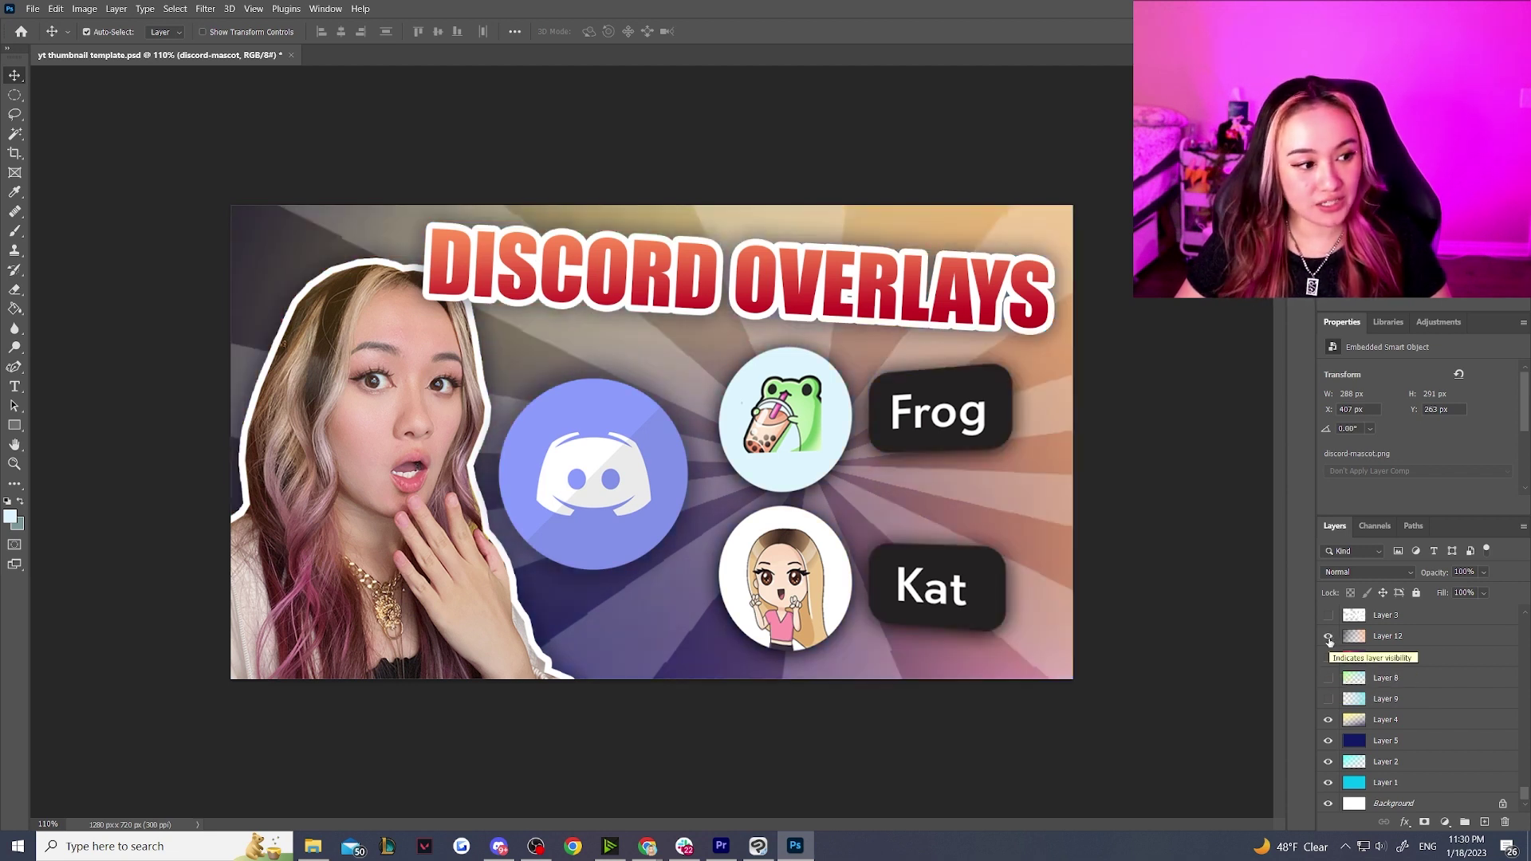
{"action": "left_click", "coordinate": [1328, 637]}
{"action": "left_click", "coordinate": [1329, 700]}
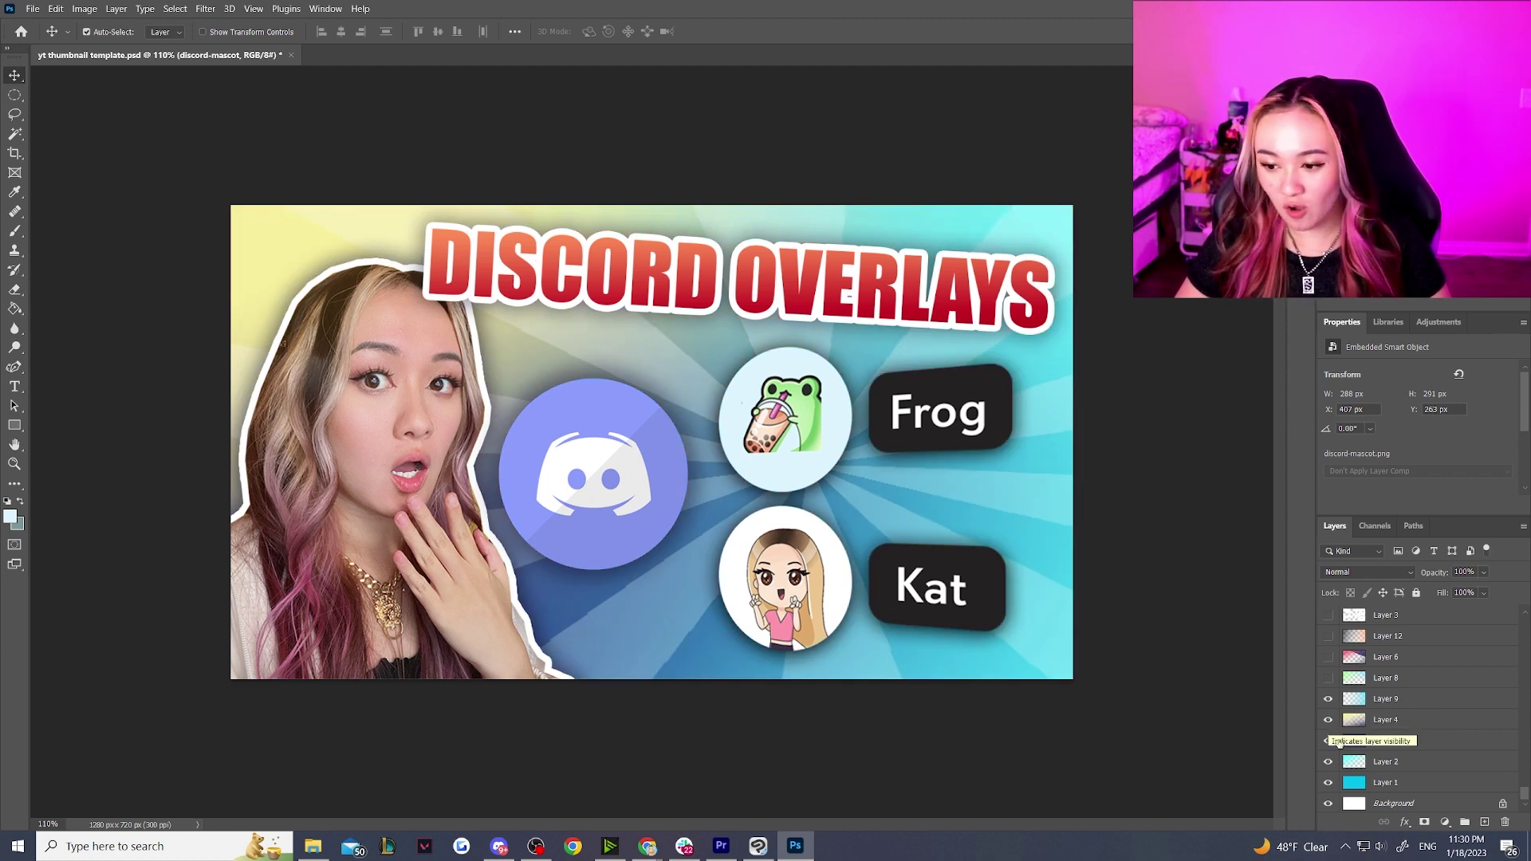
{"action": "left_click", "coordinate": [1328, 721]}
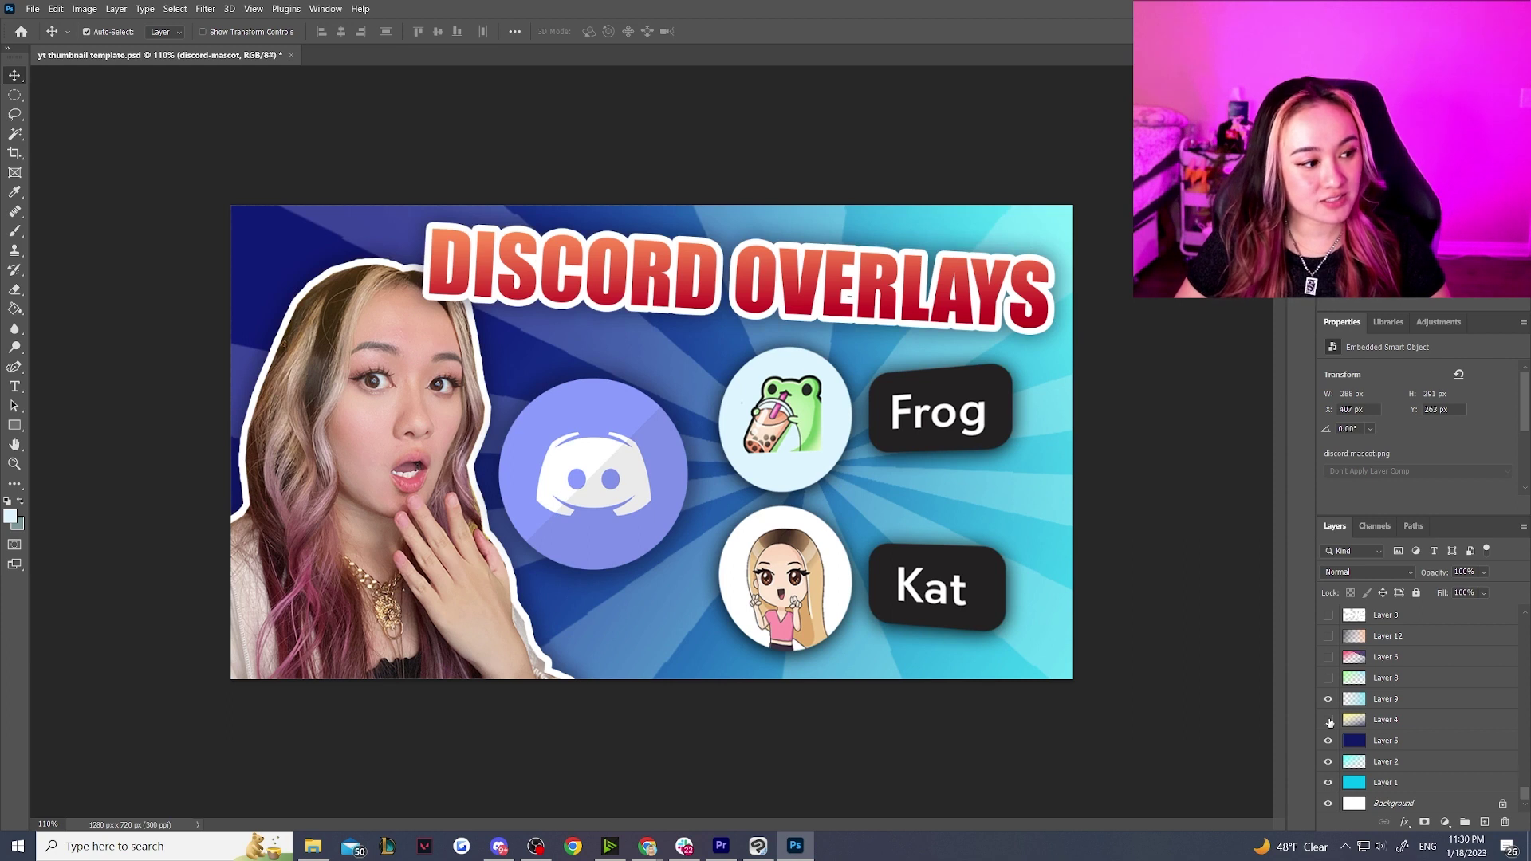
{"action": "left_click", "coordinate": [1327, 678]}
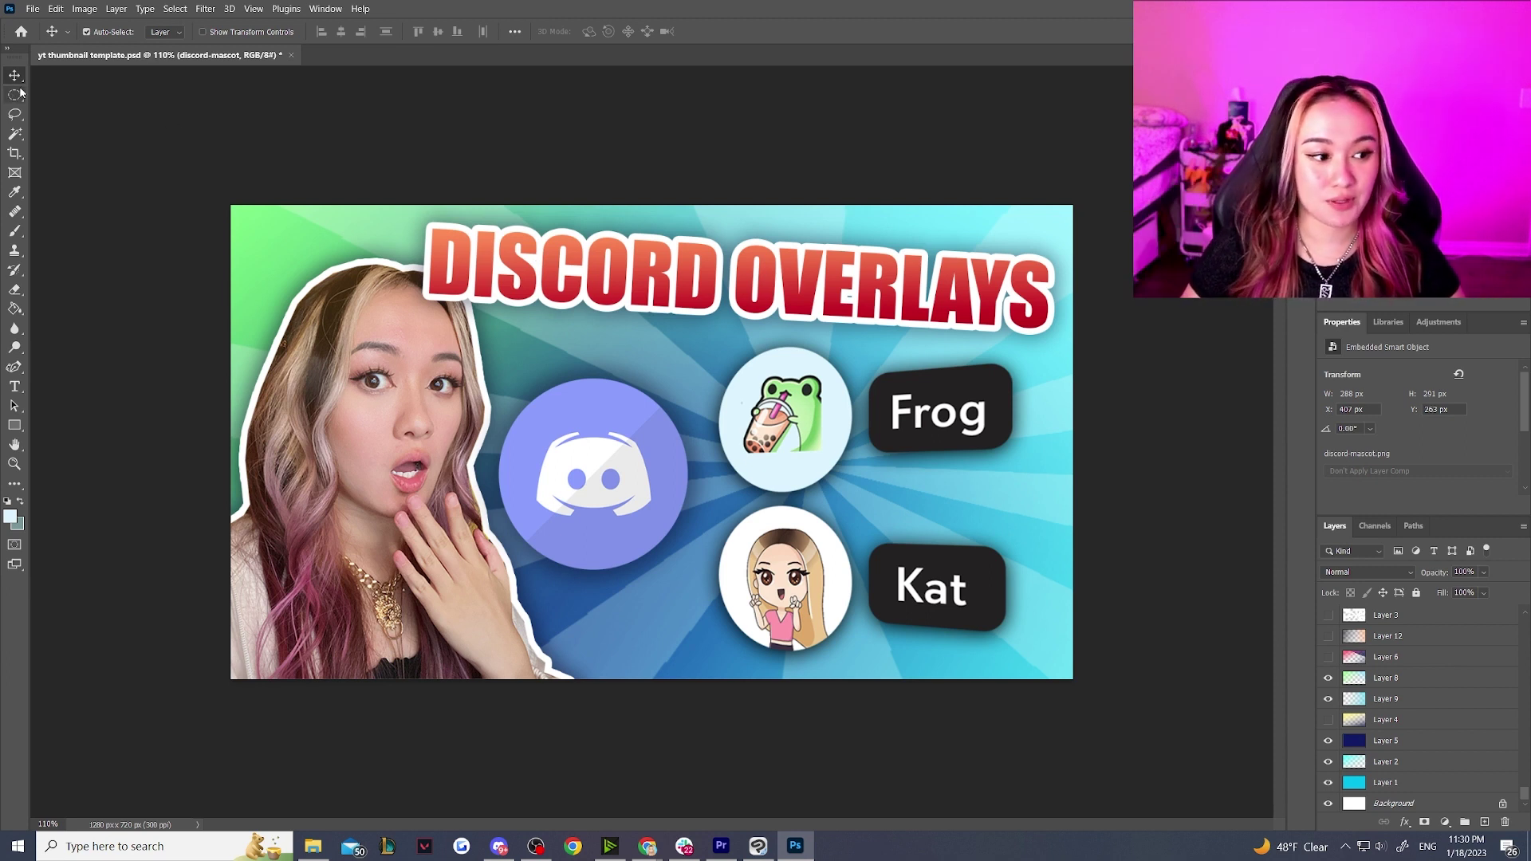
{"action": "left_click", "coordinate": [271, 106]}
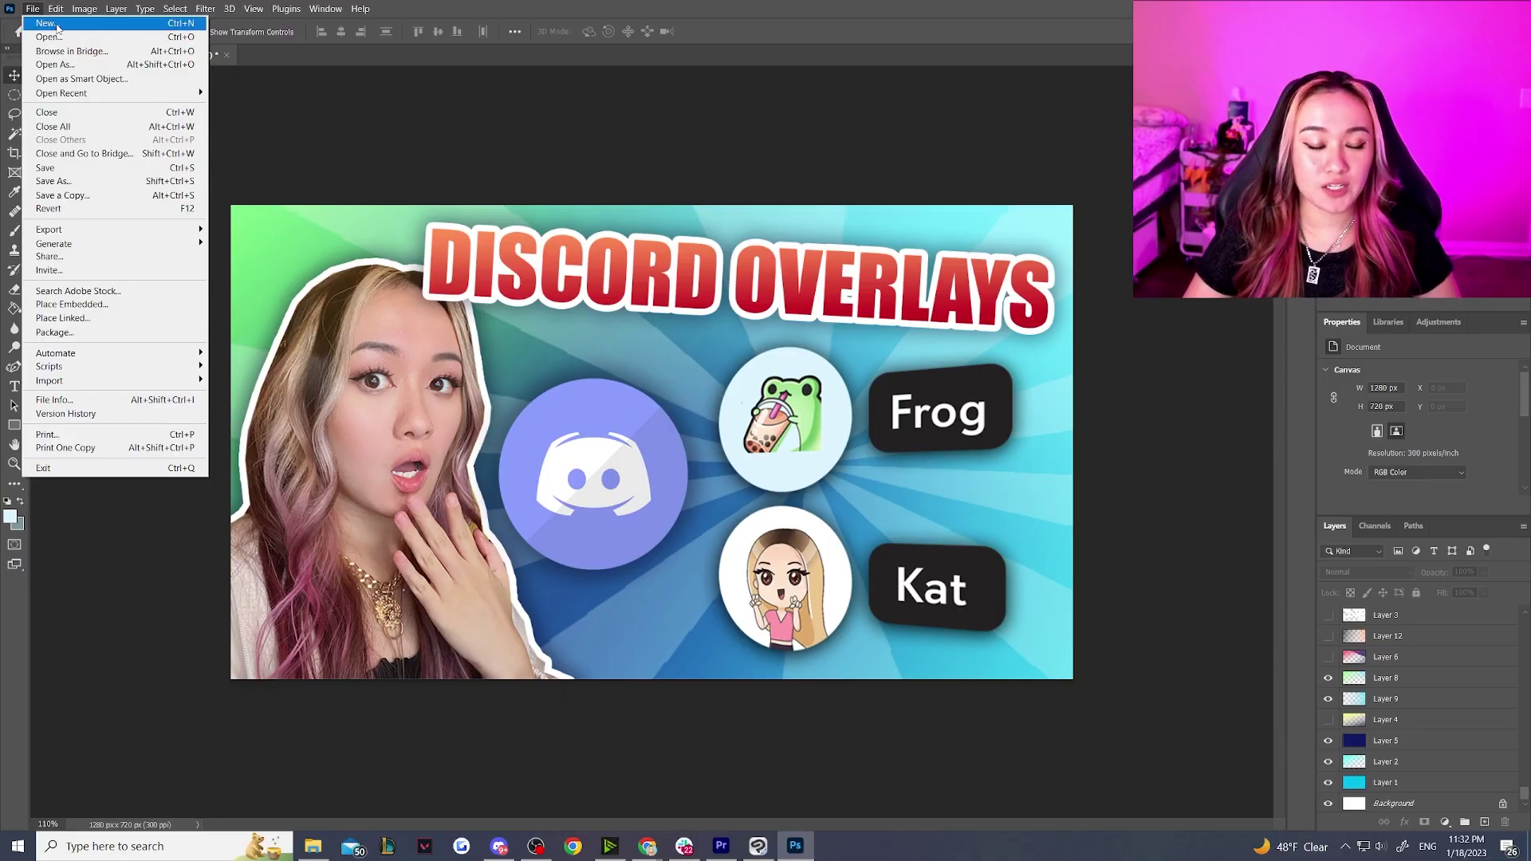
Step: Create a new document using the 1280 x 720 px Custom preset
{"action": "left_click", "coordinate": [47, 22]}
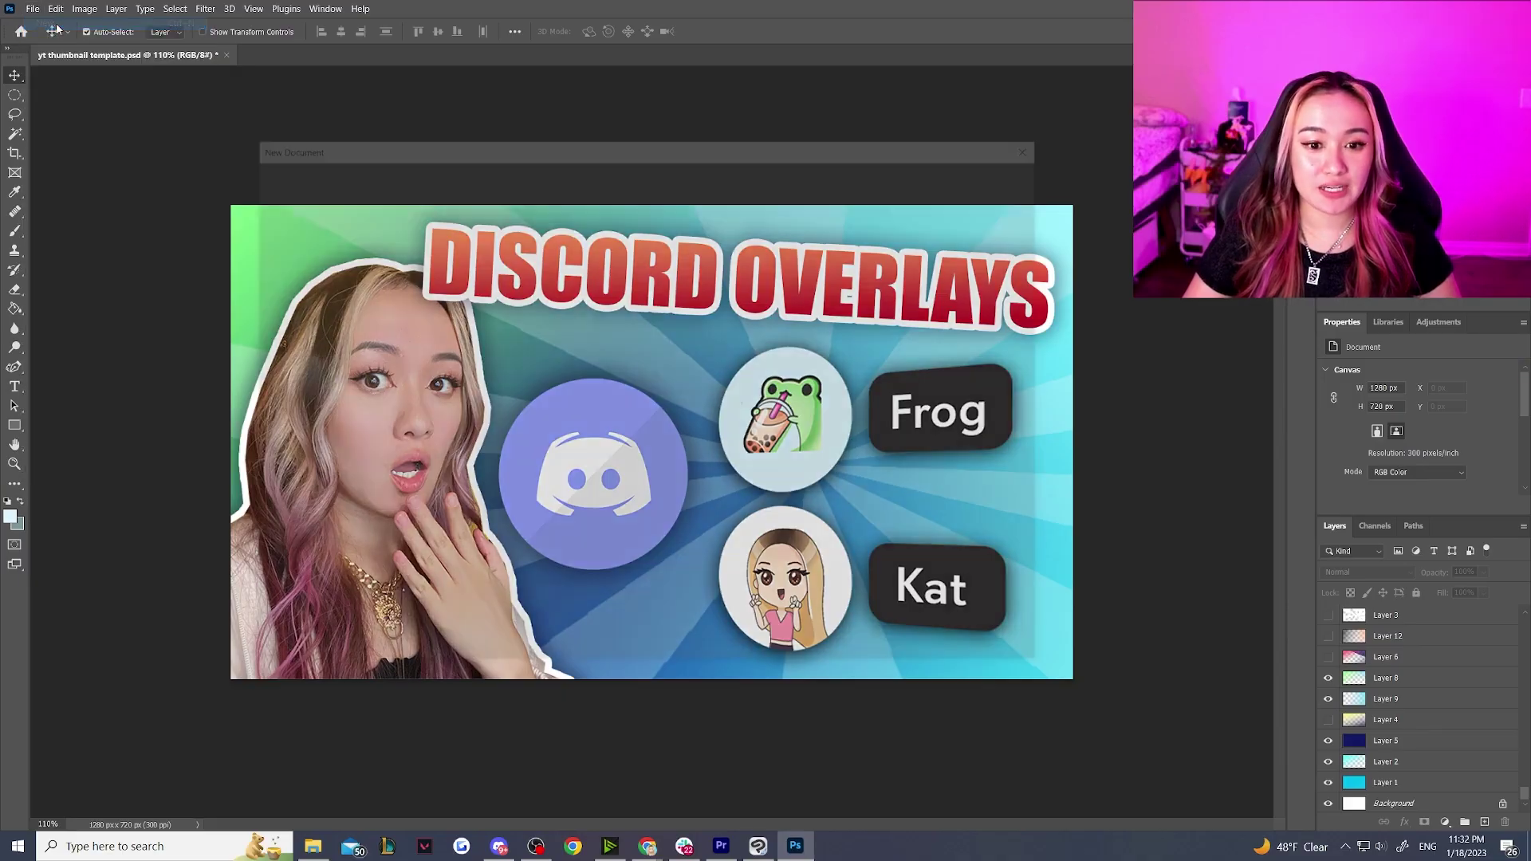
{"action": "left_click", "coordinate": [640, 427]}
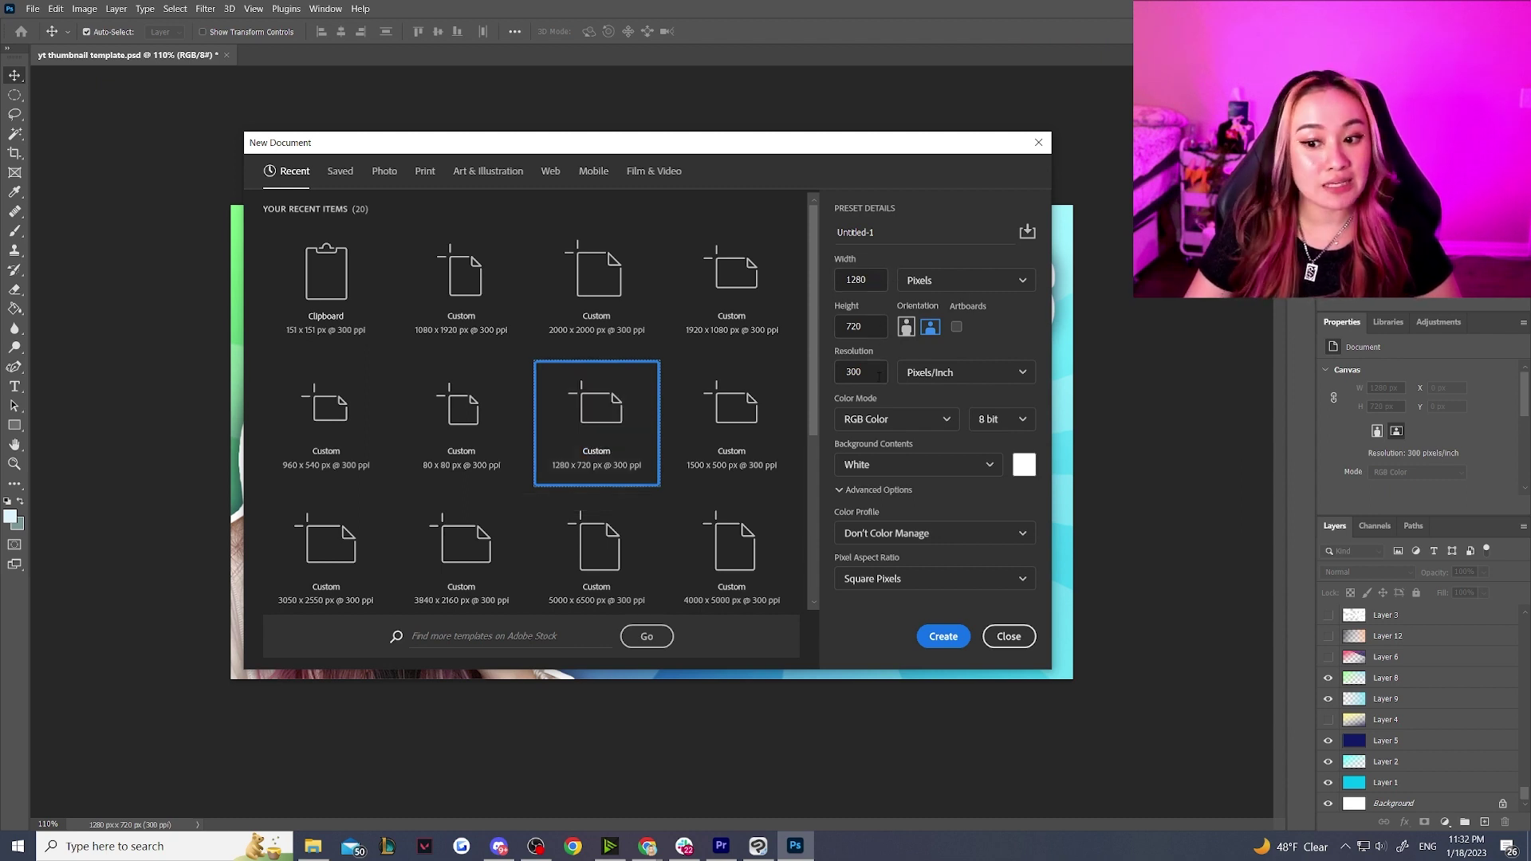
{"action": "left_click", "coordinate": [944, 636]}
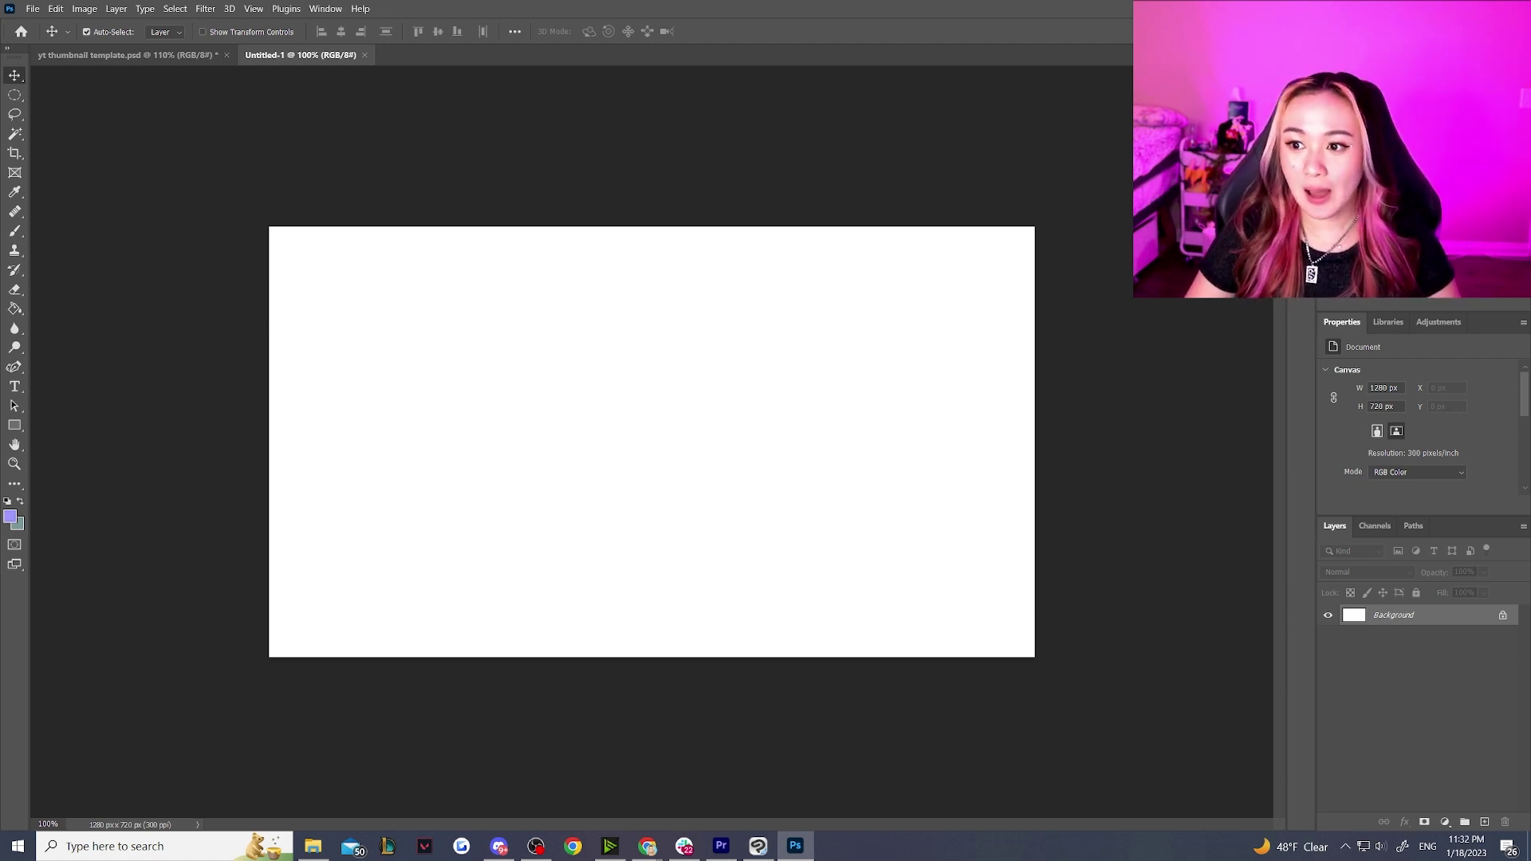
Step: Fill the Background with a deep blue-violet using the Paint Bucket and add a new empty layer
{"action": "key", "text": "g"}
{"action": "left_click", "coordinate": [599, 380]}
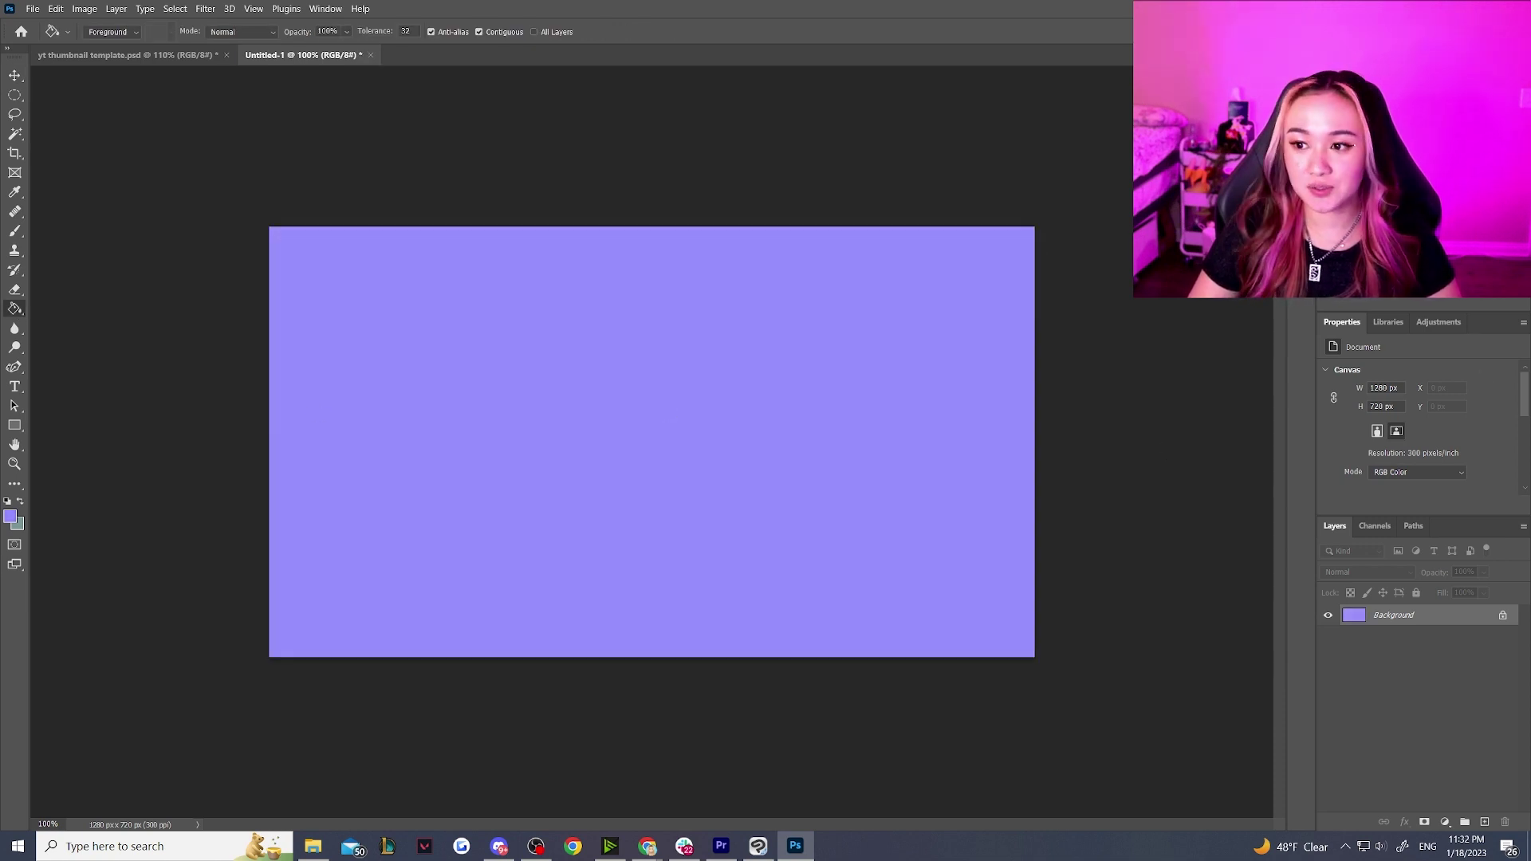
{"action": "left_click", "coordinate": [661, 386]}
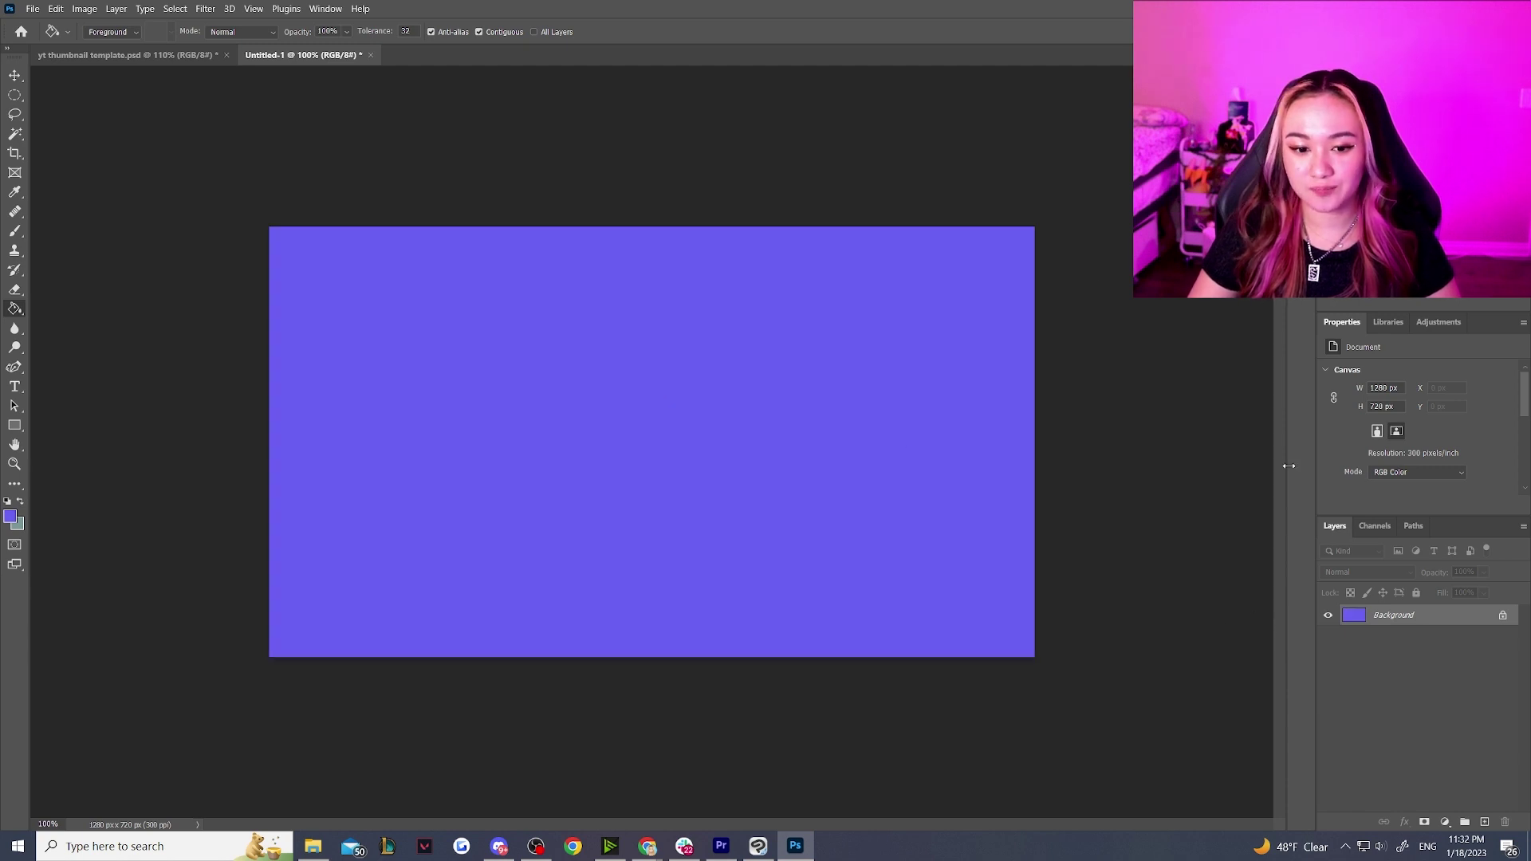
{"action": "key", "text": "ctrl+shift+alt+n"}
{"action": "key", "text": "v"}
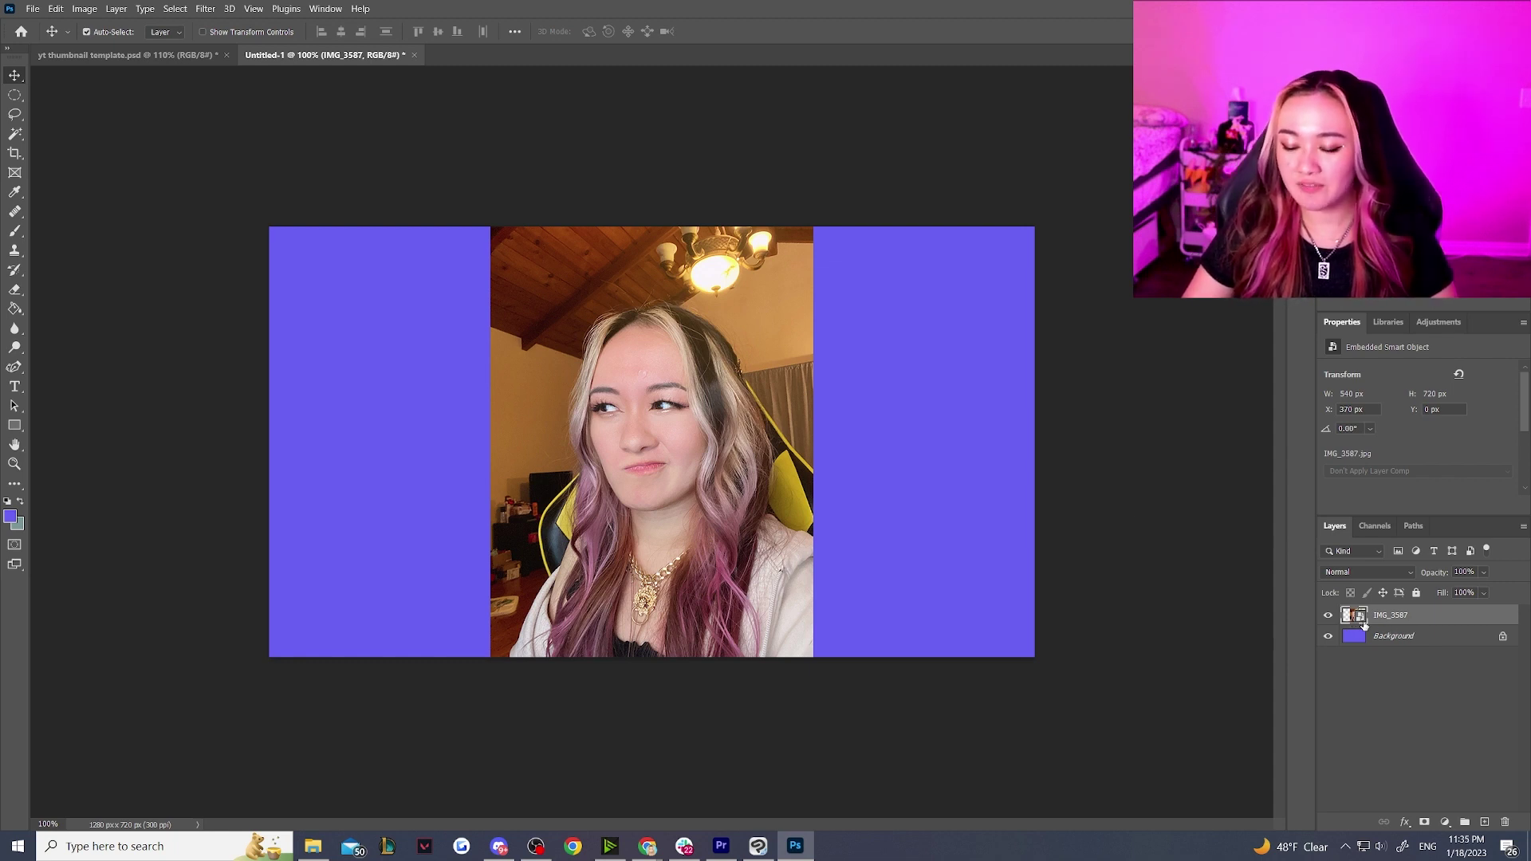
Step: Rasterize the IMG_3587 photo layer and choose the Polygonal Lasso tool
{"action": "right_click", "coordinate": [1429, 627]}
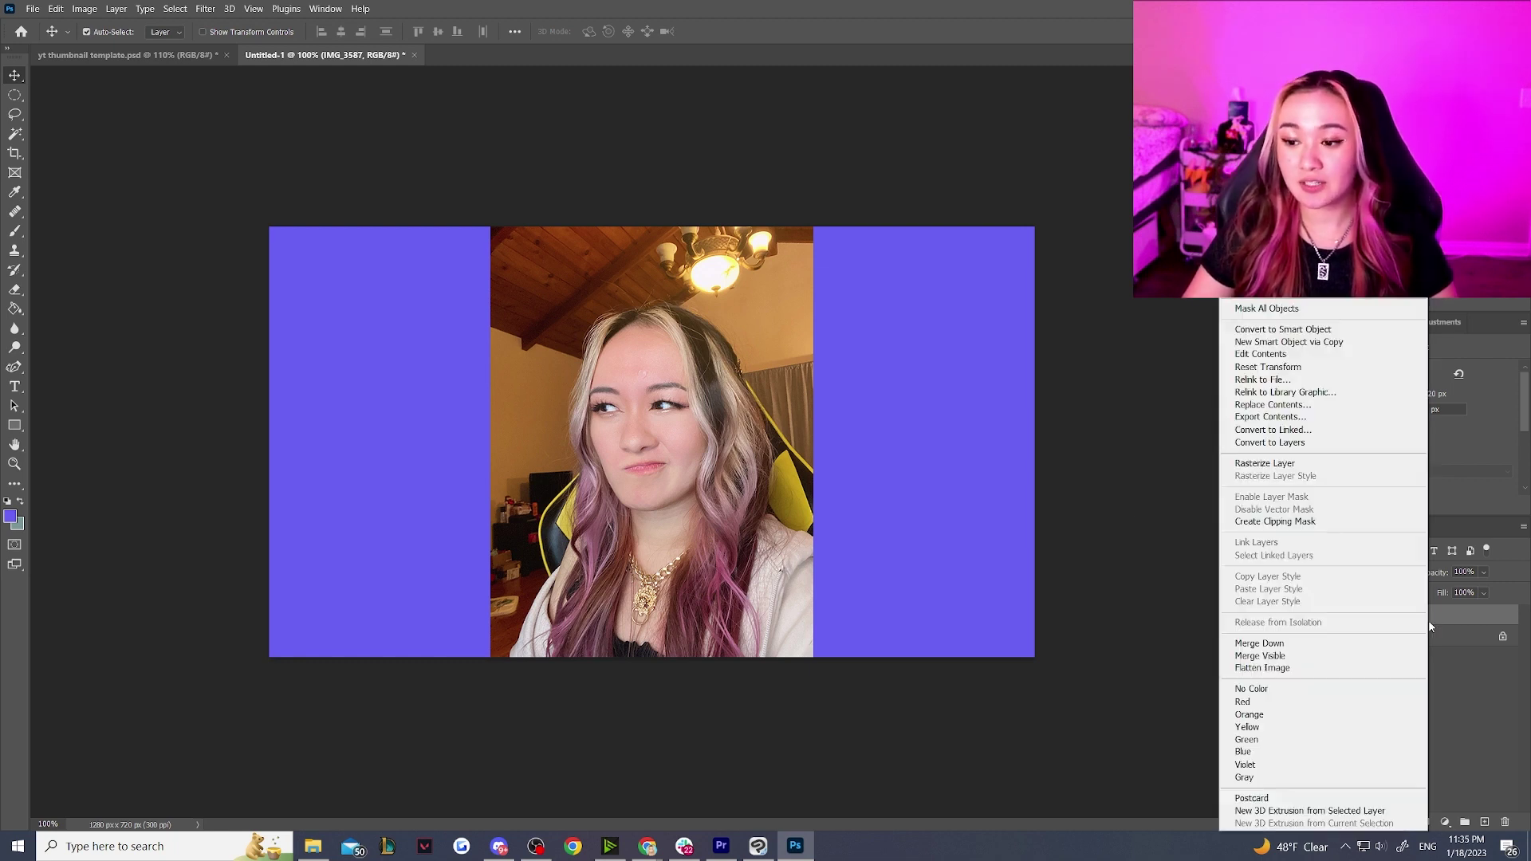
{"action": "left_click", "coordinate": [1327, 466]}
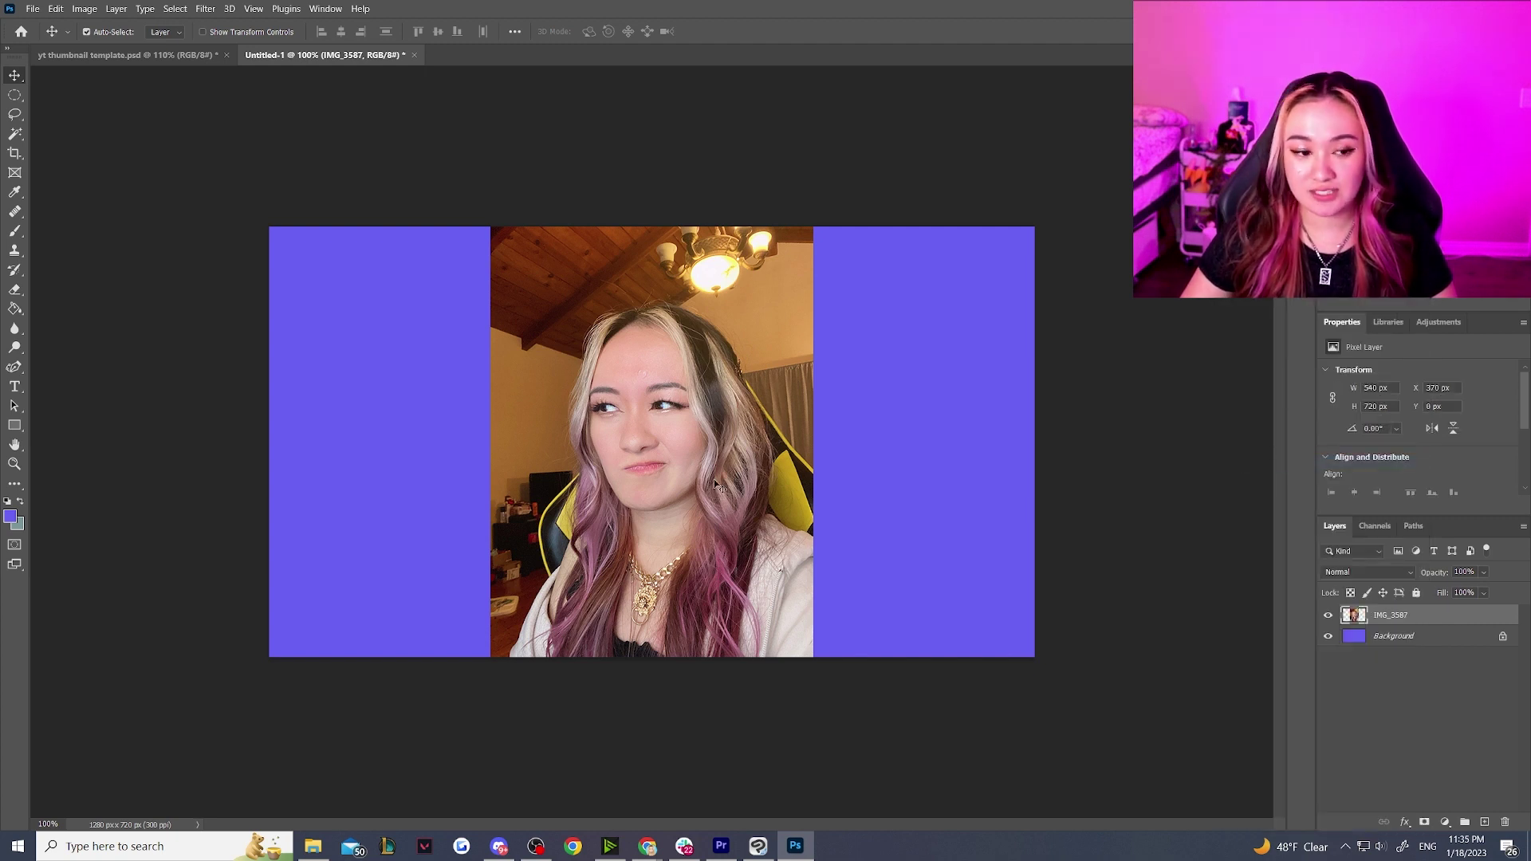
{"action": "left_click", "coordinate": [14, 115]}
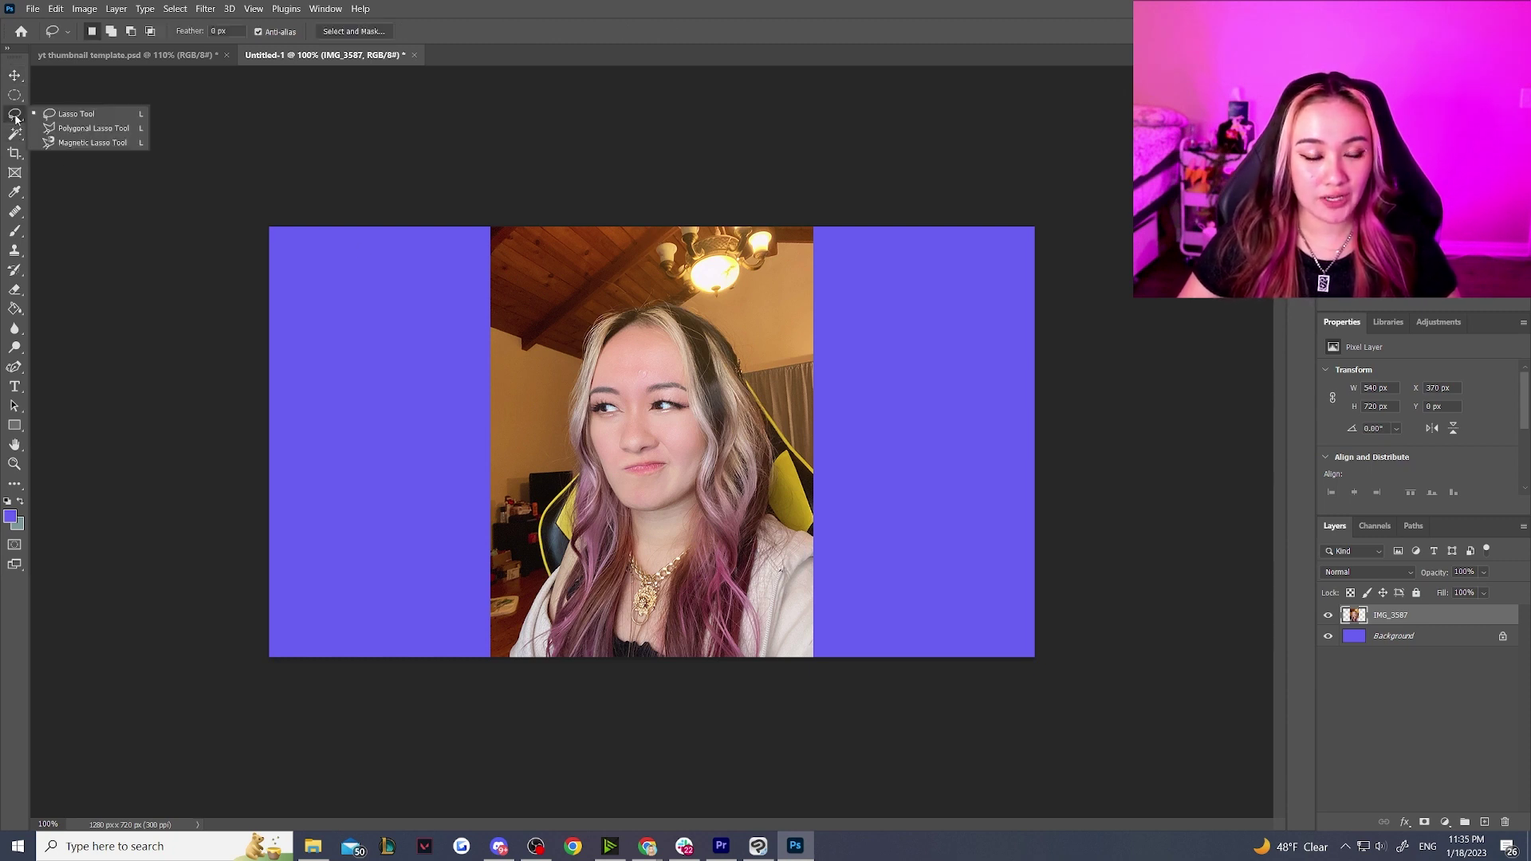
{"action": "left_click", "coordinate": [113, 130]}
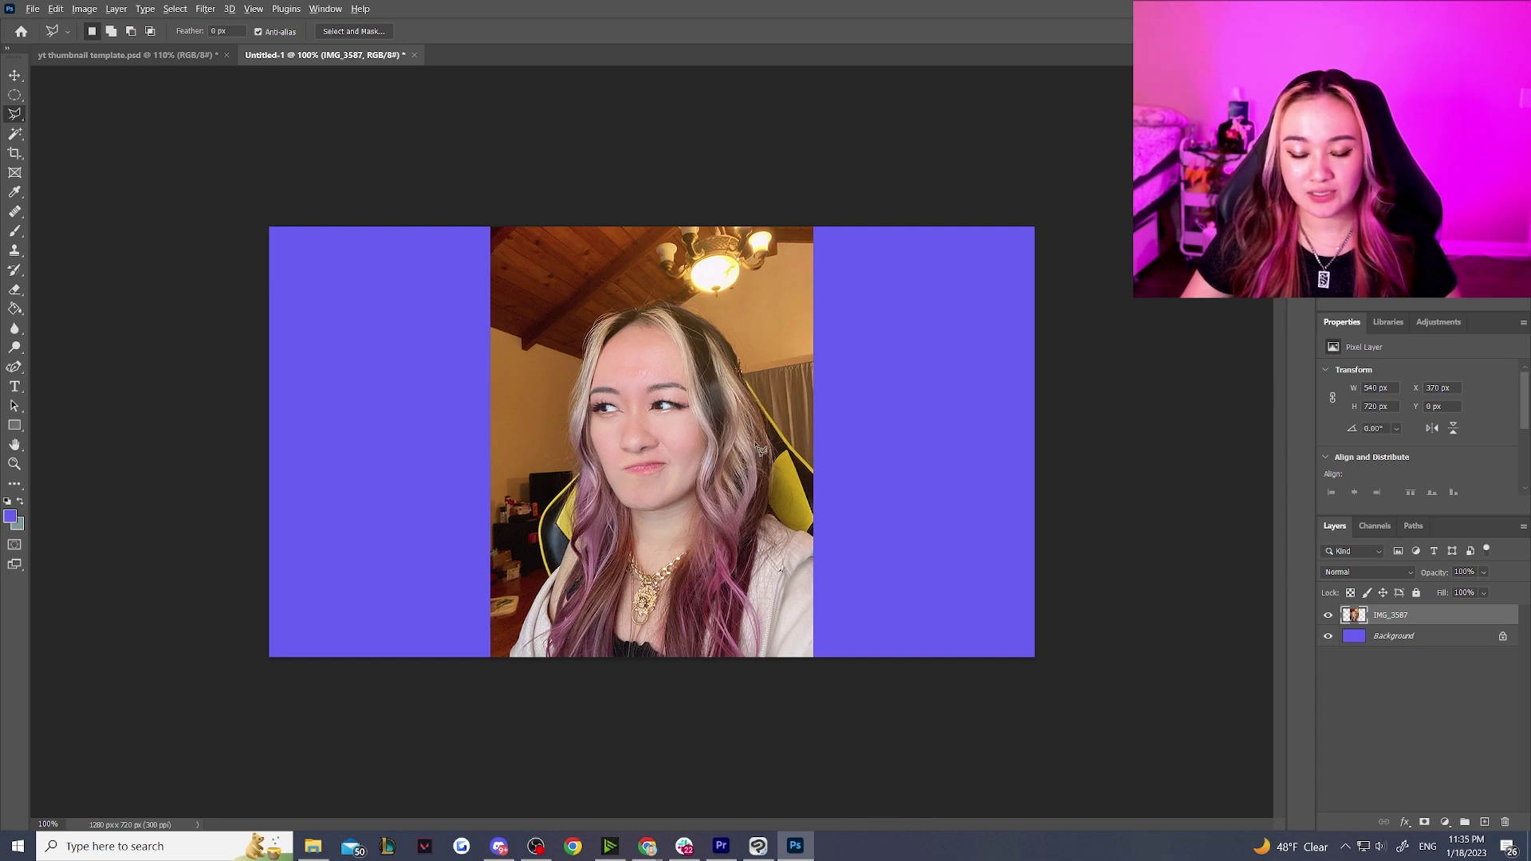
Step: Outline the room background around the figure with the Polygonal Lasso and delete it
{"action": "scroll", "coordinate": [841, 410], "scroll_direction": "up", "scroll_amount": 2}
{"action": "left_click", "coordinate": [970, 327]}
{"action": "left_click", "coordinate": [934, 647]}
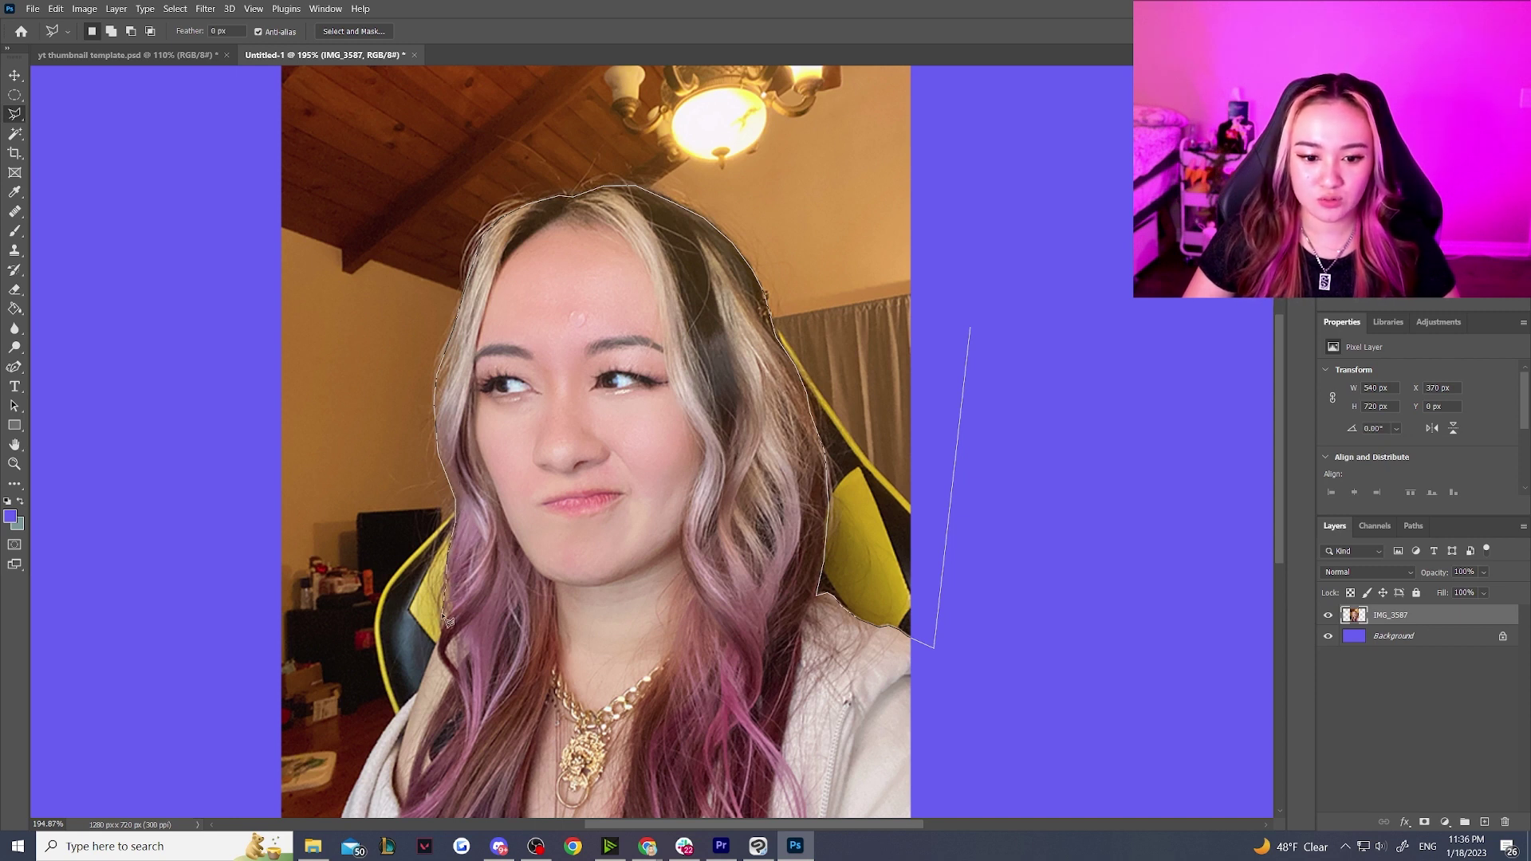
{"action": "mouse_move", "coordinate": [448, 638]}
{"action": "left_mouse_down"}
{"action": "mouse_move", "coordinate": [569, 369]}
{"action": "mouse_move", "coordinate": [573, 327]}
{"action": "left_mouse_up"}
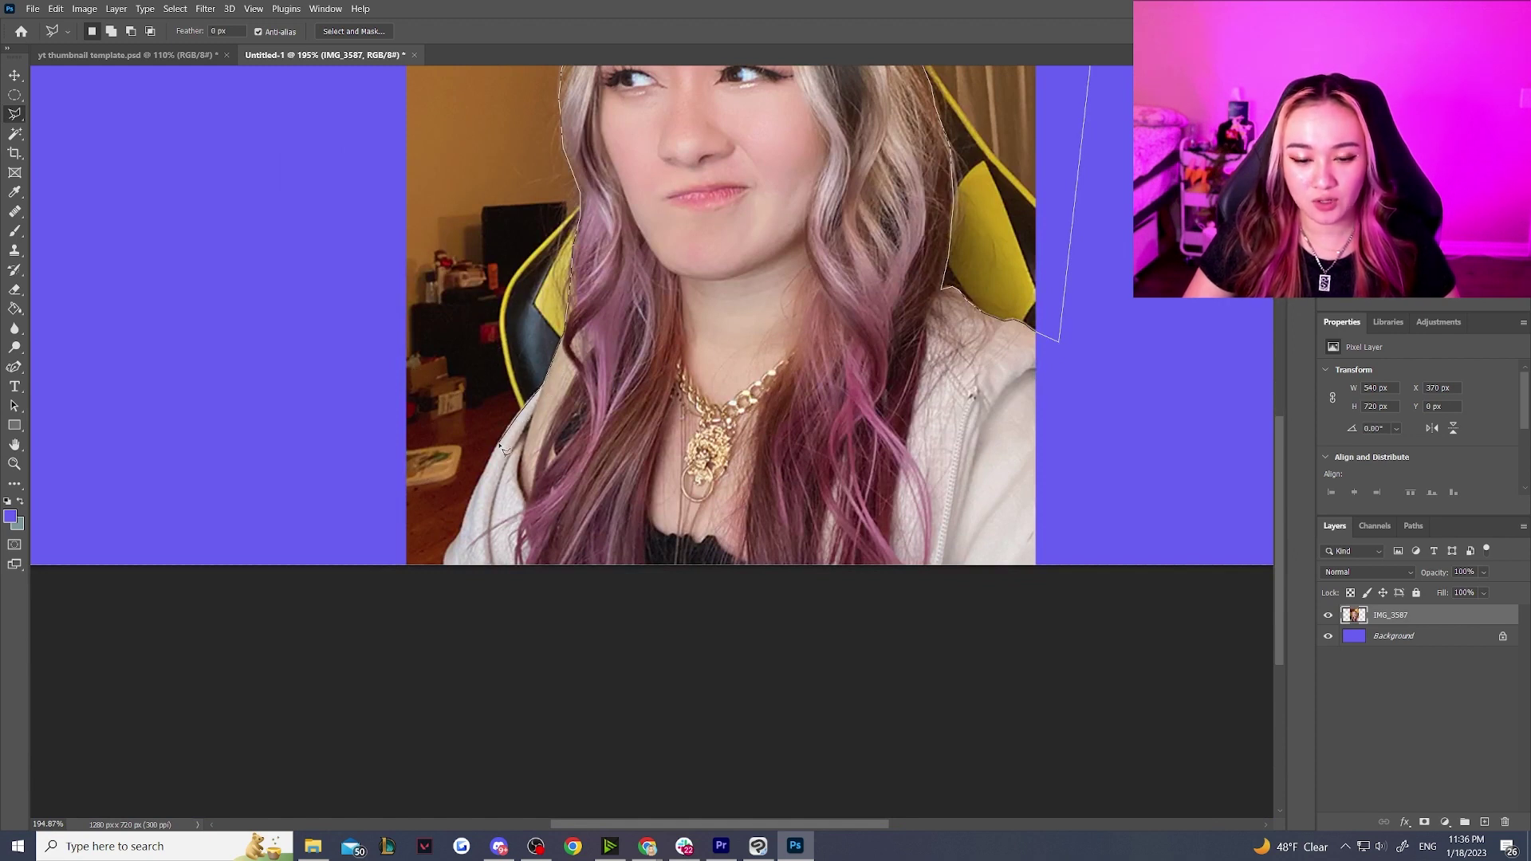
{"action": "left_click", "coordinate": [444, 568]}
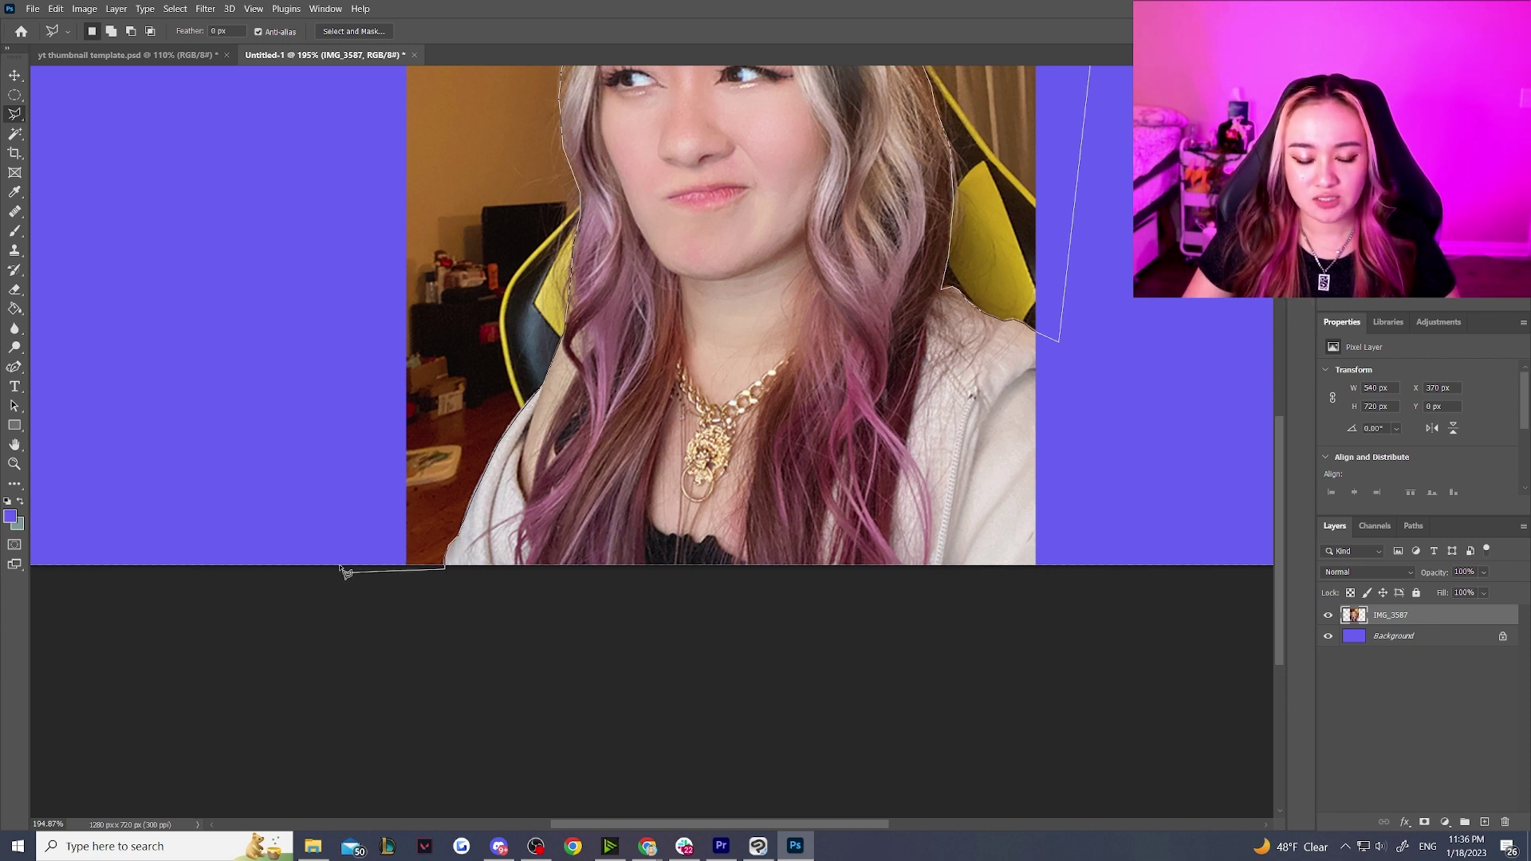
{"action": "scroll", "coordinate": [346, 571], "scroll_direction": "down", "scroll_amount": 2}
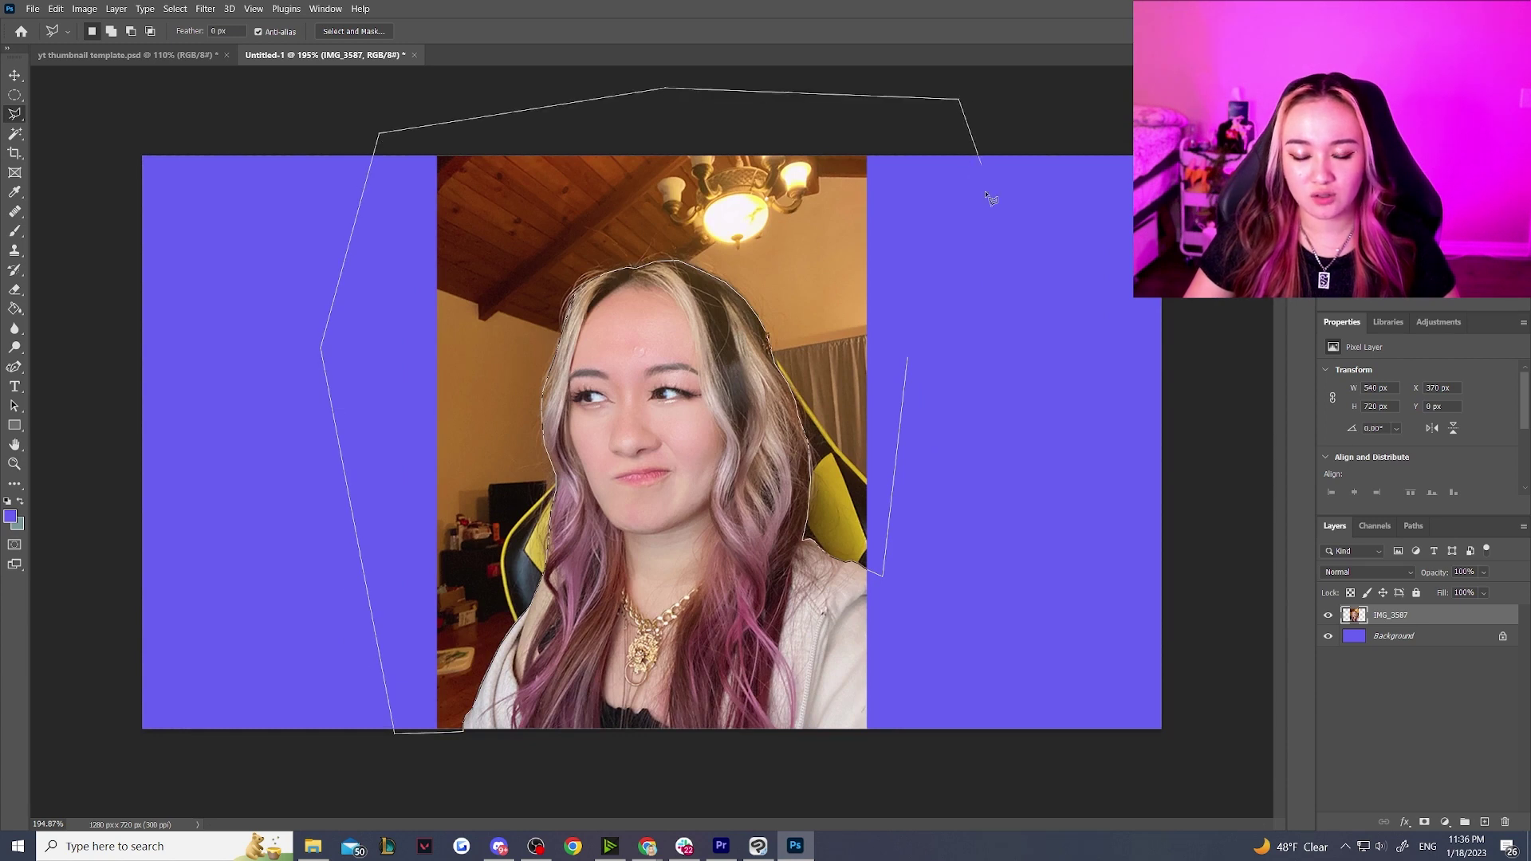
{"action": "left_click", "coordinate": [910, 362]}
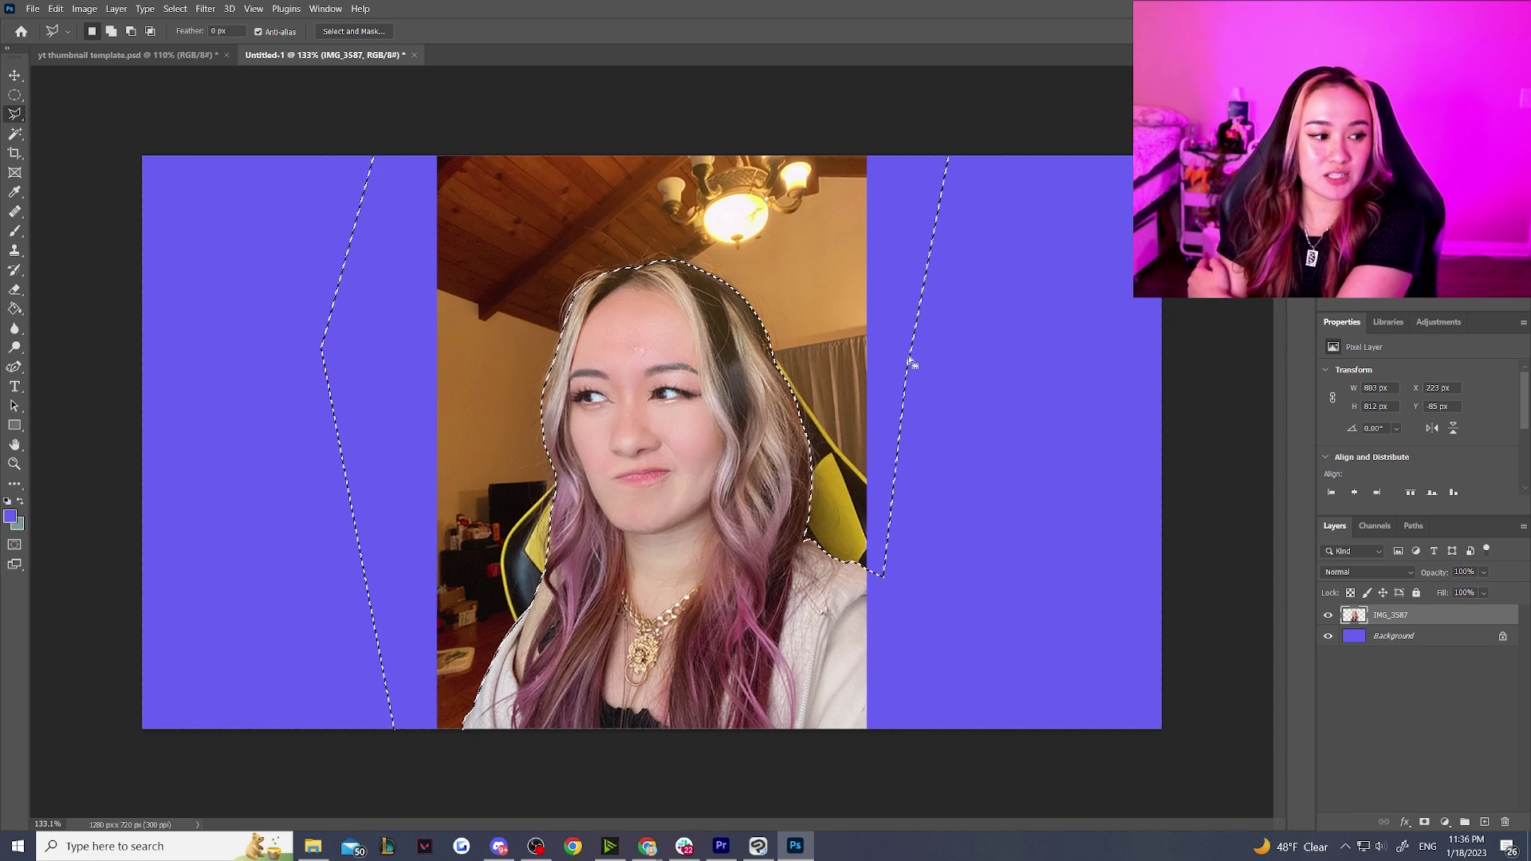
{"action": "key", "text": "Delete"}
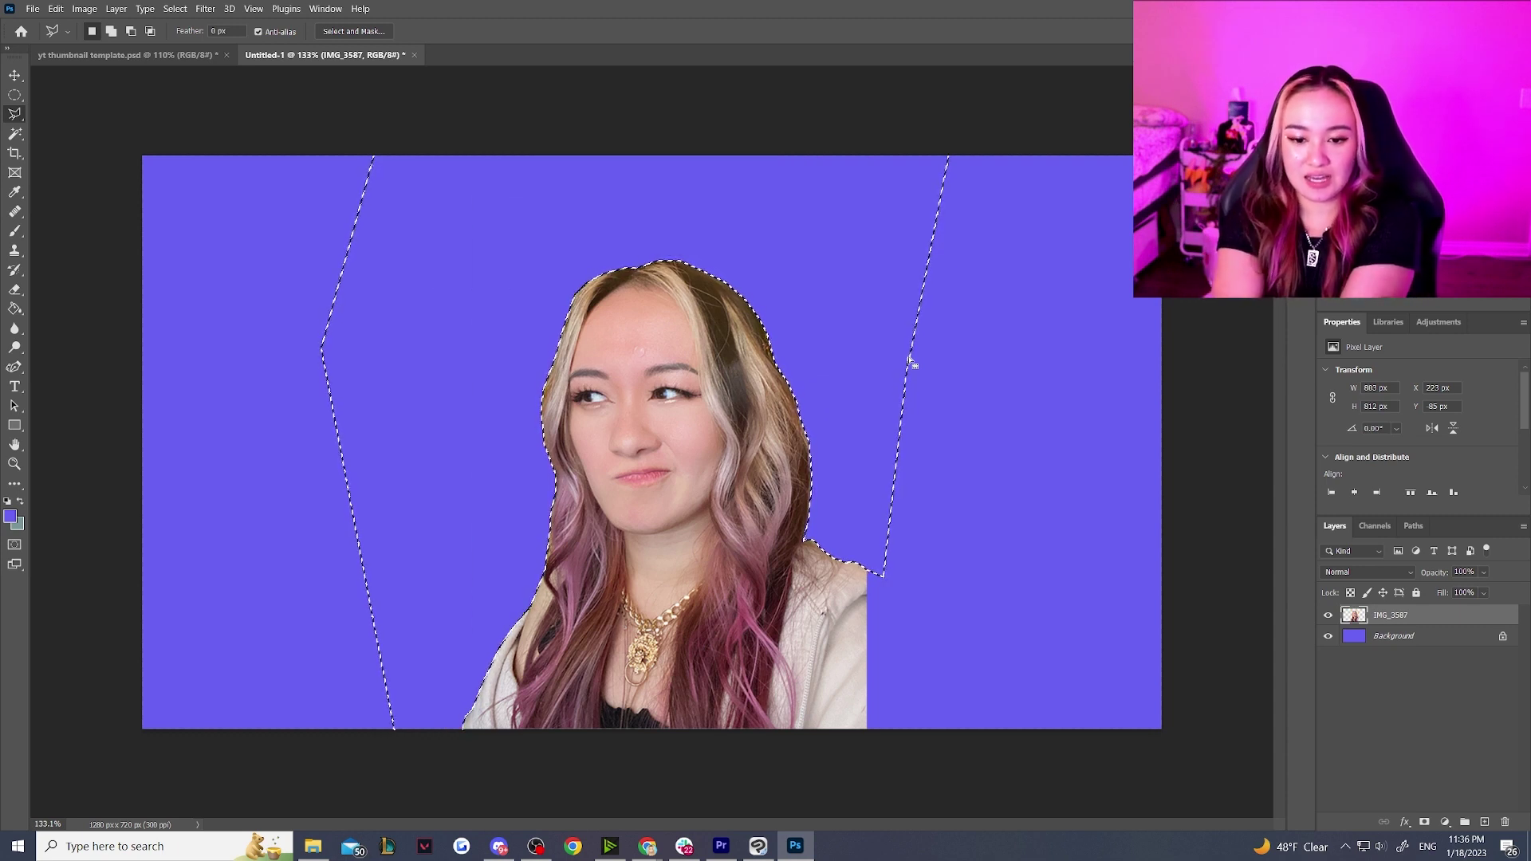
Step: Deselect and move the IMG_3587 cutout to the canvas's right edge, resting on the bottom
{"action": "left_click", "coordinate": [15, 94]}
{"action": "key", "text": "ctrl+d"}
{"action": "left_click", "coordinate": [15, 75]}
{"action": "left_click_drag", "start_coordinate": [758, 503], "coordinate": [1007, 507]}
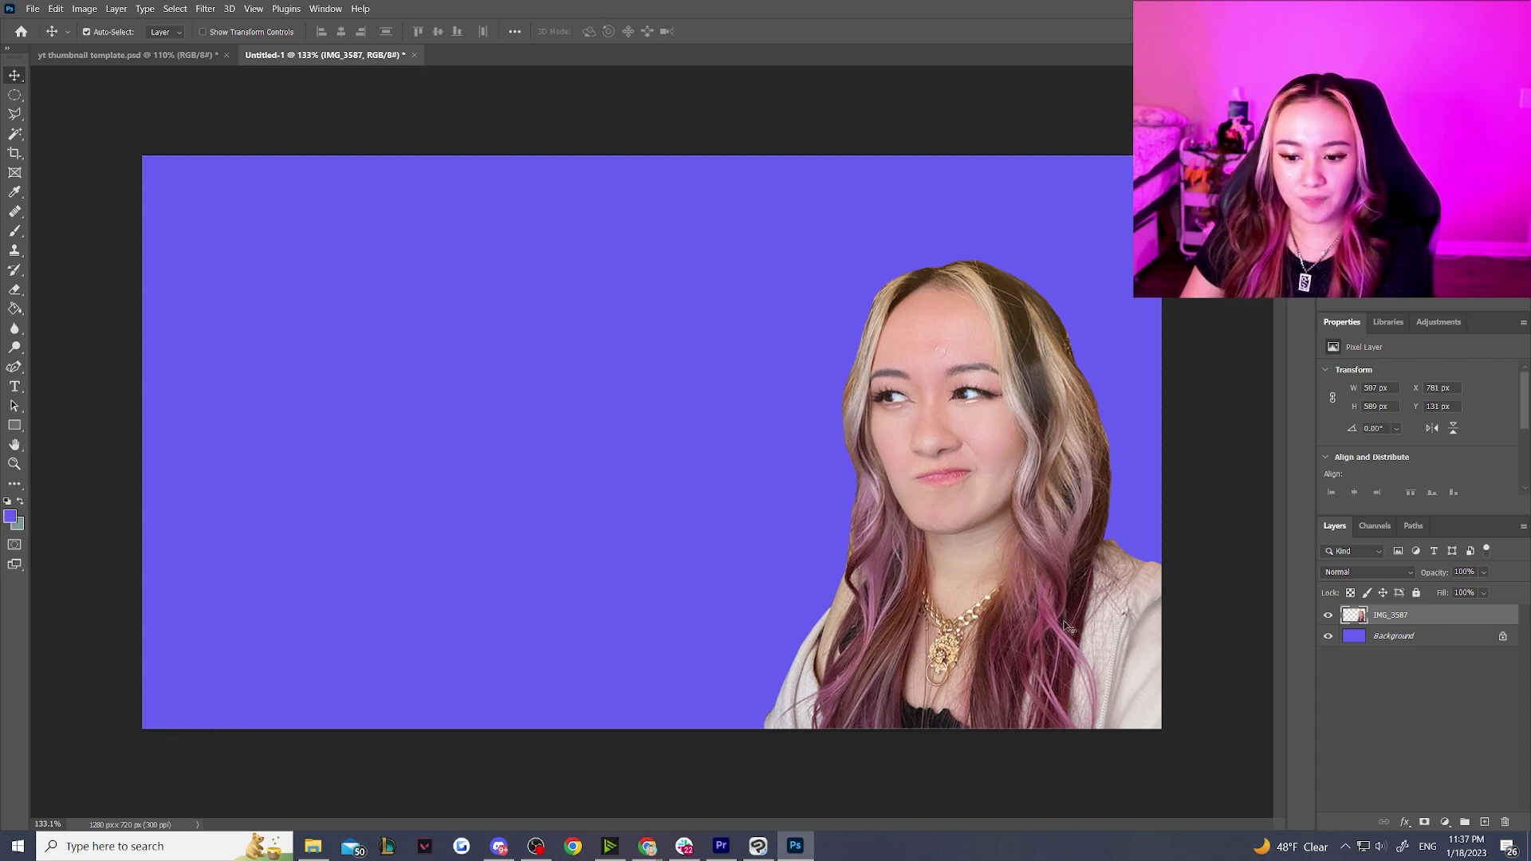
{"action": "mouse_move", "coordinate": [989, 539]}
{"action": "left_mouse_down"}
{"action": "mouse_move", "coordinate": [1017, 466]}
{"action": "mouse_move", "coordinate": [990, 564]}
{"action": "left_mouse_up"}
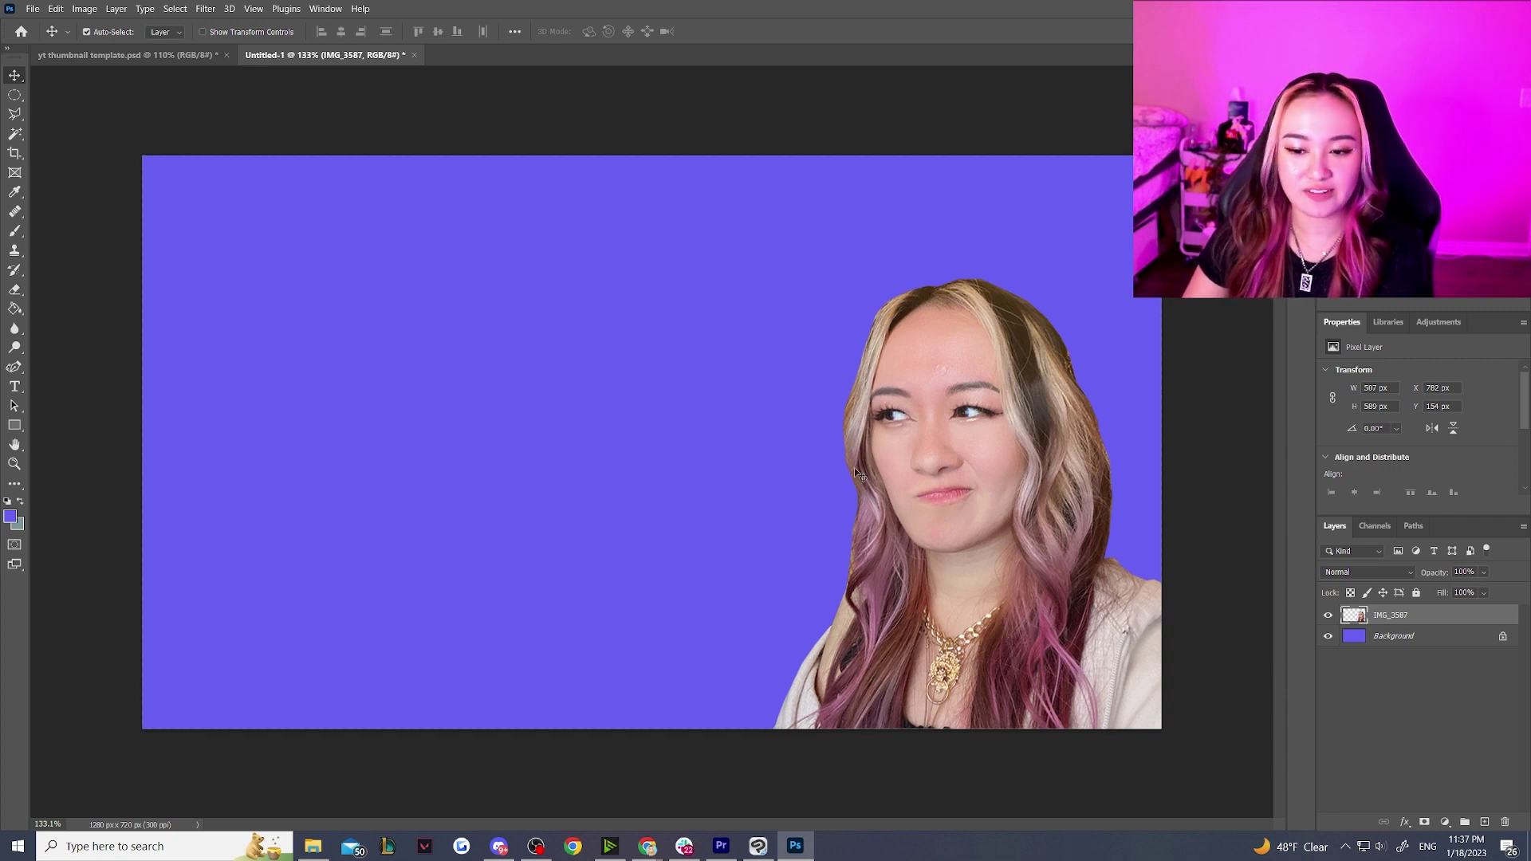
Step: Add a 10 px white (ffffff) Stroke layer style to the portrait
{"action": "left_click", "coordinate": [117, 8]}
{"action": "mouse_move", "coordinate": [239, 148]}
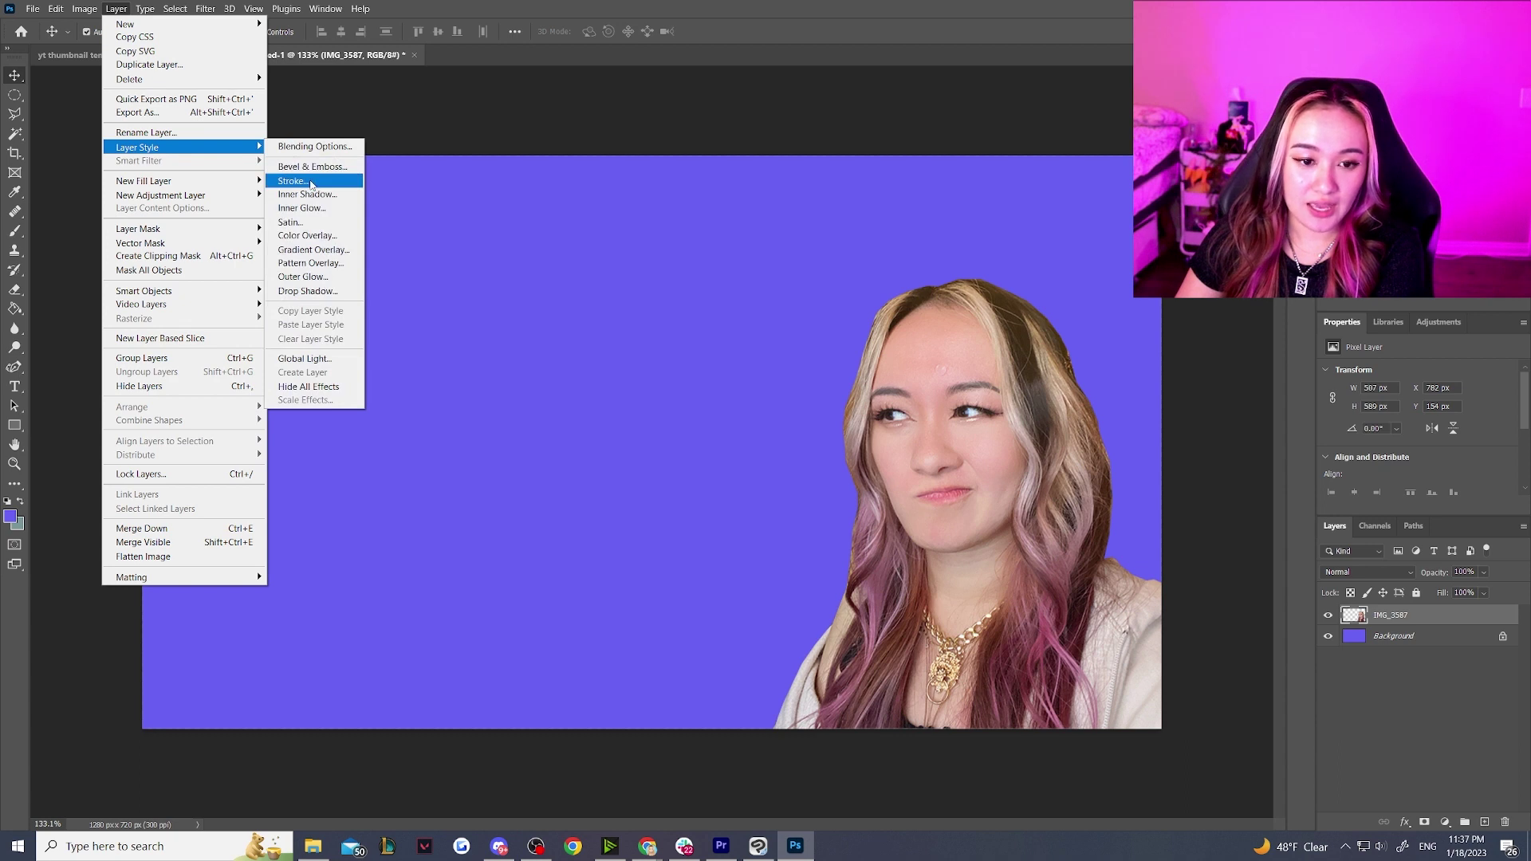
{"action": "left_click", "coordinate": [311, 182]}
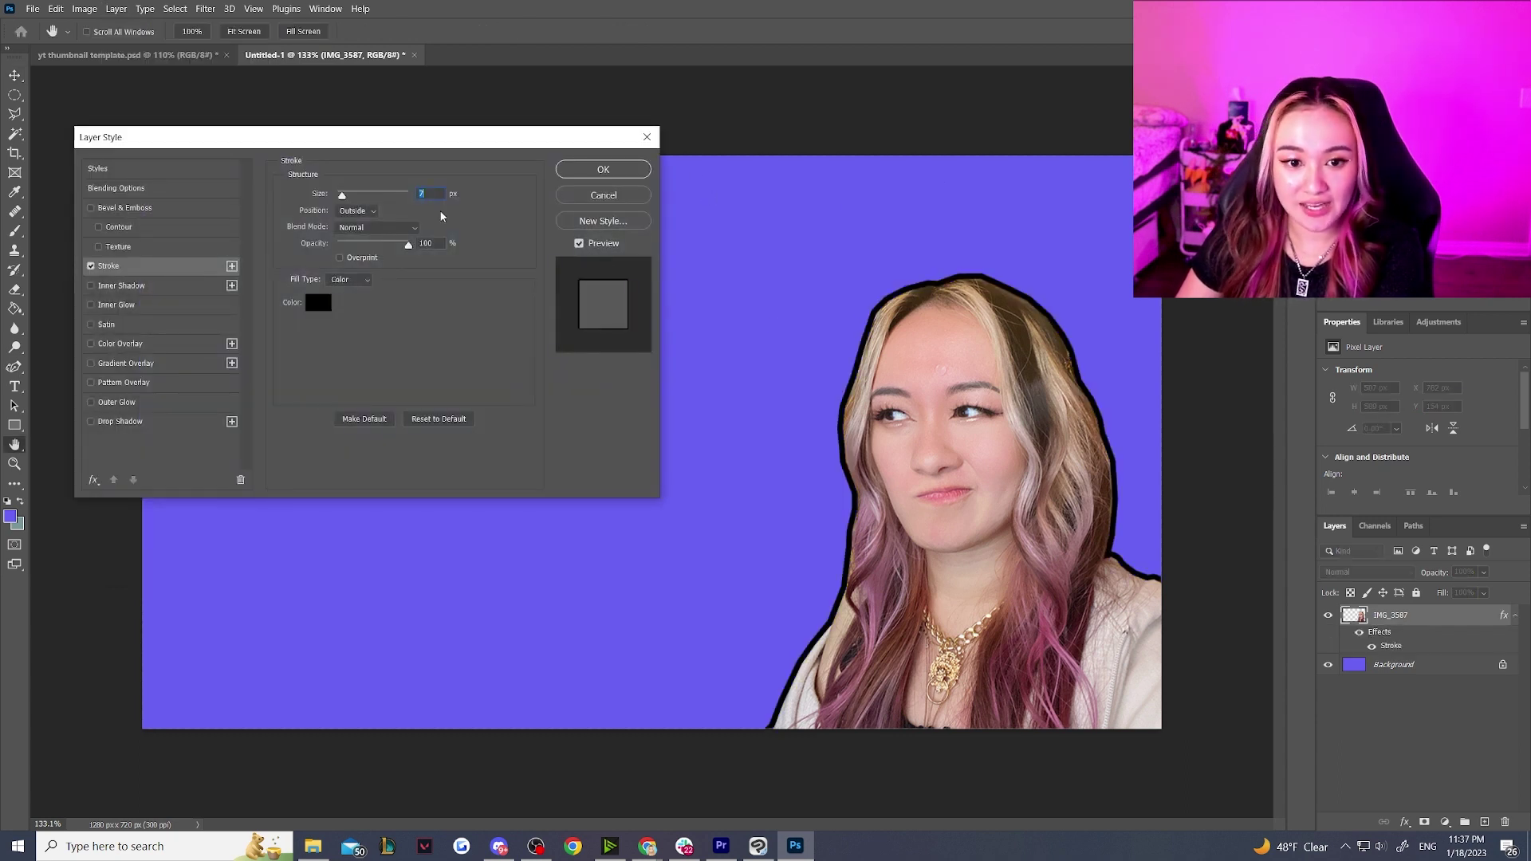
{"action": "left_click", "coordinate": [318, 302]}
{"action": "type", "text": "ffffff"}
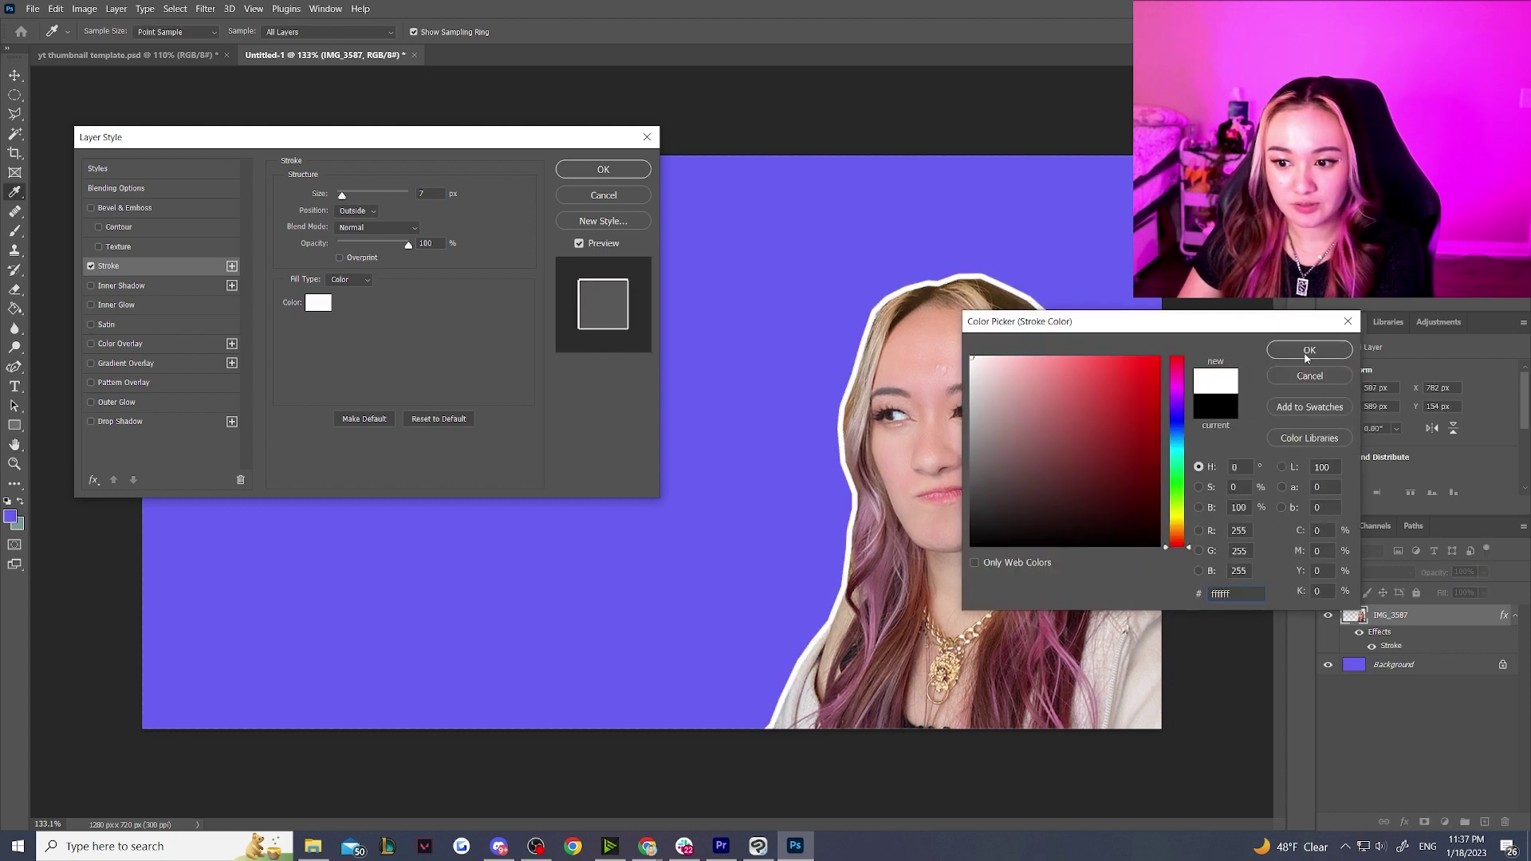
{"action": "left_click", "coordinate": [1296, 352]}
{"action": "type", "text": "10"}
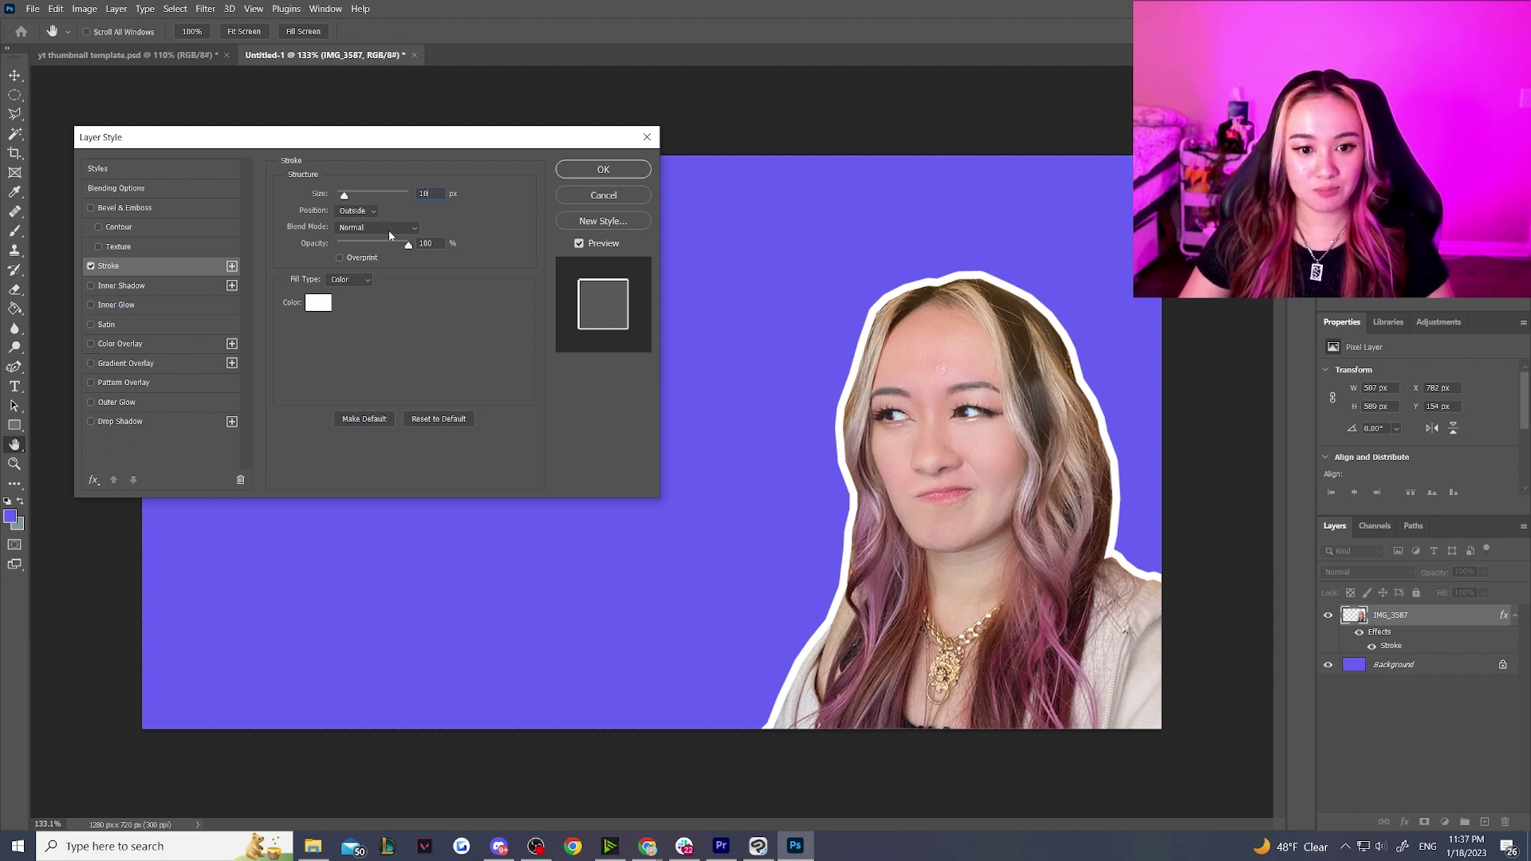
{"action": "left_click", "coordinate": [603, 169]}
Step: Move the outlined portrait up-left and scale it to about 114%
{"action": "key", "text": "v"}
{"action": "left_click_drag", "start_coordinate": [1022, 408], "coordinate": [979, 356]}
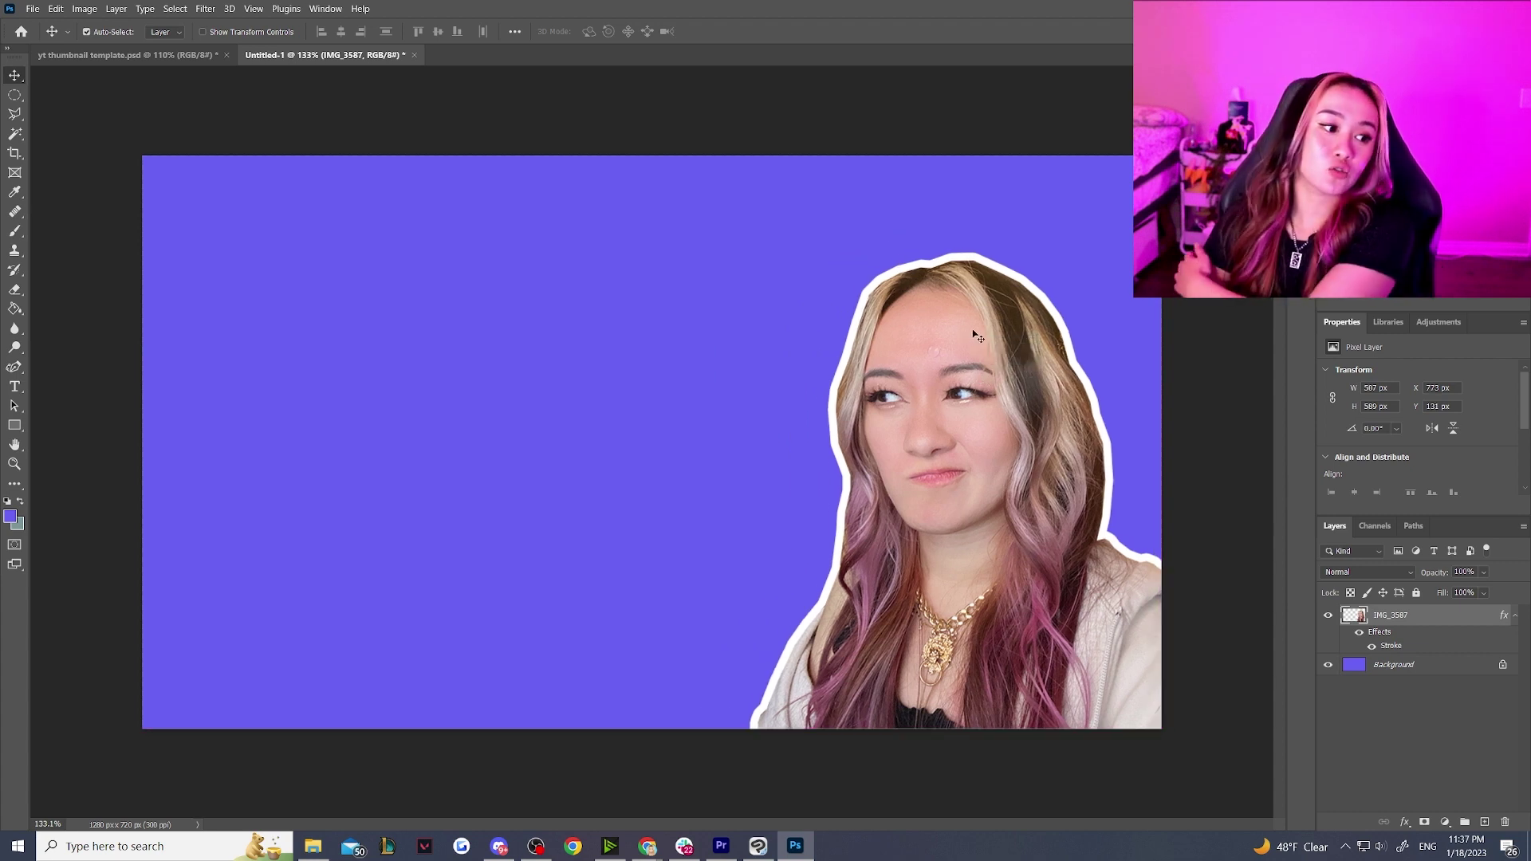
{"action": "key", "text": "ctrl+t"}
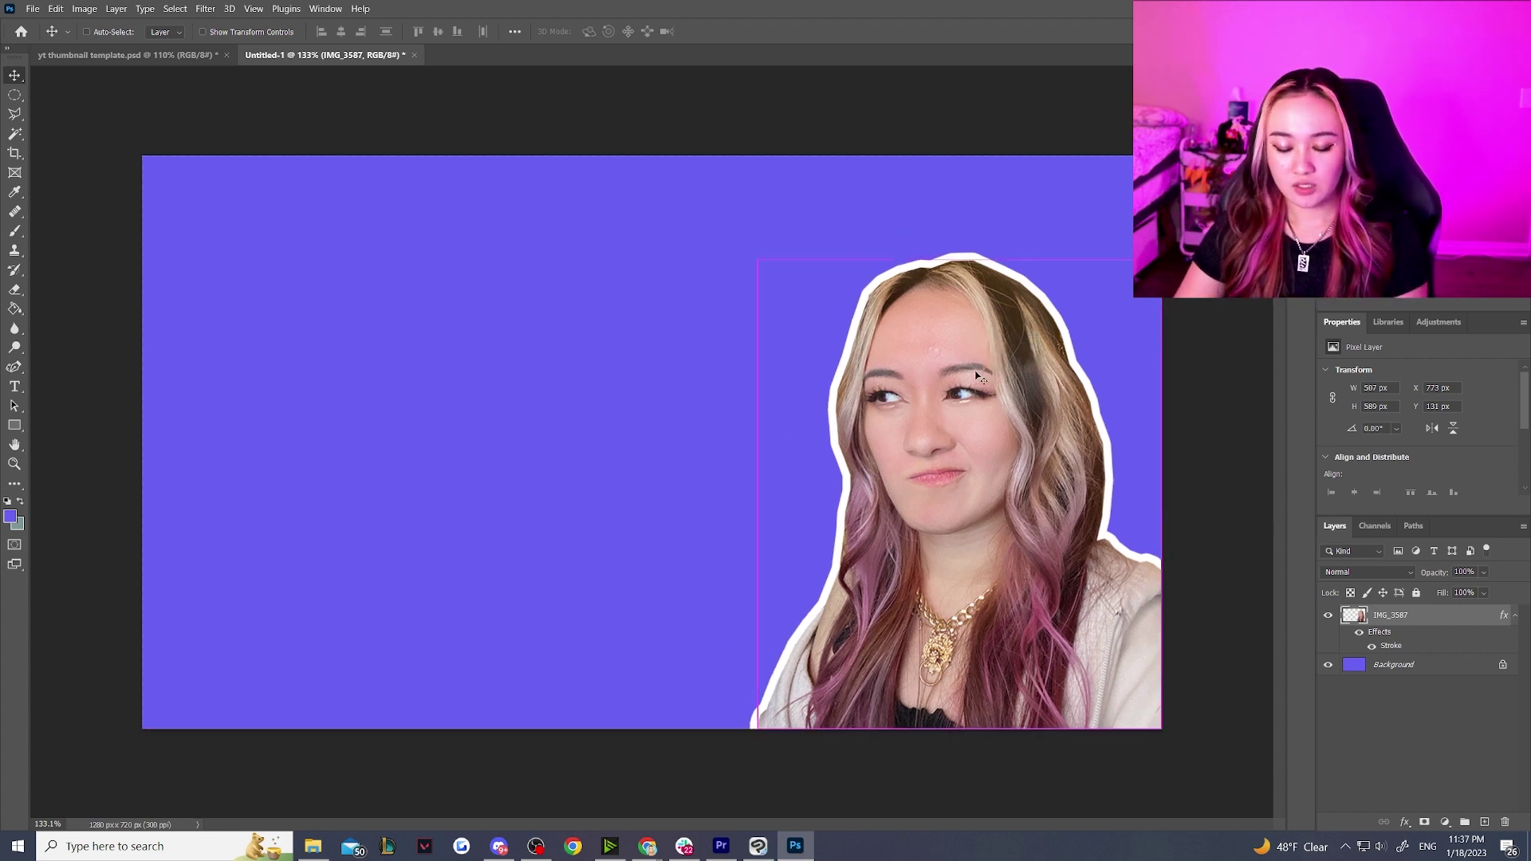
{"action": "left_click_drag", "start_coordinate": [759, 260], "coordinate": [704, 196]}
{"action": "left_click_drag", "start_coordinate": [941, 386], "coordinate": [967, 386]}
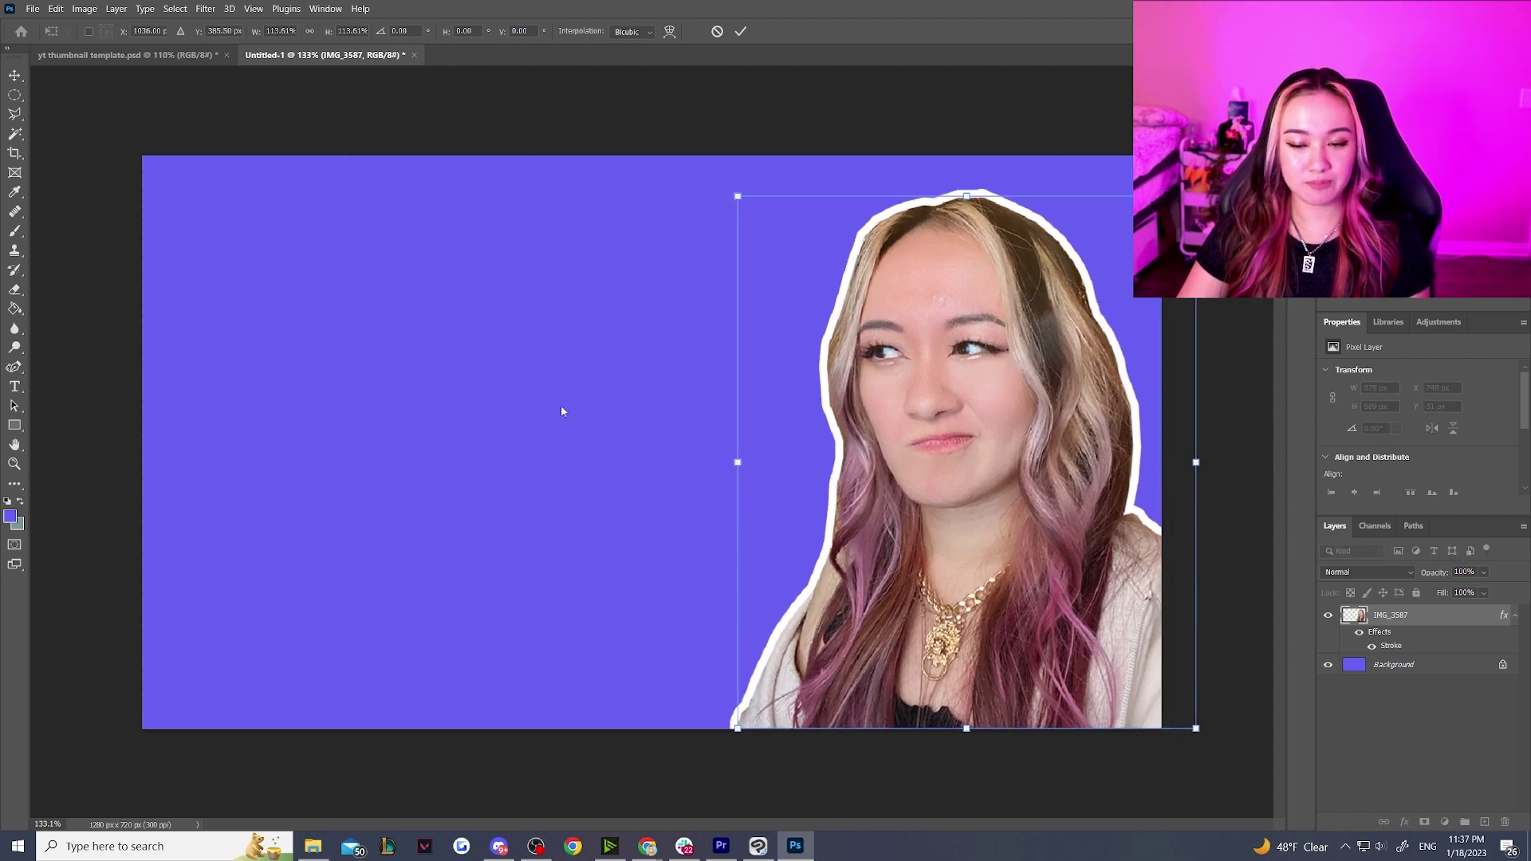
{"action": "key", "text": "Return"}
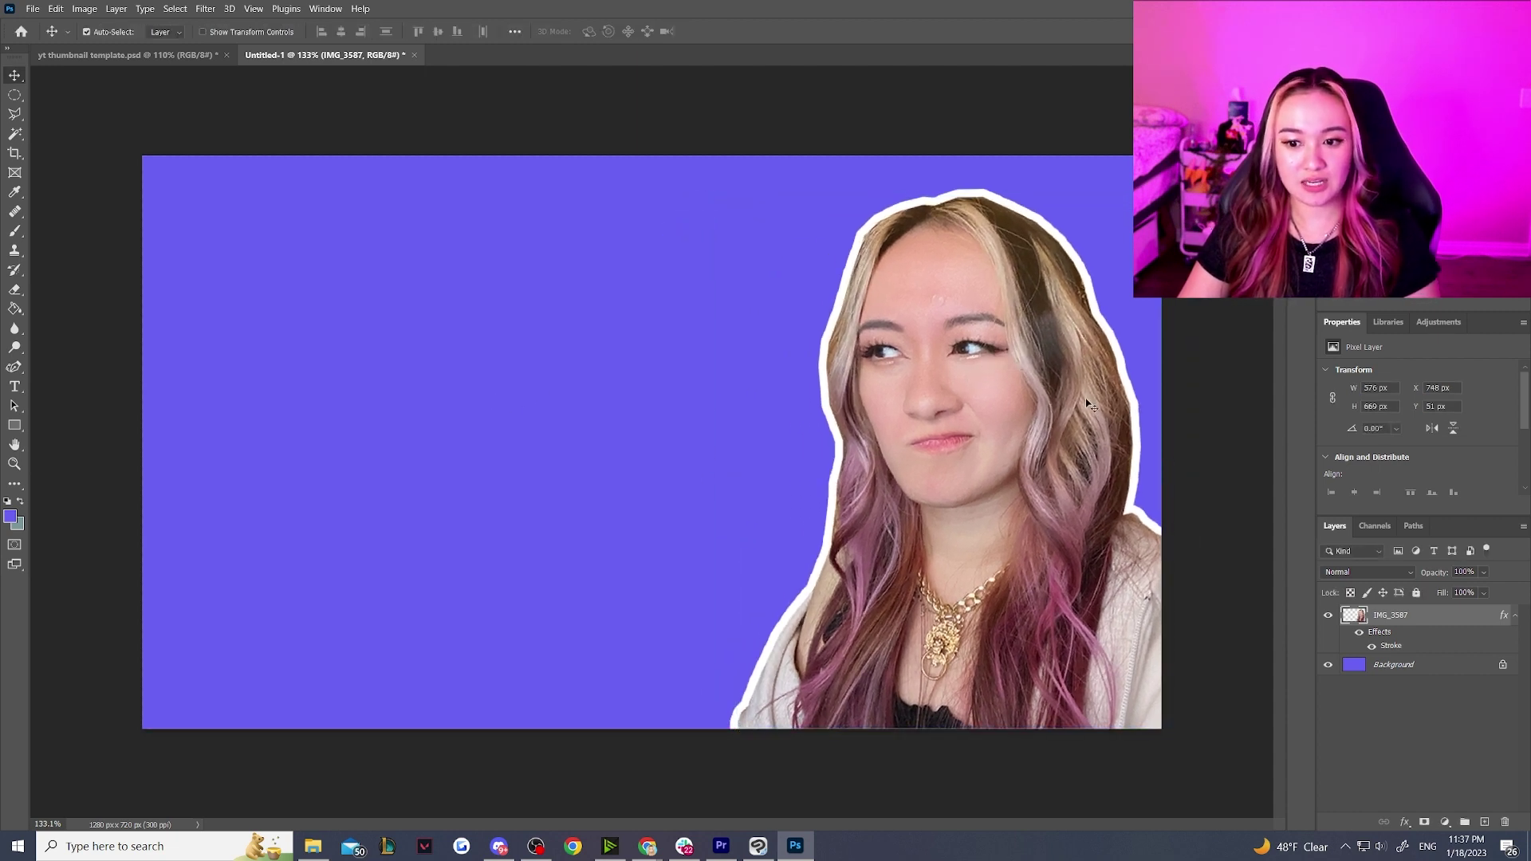
{"action": "left_click", "coordinate": [120, 9]}
Step: Give the IMG_3587 portrait cutout a black drop shadow with size 49 px
{"action": "mouse_move", "coordinate": [204, 151]}
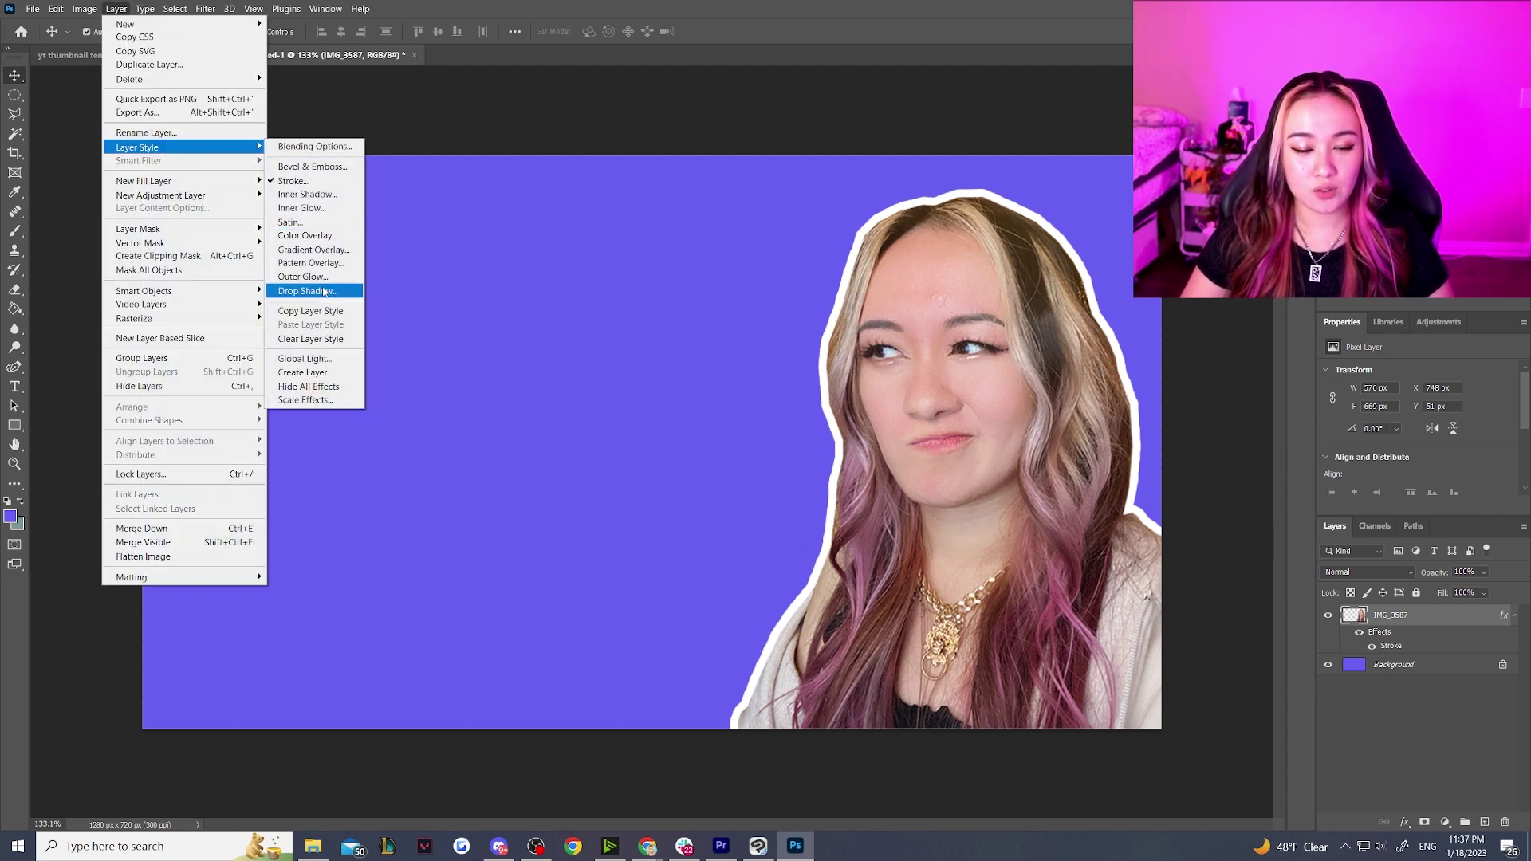
{"action": "left_click", "coordinate": [319, 291]}
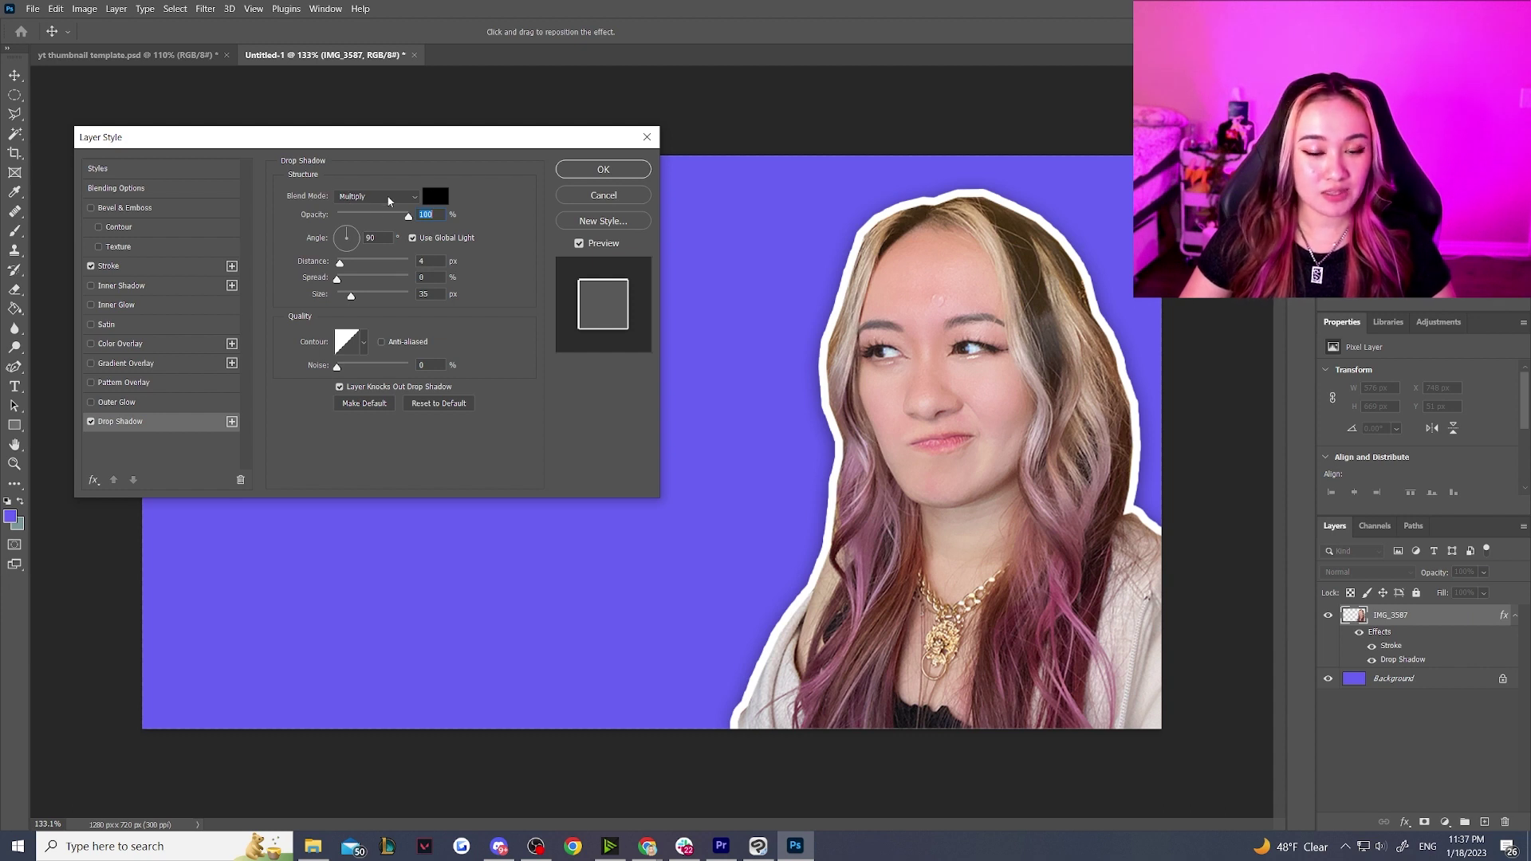
{"action": "left_click", "coordinate": [436, 196]}
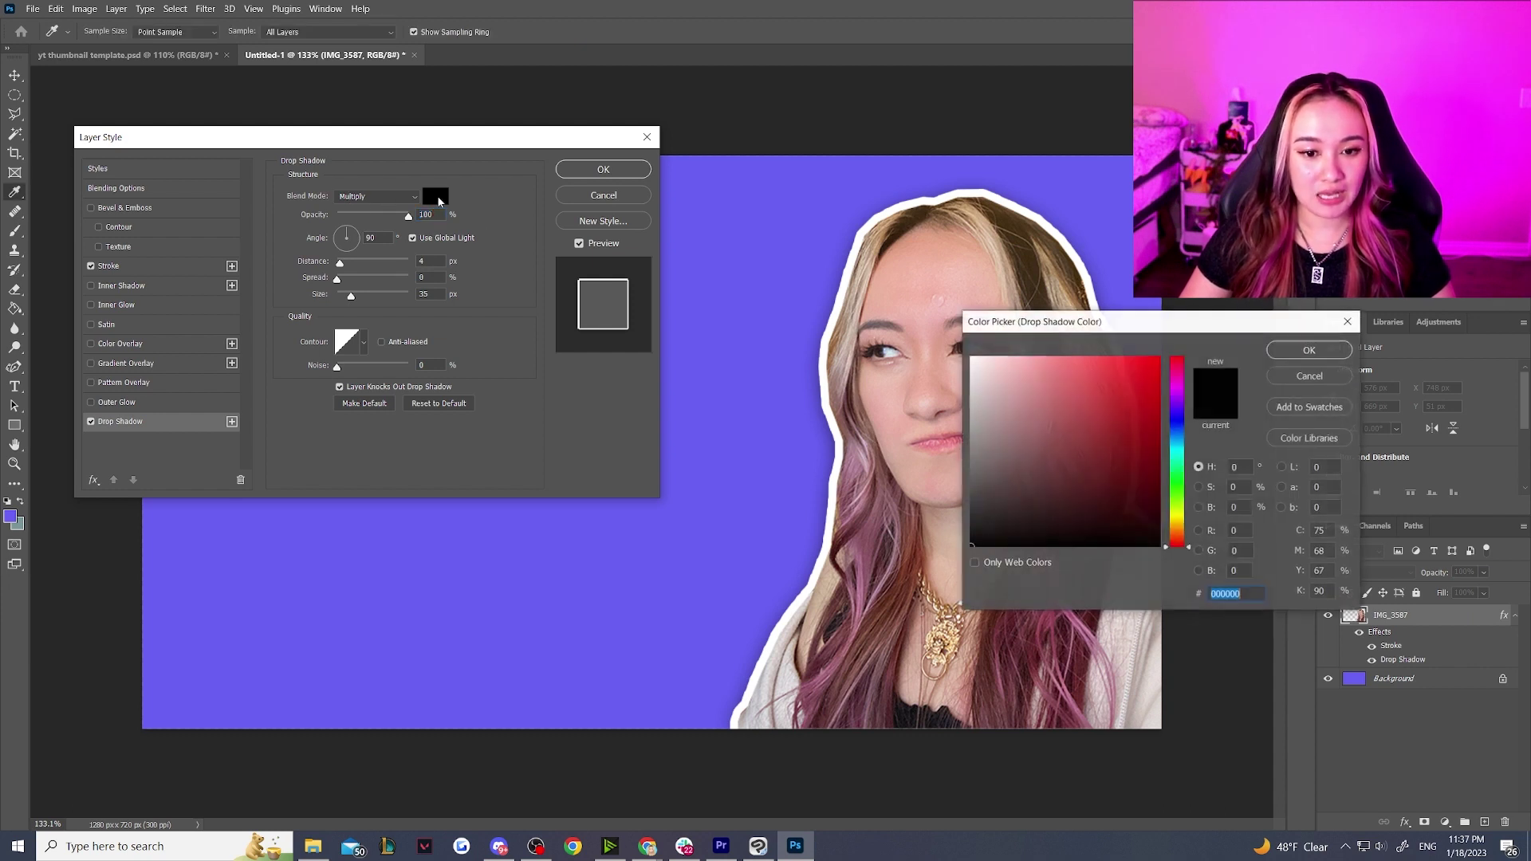
{"action": "left_click", "coordinate": [1310, 349]}
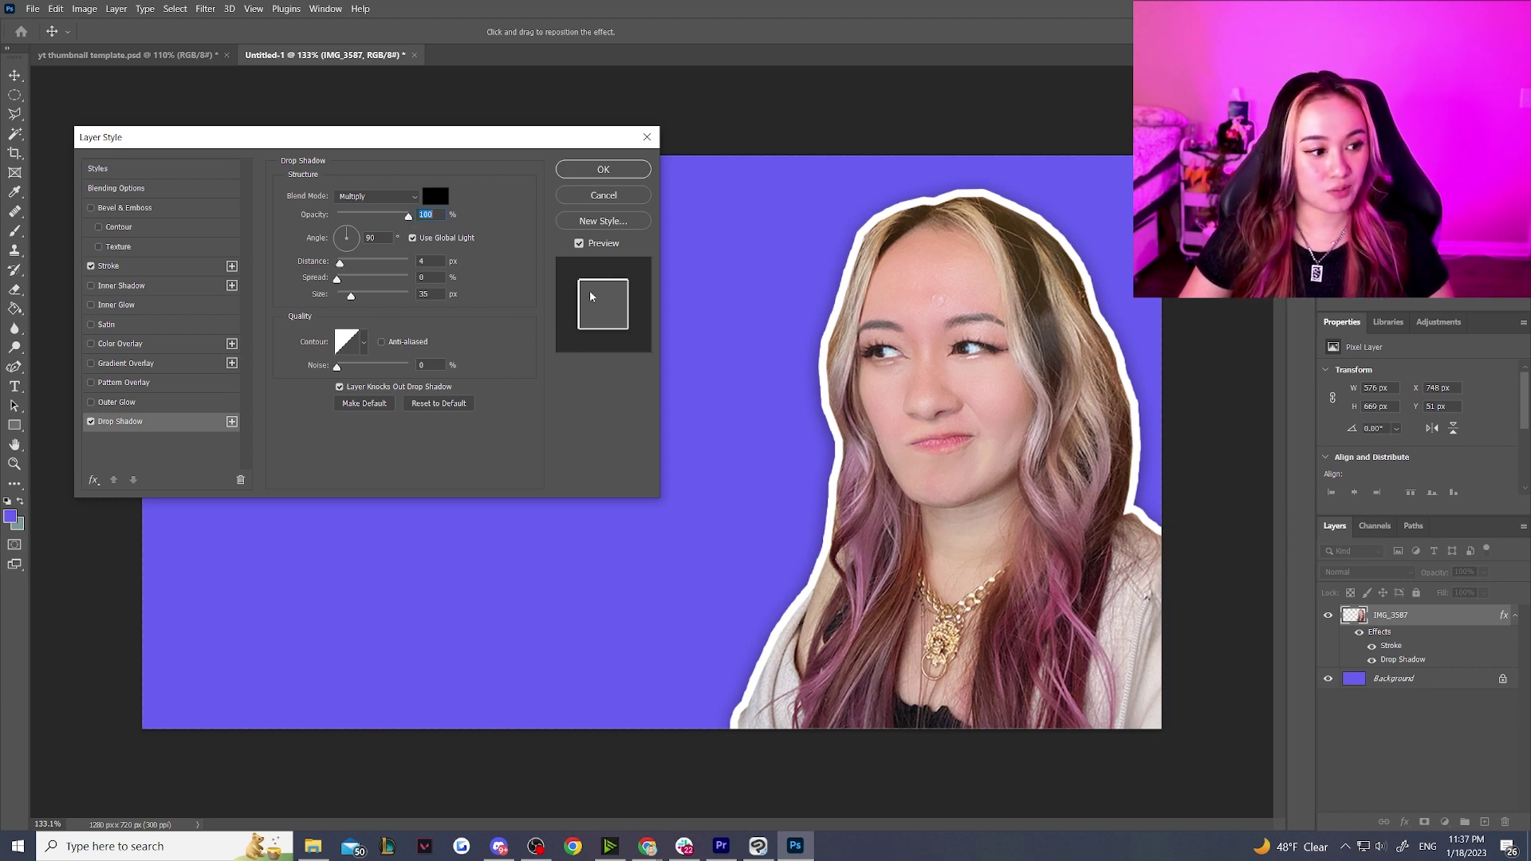
{"action": "left_click_drag", "start_coordinate": [353, 299], "coordinate": [356, 298]}
{"action": "left_click", "coordinate": [627, 171]}
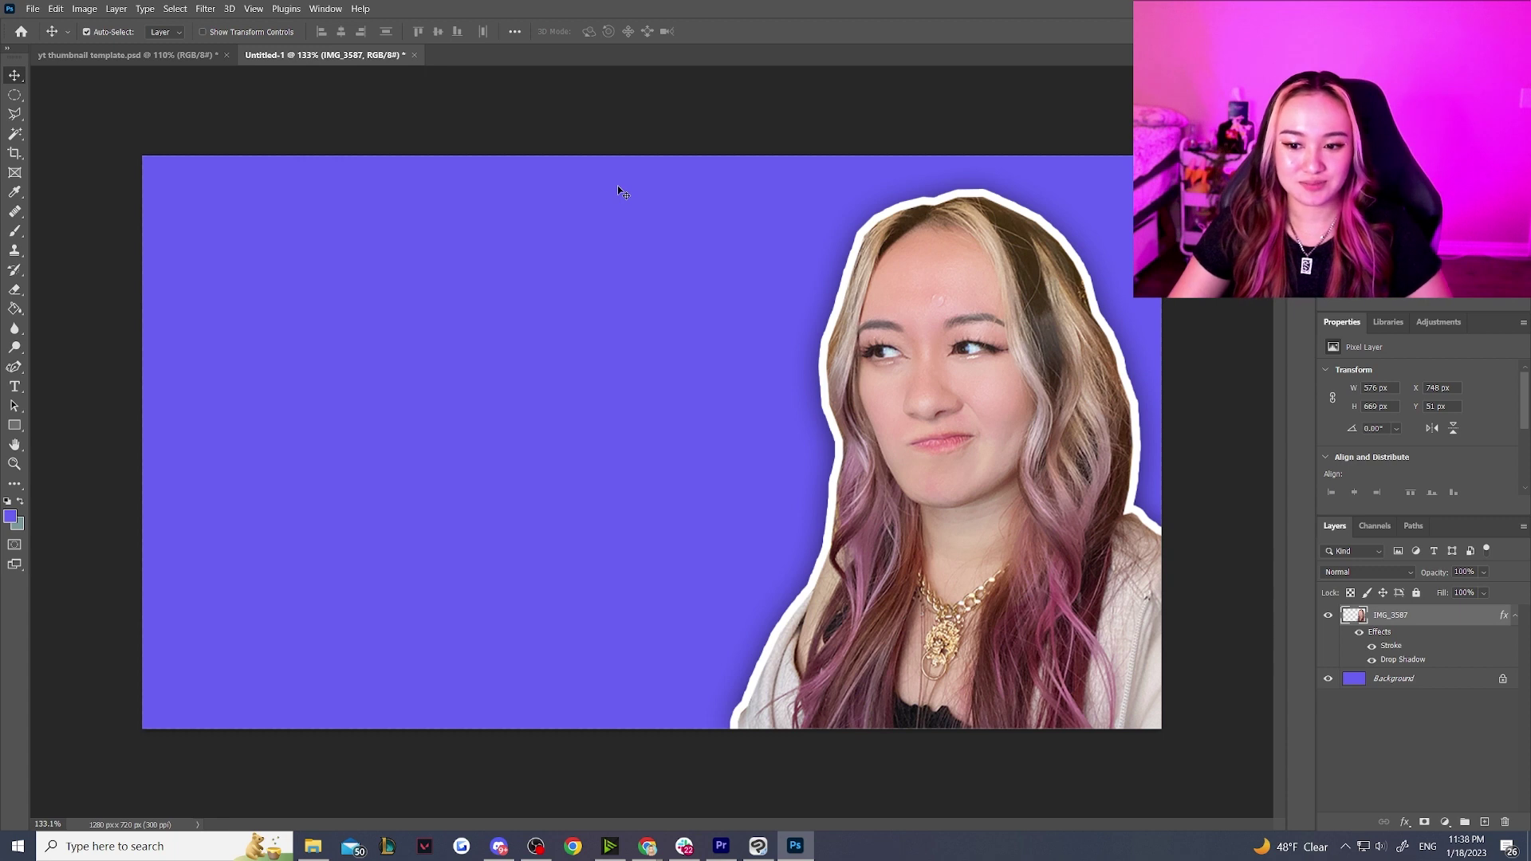
Step: Nudge the portrait down to Y 60 px, then select the Background layer and bring up the brush presets
{"action": "left_click_drag", "start_coordinate": [926, 465], "coordinate": [931, 477]}
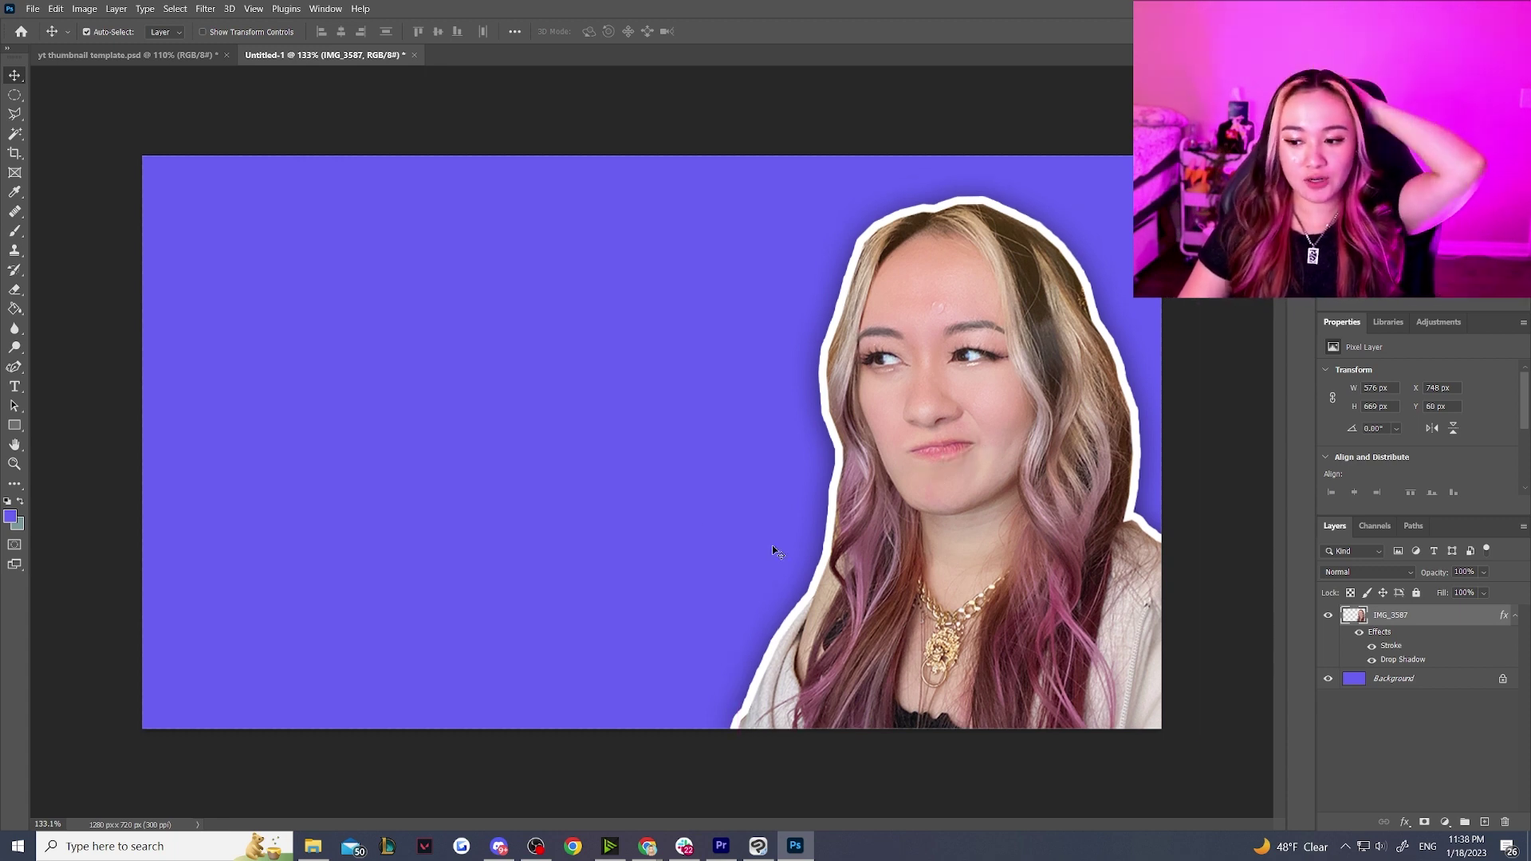
{"action": "left_click", "coordinate": [1370, 683]}
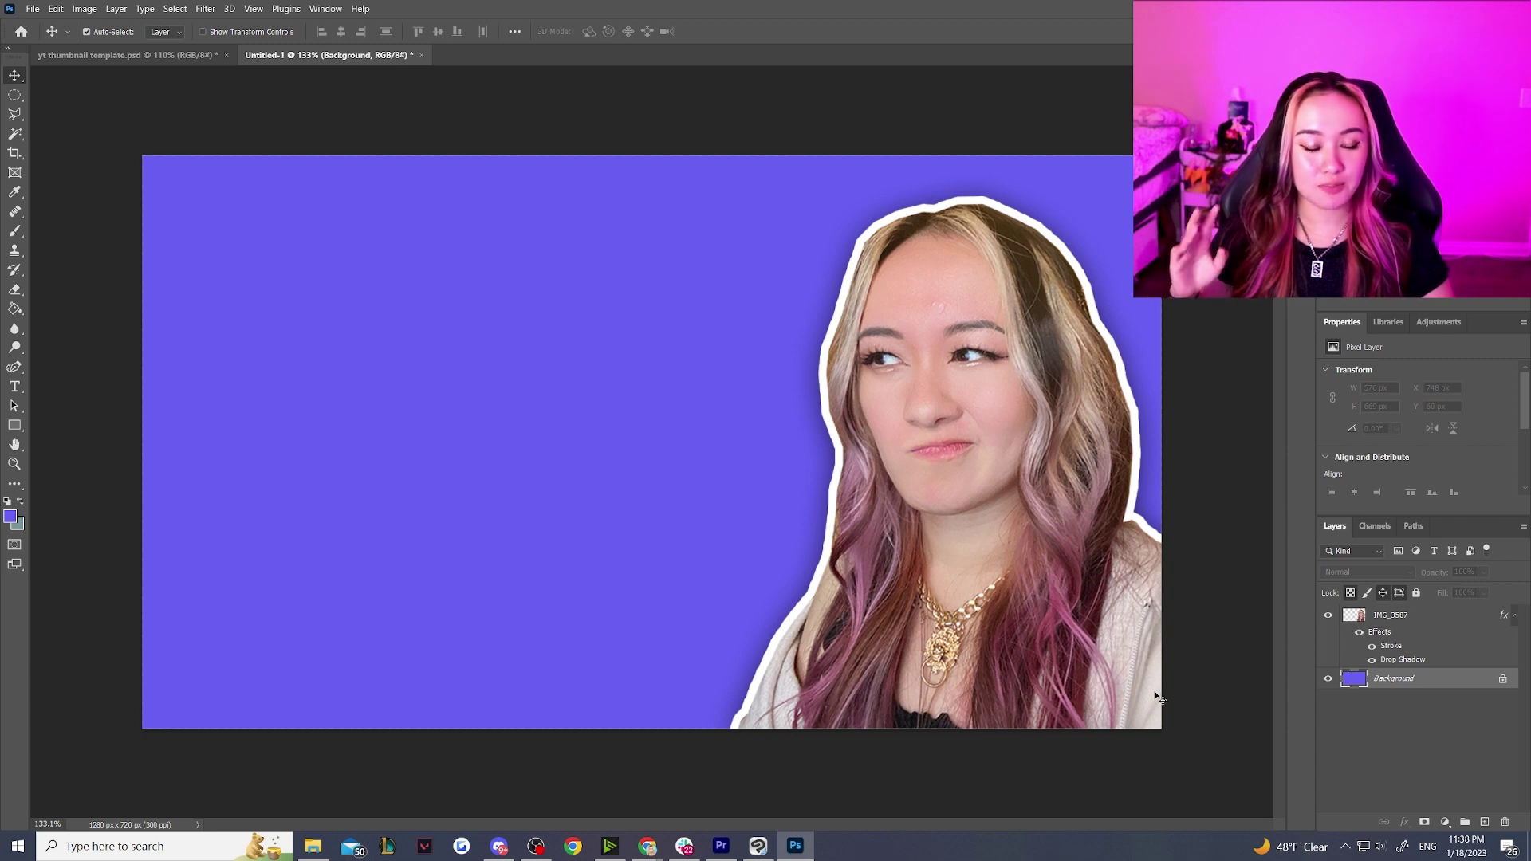
{"action": "key", "text": "ctrl+minus"}
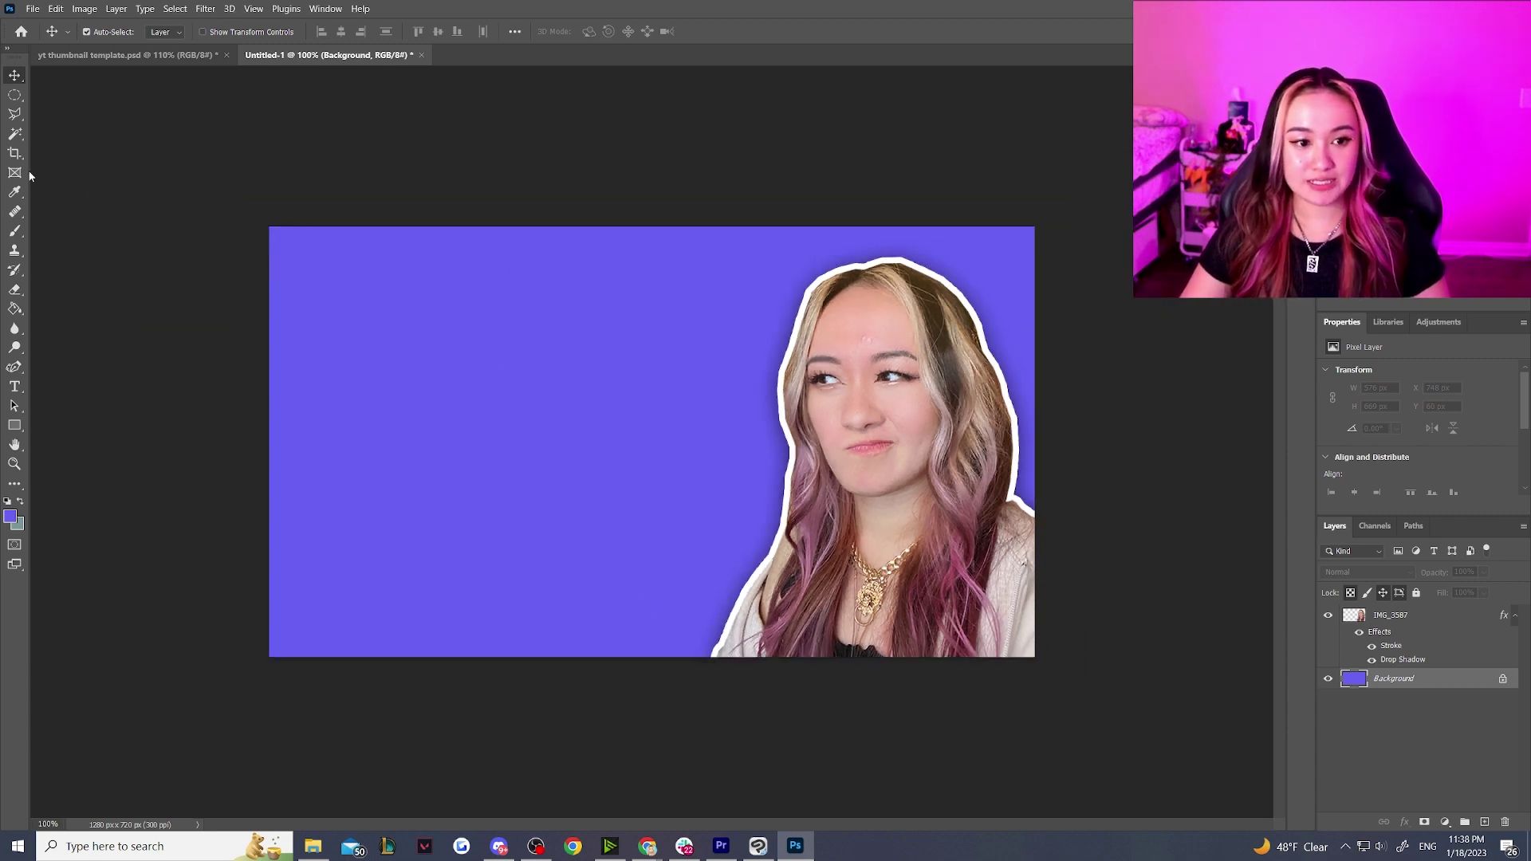
{"action": "left_click", "coordinate": [14, 231]}
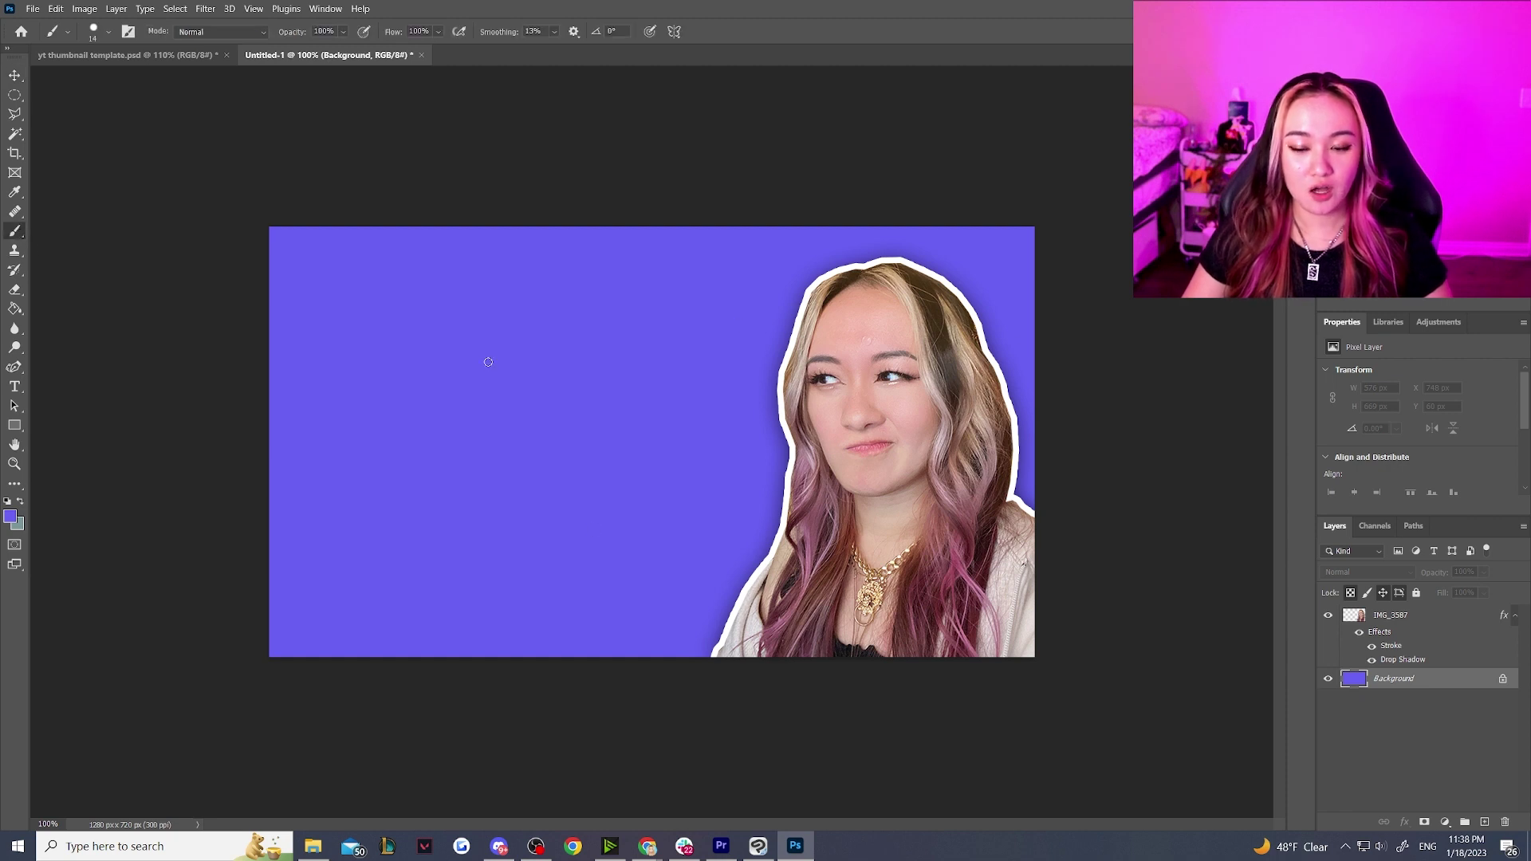
{"action": "left_click", "coordinate": [109, 32]}
Step: Stamp the large grid brush once on a new layer and fade that layer to 26% opacity
{"action": "left_click", "coordinate": [27, 196]}
{"action": "left_click", "coordinate": [79, 169]}
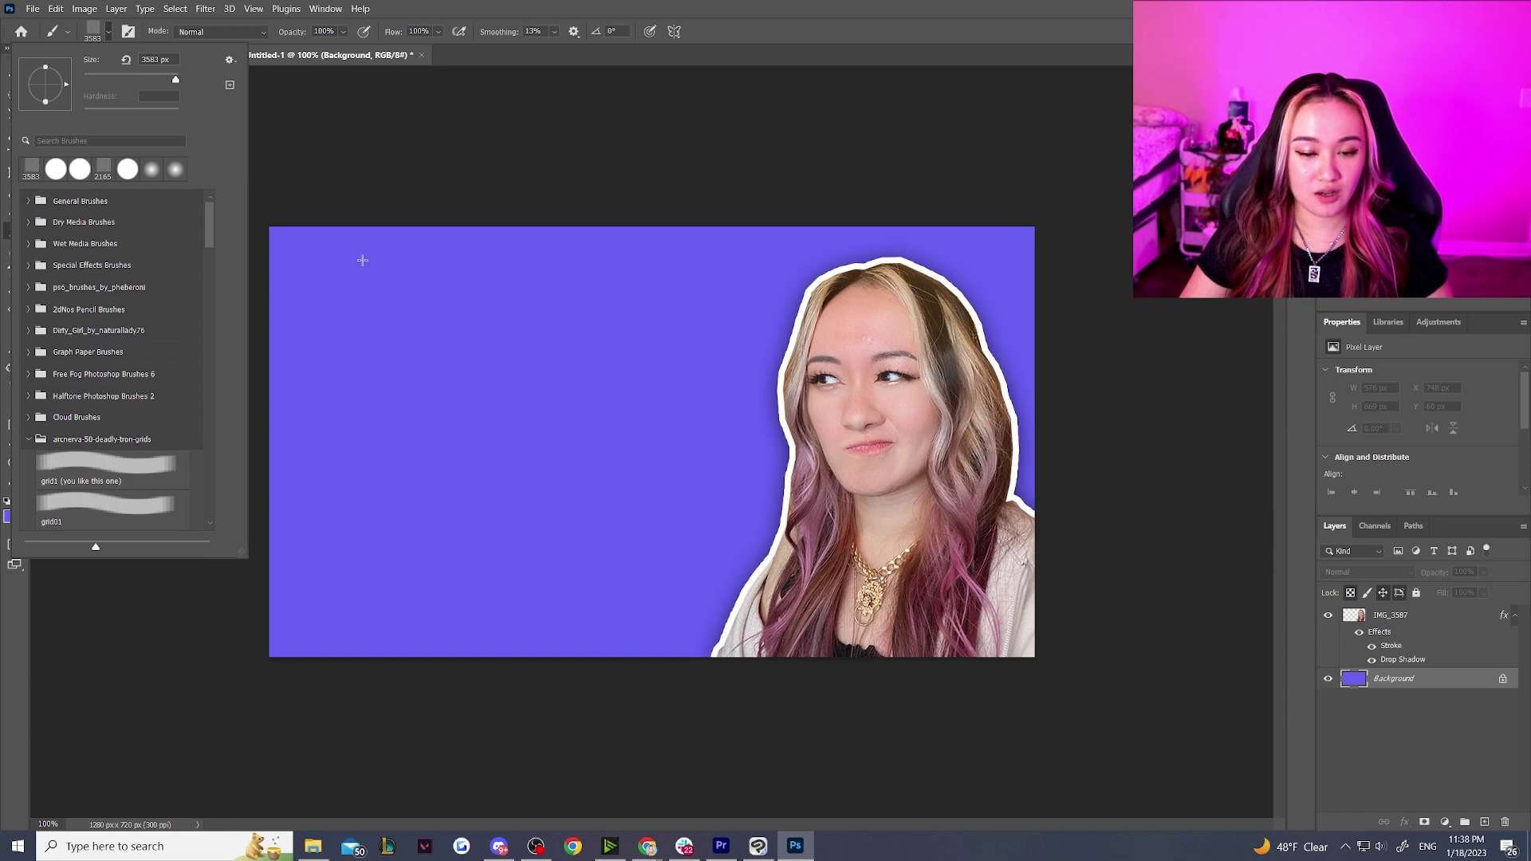
{"action": "left_click", "coordinate": [1484, 822]}
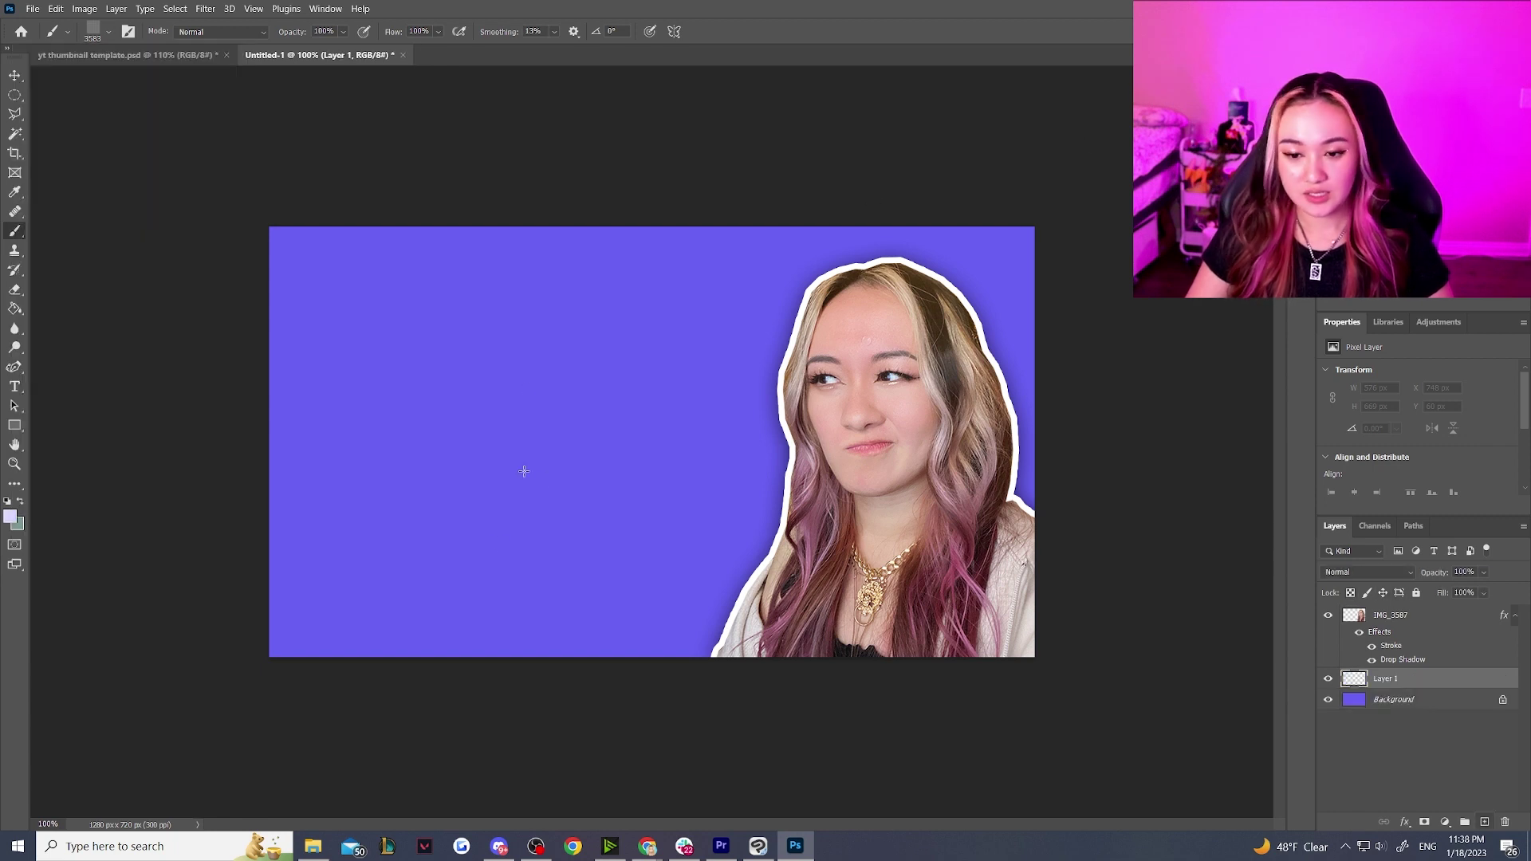
{"action": "left_click", "coordinate": [643, 453]}
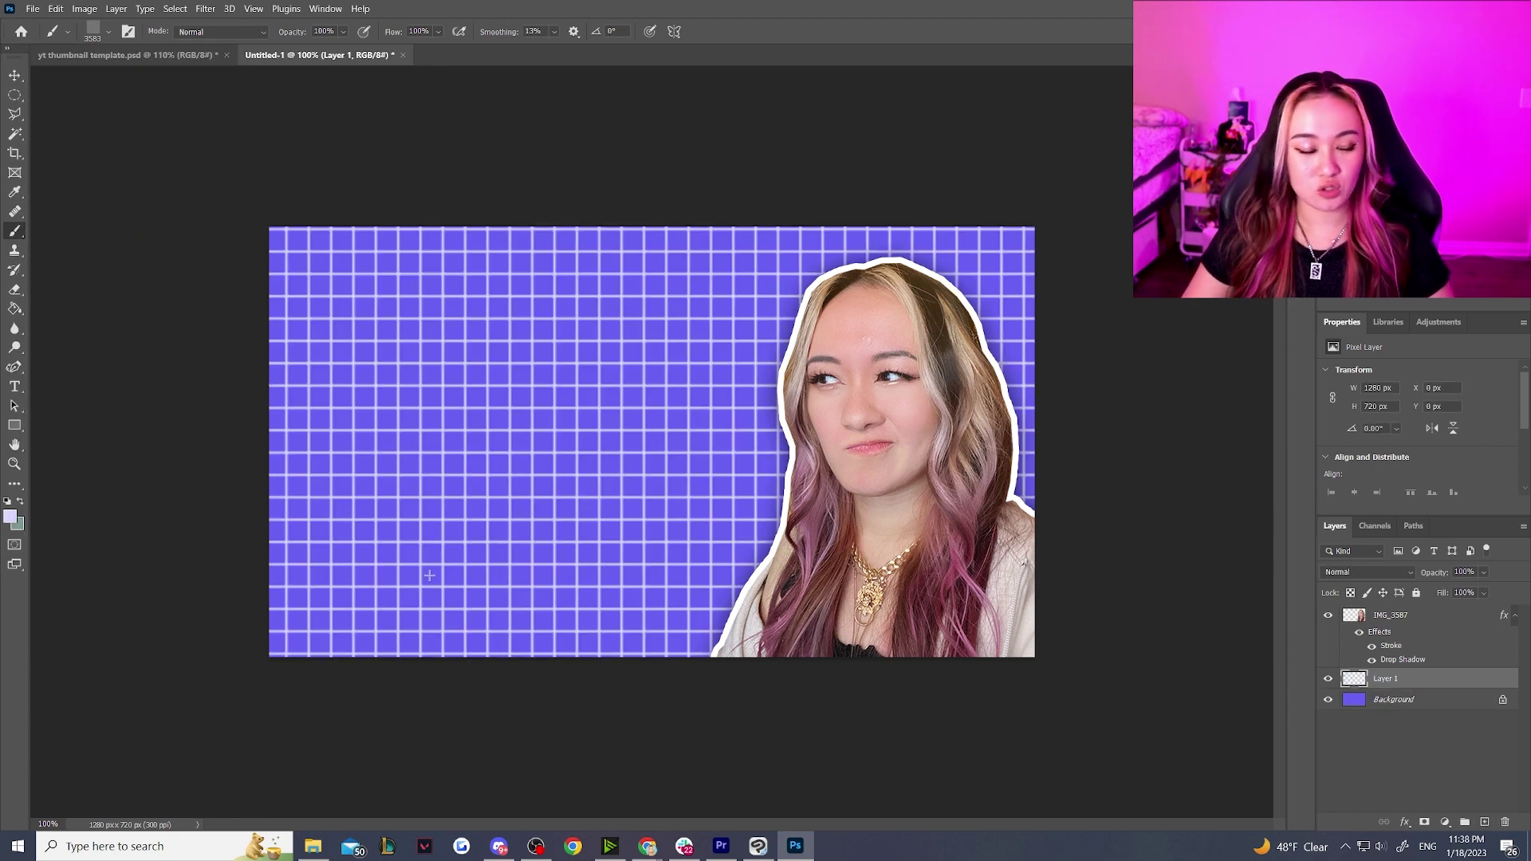
{"action": "left_click", "coordinate": [15, 75]}
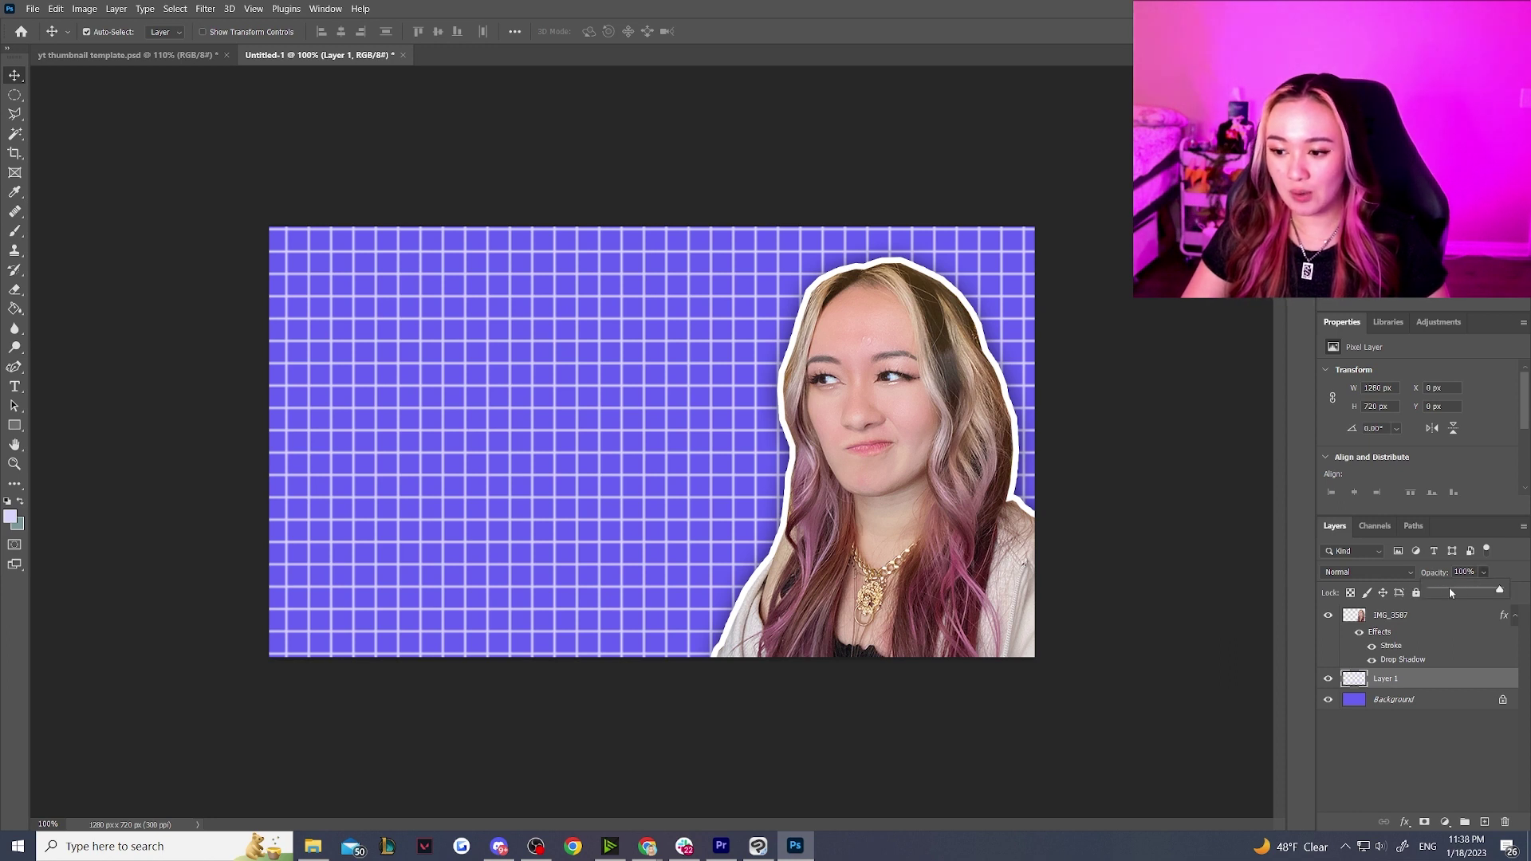
{"action": "left_click", "coordinate": [1450, 592]}
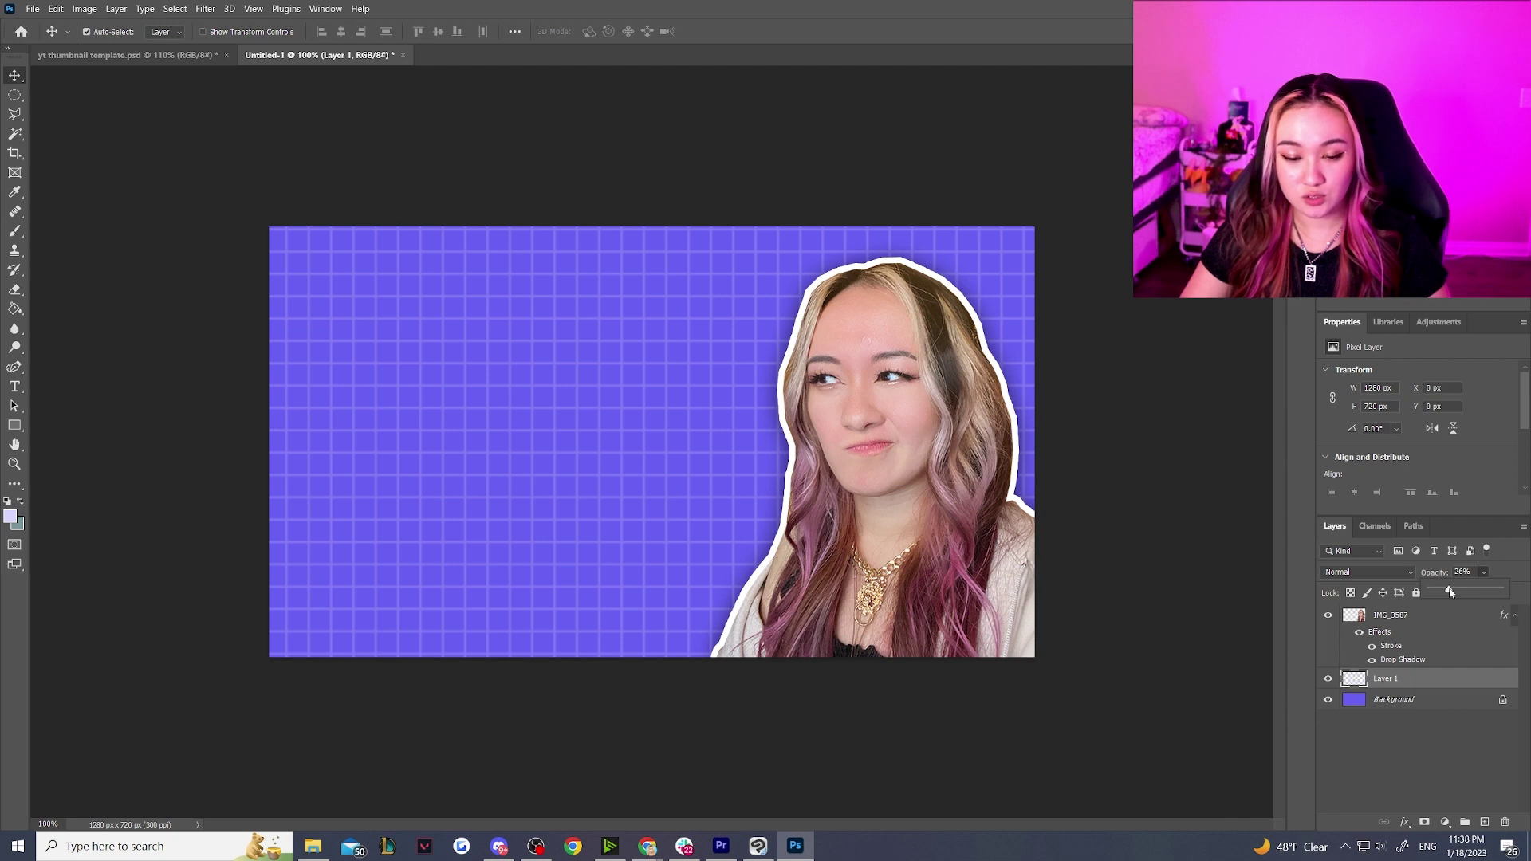
{"action": "left_click", "coordinate": [1433, 690]}
Step: Rename Layer 1 to 'grid' and the IMG_3587 portrait layer to 'unimpressed'
{"action": "double_click", "coordinate": [1384, 679]}
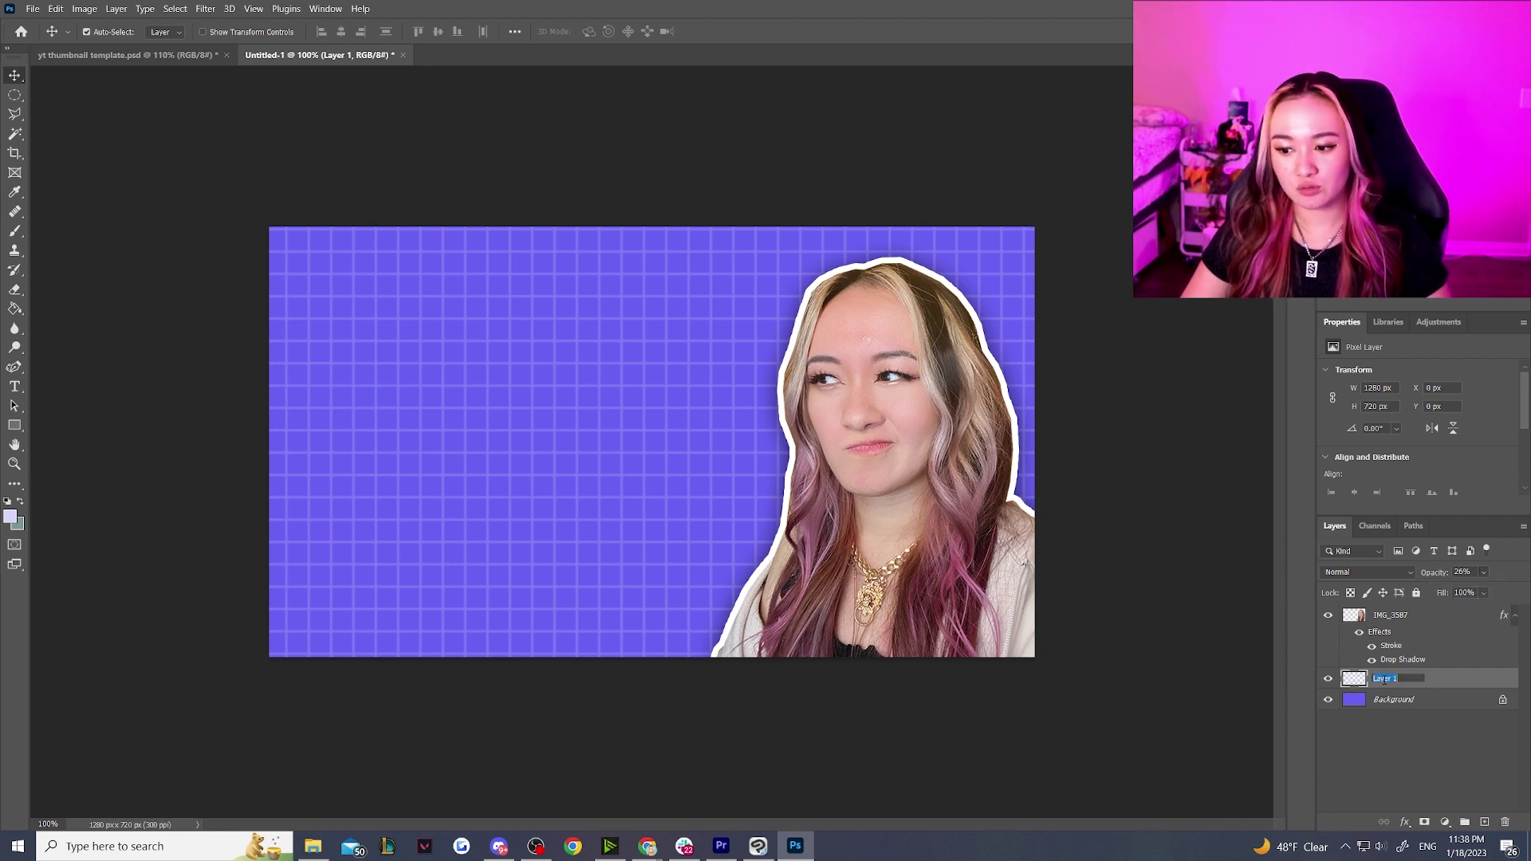
{"action": "left_click", "coordinate": [1416, 732]}
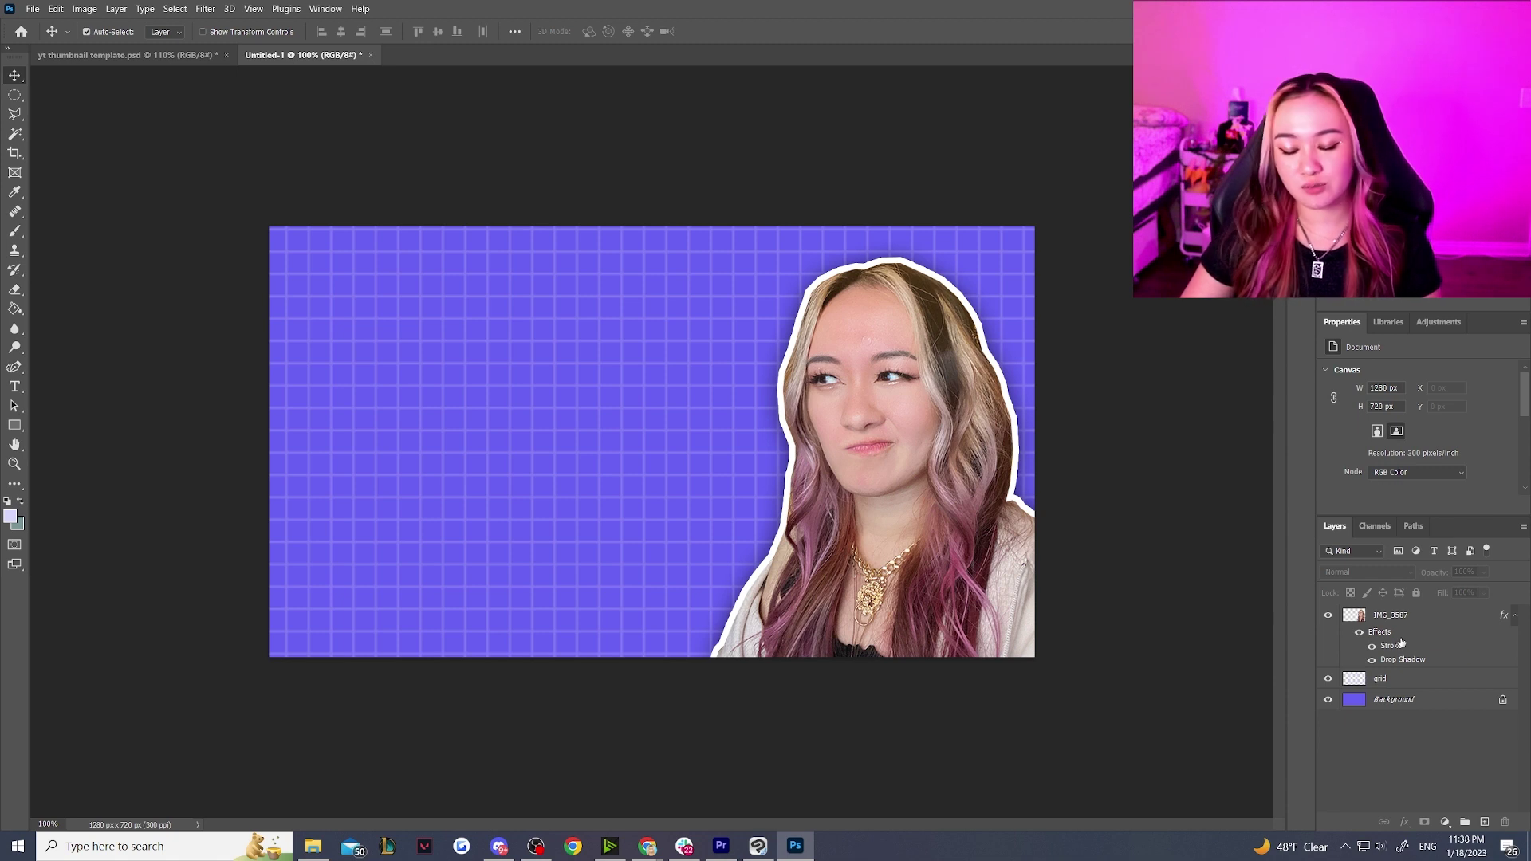
{"action": "double_click", "coordinate": [1393, 616]}
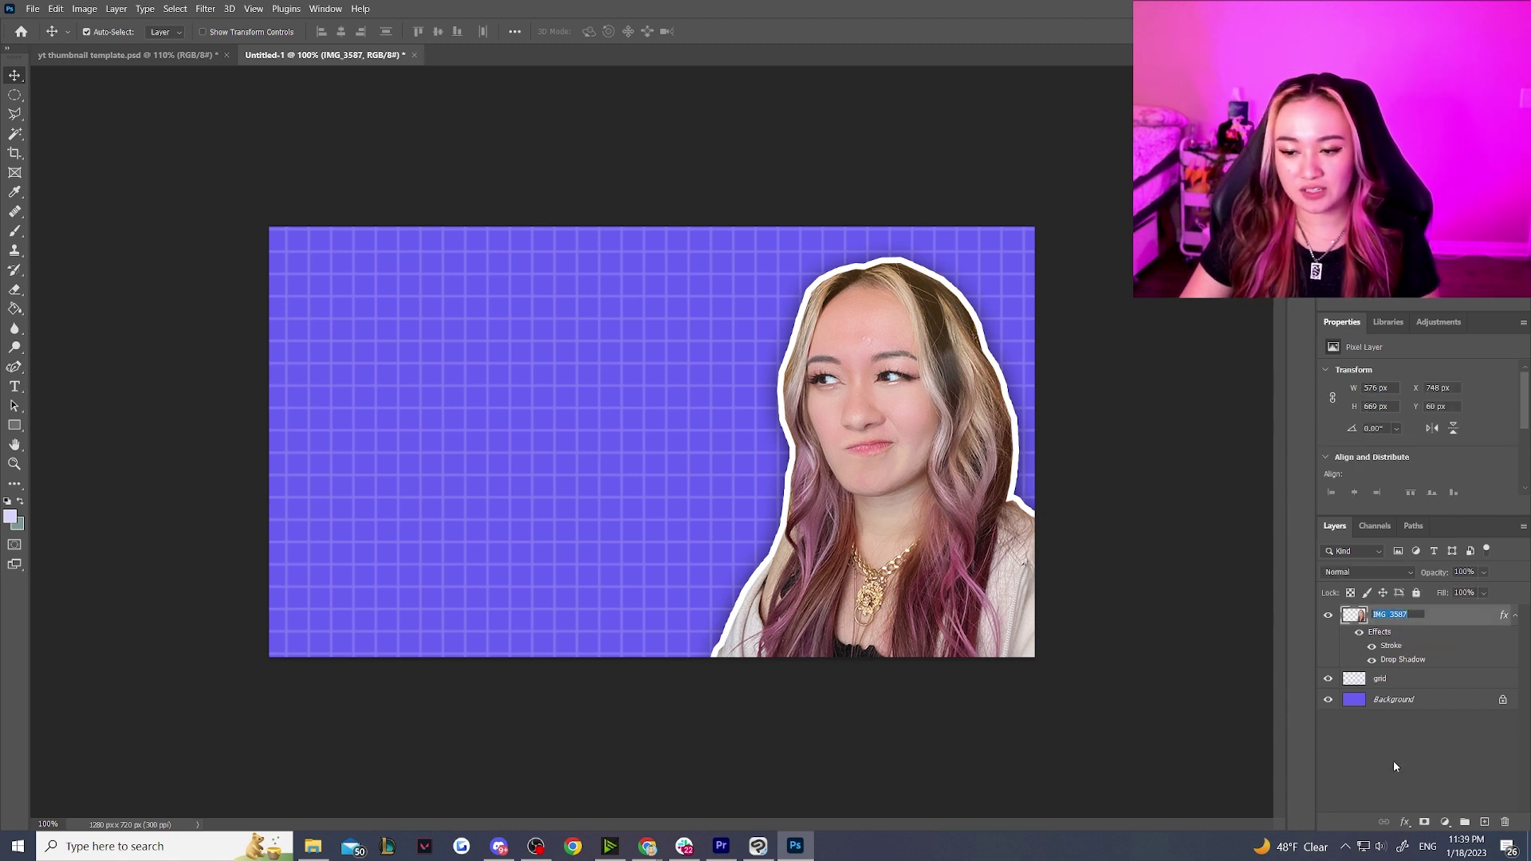
{"action": "type", "text": "unimpressed"}
{"action": "left_click", "coordinate": [1394, 760]}
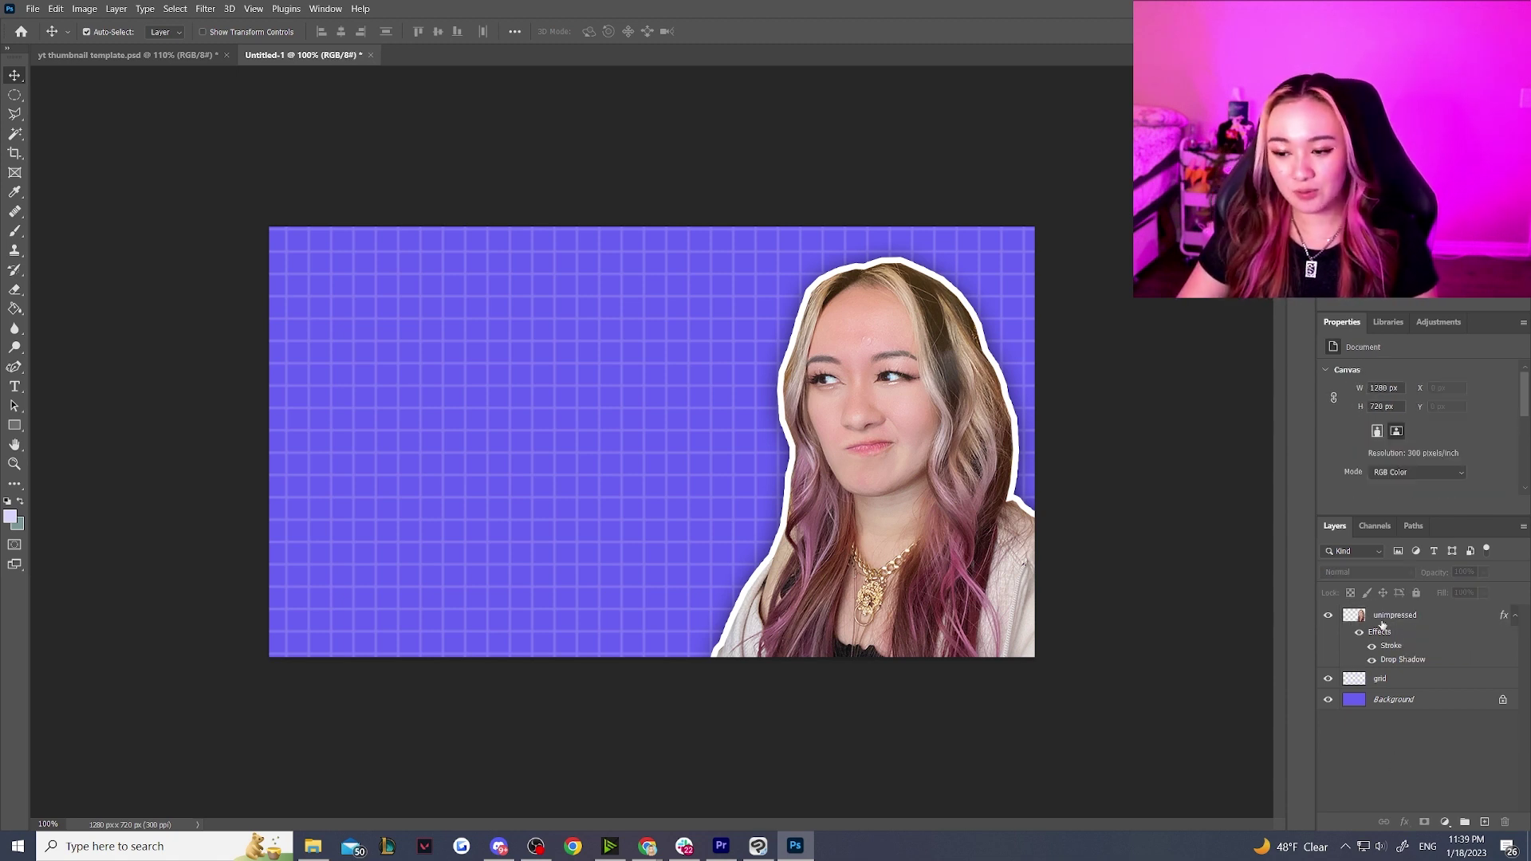
Step: Group the unimpressed portrait layer and name the group 'selfies'
{"action": "left_click", "coordinate": [1395, 677]}
{"action": "left_click", "coordinate": [1403, 620]}
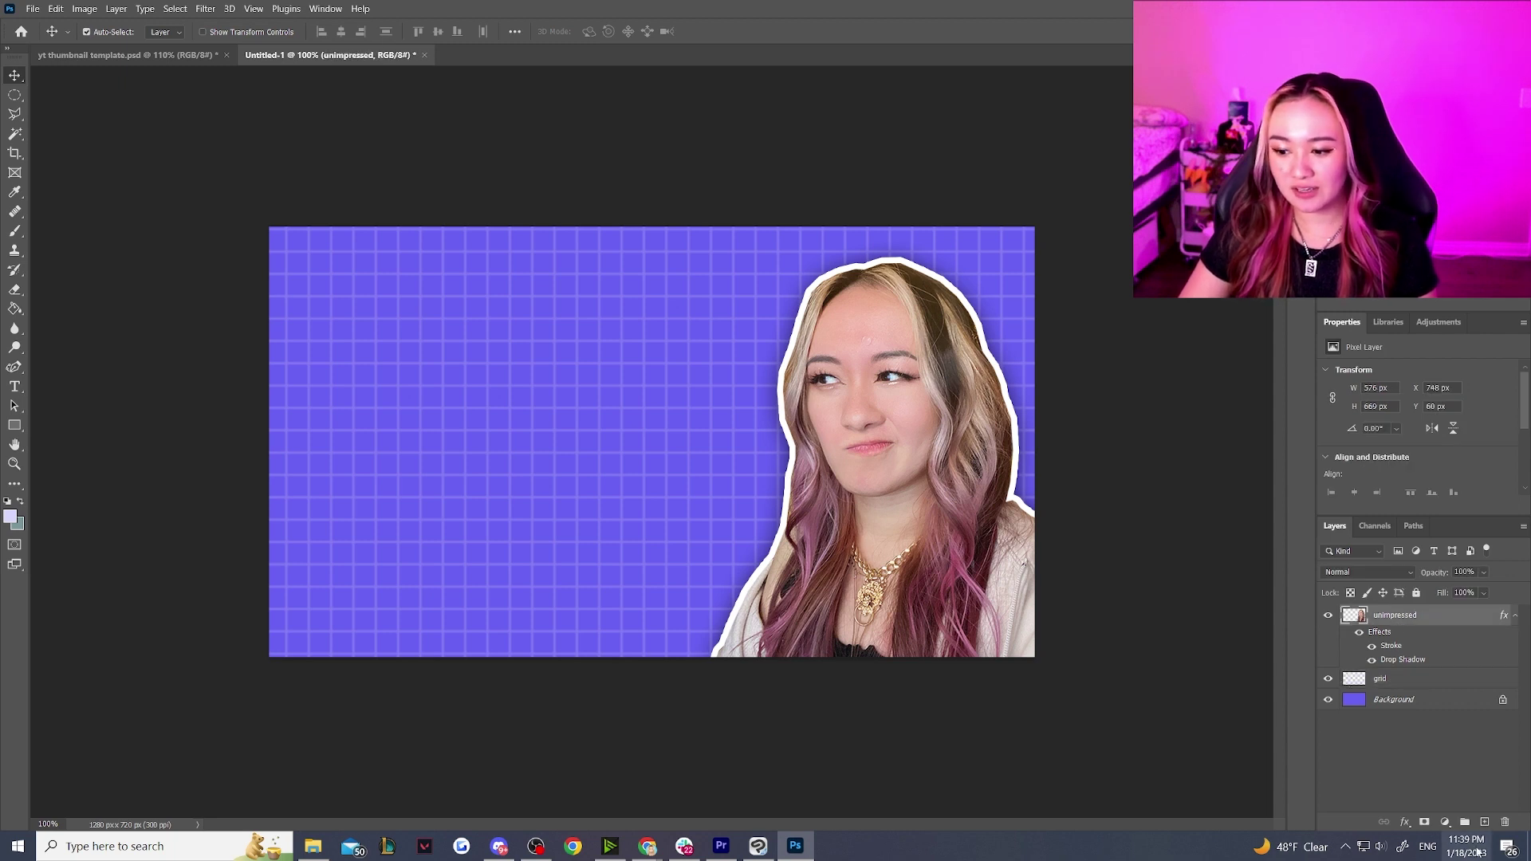
{"action": "key", "text": "ctrl+g"}
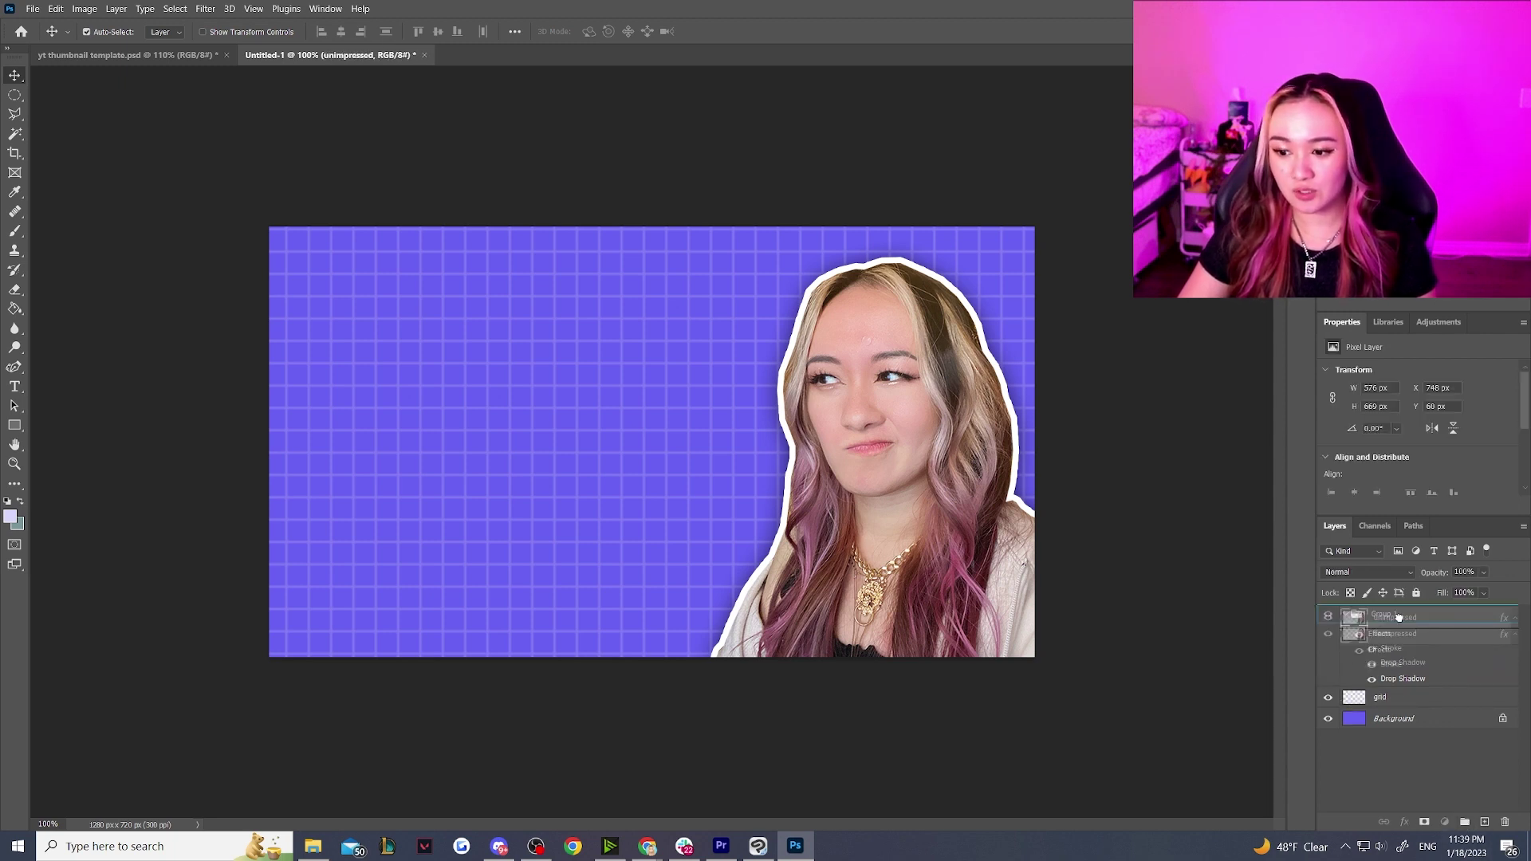
{"action": "double_click", "coordinate": [1392, 620]}
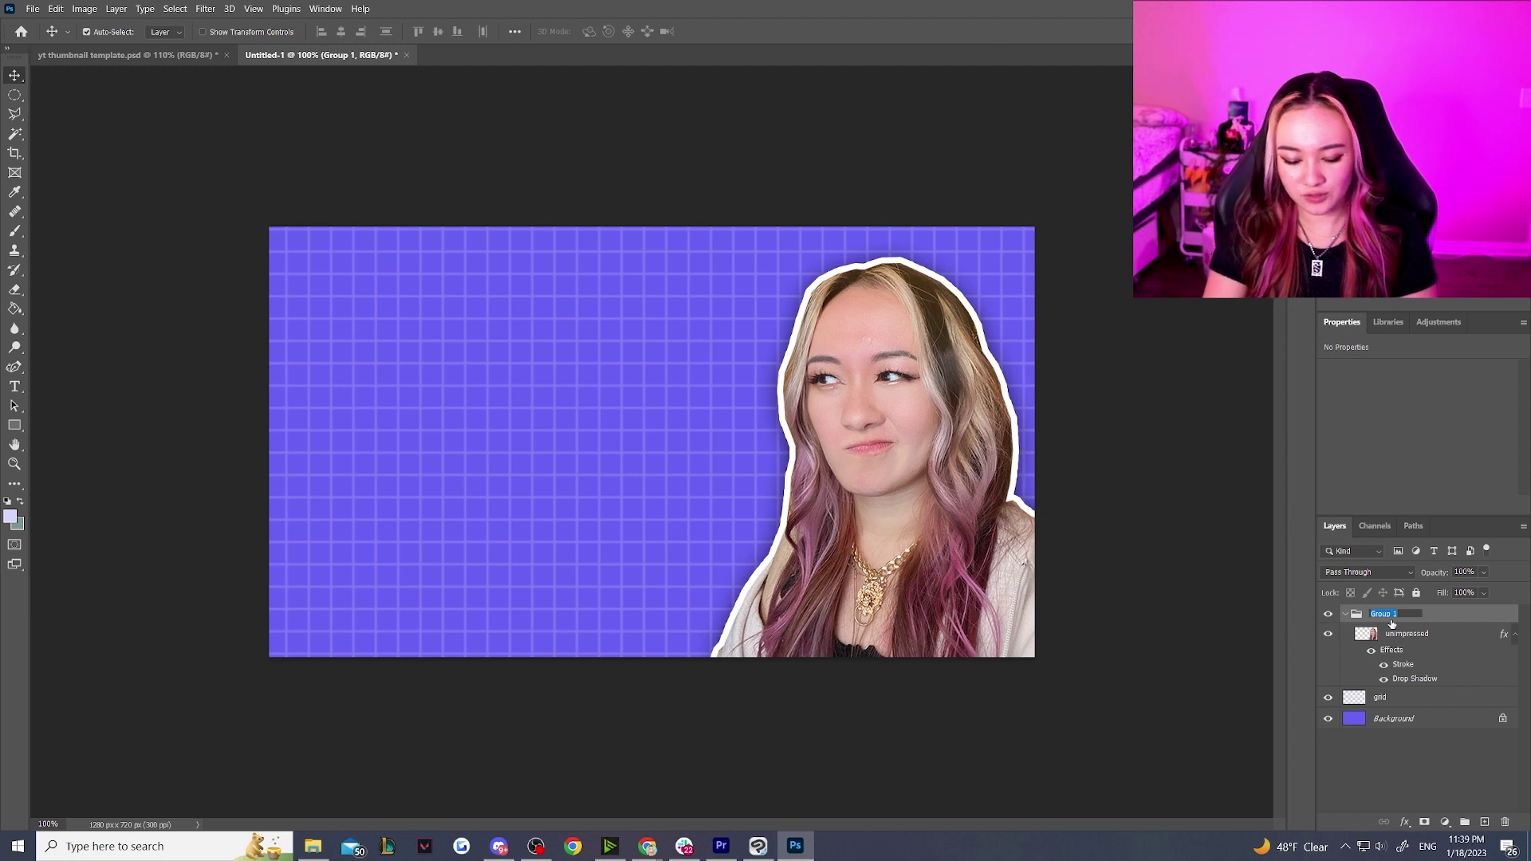
{"action": "type", "text": "selfies"}
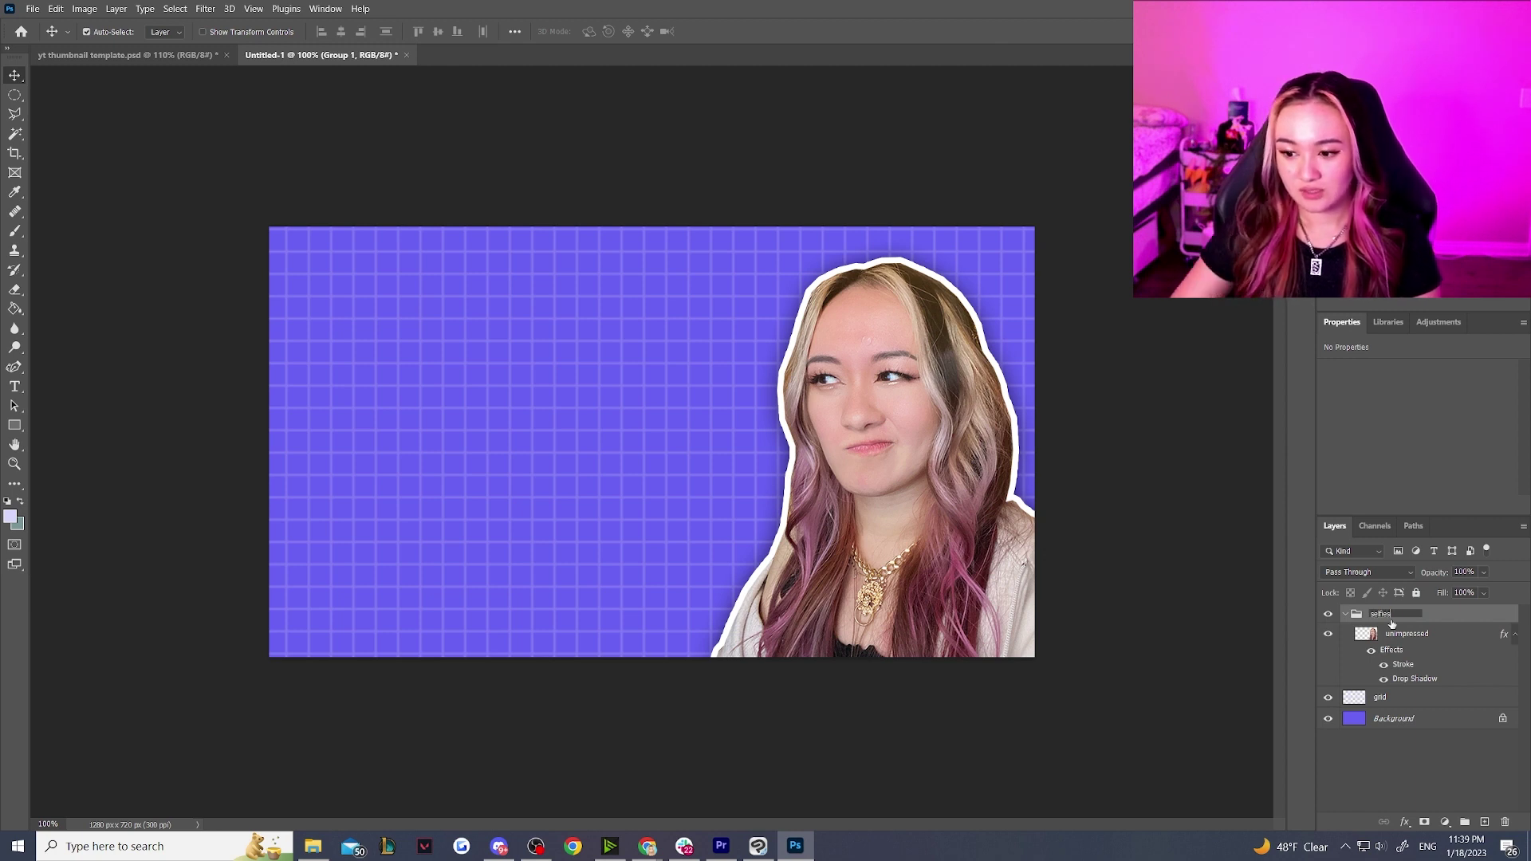
{"action": "key", "text": "Return"}
Step: Create a 'textures' group and move the grid layer inside it
{"action": "left_click", "coordinate": [1405, 699]}
{"action": "left_click", "coordinate": [1465, 822]}
{"action": "double_click", "coordinate": [1383, 696]}
{"action": "type", "text": "textures"}
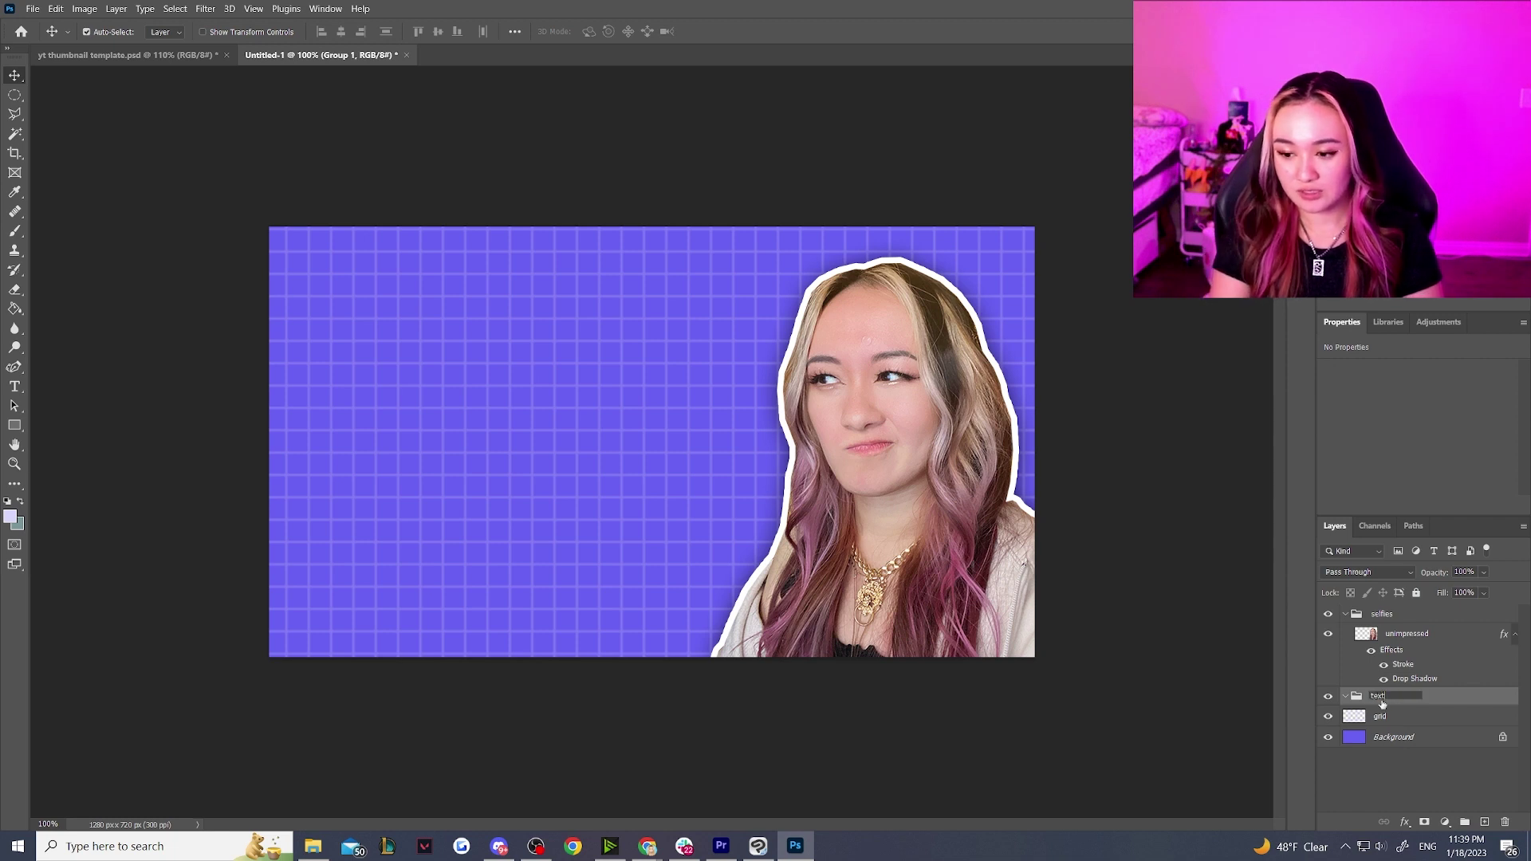
{"action": "left_click_drag", "start_coordinate": [1405, 697], "coordinate": [1409, 701]}
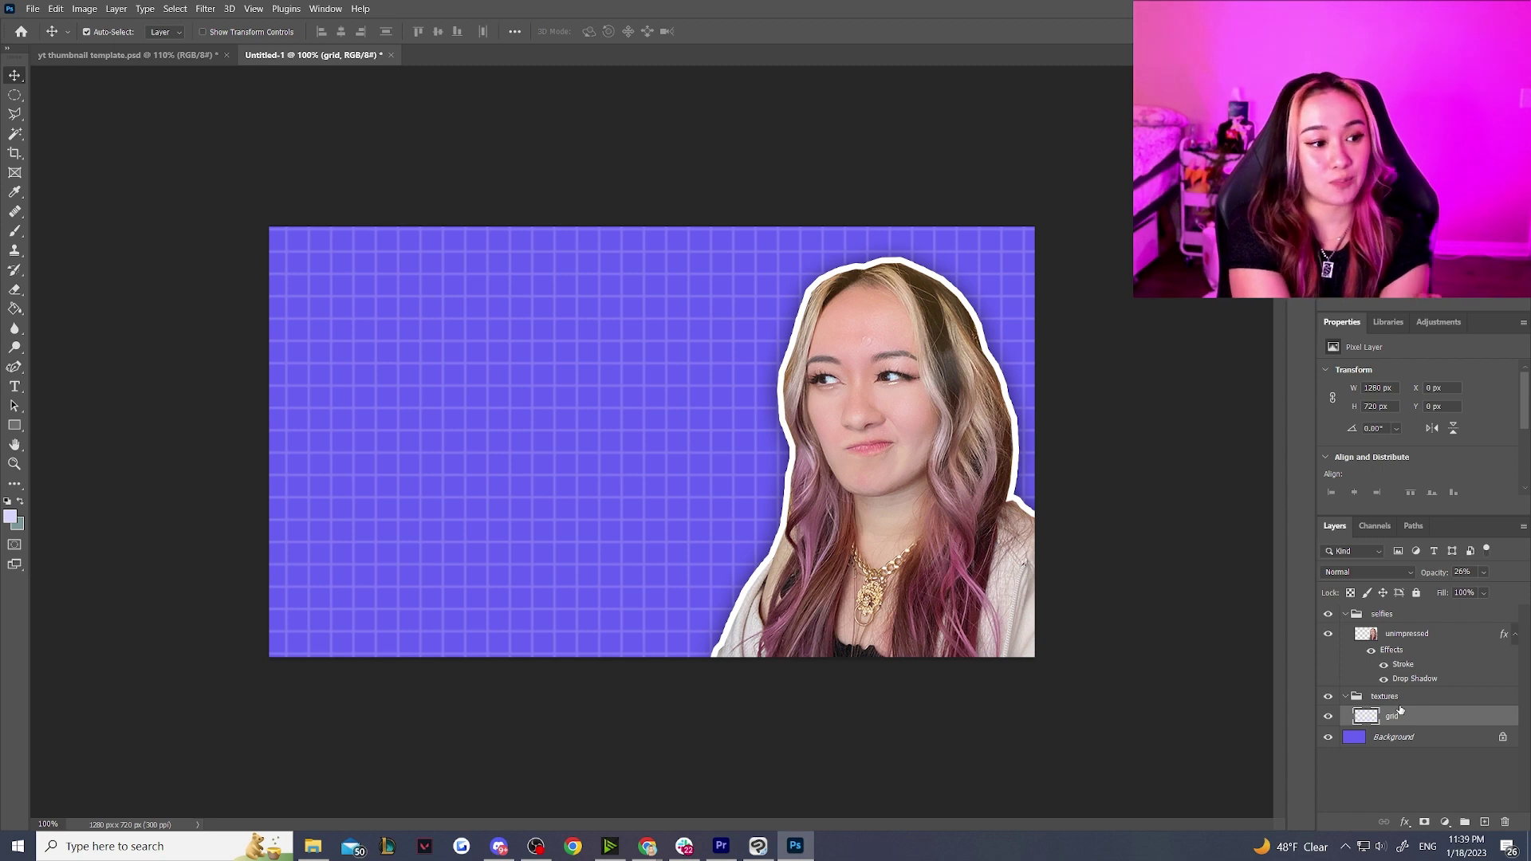
Step: Hide the grid layer and add a new empty layer with the Gradient tool selected
{"action": "left_click", "coordinate": [1327, 716]}
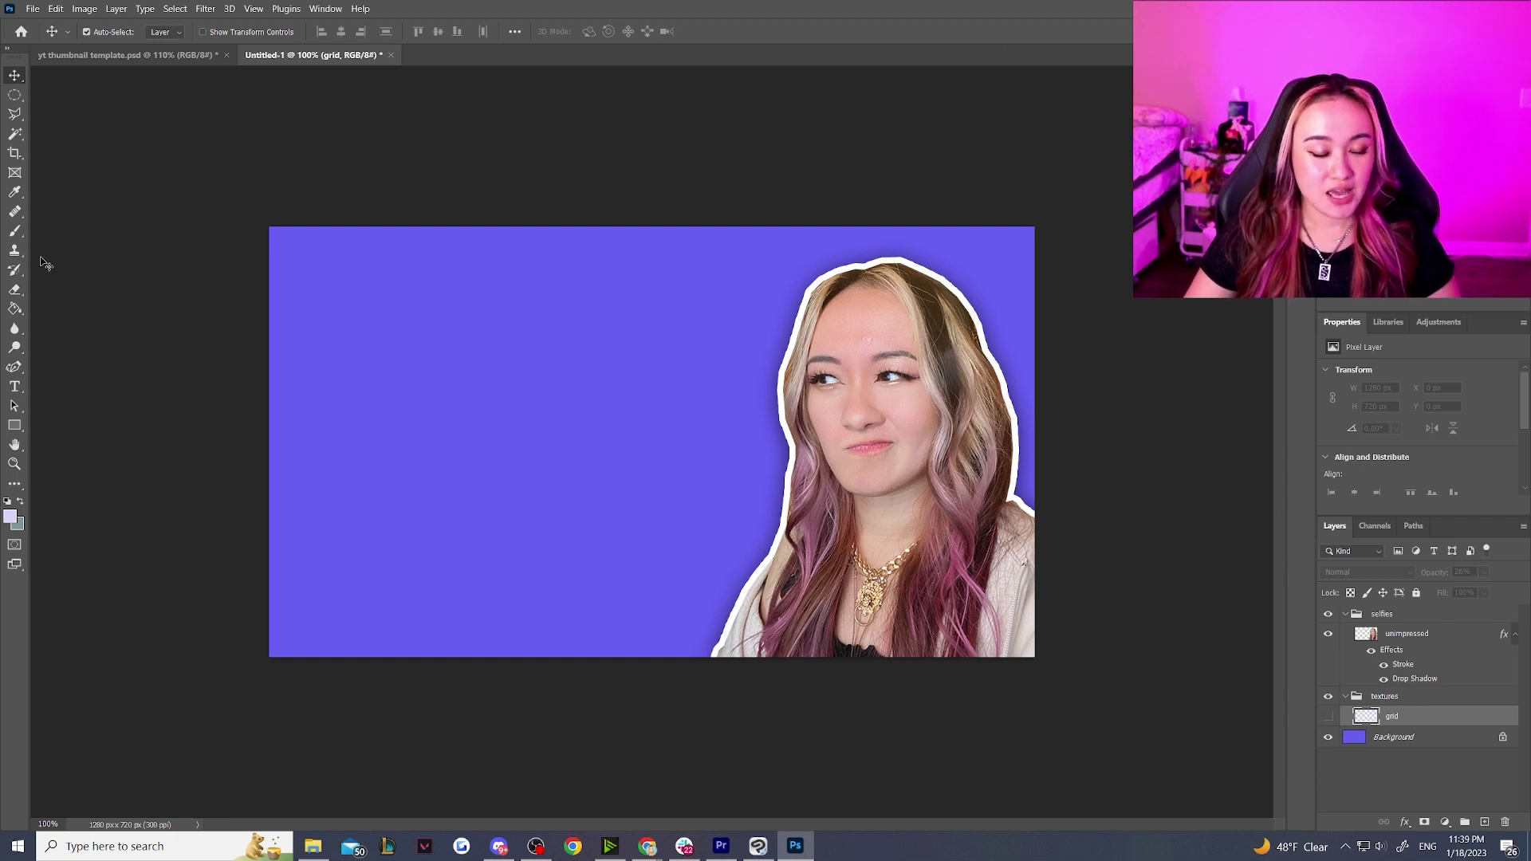
{"action": "left_click", "coordinate": [17, 309]}
{"action": "right_click", "coordinate": [9, 311]}
{"action": "left_click", "coordinate": [58, 308]}
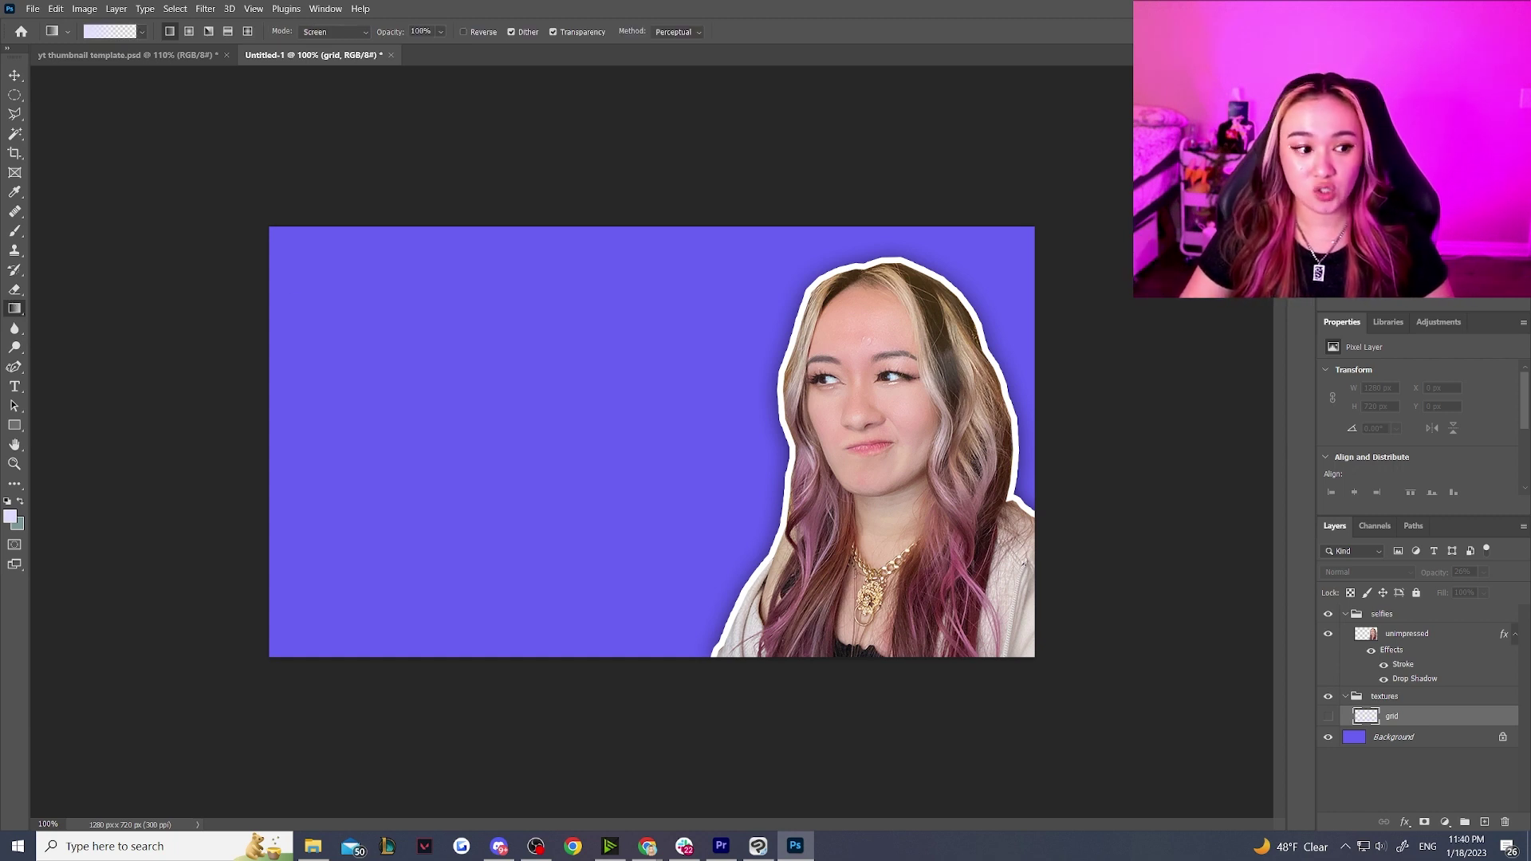
{"action": "key", "text": "ctrl+shift+alt+n"}
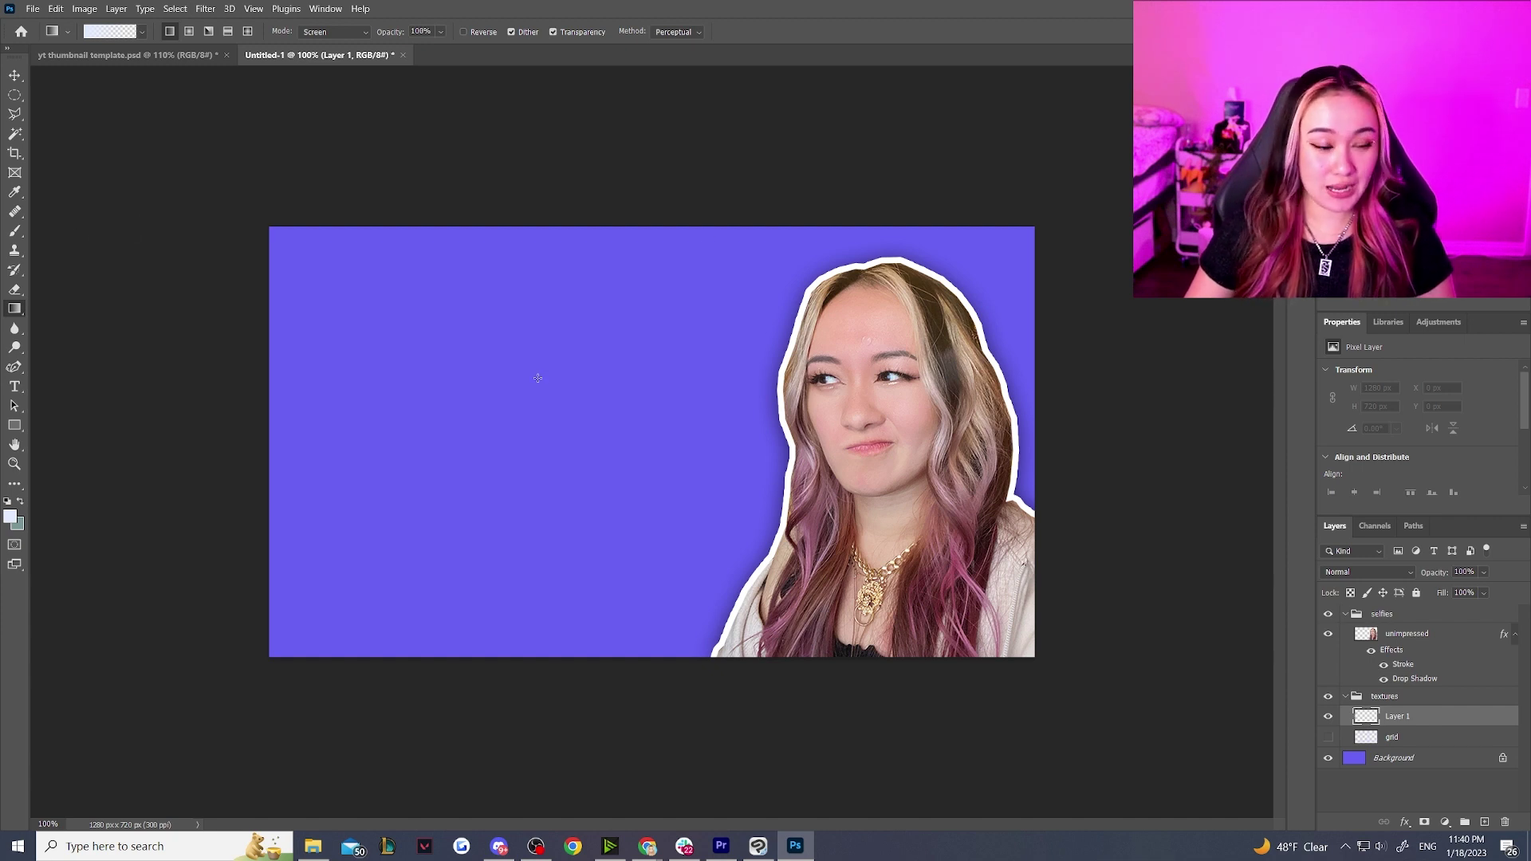
Step: Draw a light white-to-violet gradient fading down from the top of the canvas
{"action": "left_click_drag", "start_coordinate": [590, 684], "coordinate": [594, 308]}
{"action": "key", "text": "ctrl+z"}
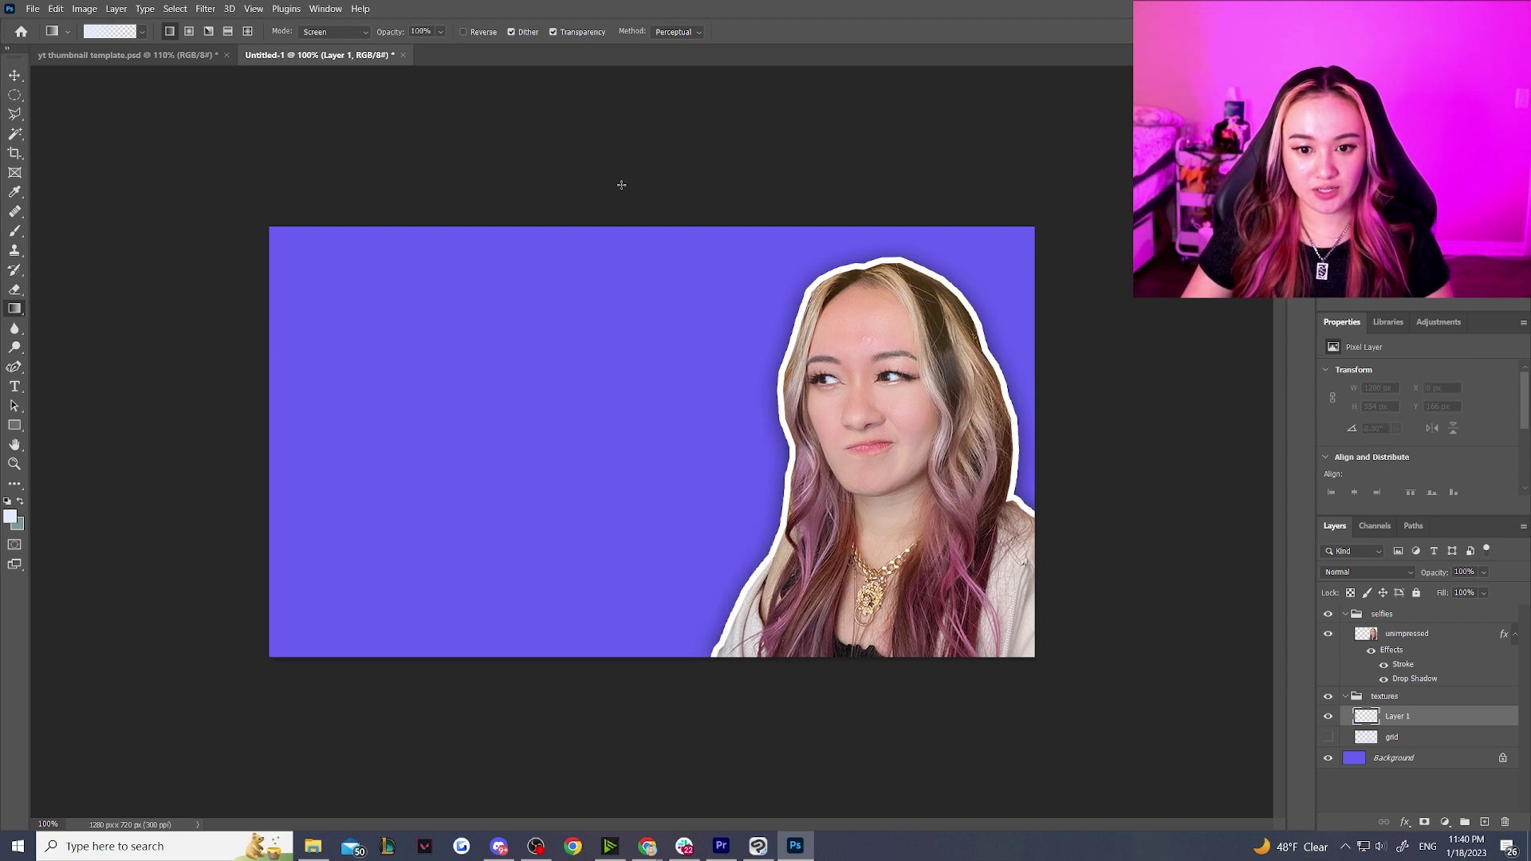
{"action": "left_click_drag", "start_coordinate": [626, 218], "coordinate": [617, 615]}
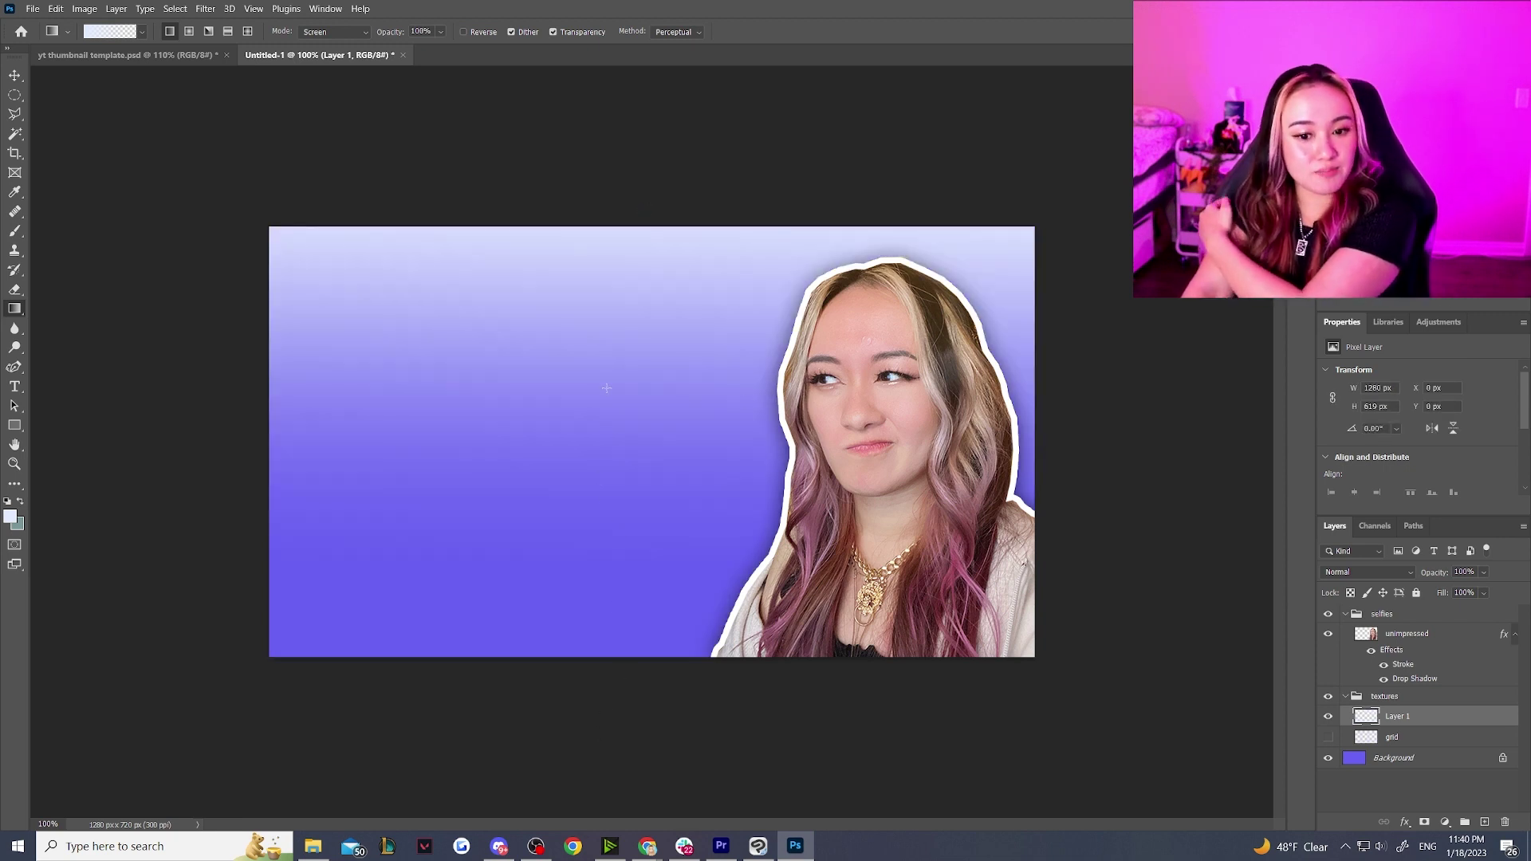
{"action": "left_click", "coordinate": [205, 8]}
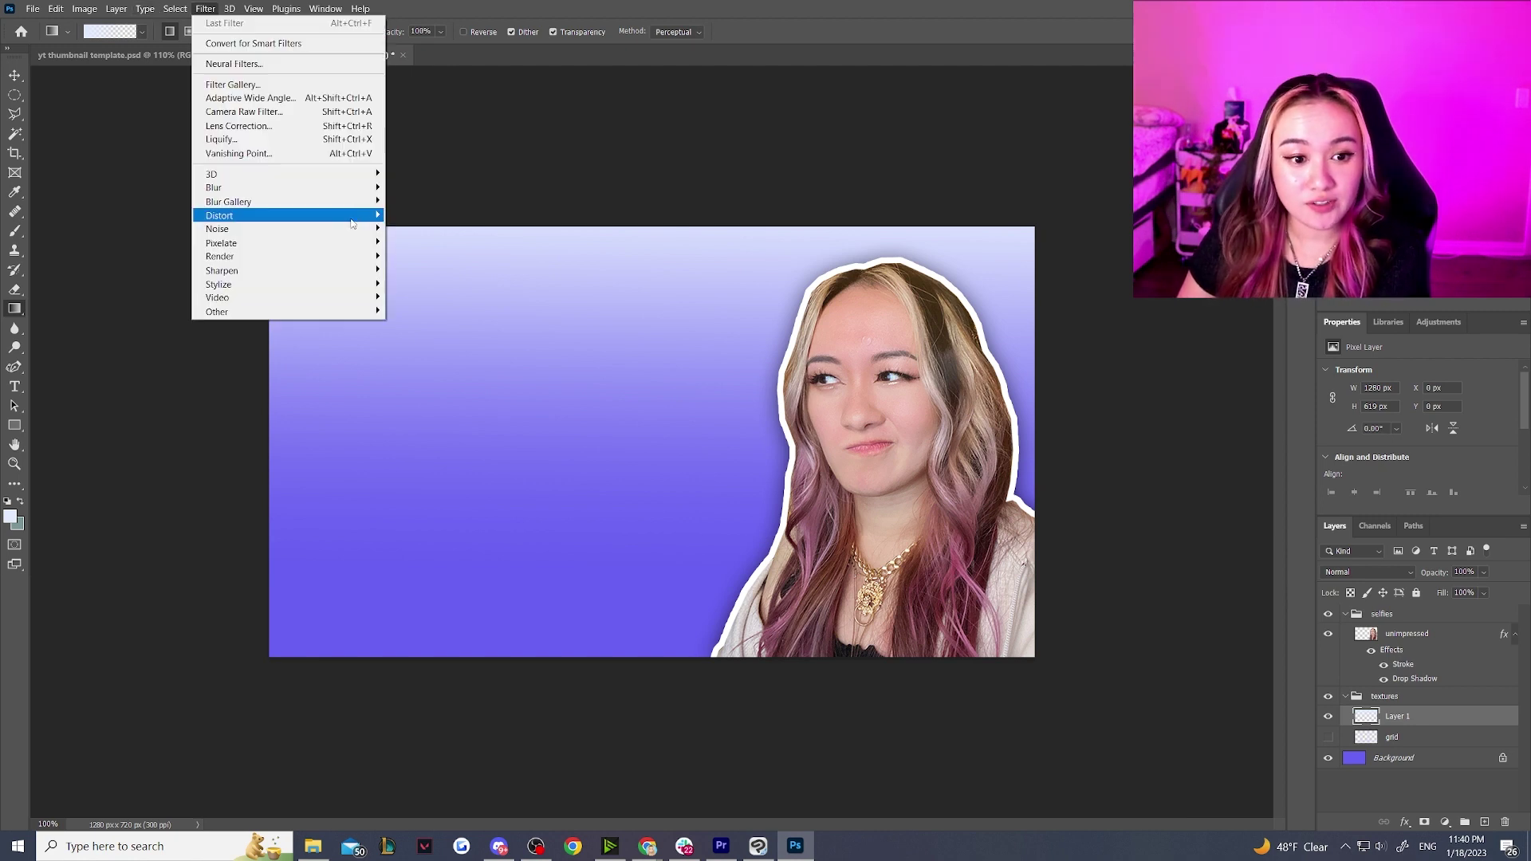
Step: Apply a Wave distortion with many generators, short wavelength and higher amplitude to make stripes
{"action": "mouse_move", "coordinate": [354, 221]}
{"action": "left_click", "coordinate": [413, 311]}
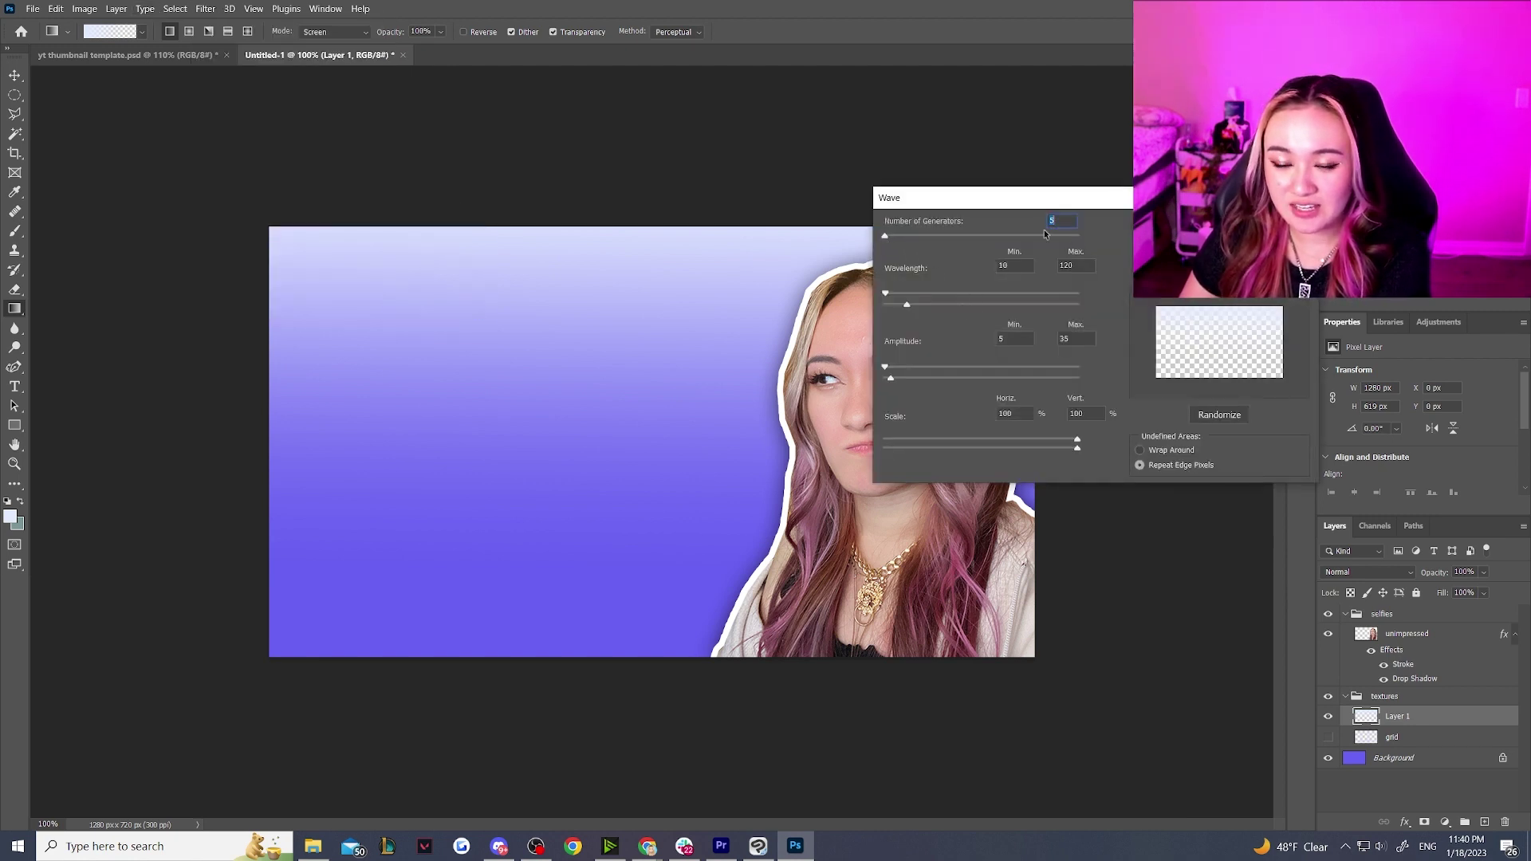
{"action": "left_click_drag", "start_coordinate": [887, 238], "coordinate": [958, 238]}
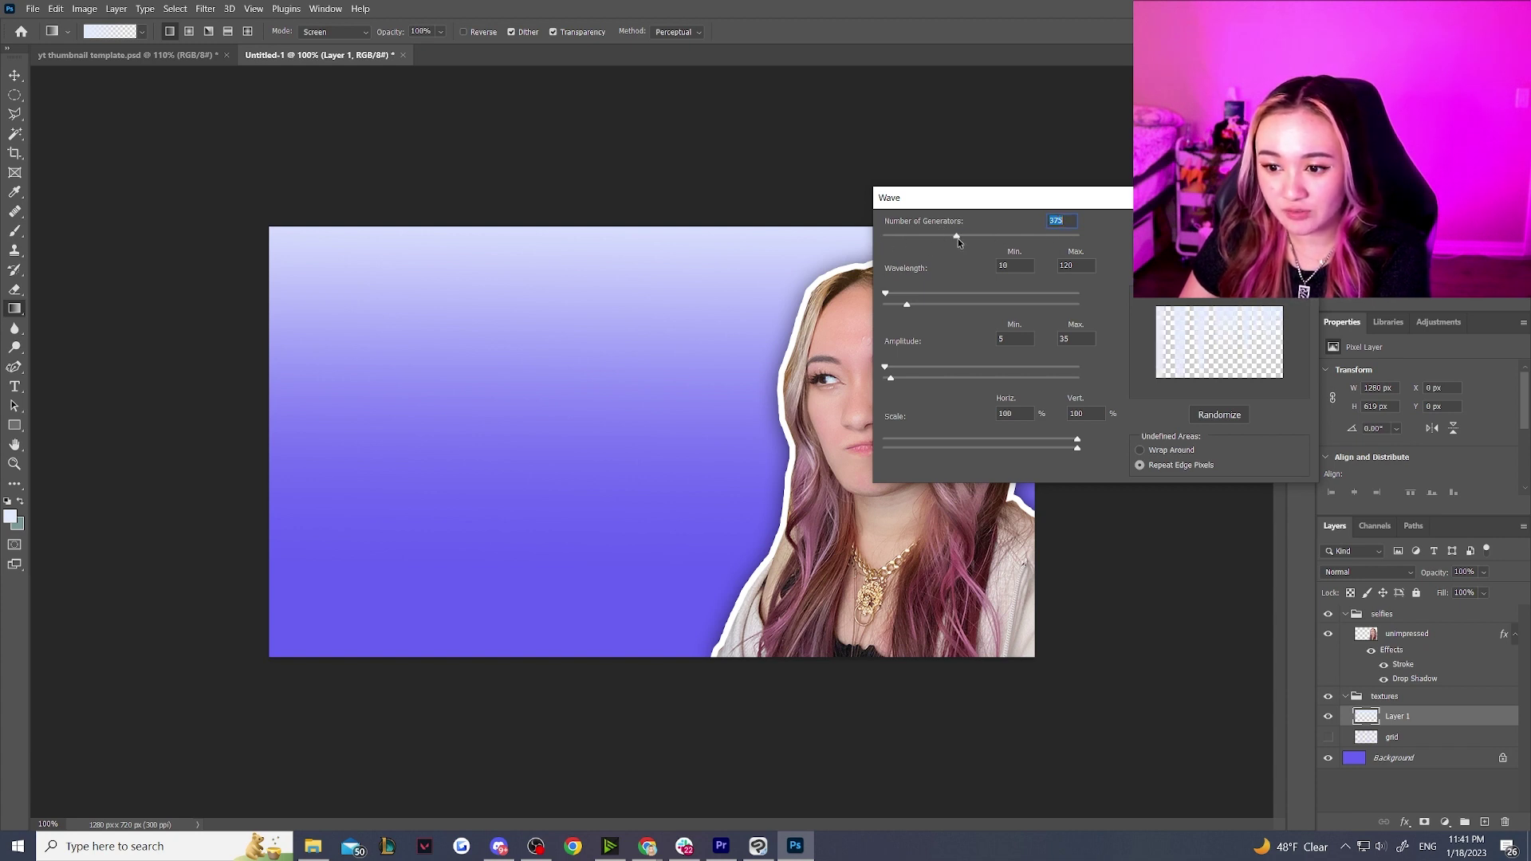
{"action": "left_click_drag", "start_coordinate": [885, 294], "coordinate": [910, 302]}
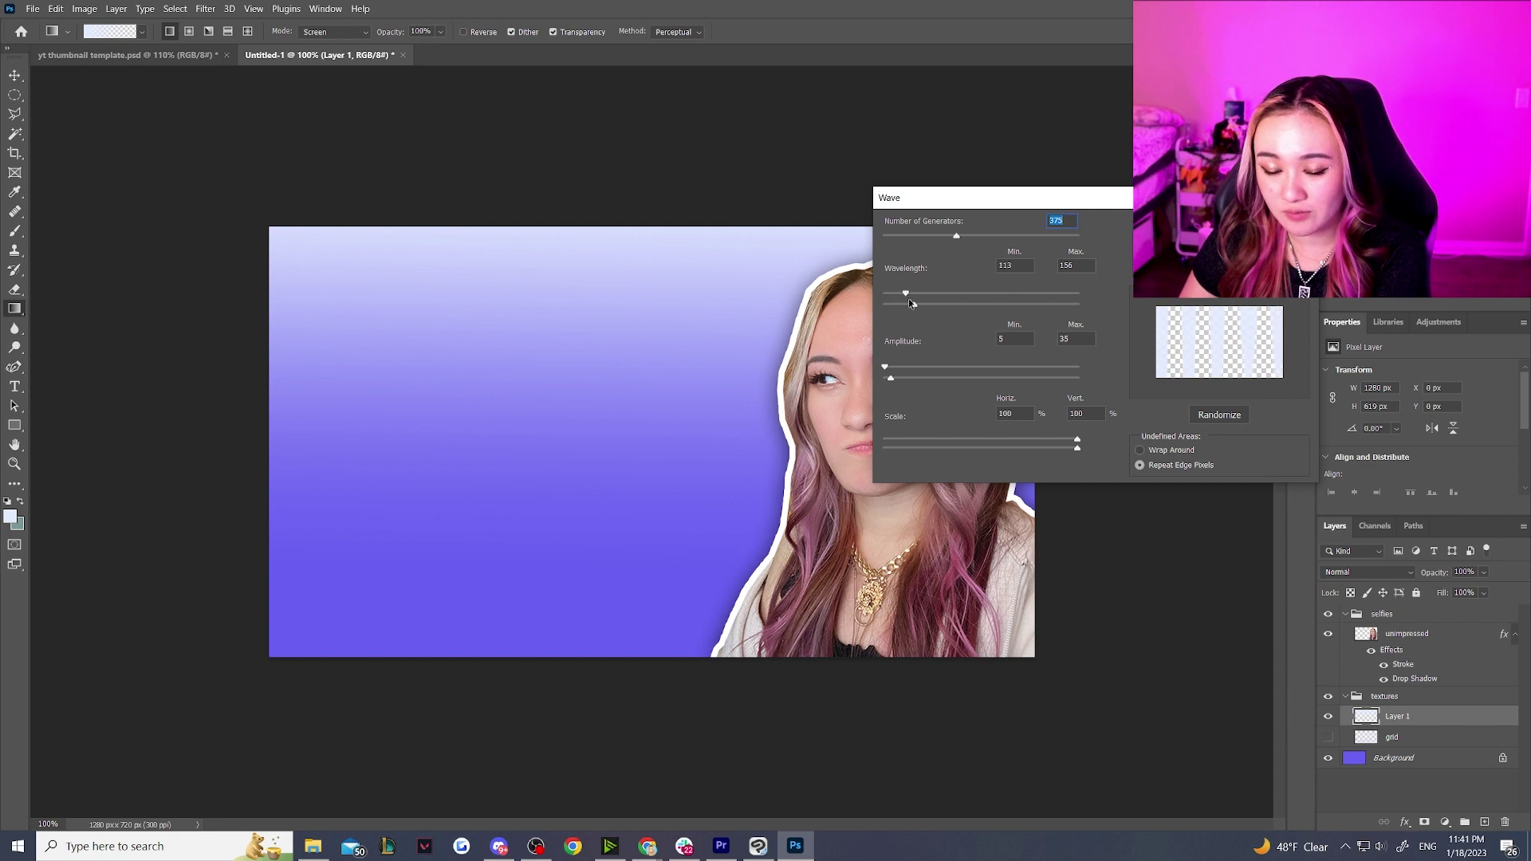
{"action": "mouse_move", "coordinate": [918, 311]}
{"action": "left_mouse_down"}
{"action": "mouse_move", "coordinate": [949, 305]}
{"action": "mouse_move", "coordinate": [898, 317]}
{"action": "left_mouse_up"}
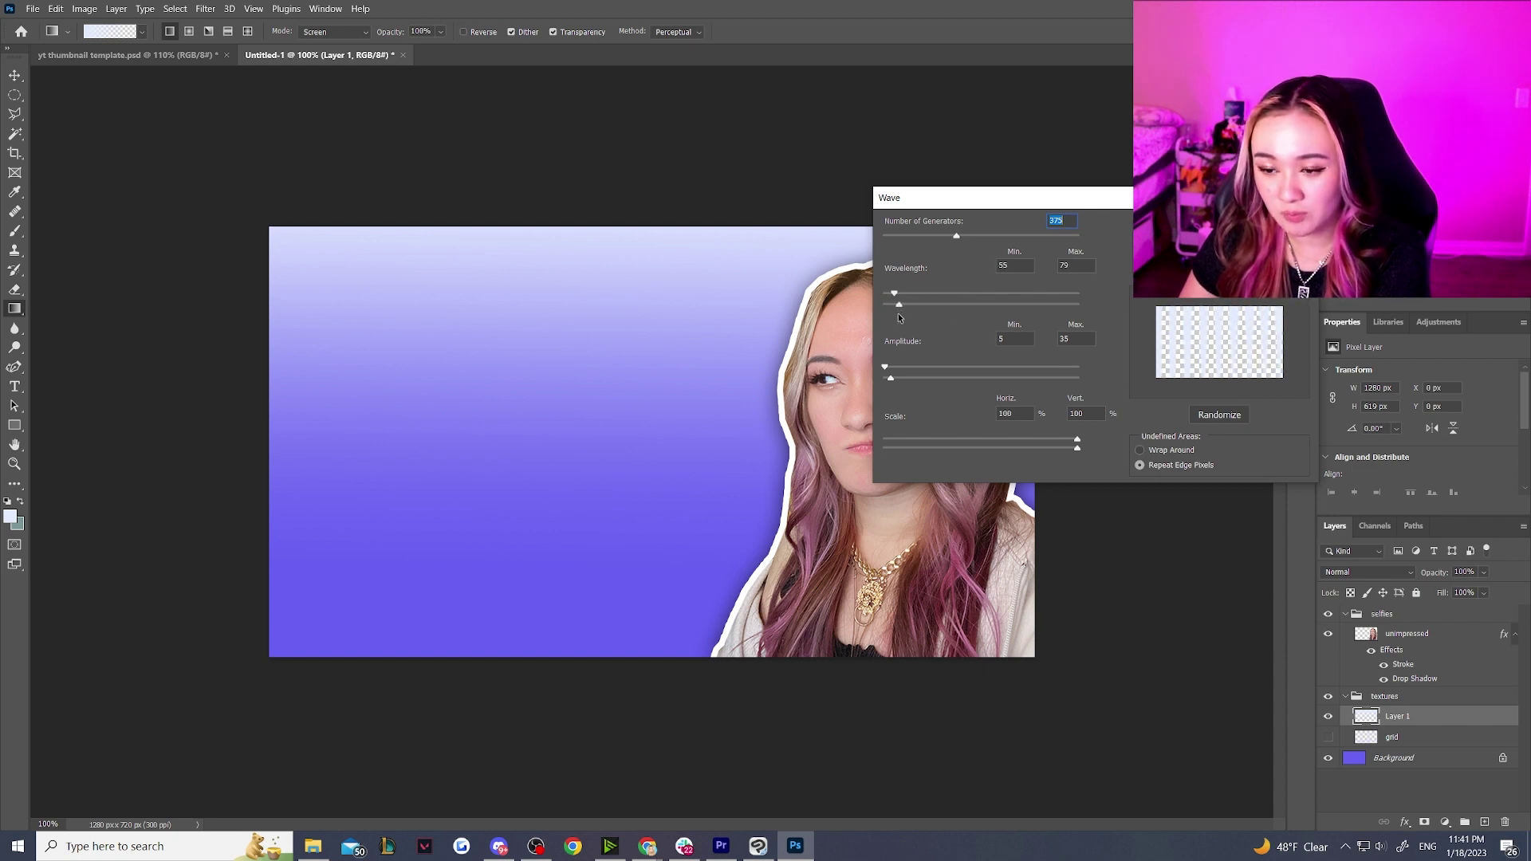
{"action": "left_click_drag", "start_coordinate": [891, 379], "coordinate": [896, 380]}
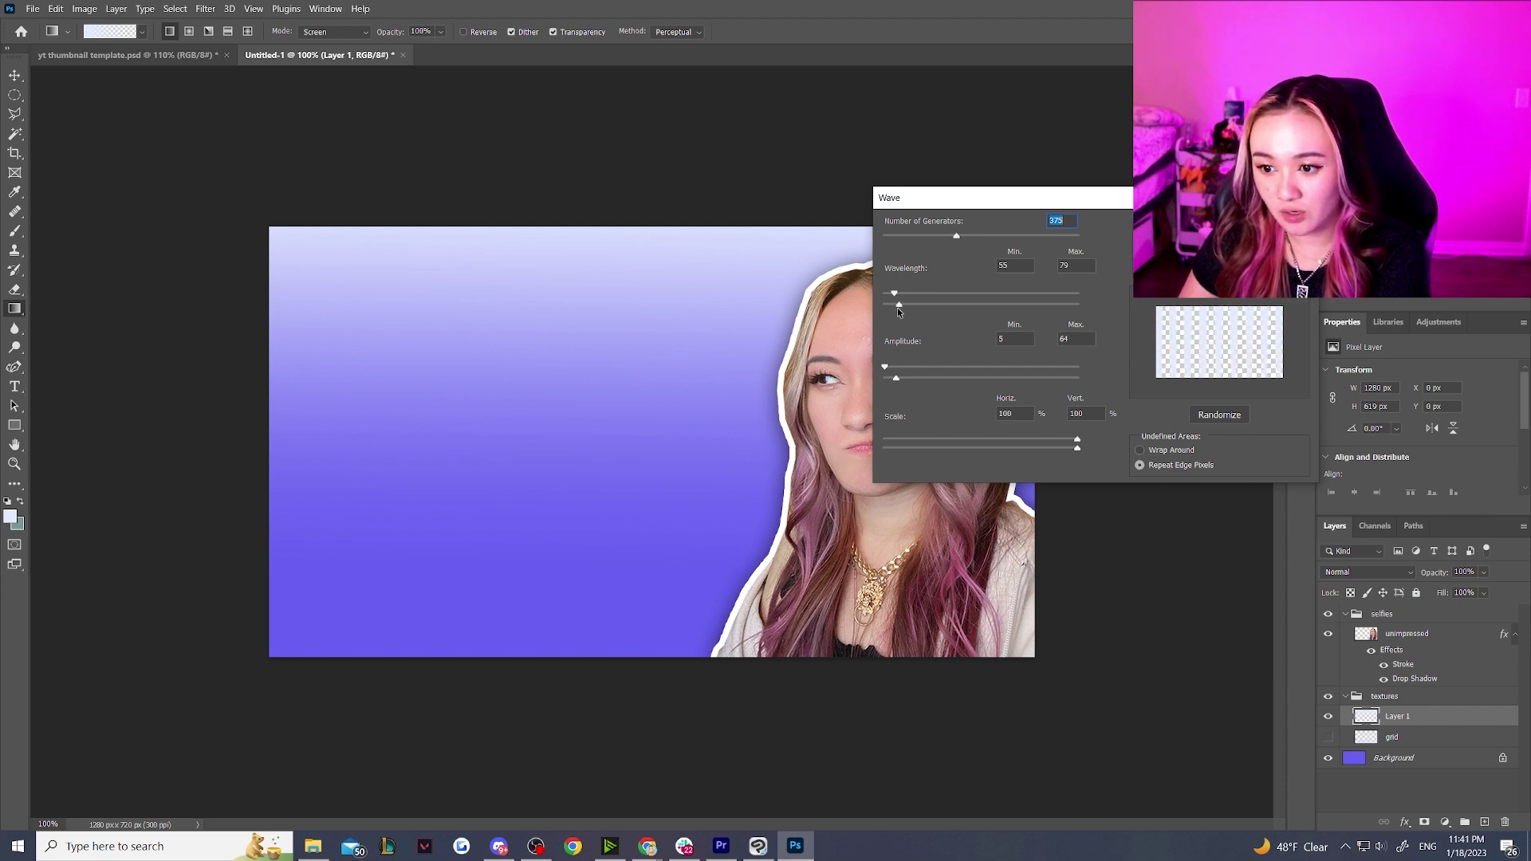
{"action": "key", "text": "Return"}
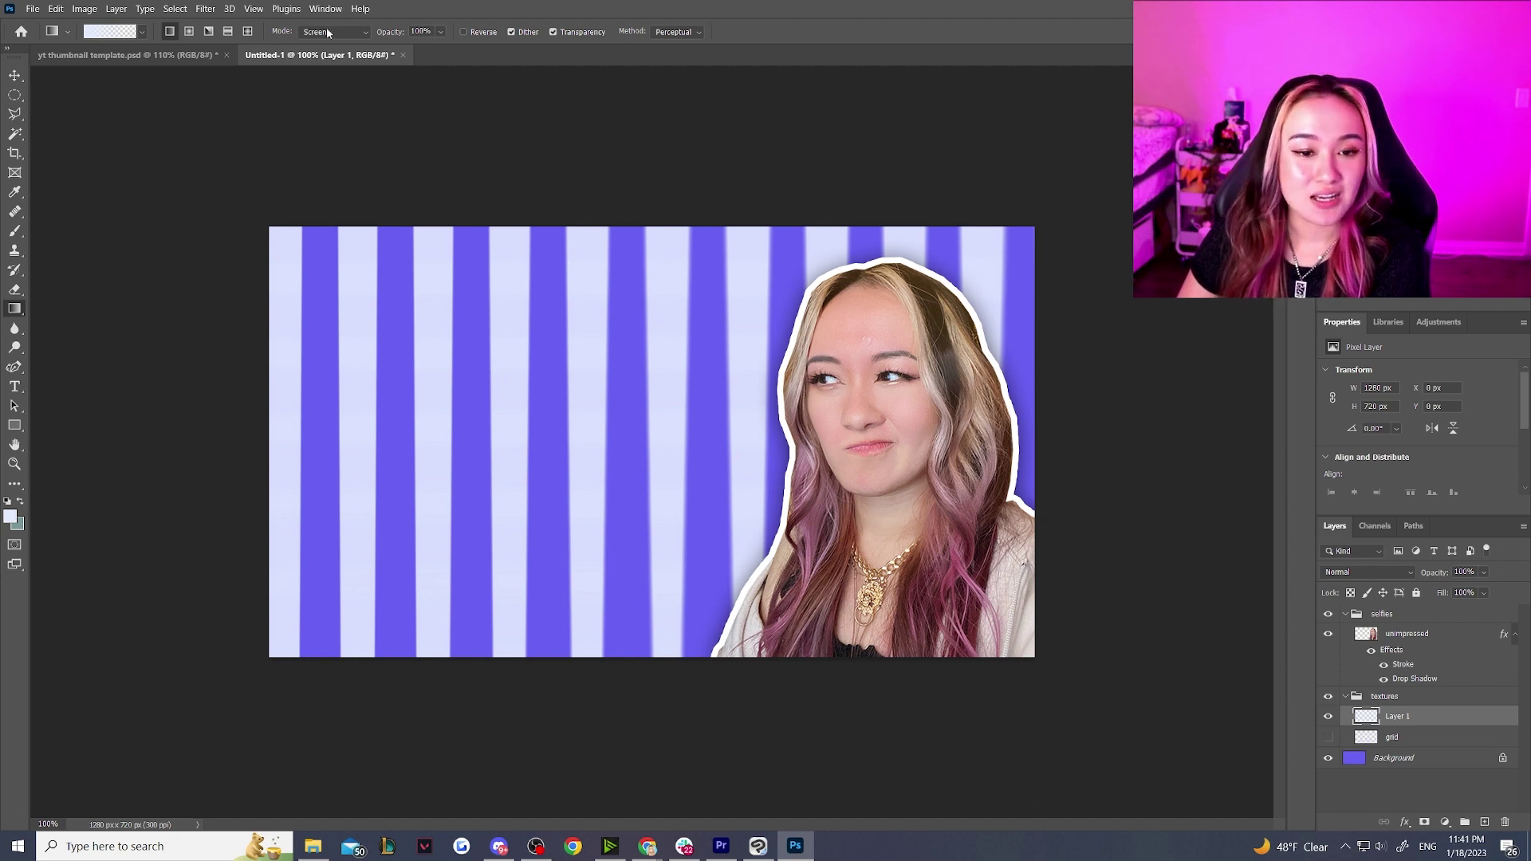
Step: Apply Polar Coordinates to bend the stripes into a radial sunburst
{"action": "left_click", "coordinate": [175, 9]}
{"action": "mouse_move", "coordinate": [205, 8]}
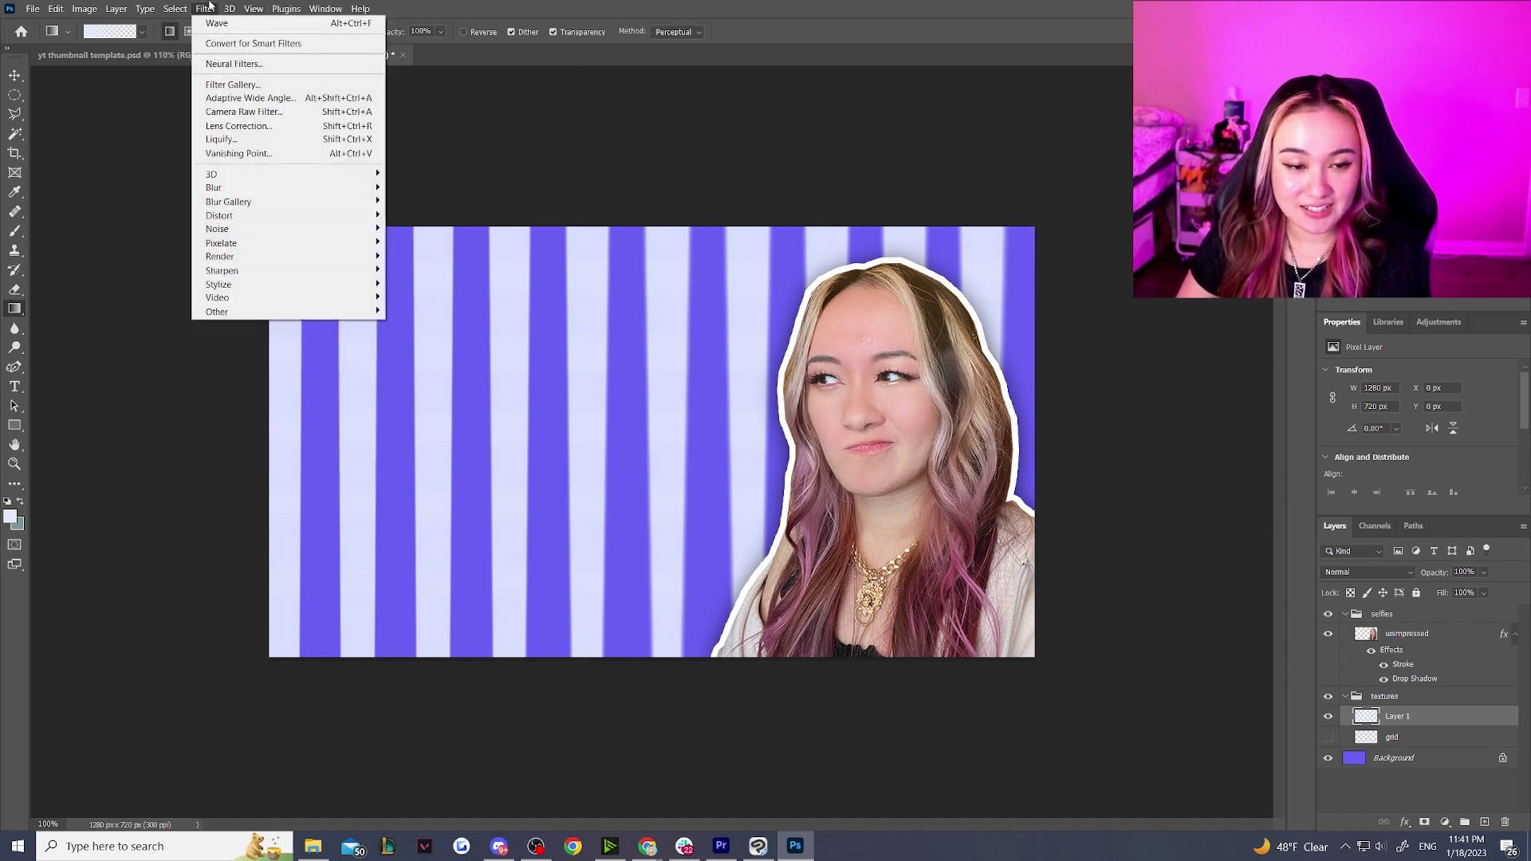
{"action": "mouse_move", "coordinate": [275, 224]}
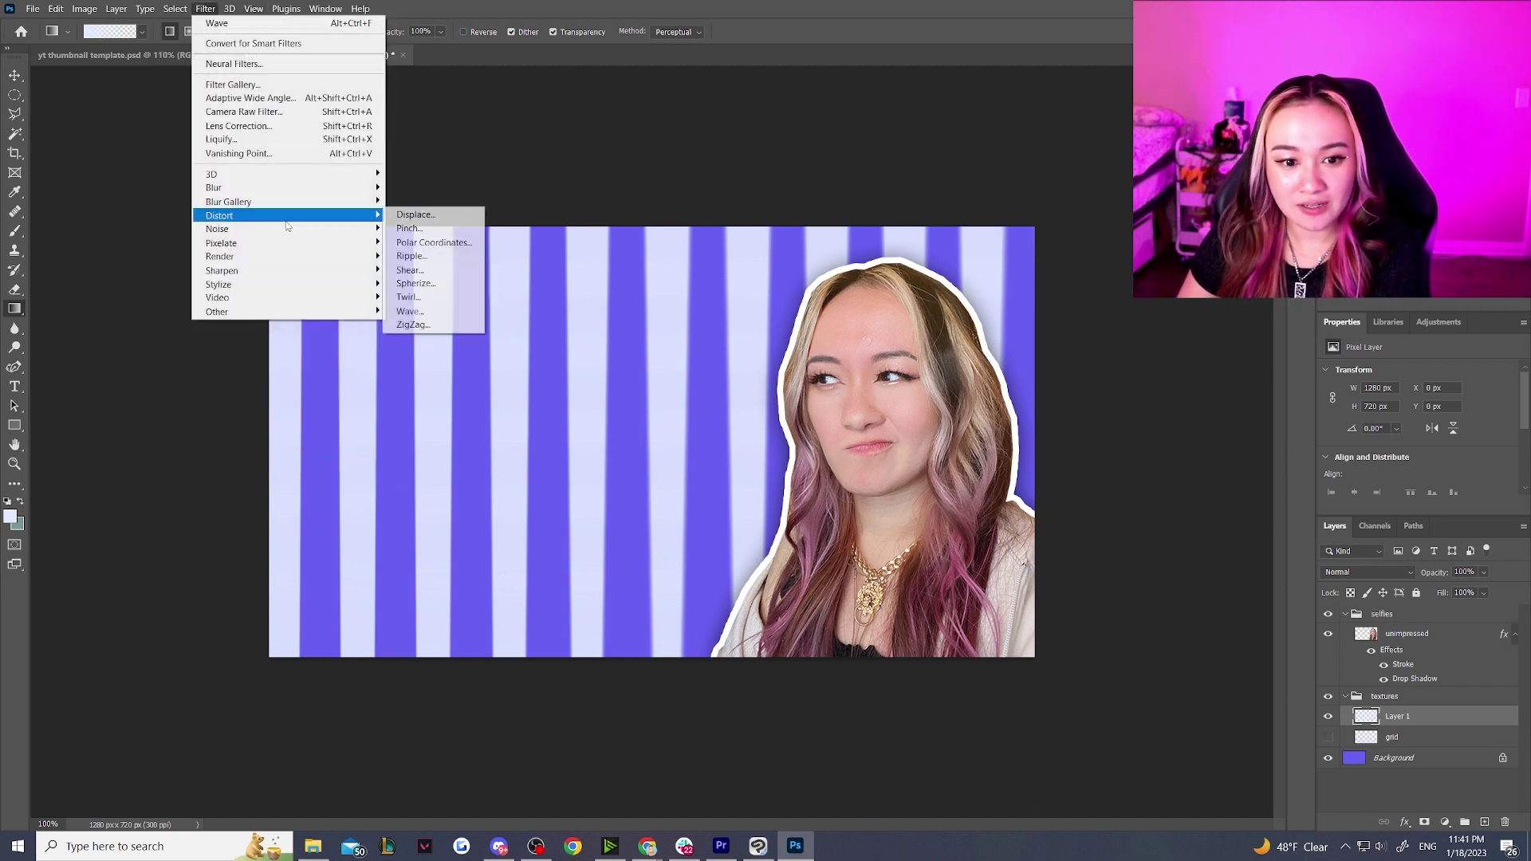
{"action": "left_click", "coordinate": [433, 243]}
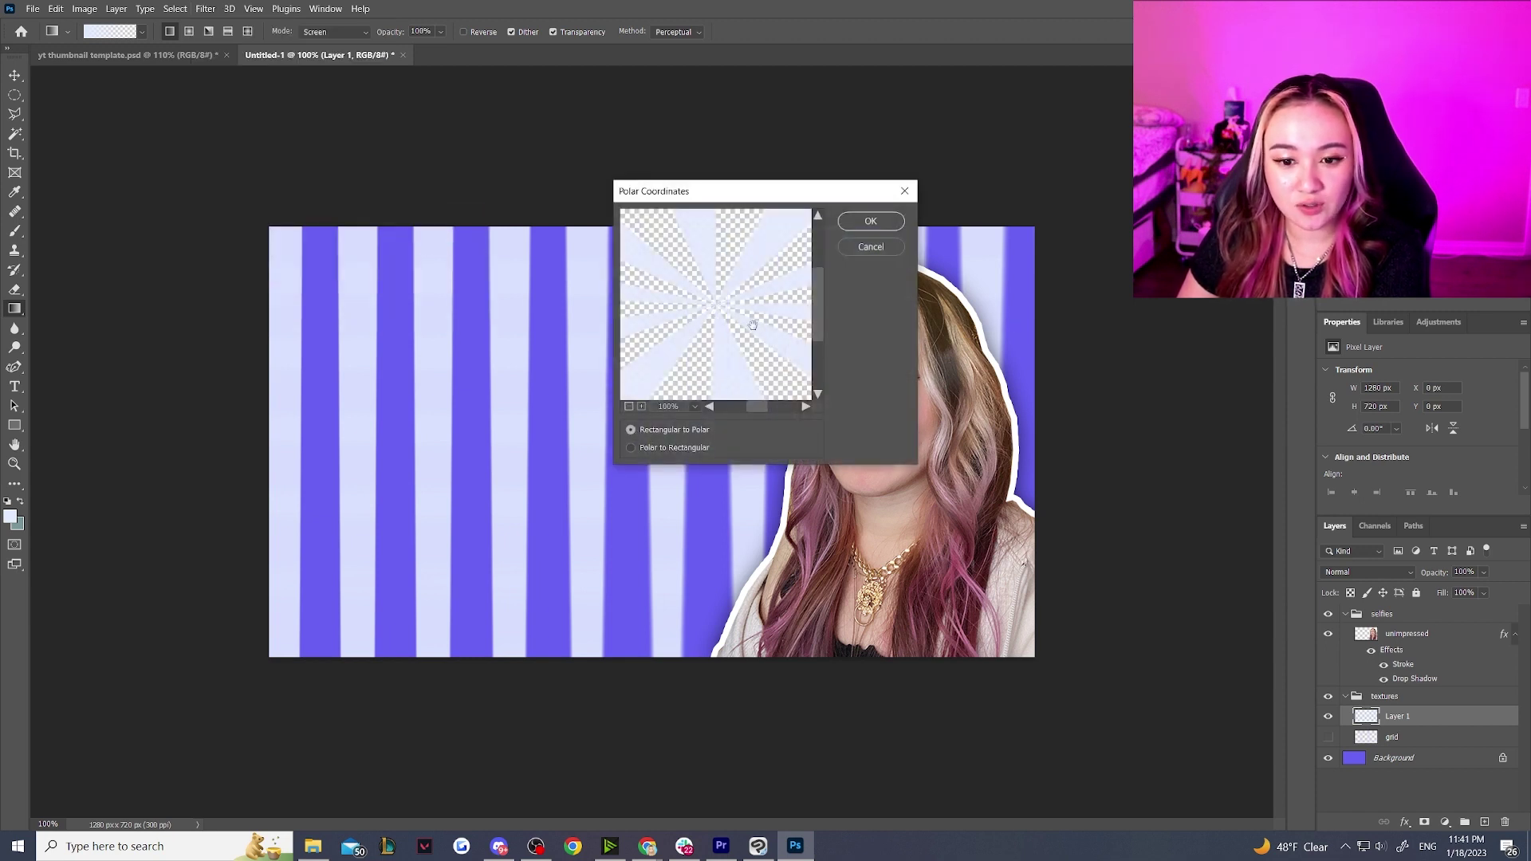
{"action": "left_click", "coordinate": [871, 221]}
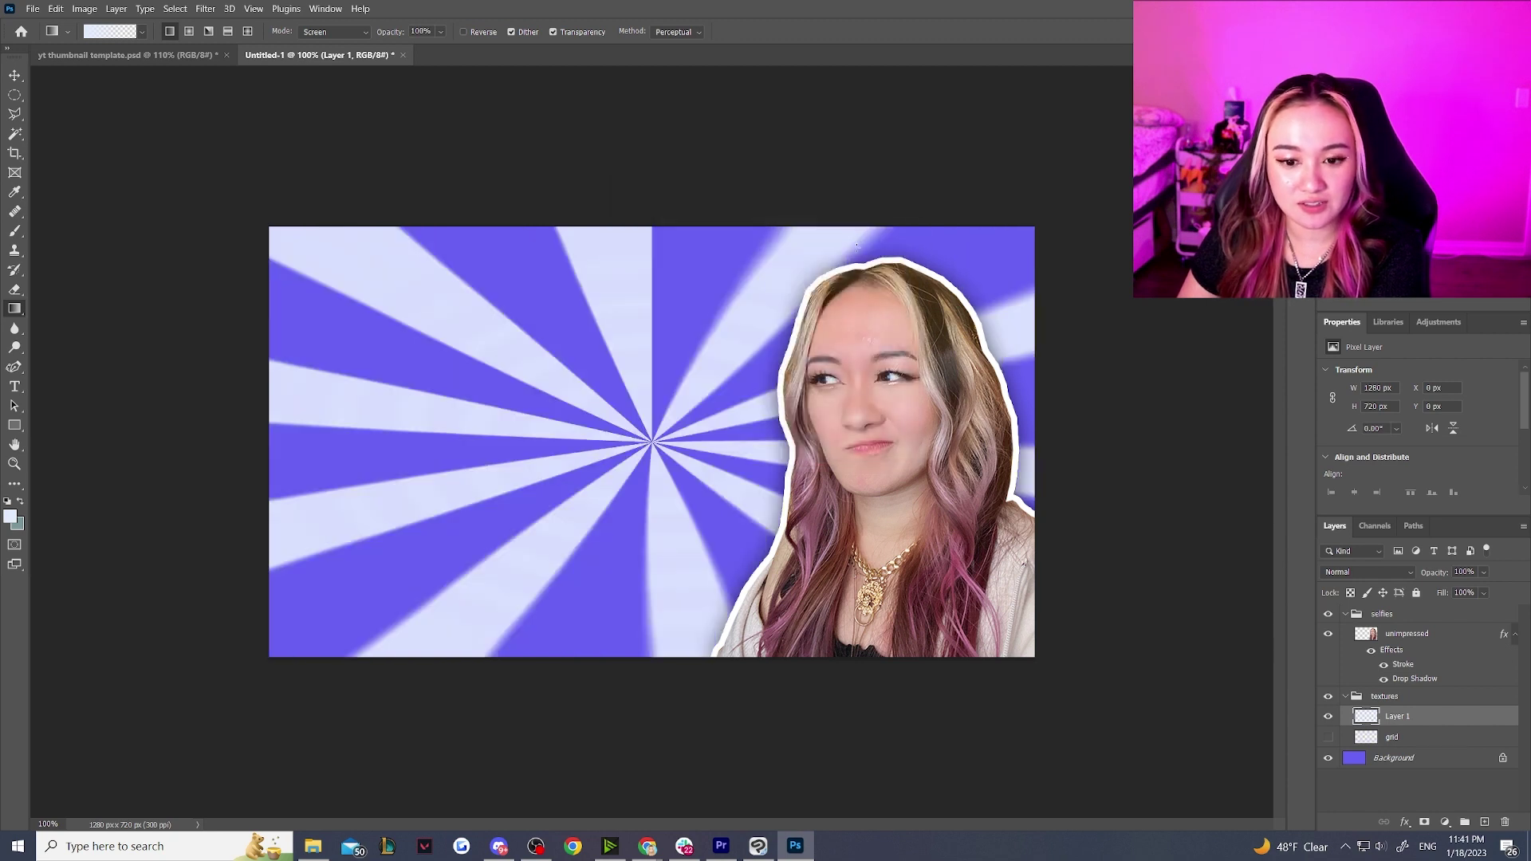
Step: Enlarge the sunburst layer to about 127% and shift its centre left and down
{"action": "left_click", "coordinate": [14, 74]}
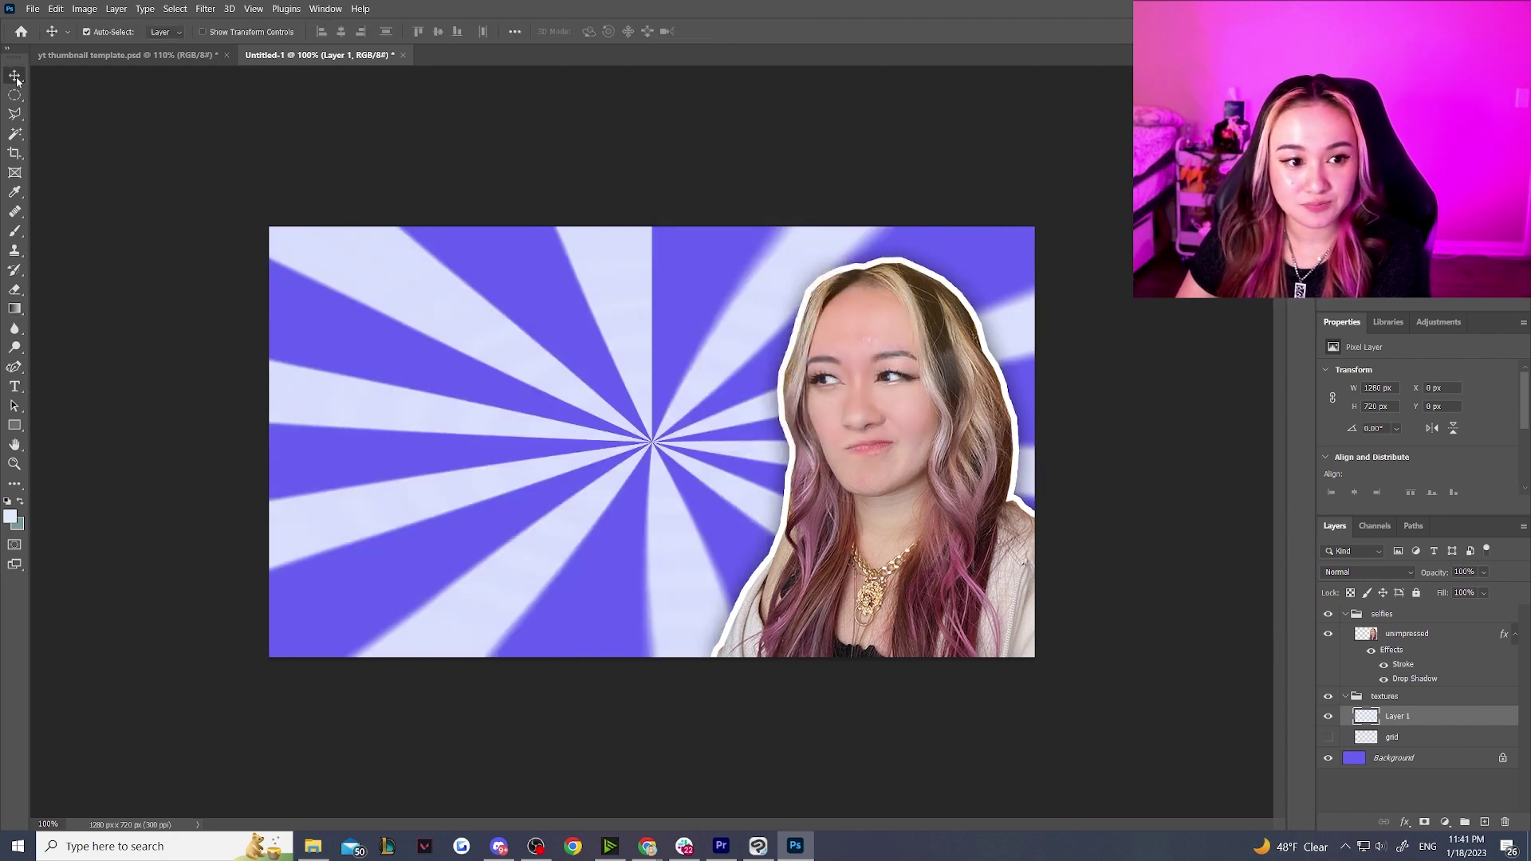
{"action": "key", "text": "ctrl+t"}
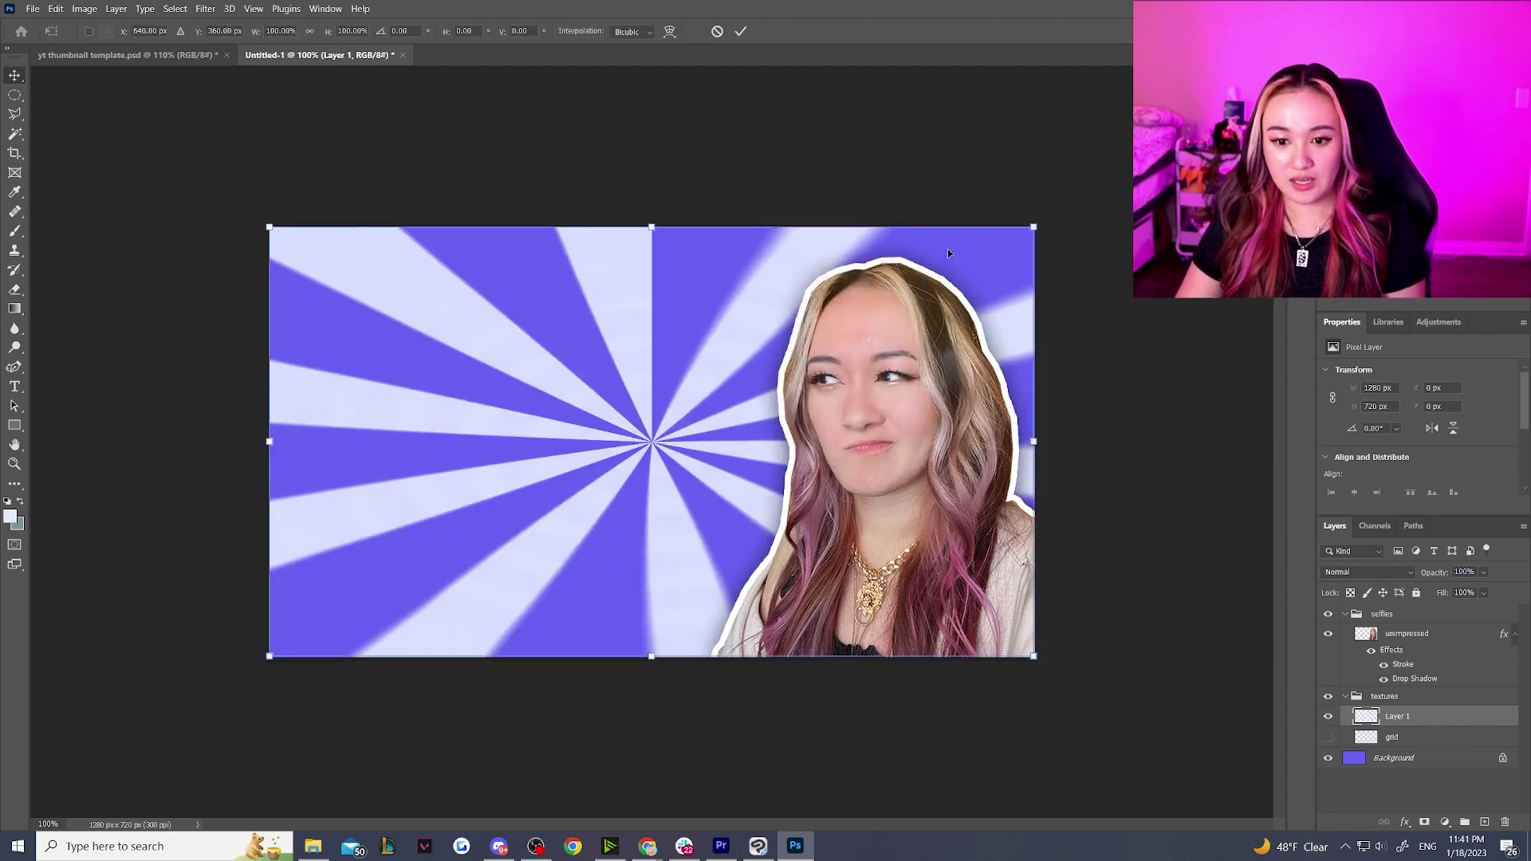
{"action": "left_click_drag", "start_coordinate": [1034, 226], "coordinate": [1241, 111]}
{"action": "left_click_drag", "start_coordinate": [925, 401], "coordinate": [743, 446]}
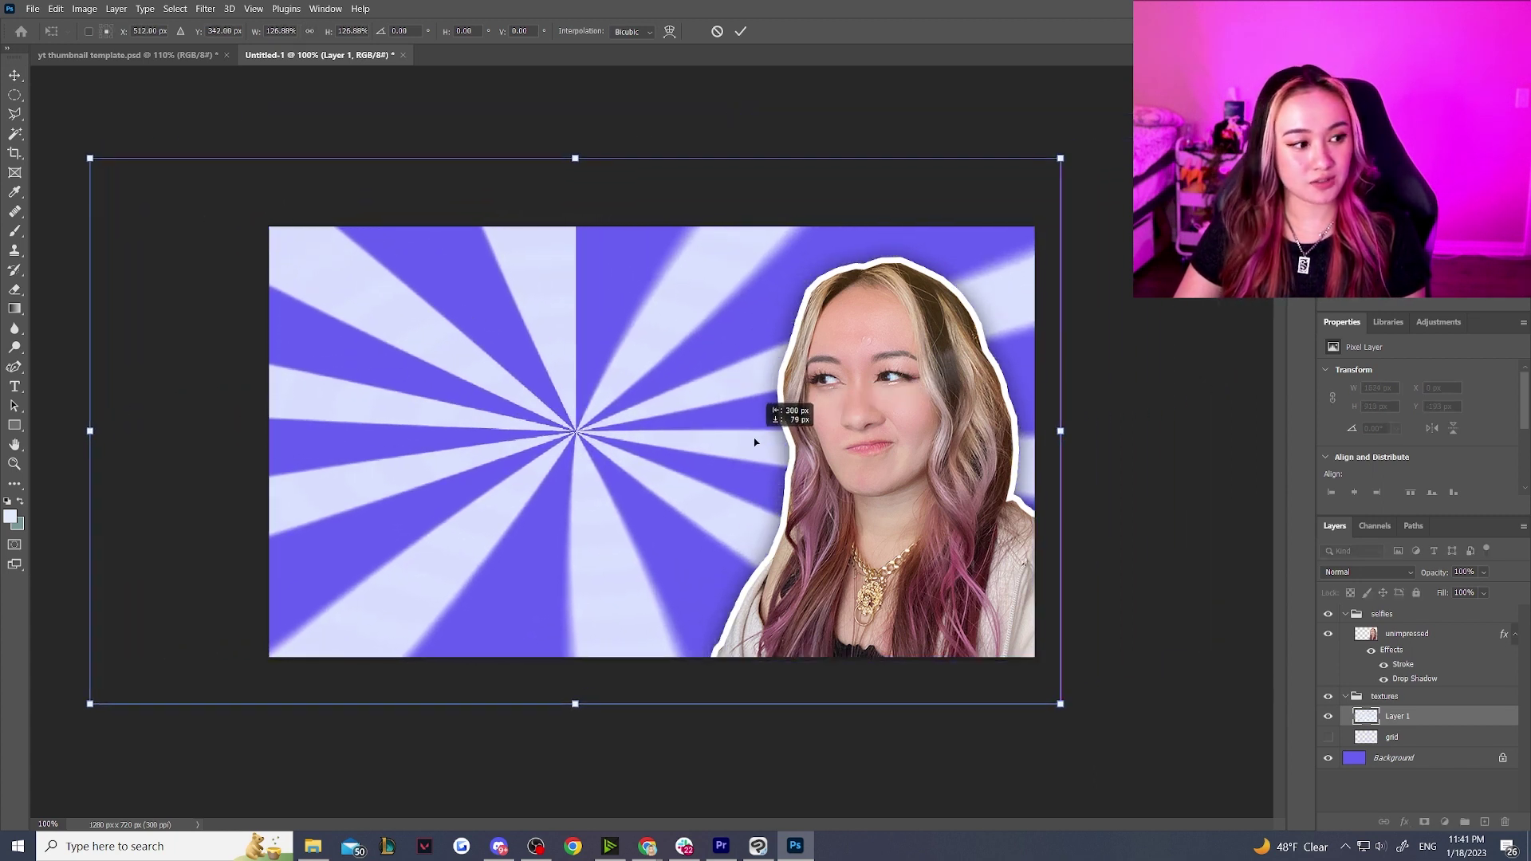
{"action": "key", "text": "Return"}
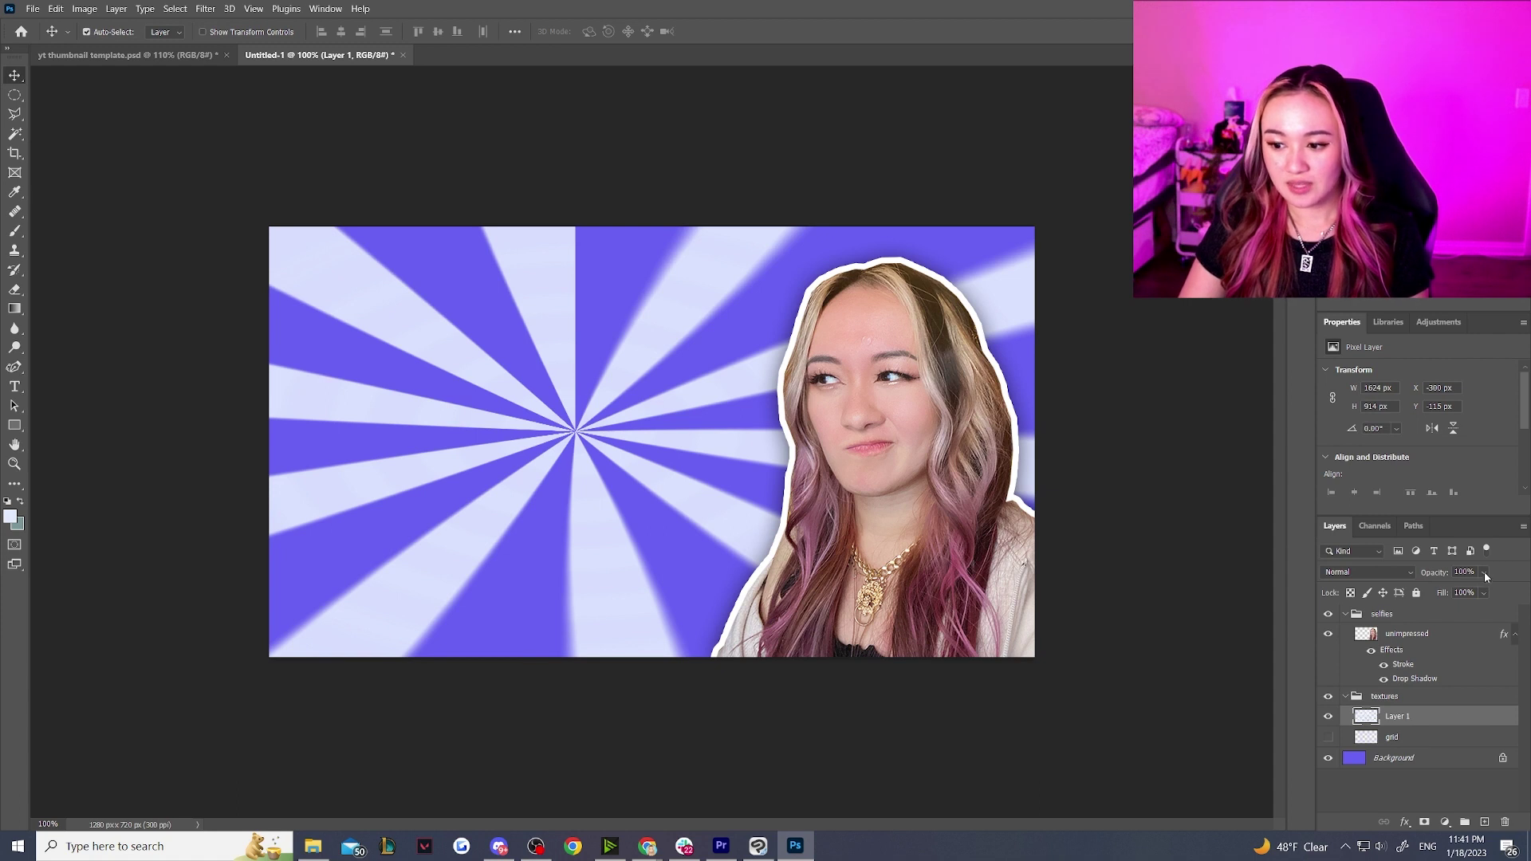
Step: Set the rays layer to Screen at 18% opacity, lower it slightly, and rename it cogwheel
{"action": "left_click_drag", "start_coordinate": [1485, 573], "coordinate": [1442, 593]}
{"action": "left_click", "coordinate": [1394, 576]}
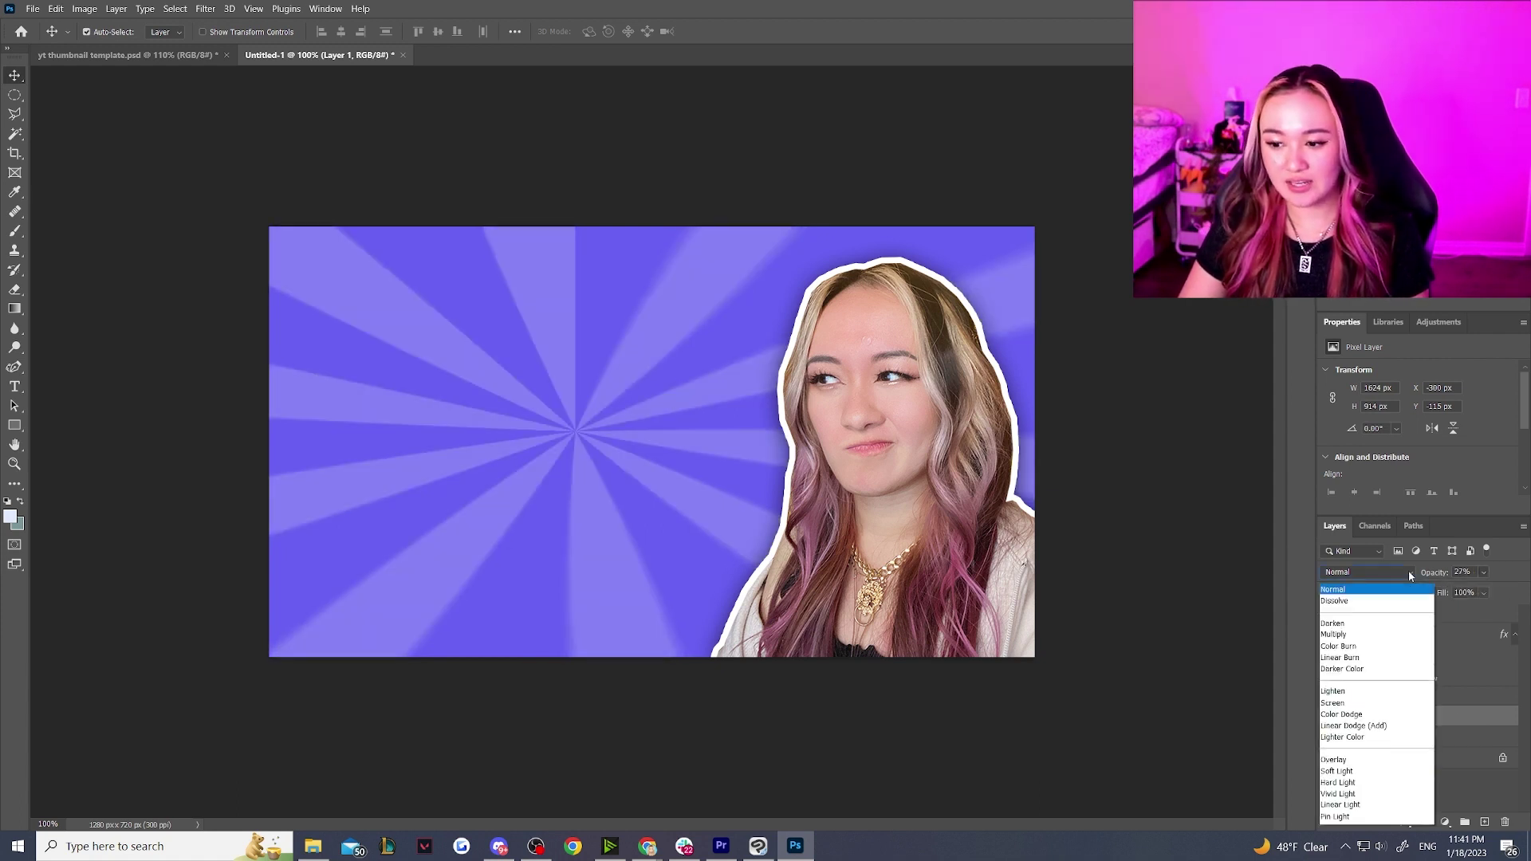
{"action": "left_click", "coordinate": [1391, 594]}
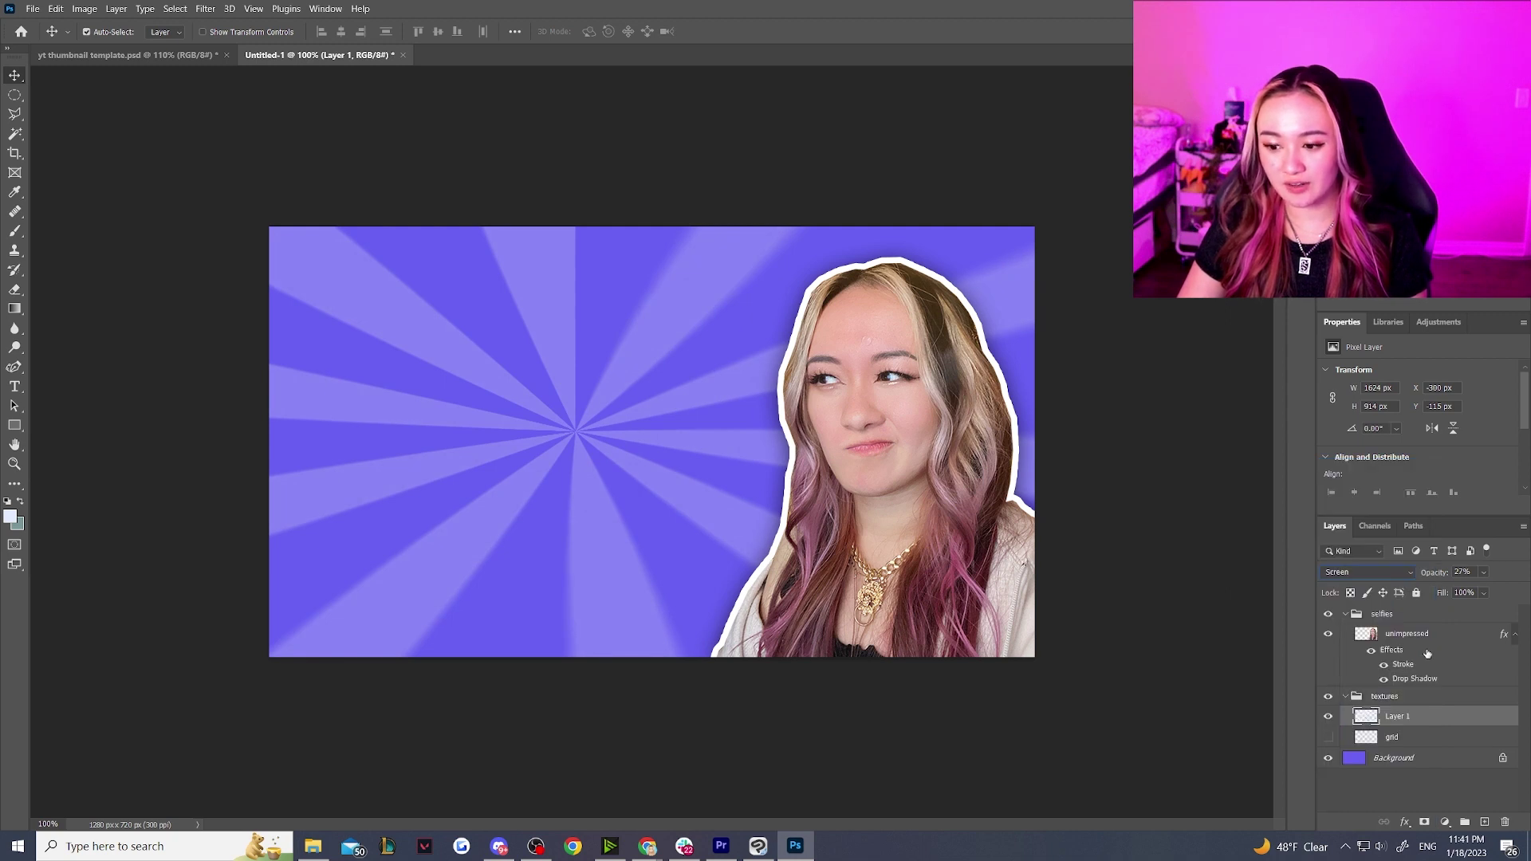
{"action": "left_click", "coordinate": [1484, 572]}
{"action": "left_click_drag", "start_coordinate": [1472, 594], "coordinate": [1466, 592]}
{"action": "left_click_drag", "start_coordinate": [568, 431], "coordinate": [585, 490]}
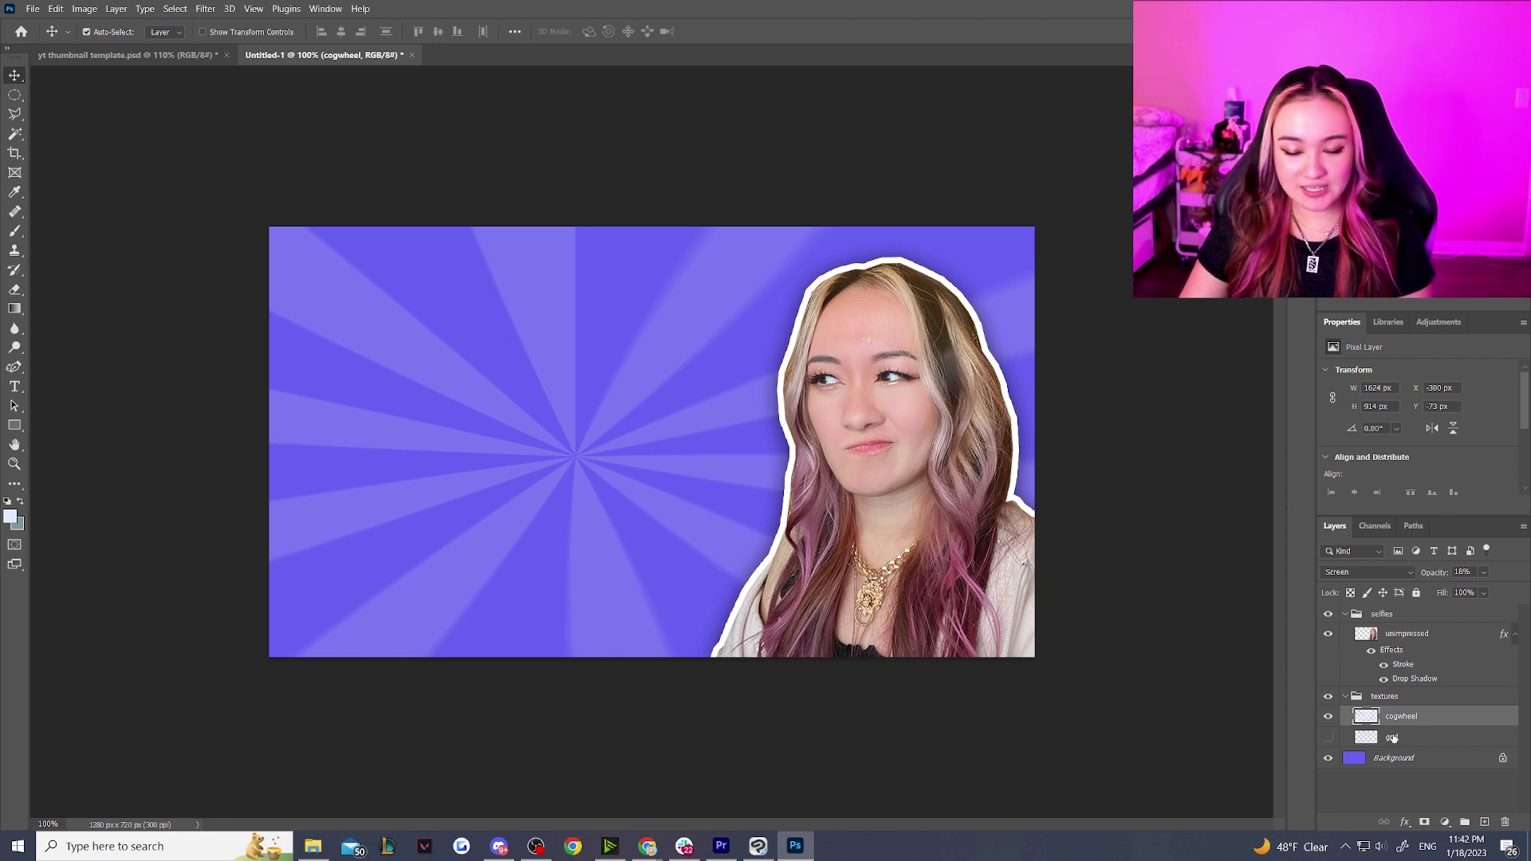
{"action": "left_click", "coordinate": [1401, 737]}
Step: Add a new layer and drag a diagonal colour gradient across the whole canvas
{"action": "left_click", "coordinate": [1485, 822]}
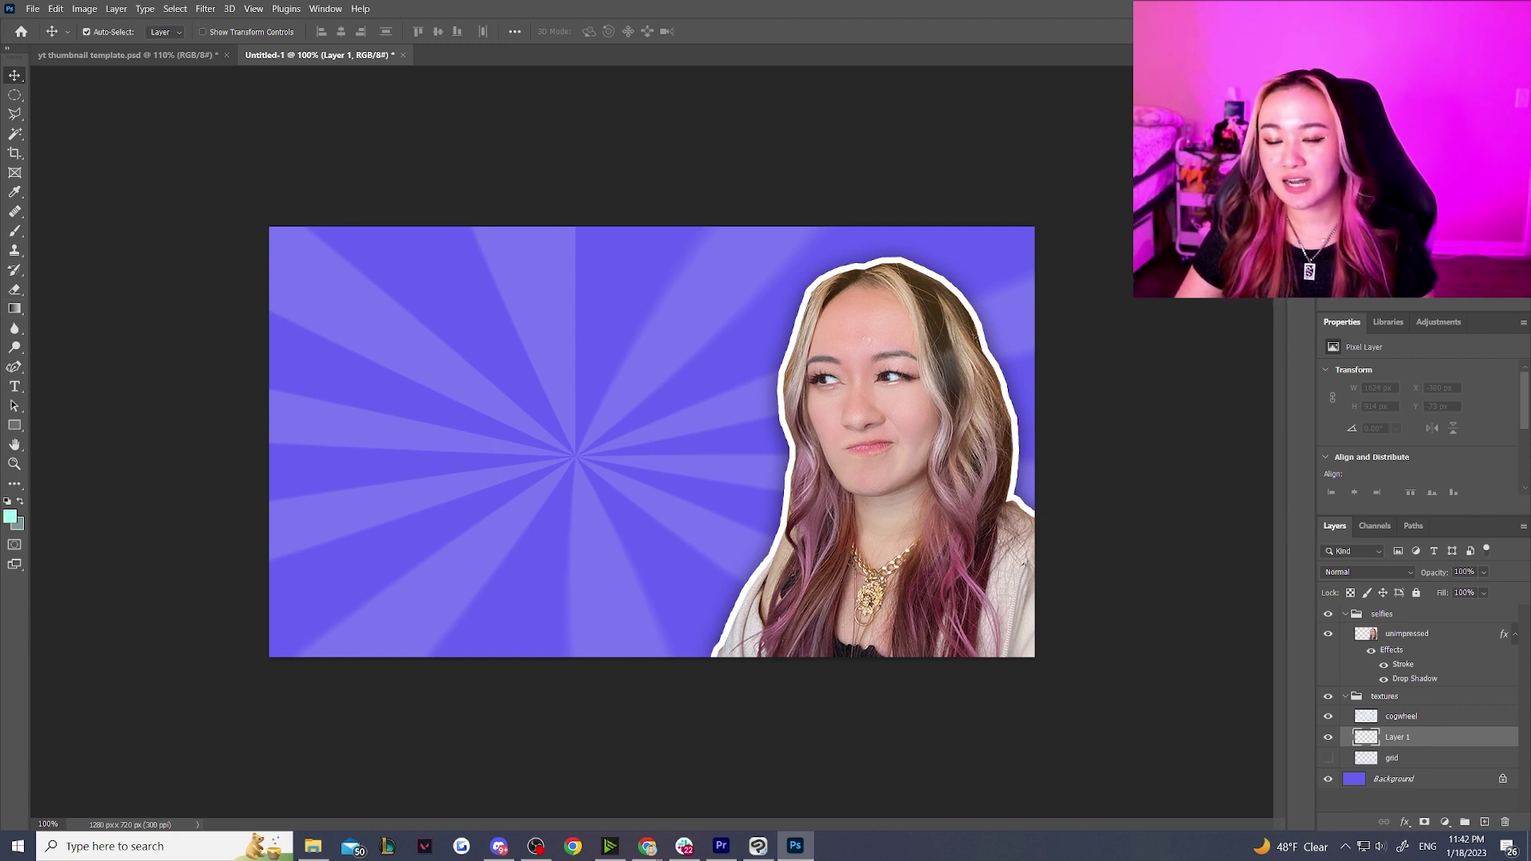
{"action": "left_click_drag", "start_coordinate": [289, 170], "coordinate": [449, 565]}
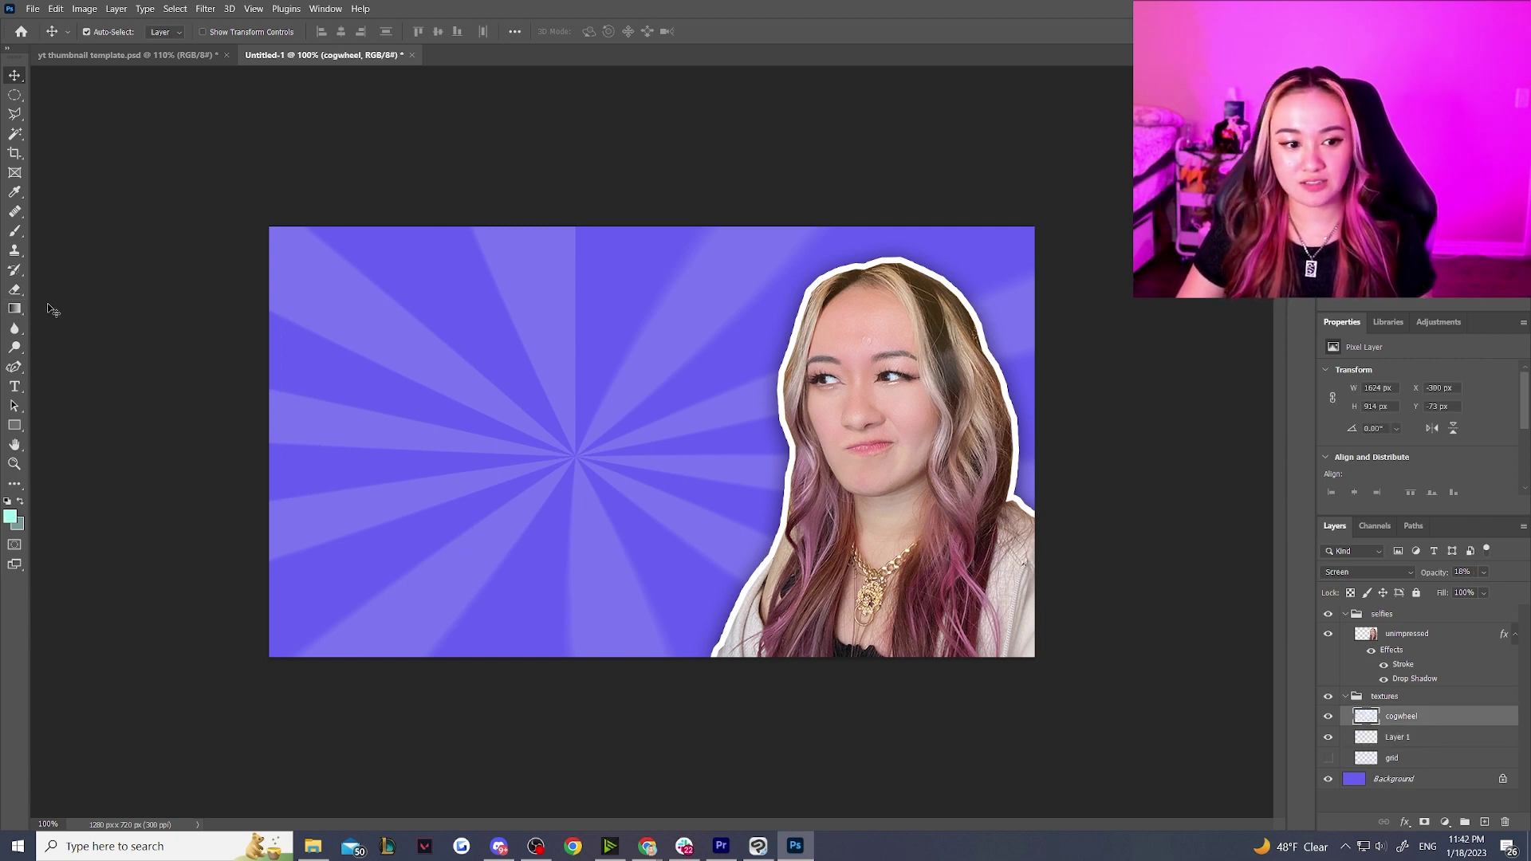
{"action": "left_click", "coordinate": [14, 309]}
{"action": "left_click_drag", "start_coordinate": [304, 206], "coordinate": [455, 484]}
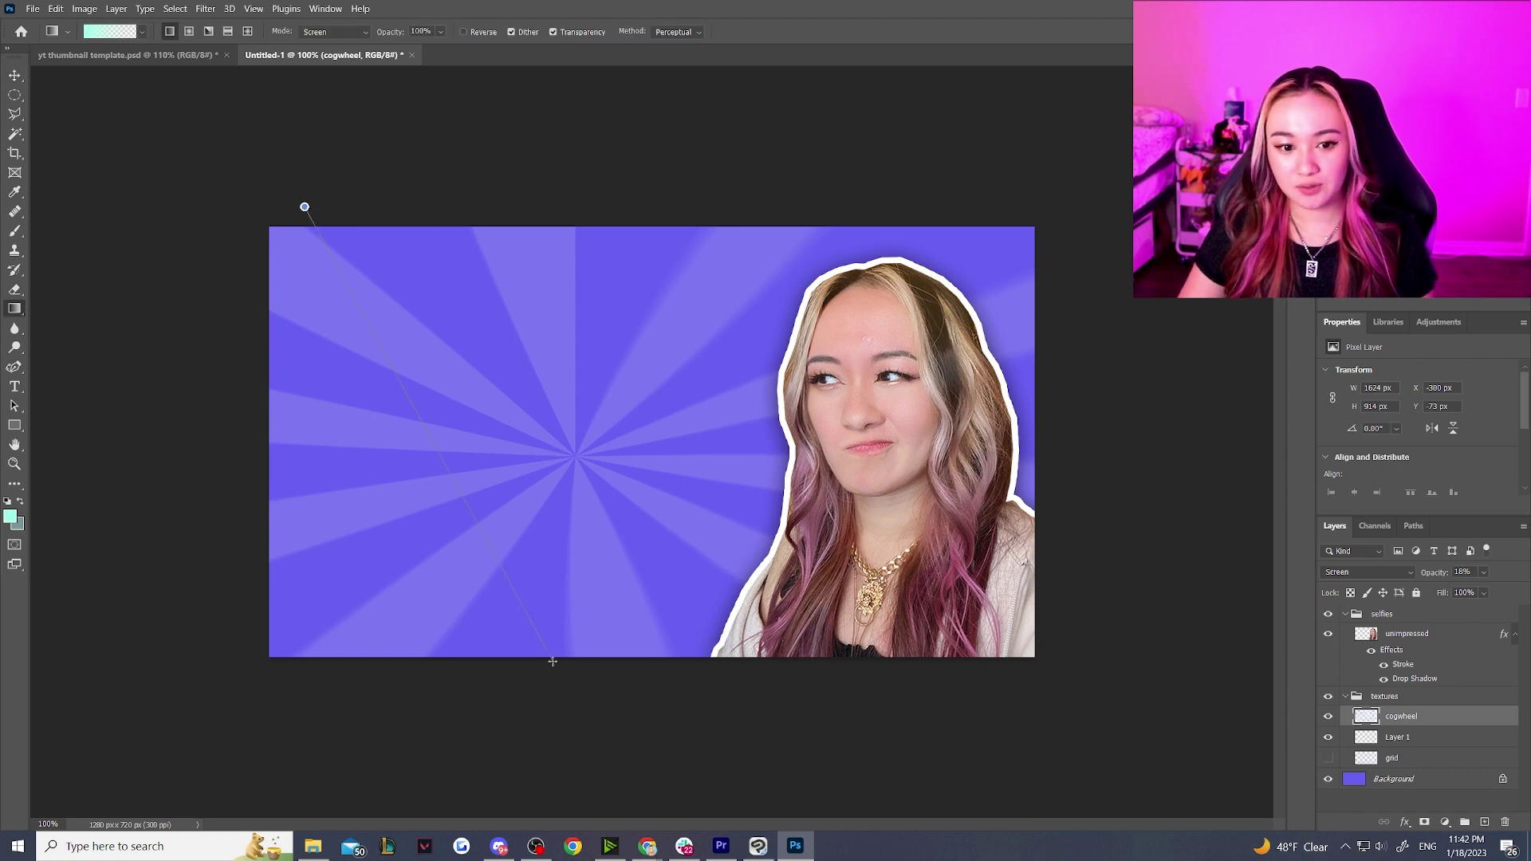
{"action": "left_click_drag", "start_coordinate": [552, 661], "coordinate": [553, 662]}
{"action": "left_click", "coordinate": [1409, 742]}
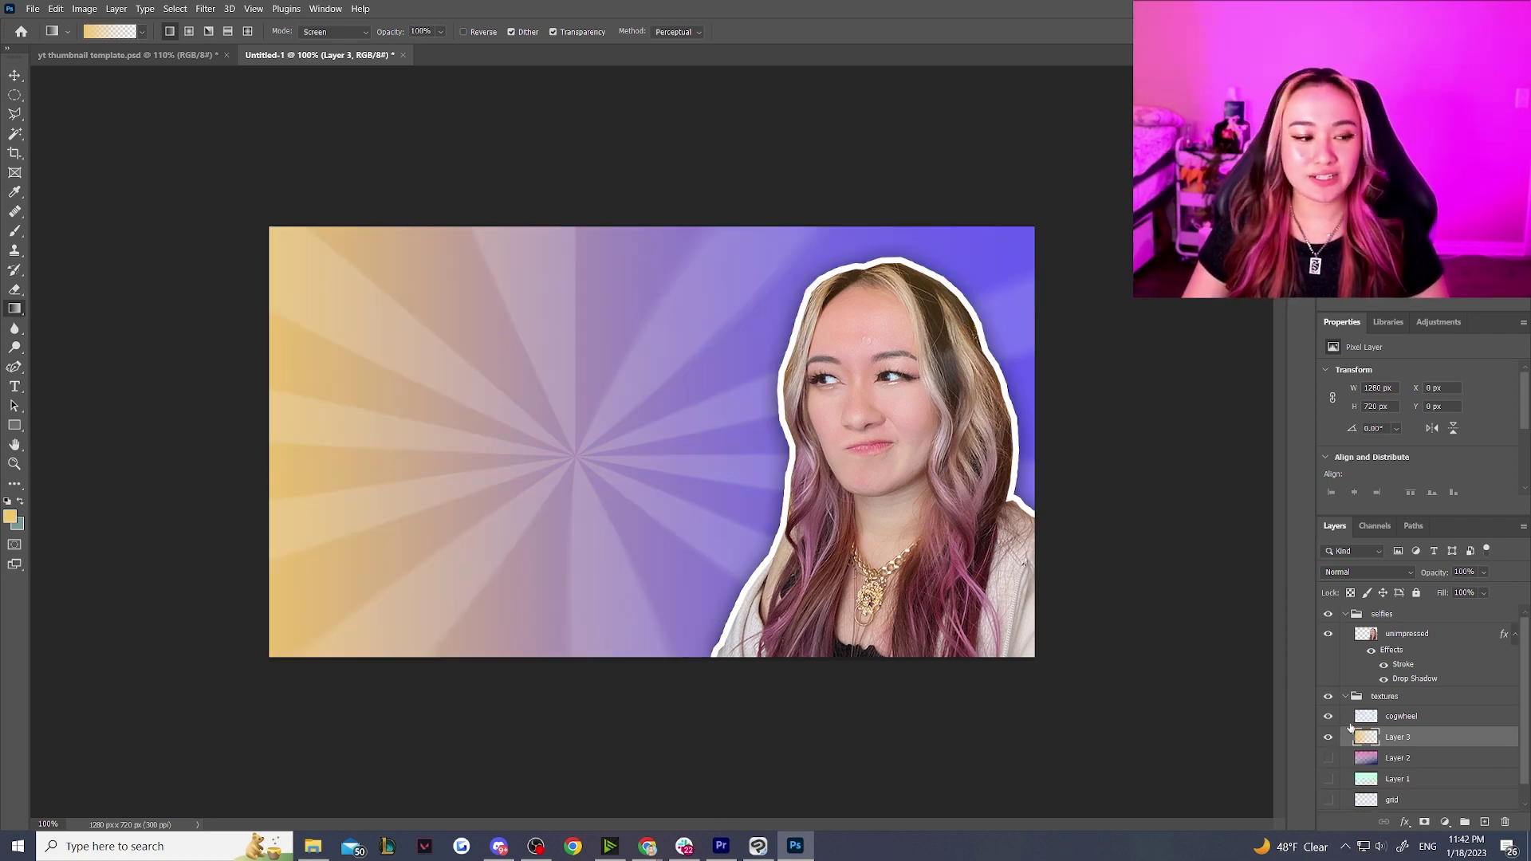
Step: Compare the teal, pink-purple and orange-to-purple gradient layers by toggling their visibility
{"action": "scroll", "coordinate": [1350, 727], "scroll_direction": "down", "scroll_amount": 1}
{"action": "left_click", "coordinate": [1328, 739]}
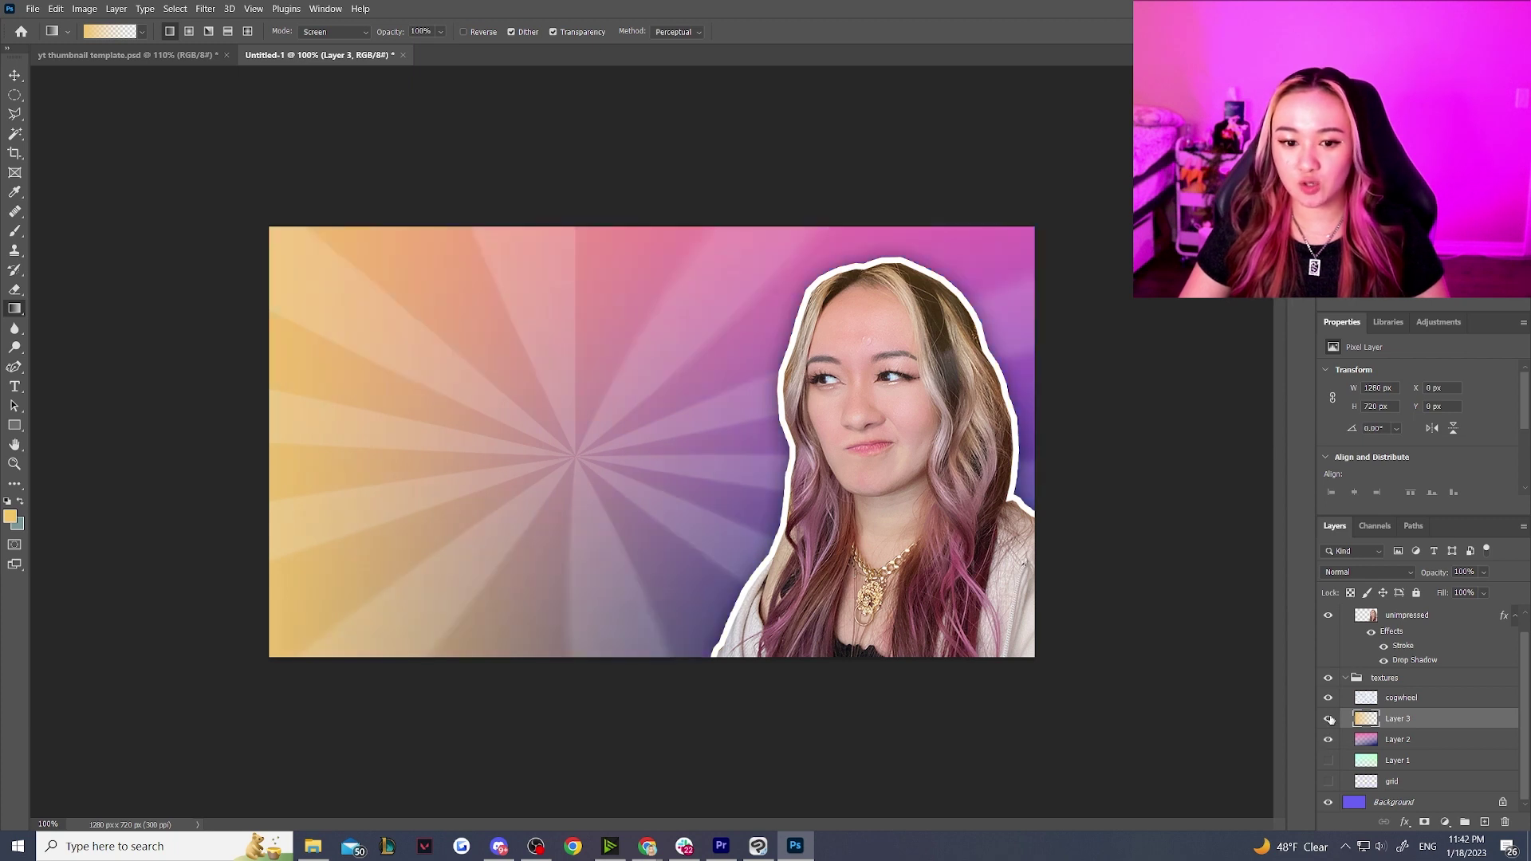
{"action": "left_click", "coordinate": [1329, 719]}
{"action": "left_click", "coordinate": [1328, 741]}
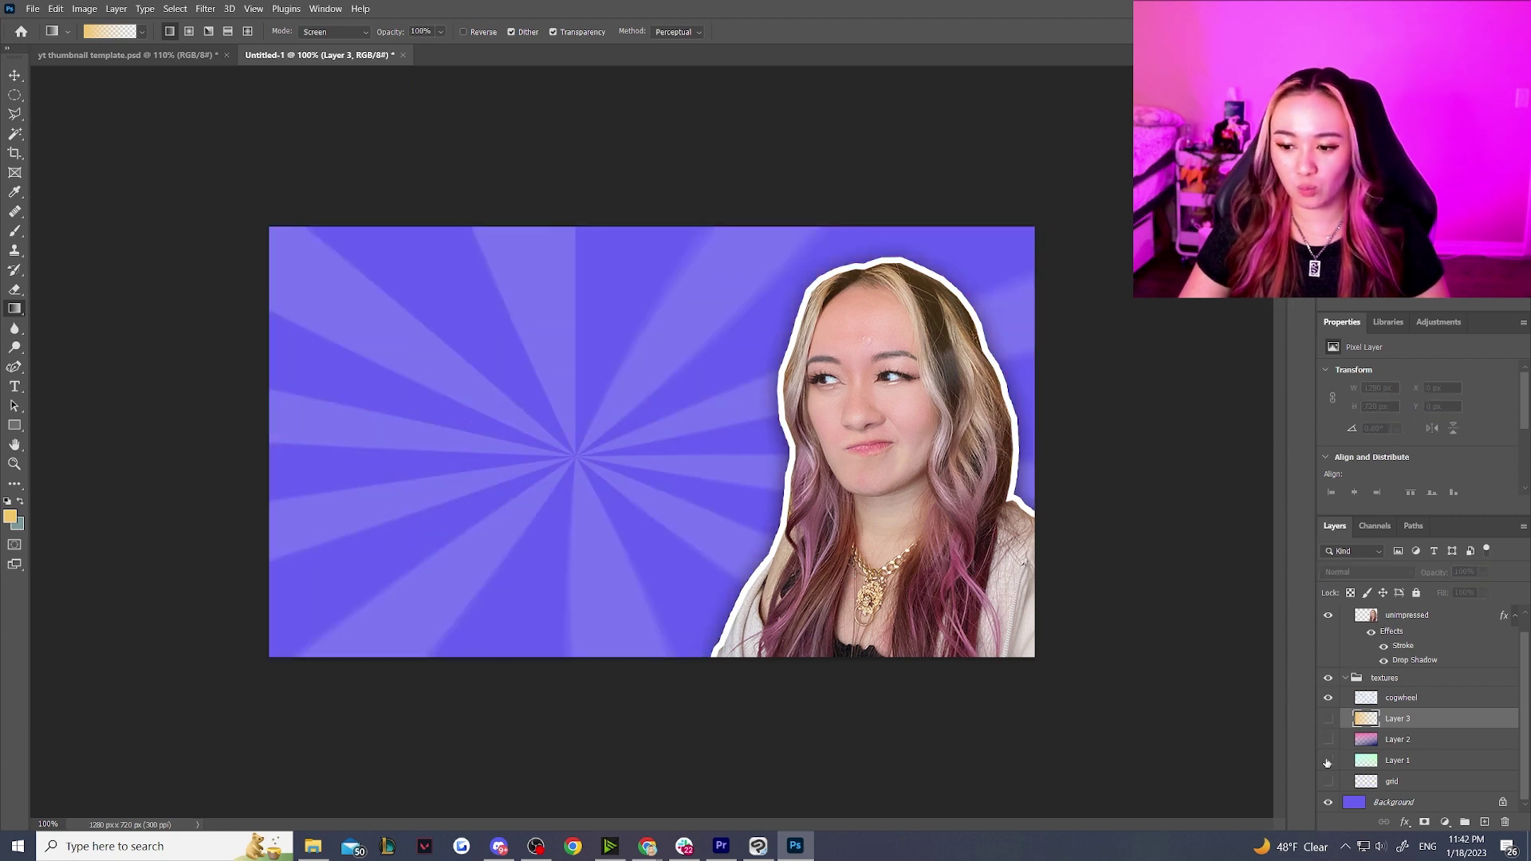
{"action": "left_click", "coordinate": [1327, 760]}
{"action": "left_click", "coordinate": [1328, 761]}
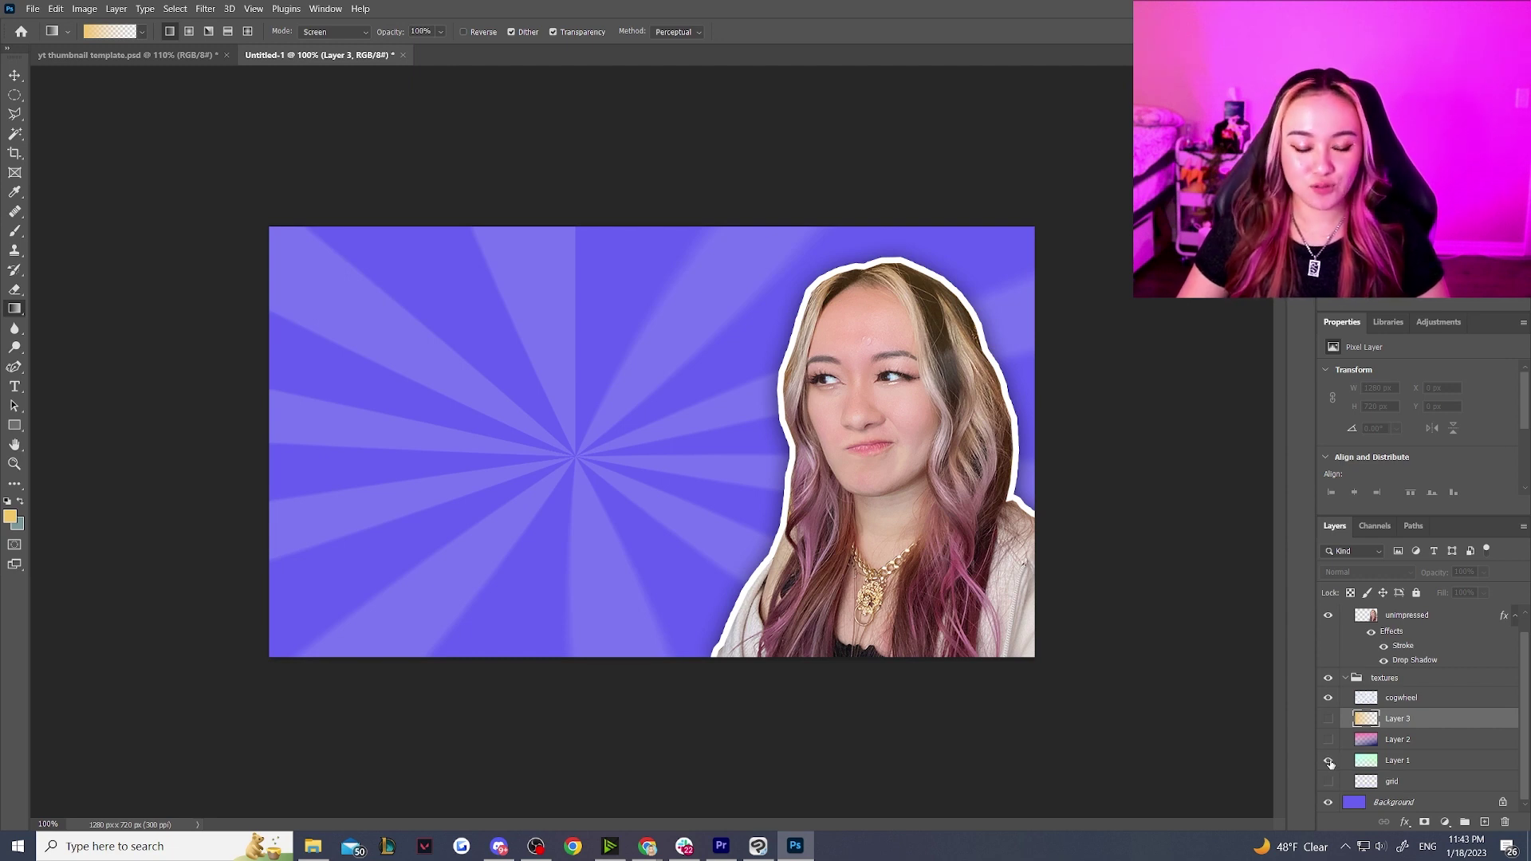
{"action": "left_click", "coordinate": [1329, 762]}
{"action": "left_click", "coordinate": [1328, 762]}
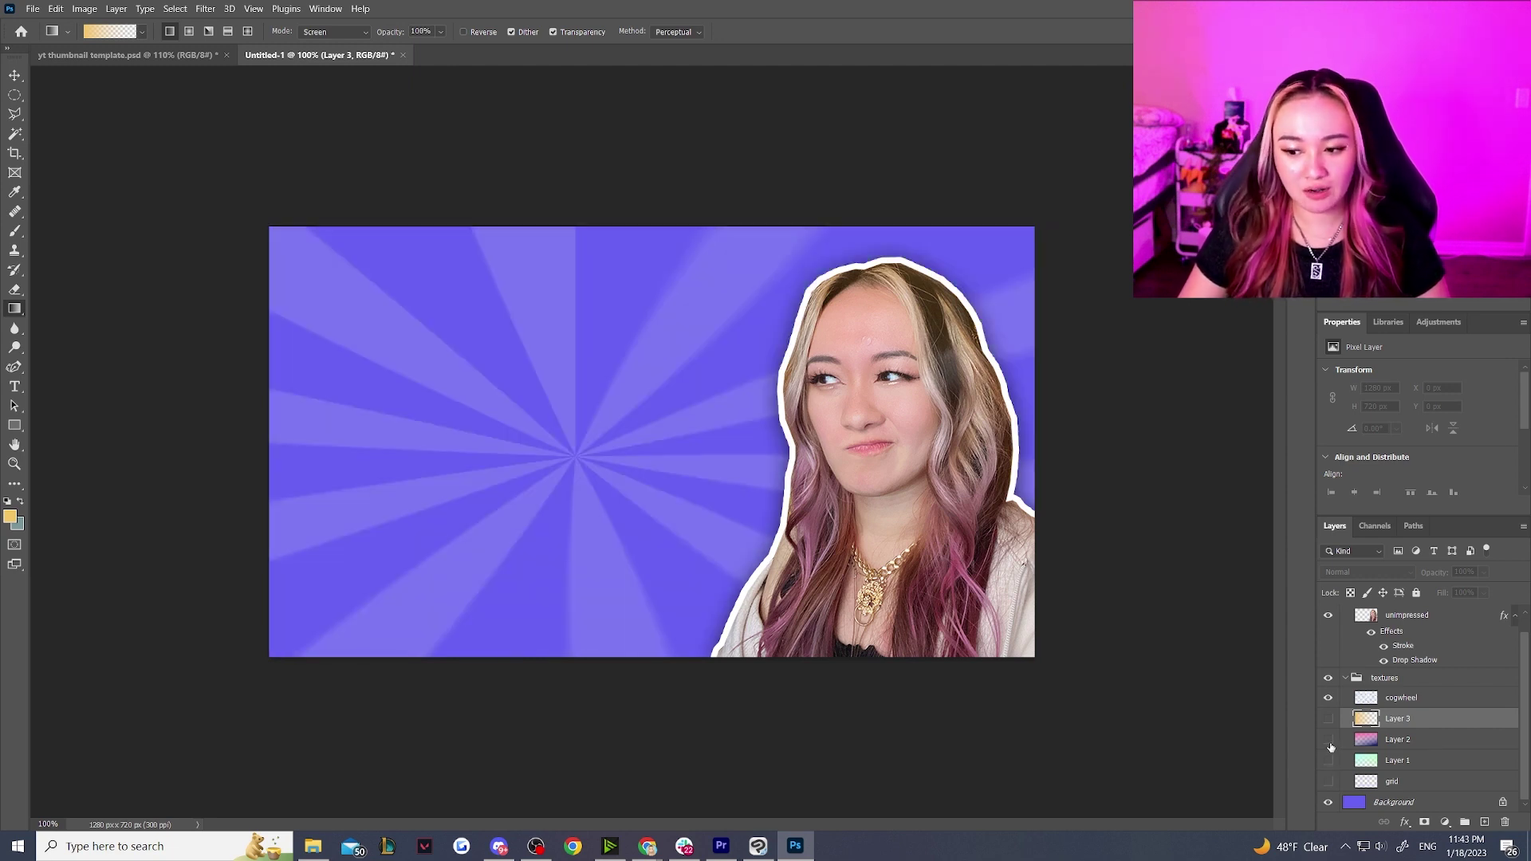
{"action": "left_click", "coordinate": [1329, 740]}
{"action": "left_click", "coordinate": [1329, 741]}
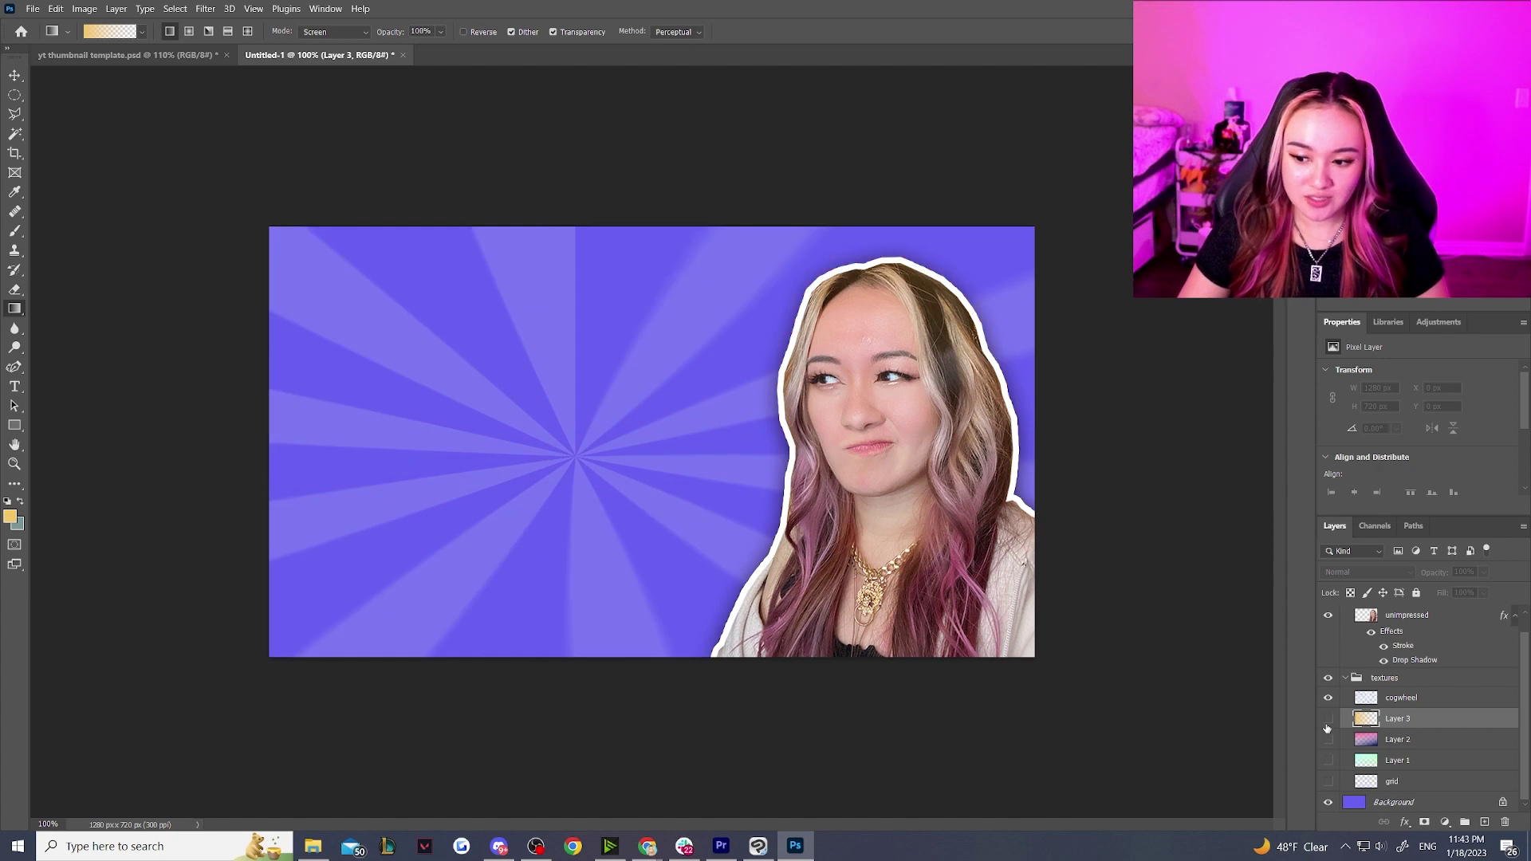
{"action": "left_click", "coordinate": [1328, 720]}
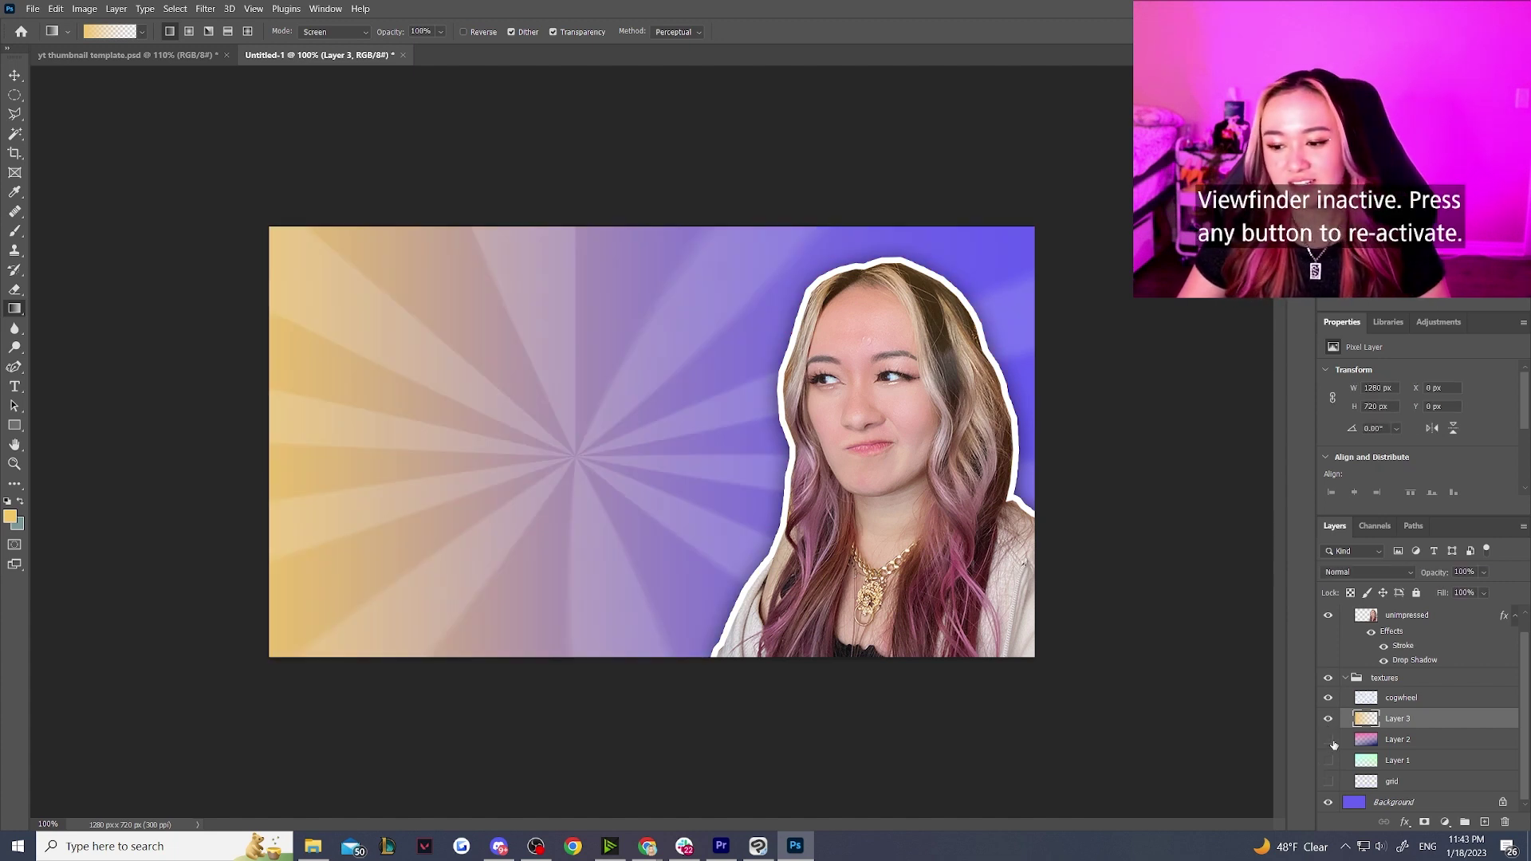
Step: Name the layers gradient 1–3, leaving gradients 2 and 3 visible and gradient 1 hidden
{"action": "double_click", "coordinate": [1403, 767]}
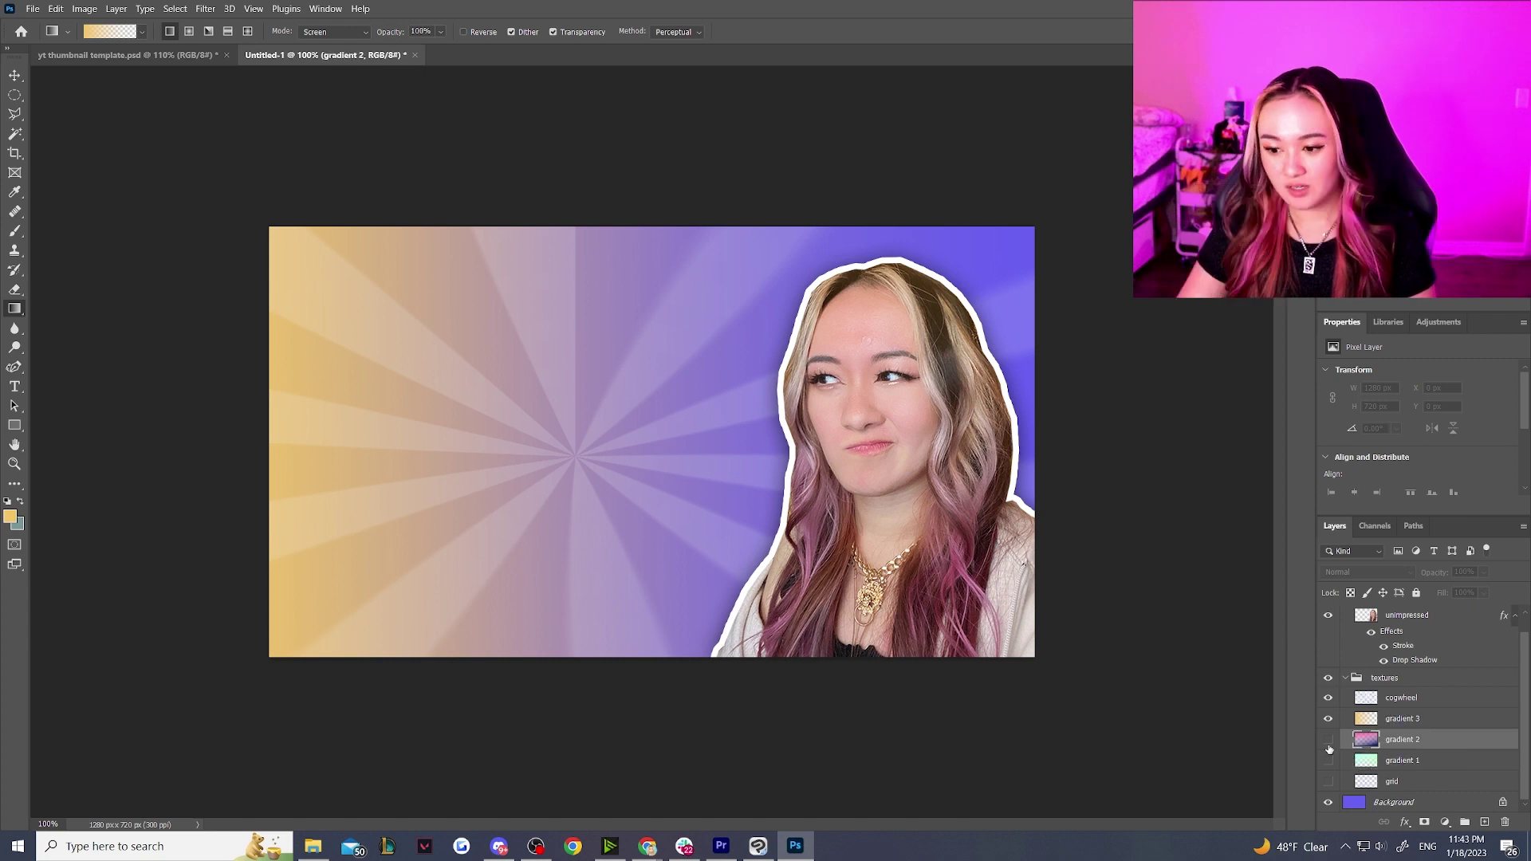
{"action": "left_click", "coordinate": [1328, 741]}
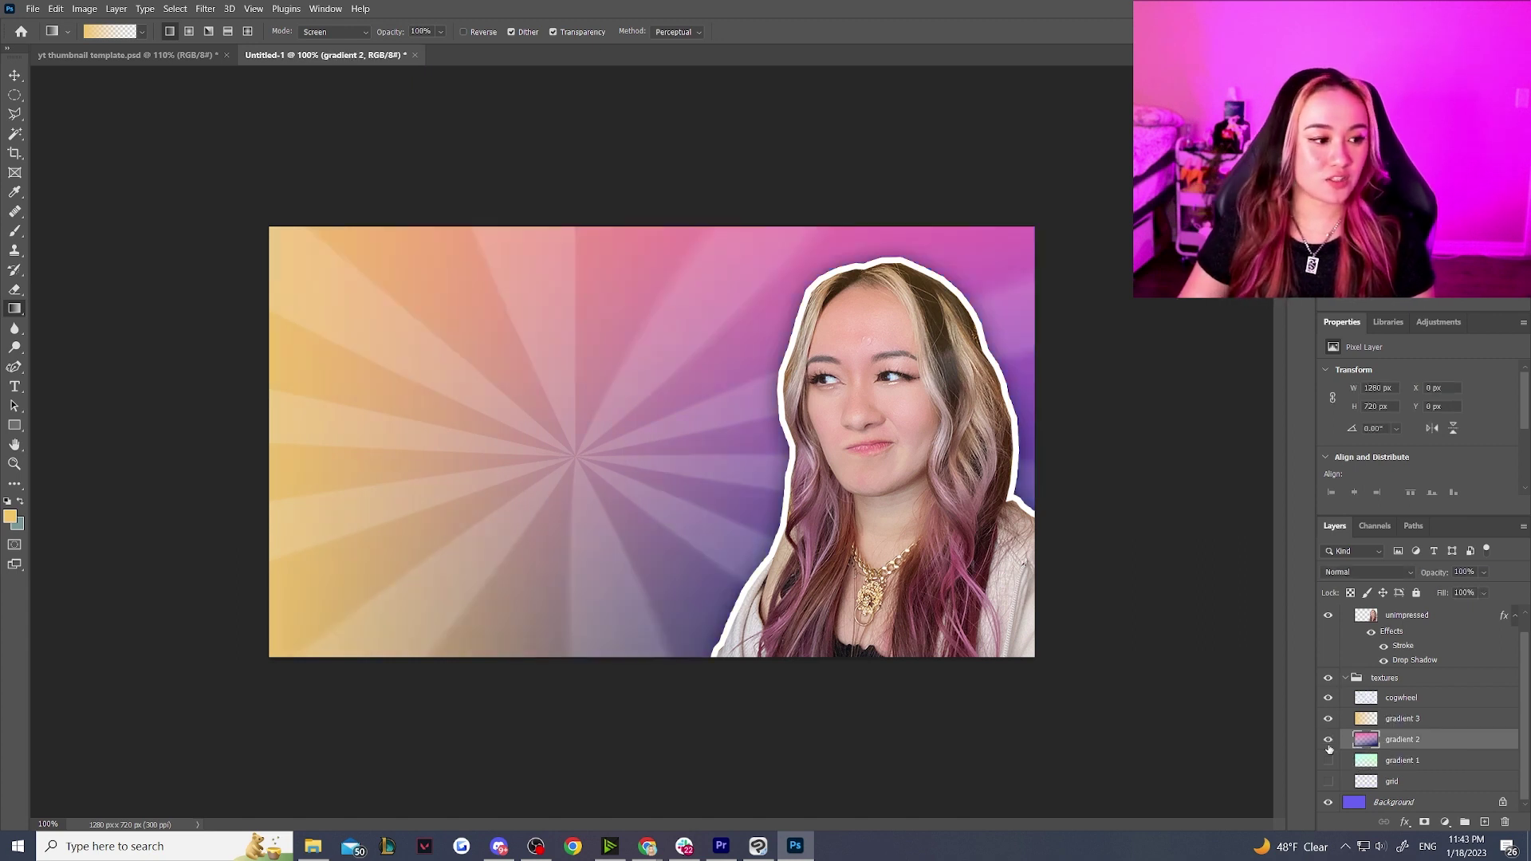
{"action": "left_click", "coordinate": [1328, 762]}
{"action": "left_click", "coordinate": [1328, 761]}
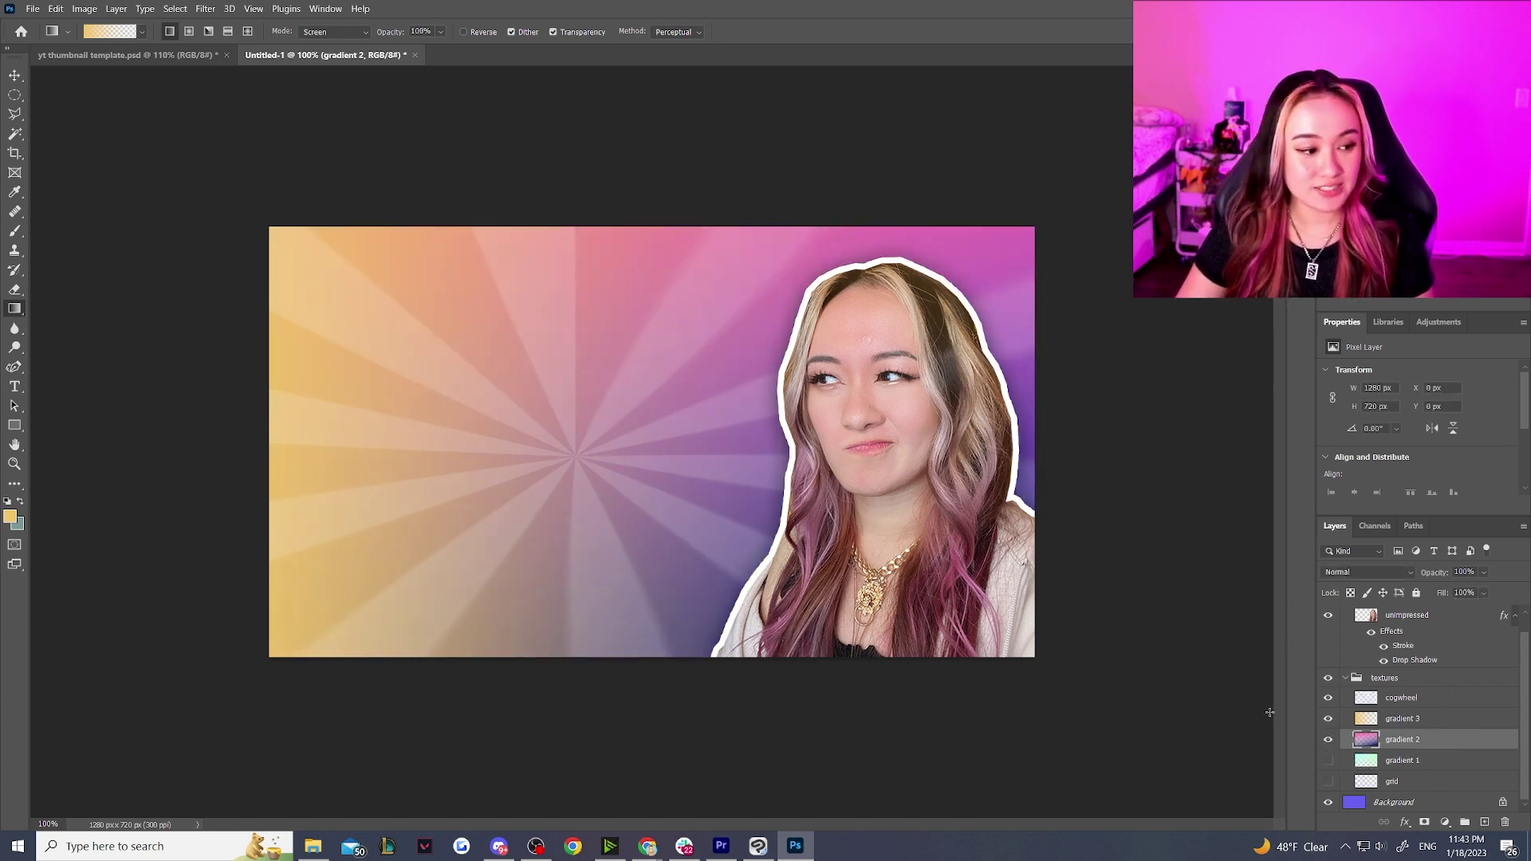
{"action": "left_click", "coordinate": [1436, 702]}
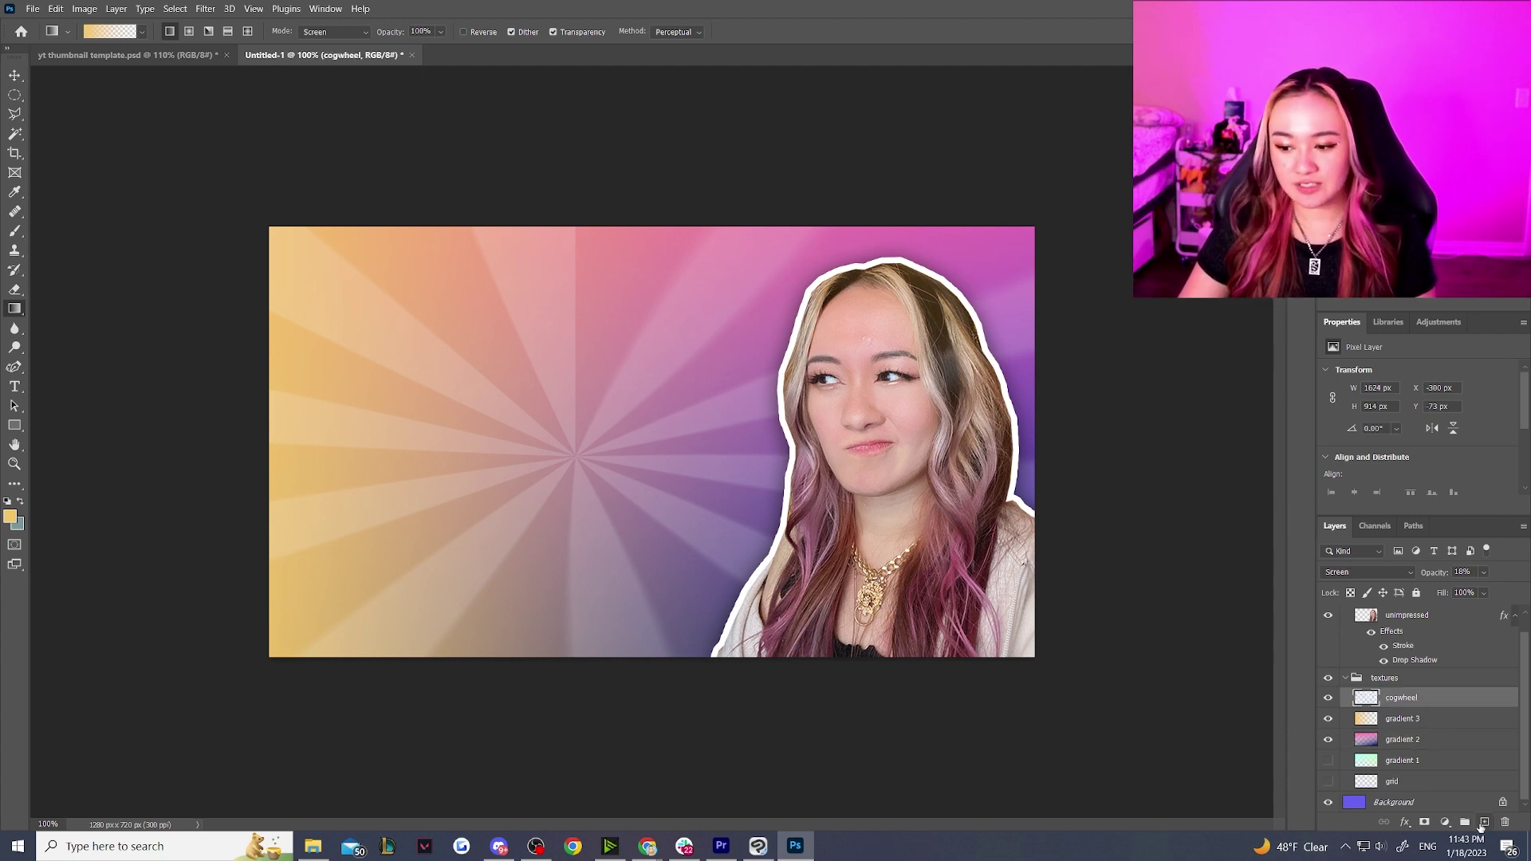
Step: Fill a new layer above cogwheel with dark navy using the Paint Bucket
{"action": "left_click", "coordinate": [1482, 822]}
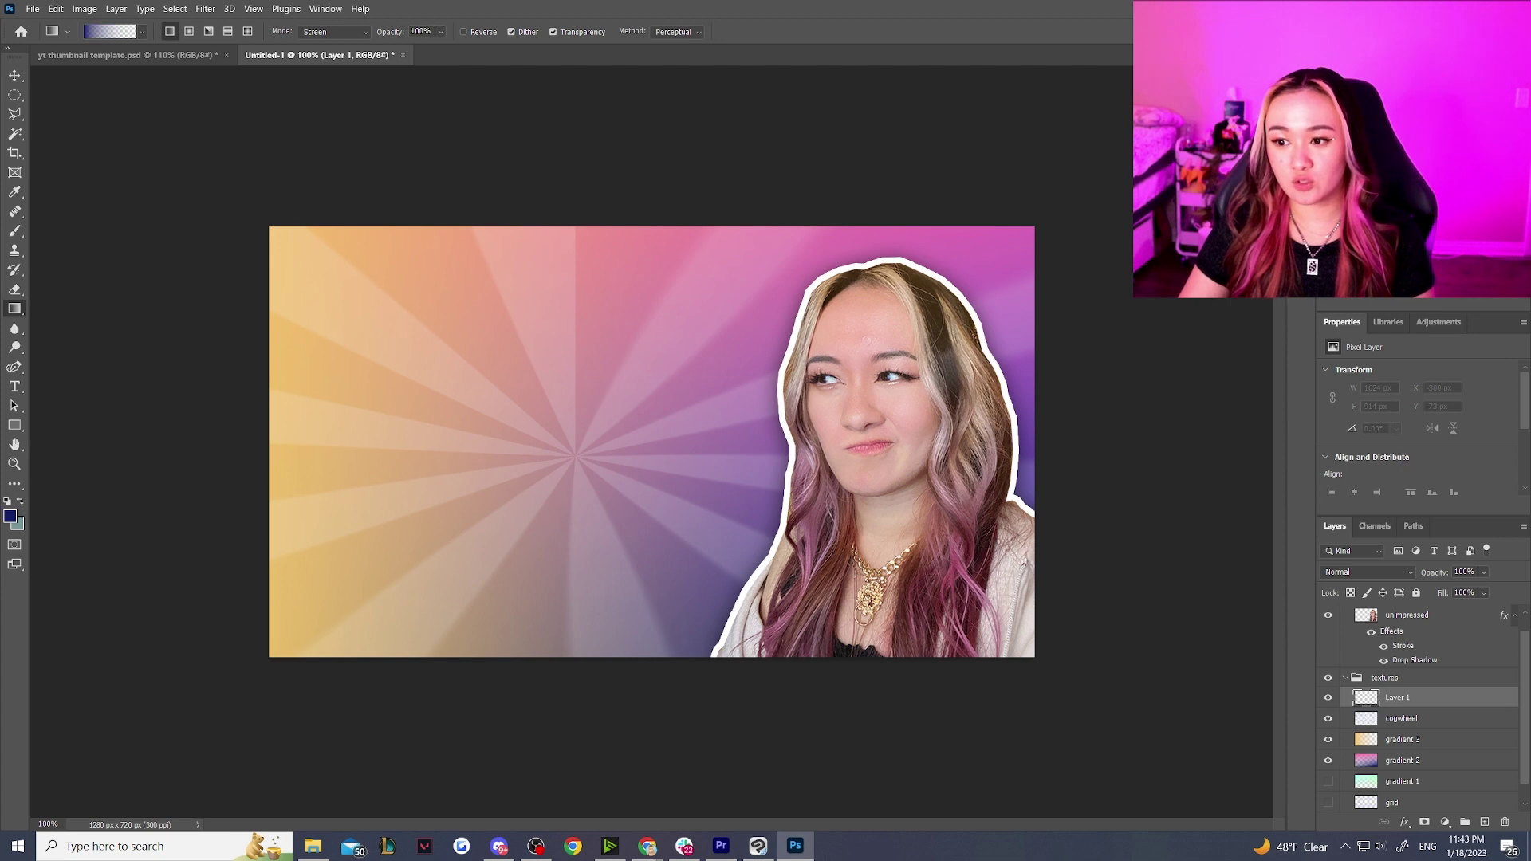
{"action": "right_click", "coordinate": [16, 310]}
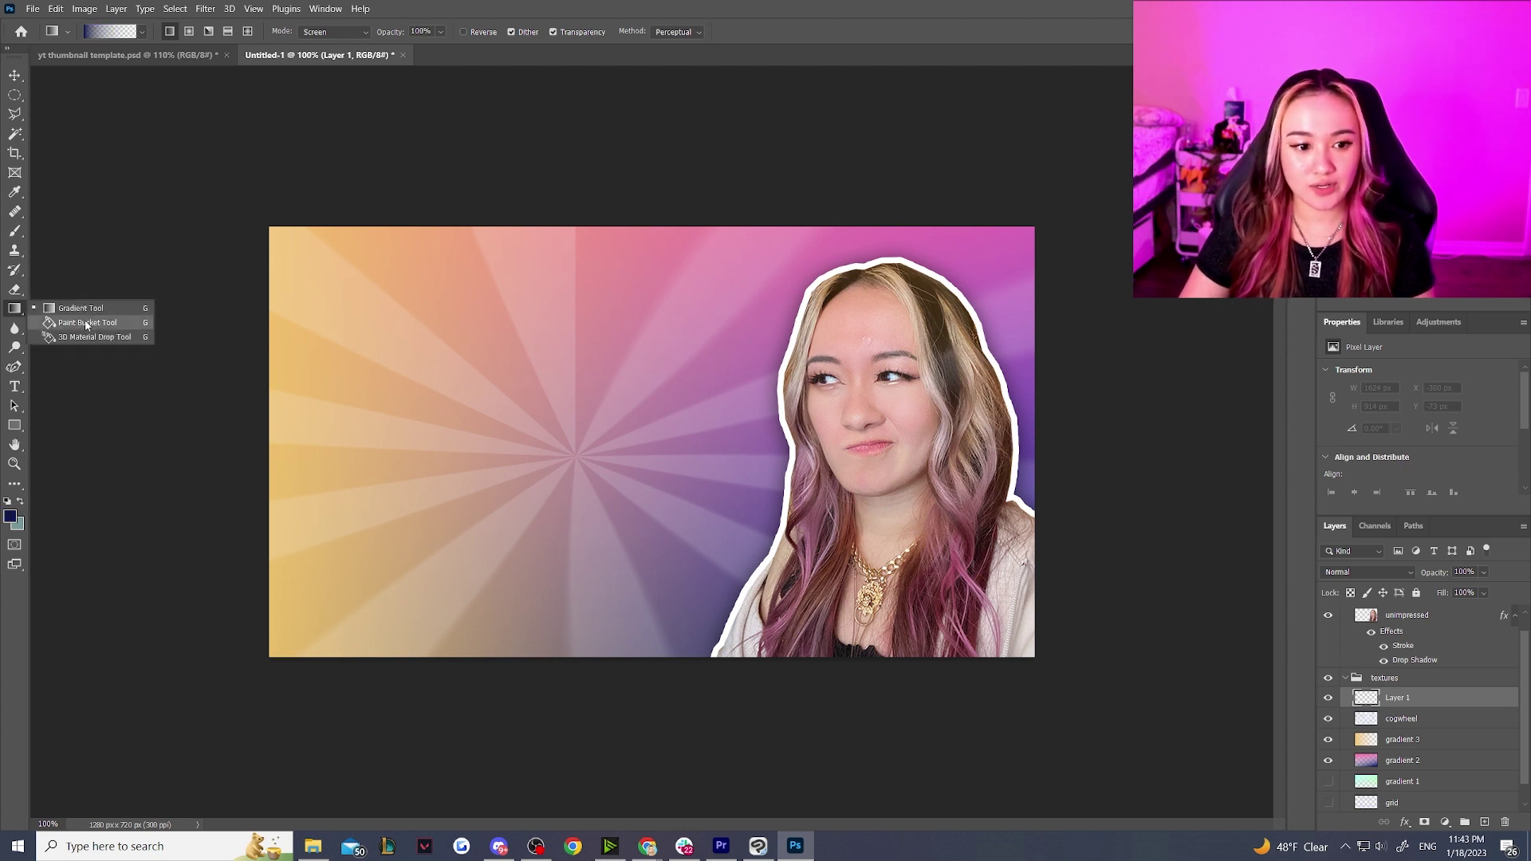
{"action": "left_click", "coordinate": [88, 325]}
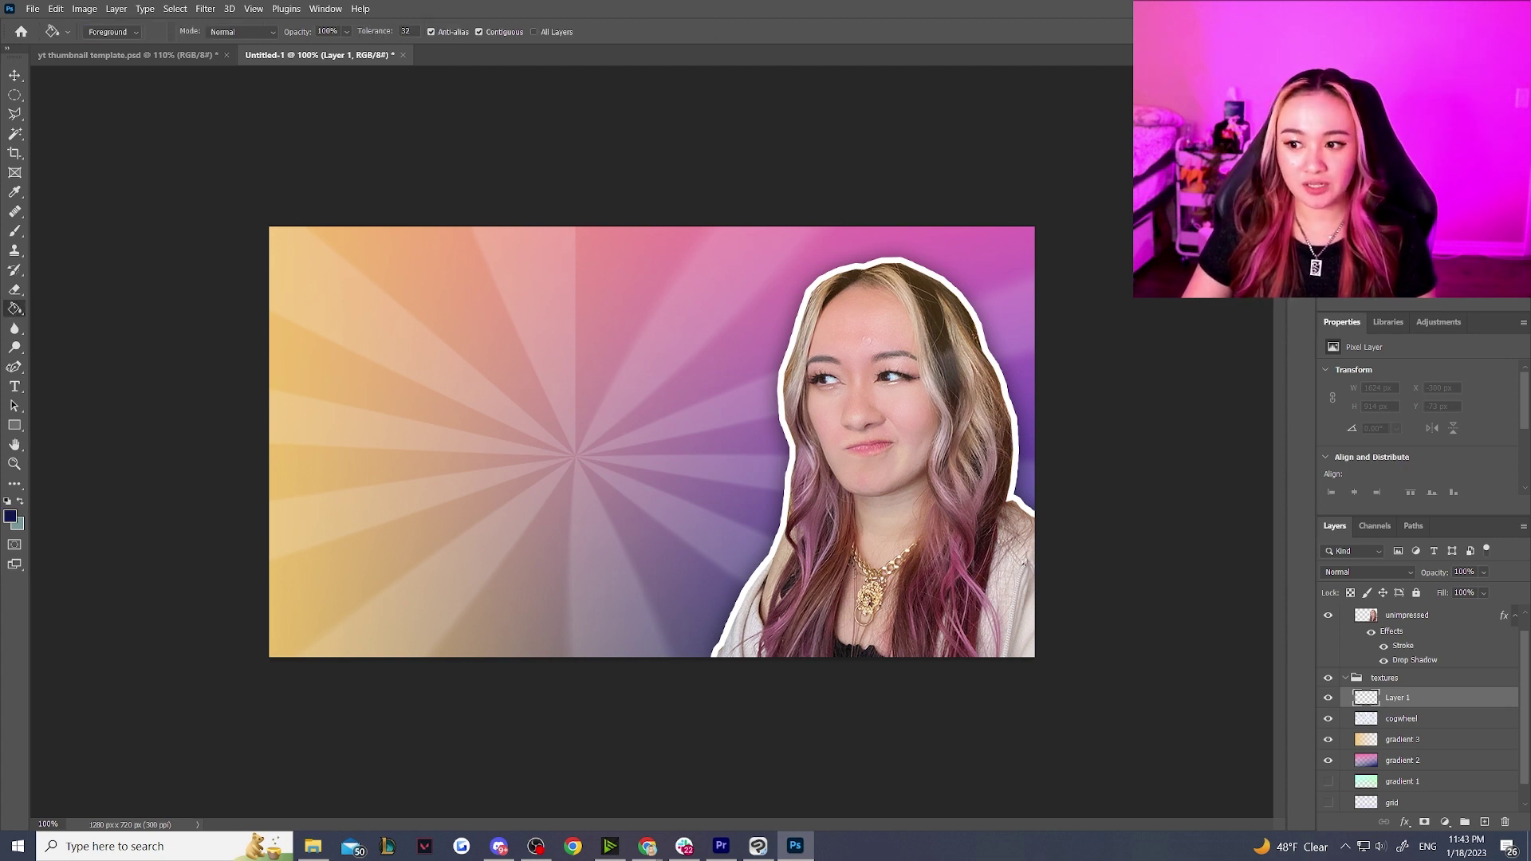
{"action": "left_click", "coordinate": [597, 439]}
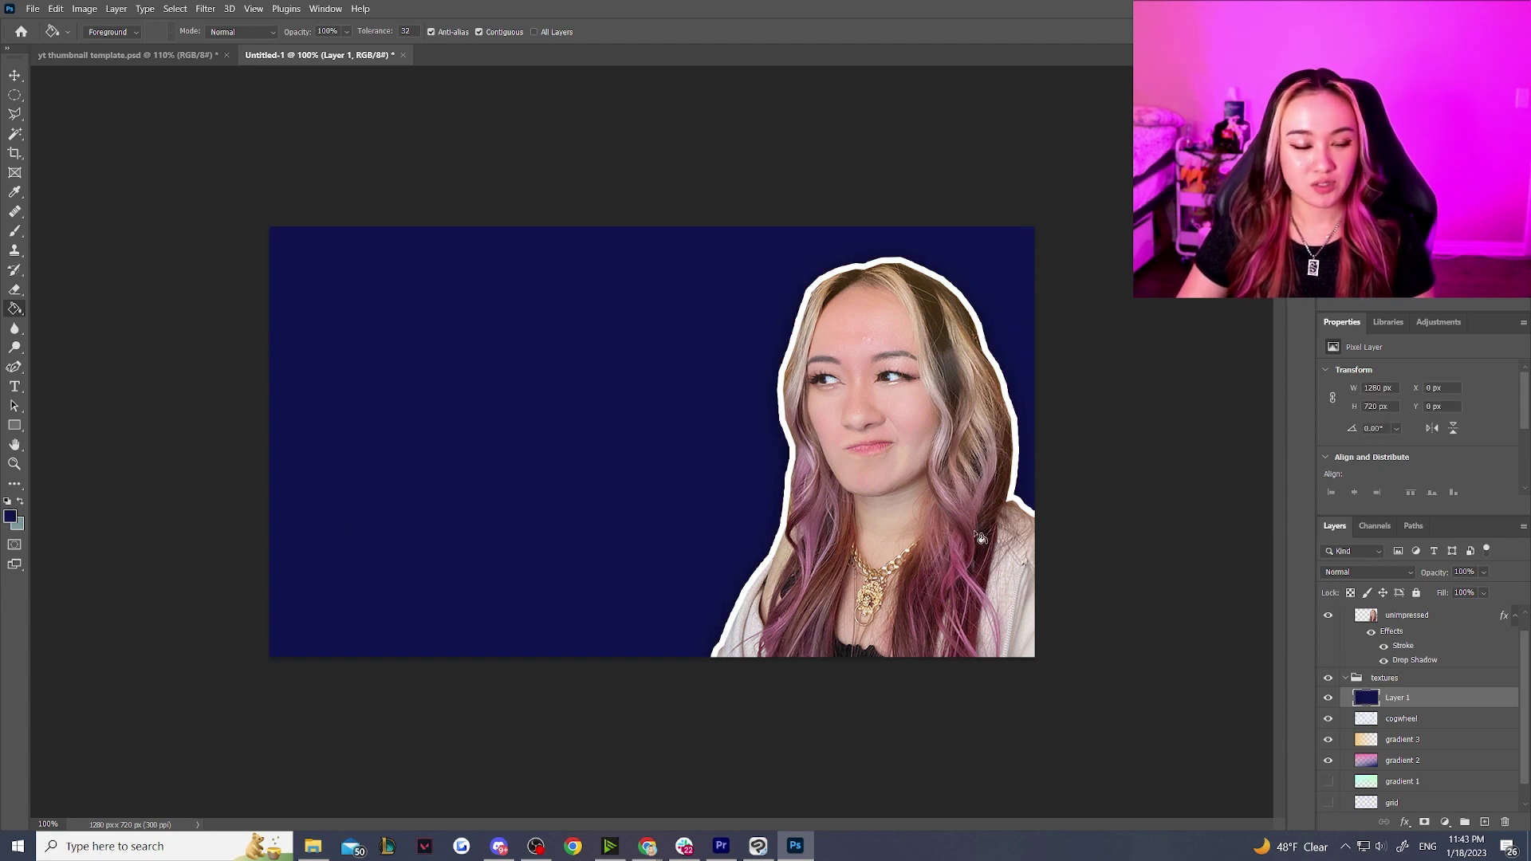
Step: Blend the navy layer as Multiply at 46%, move it below cogwheel, and hide it
{"action": "left_click", "coordinate": [1368, 572]}
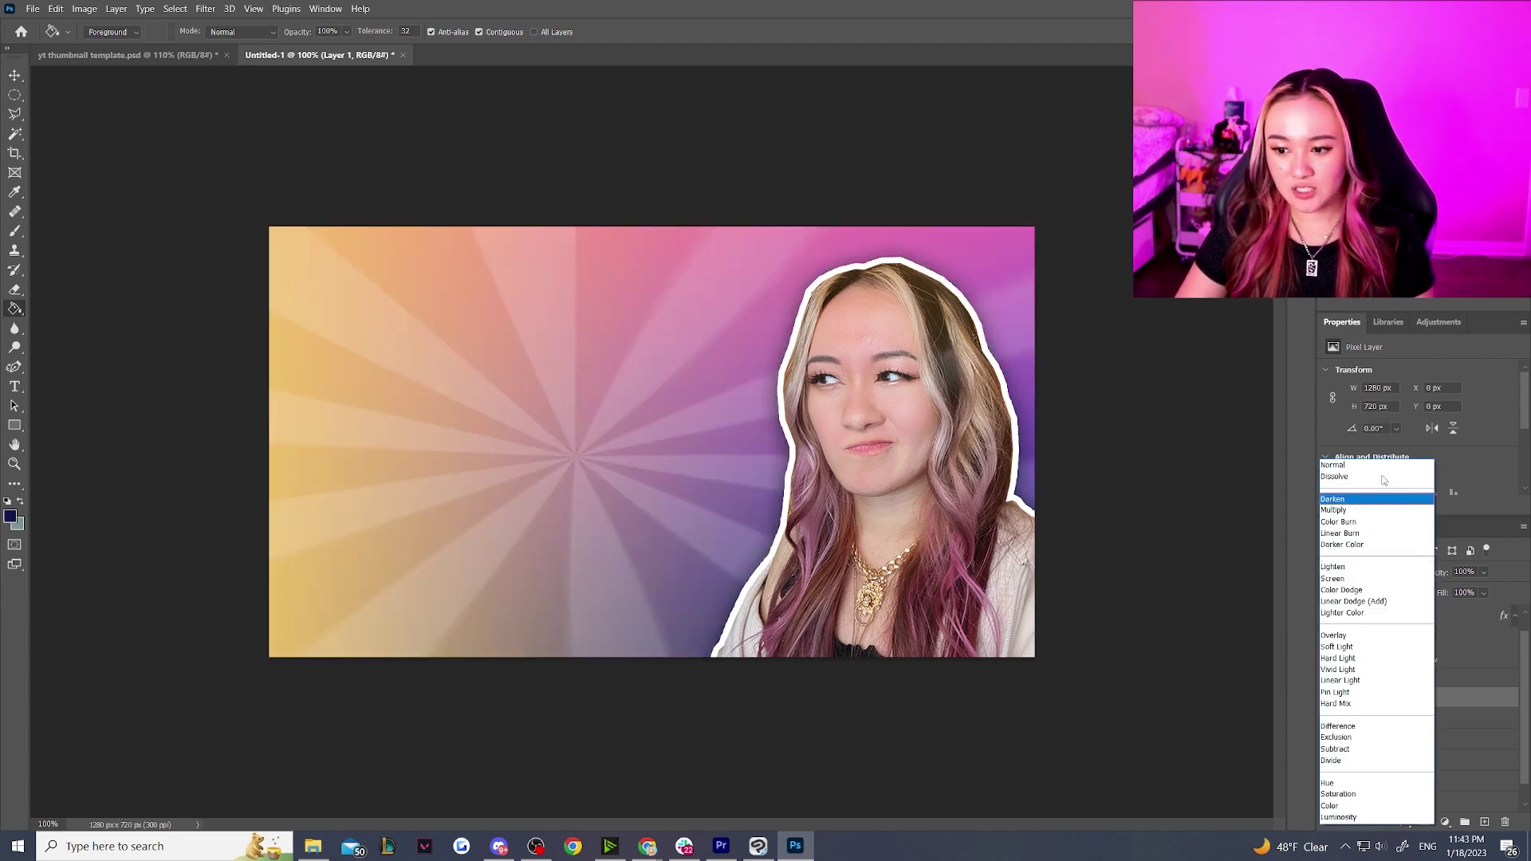
{"action": "left_click", "coordinate": [1353, 513]}
{"action": "left_click_drag", "start_coordinate": [1453, 592], "coordinate": [1463, 592]}
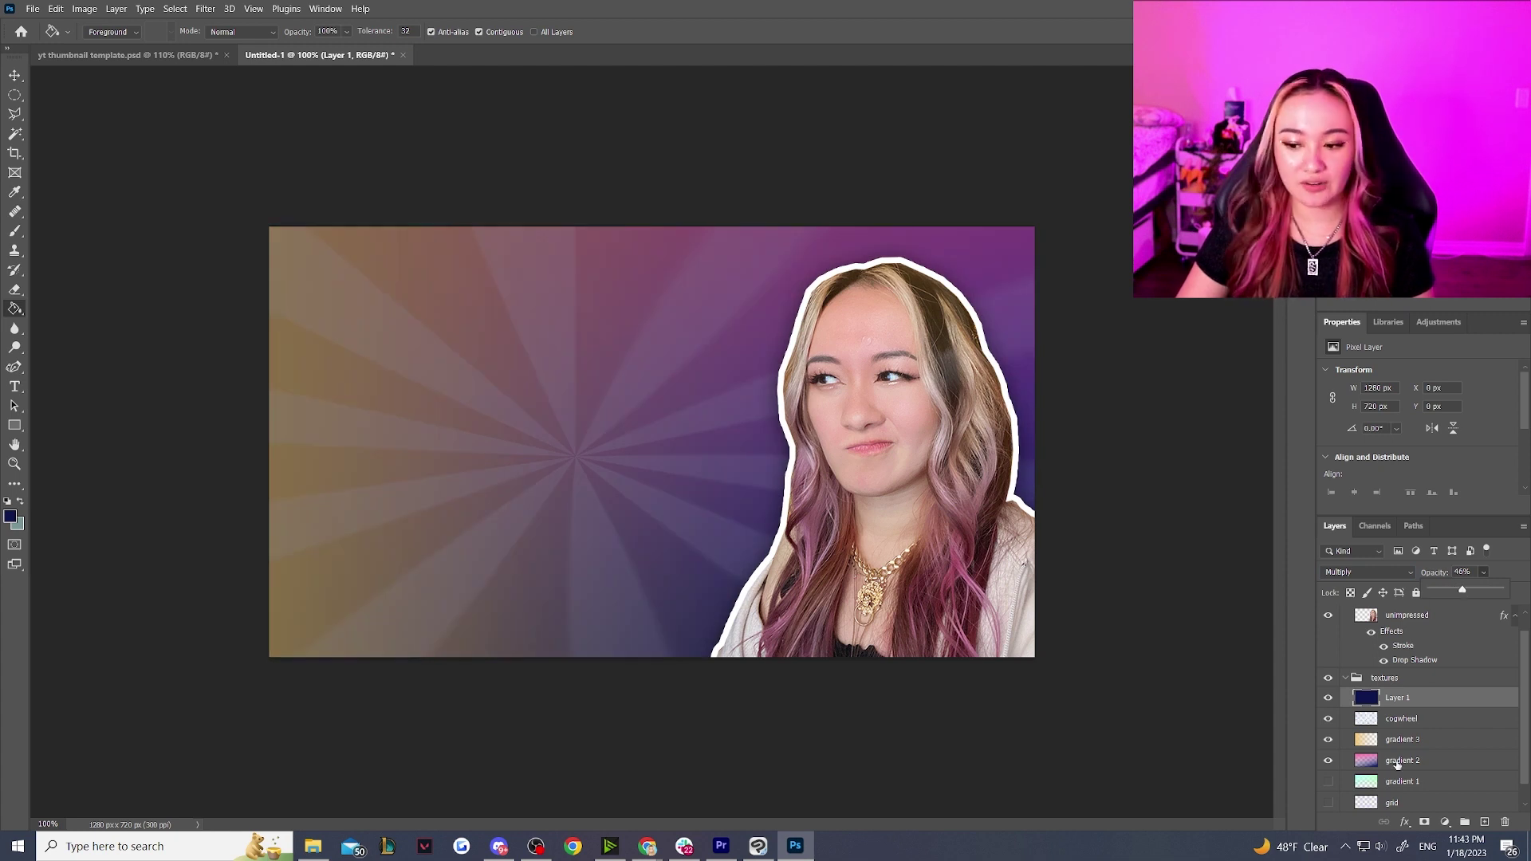
{"action": "mouse_move", "coordinate": [1411, 702]}
{"action": "left_mouse_down"}
{"action": "mouse_move", "coordinate": [1401, 745]}
{"action": "mouse_move", "coordinate": [1400, 716]}
{"action": "left_mouse_up"}
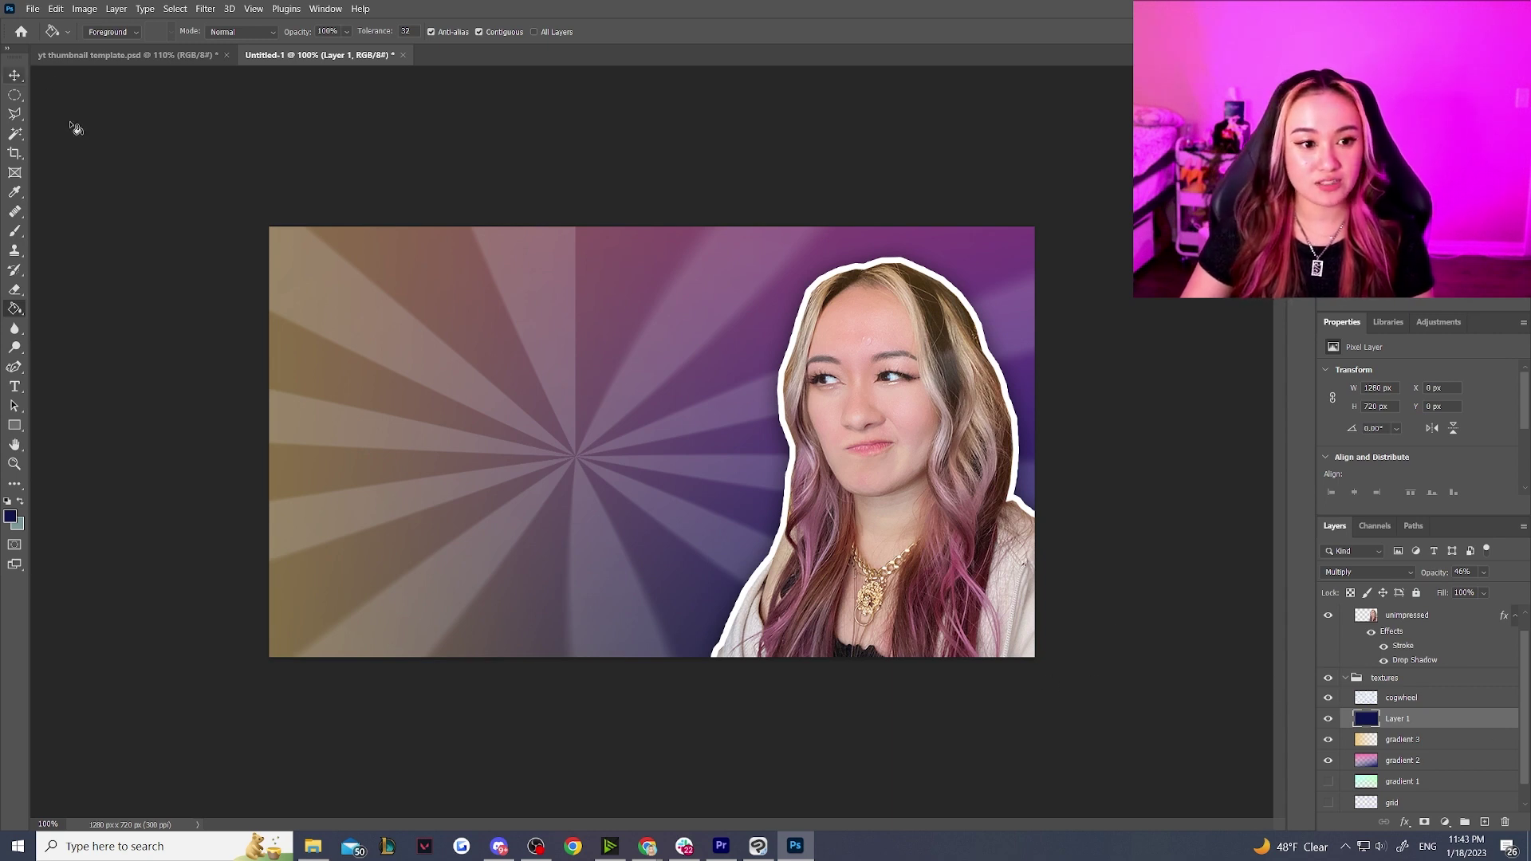
{"action": "left_click", "coordinate": [1328, 716]}
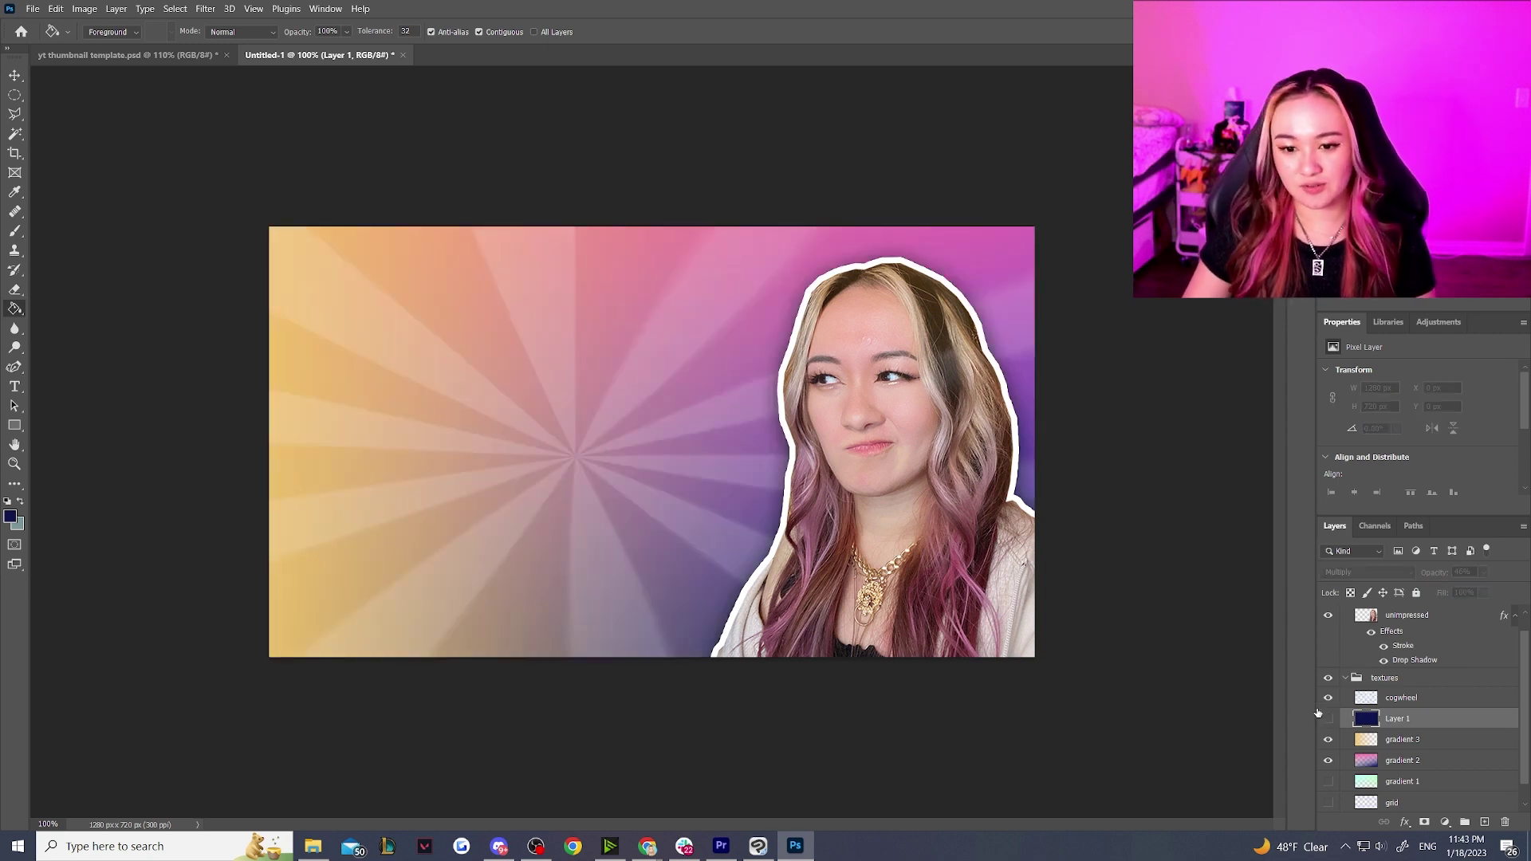
{"action": "left_click", "coordinate": [15, 76]}
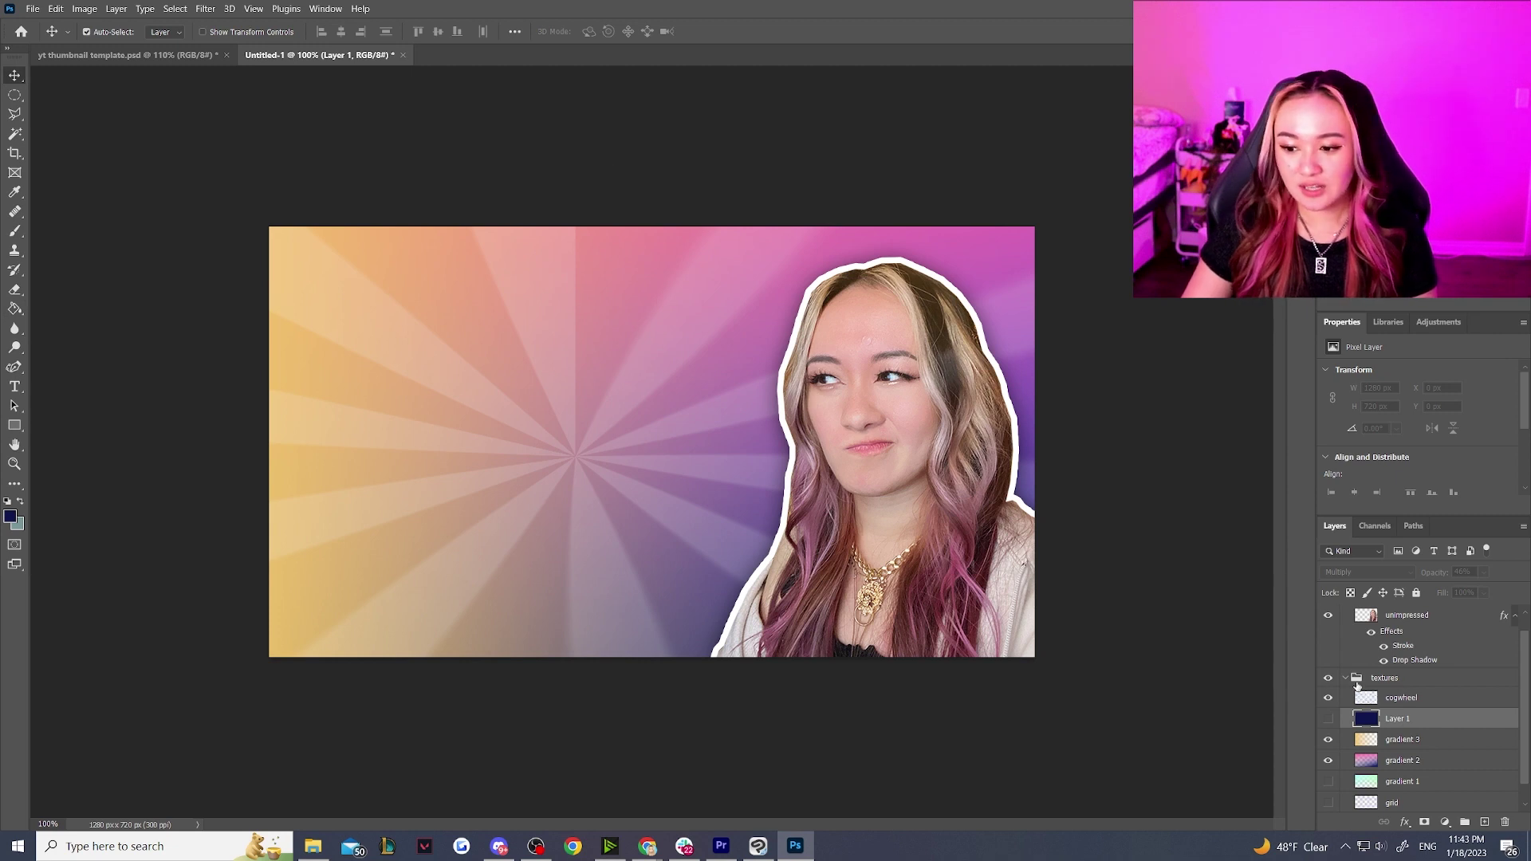
Step: Collapse the textures and selfies groups and select the selfies group
{"action": "left_click", "coordinate": [1346, 678]}
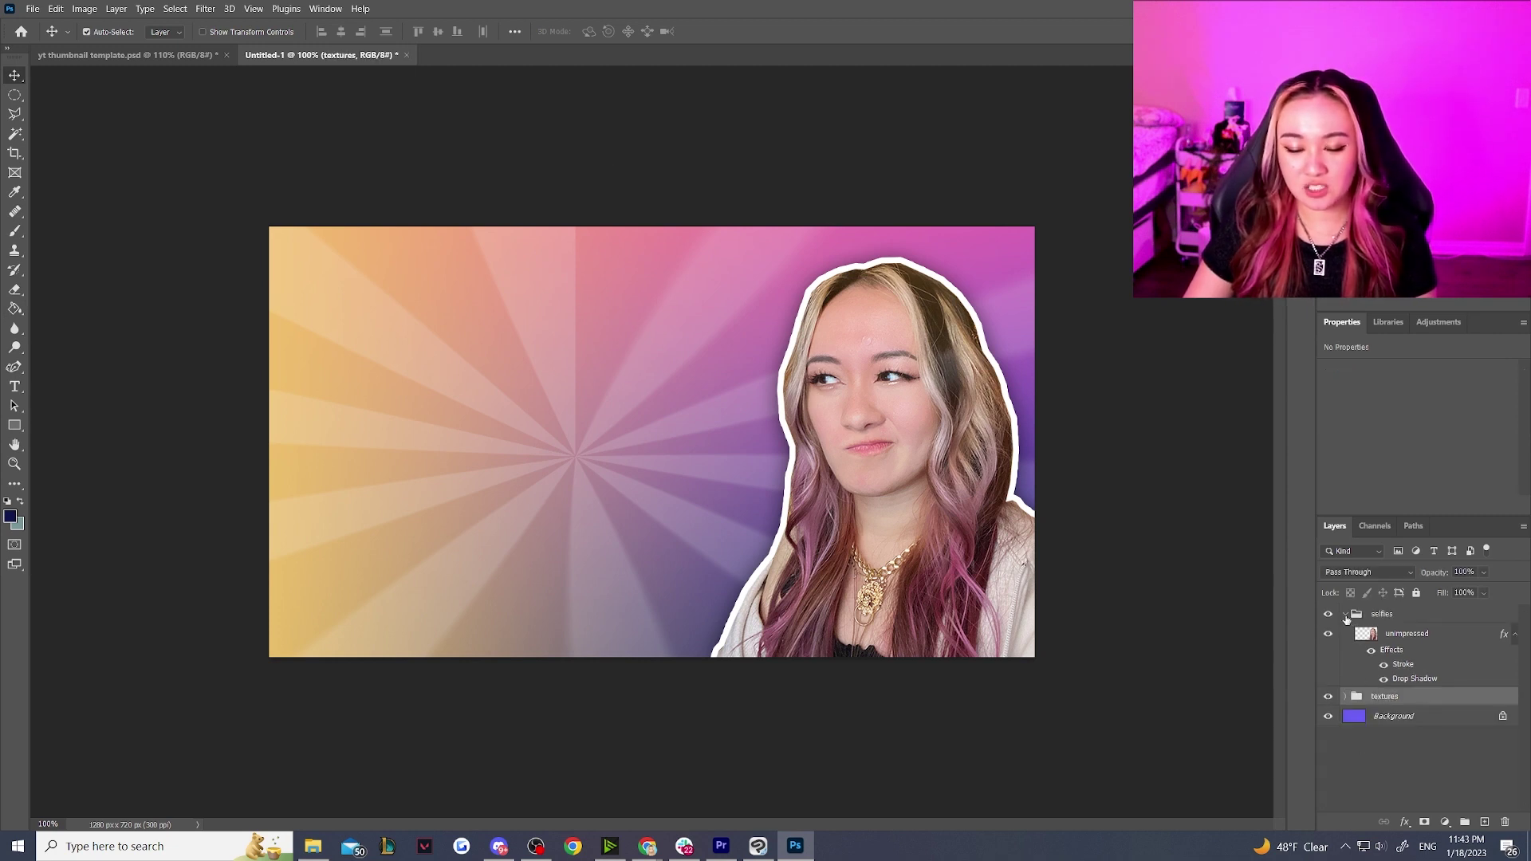
{"action": "left_click", "coordinate": [1346, 616]}
{"action": "left_click", "coordinate": [1412, 616]}
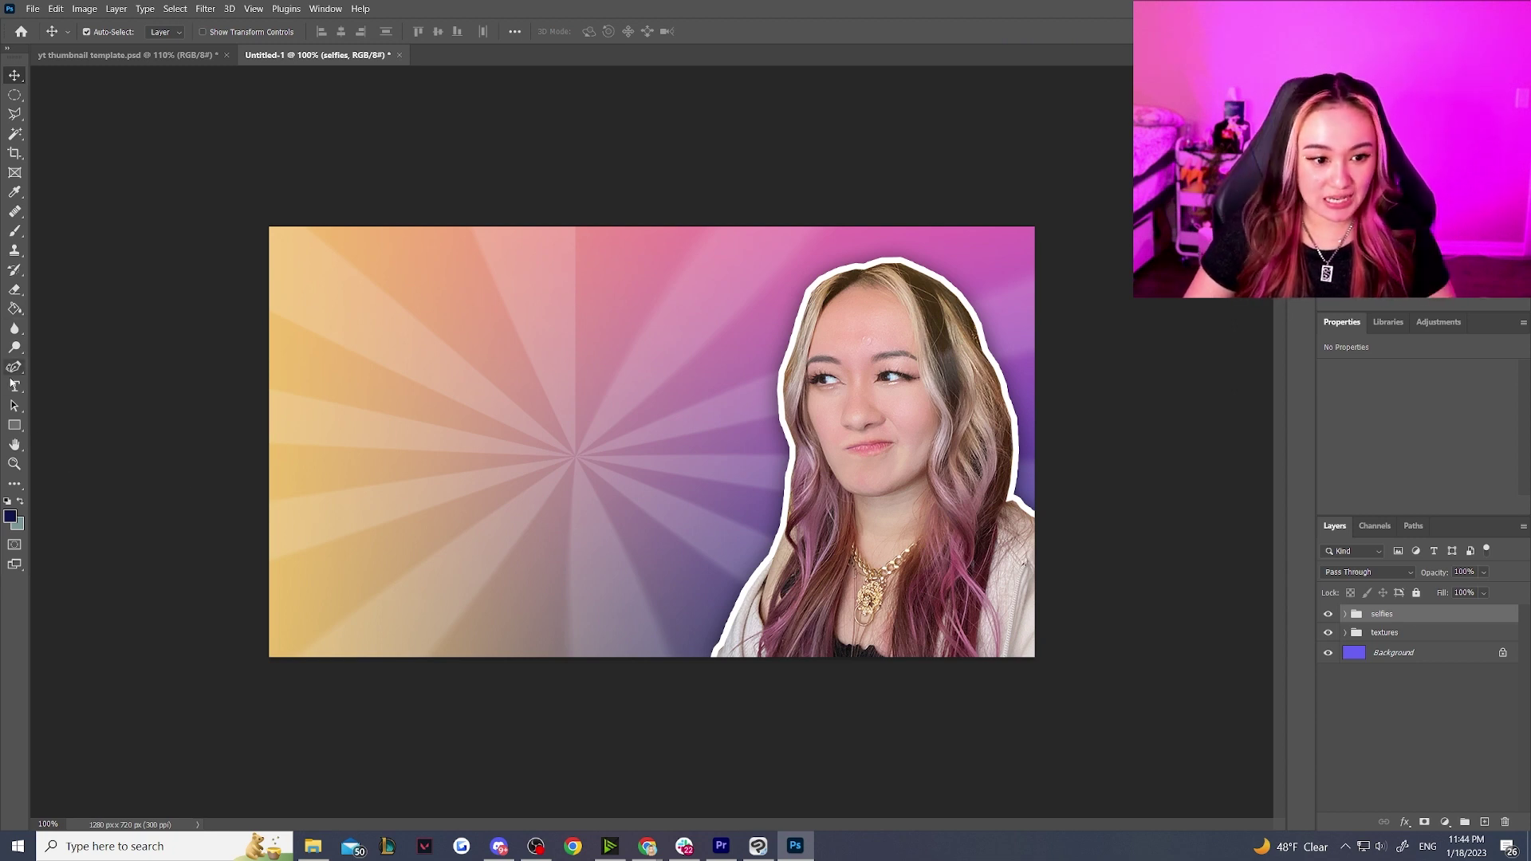
Step: Place a text box at upper left and paste 'THUMBNAIL TUTORIAL' over the placeholder text
{"action": "left_click", "coordinate": [14, 386]}
{"action": "left_click", "coordinate": [125, 386]}
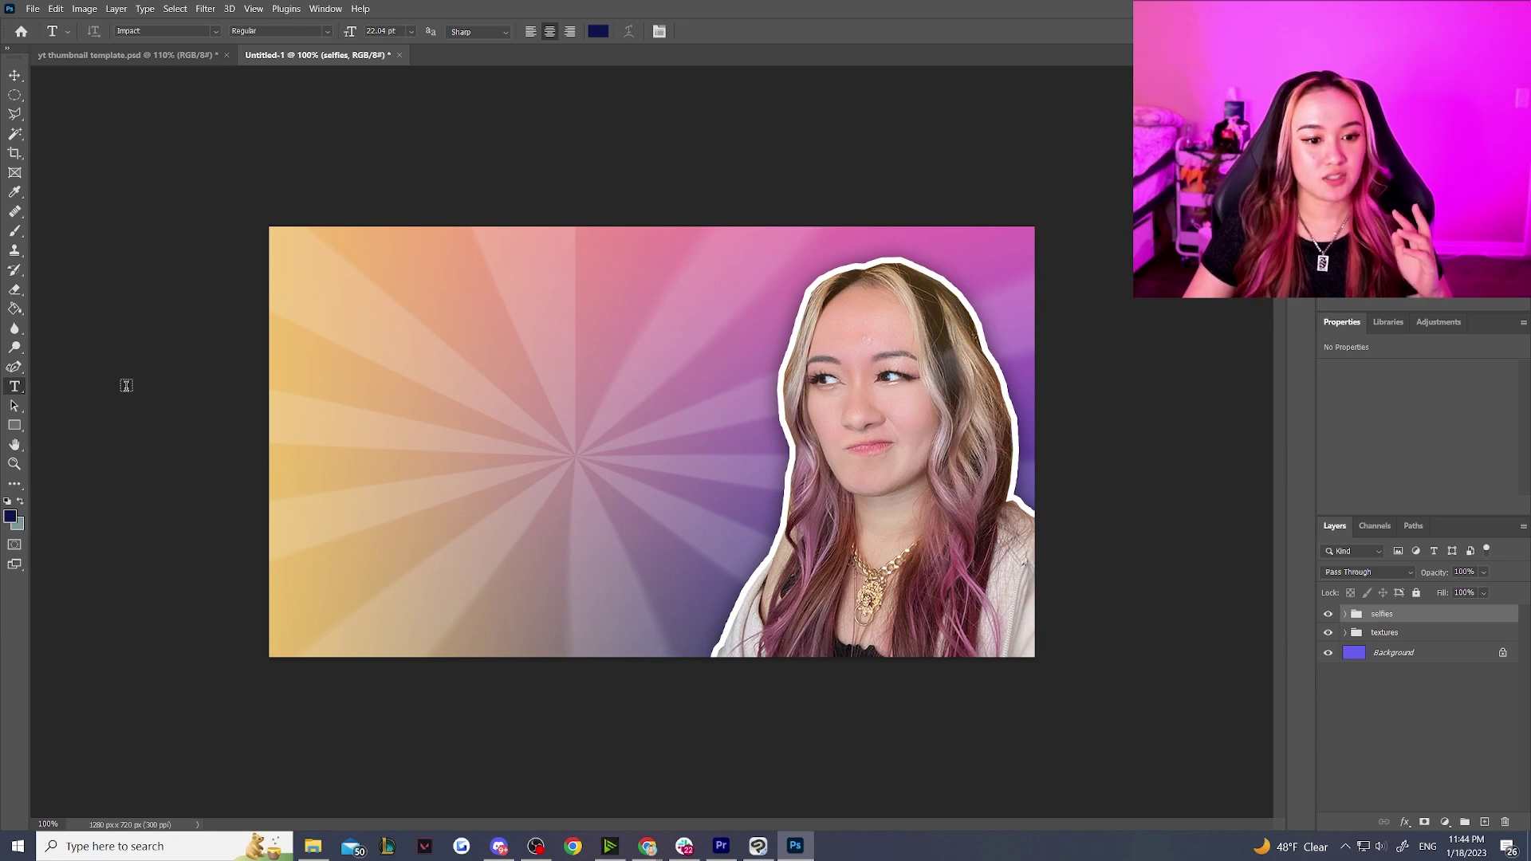
{"action": "left_click", "coordinate": [372, 307]}
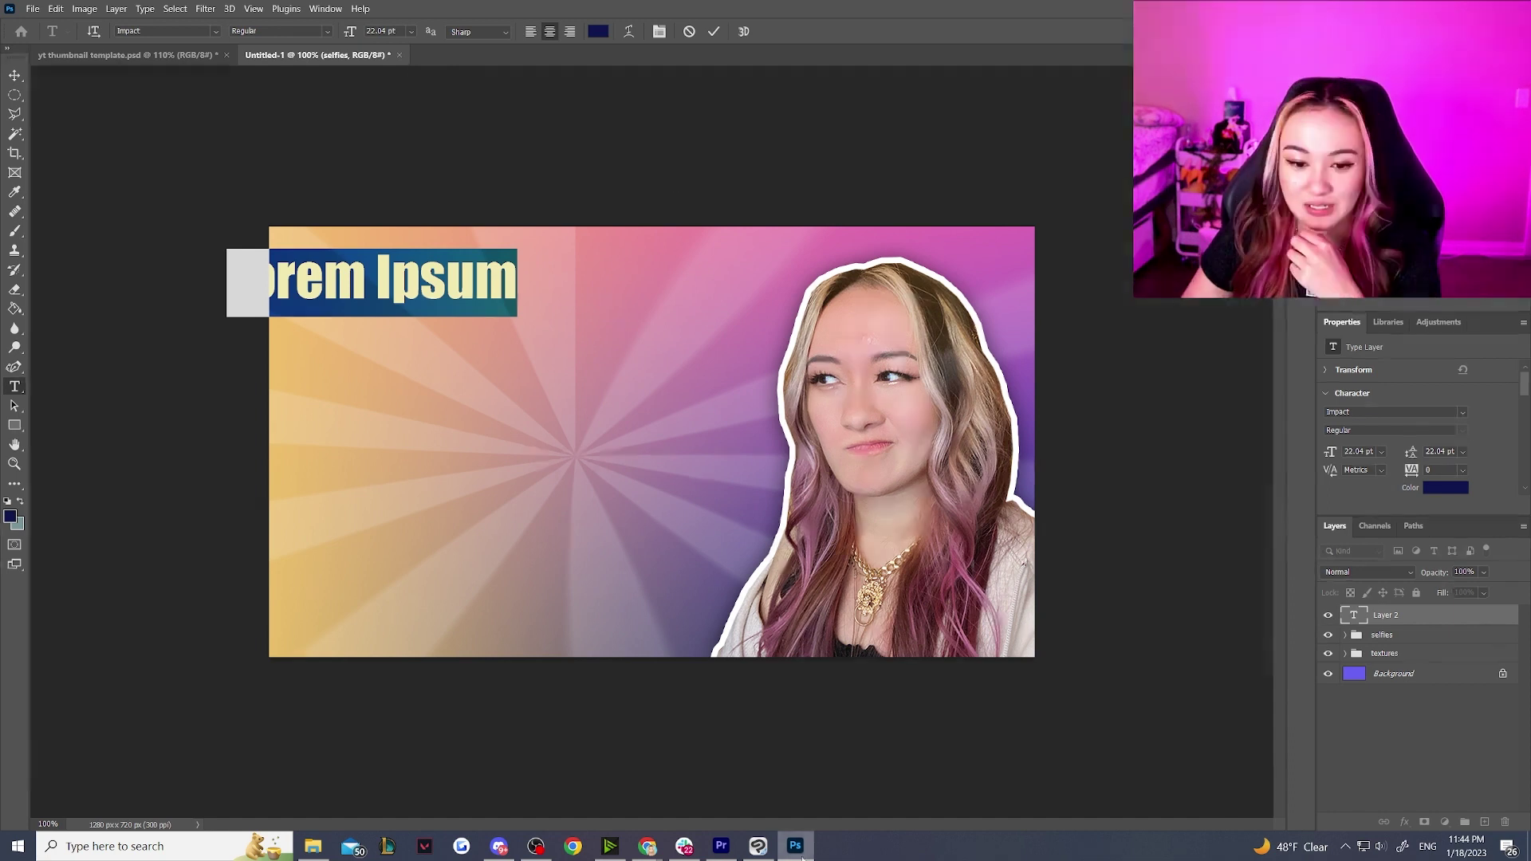
{"action": "left_click", "coordinate": [14, 74]}
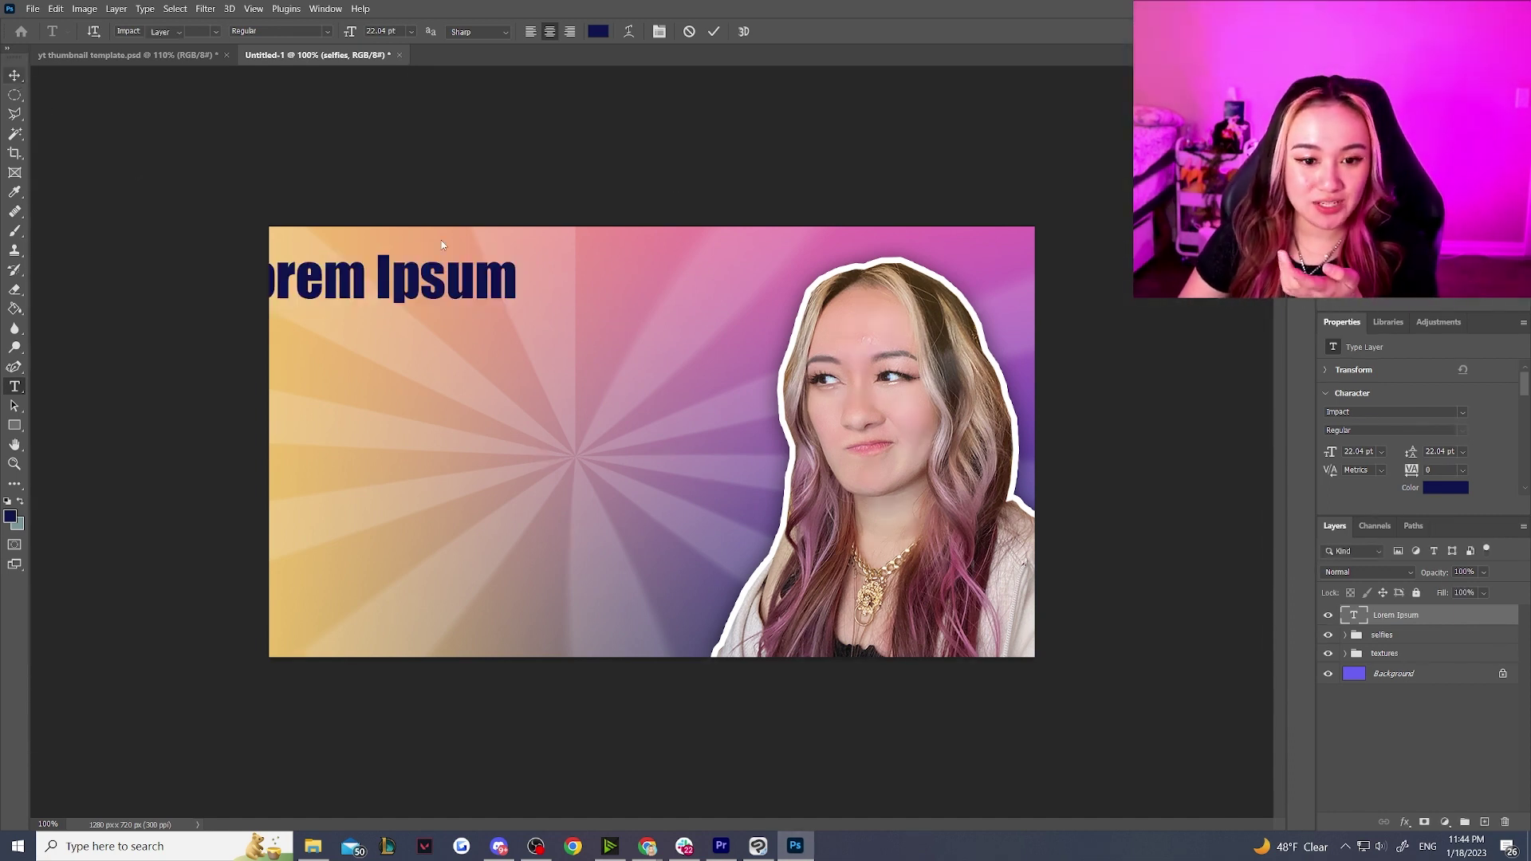
{"action": "left_click_drag", "start_coordinate": [418, 279], "coordinate": [554, 306]}
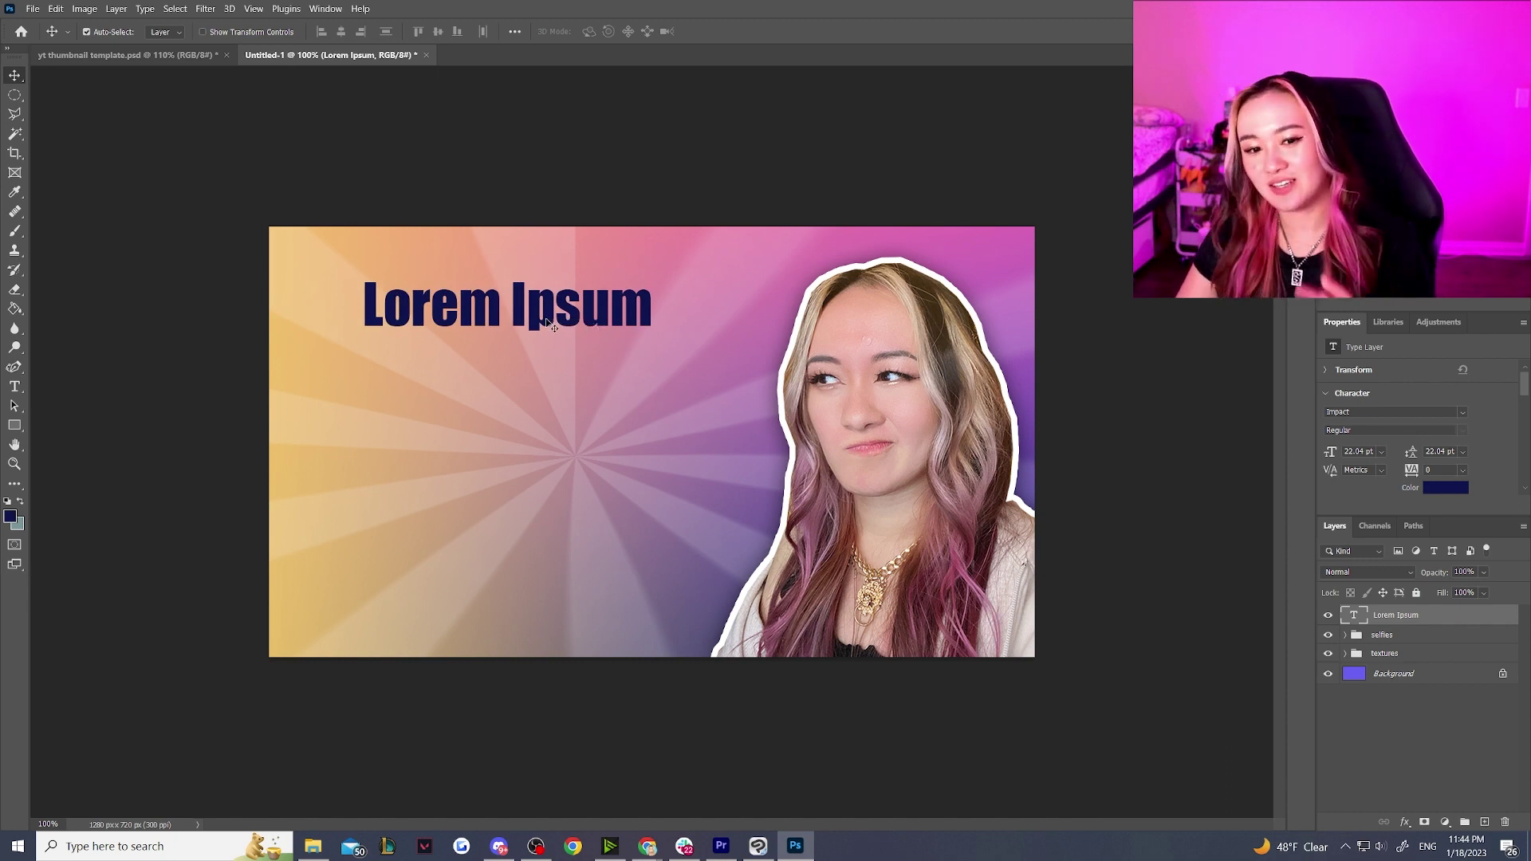
{"action": "double_click", "coordinate": [542, 323]}
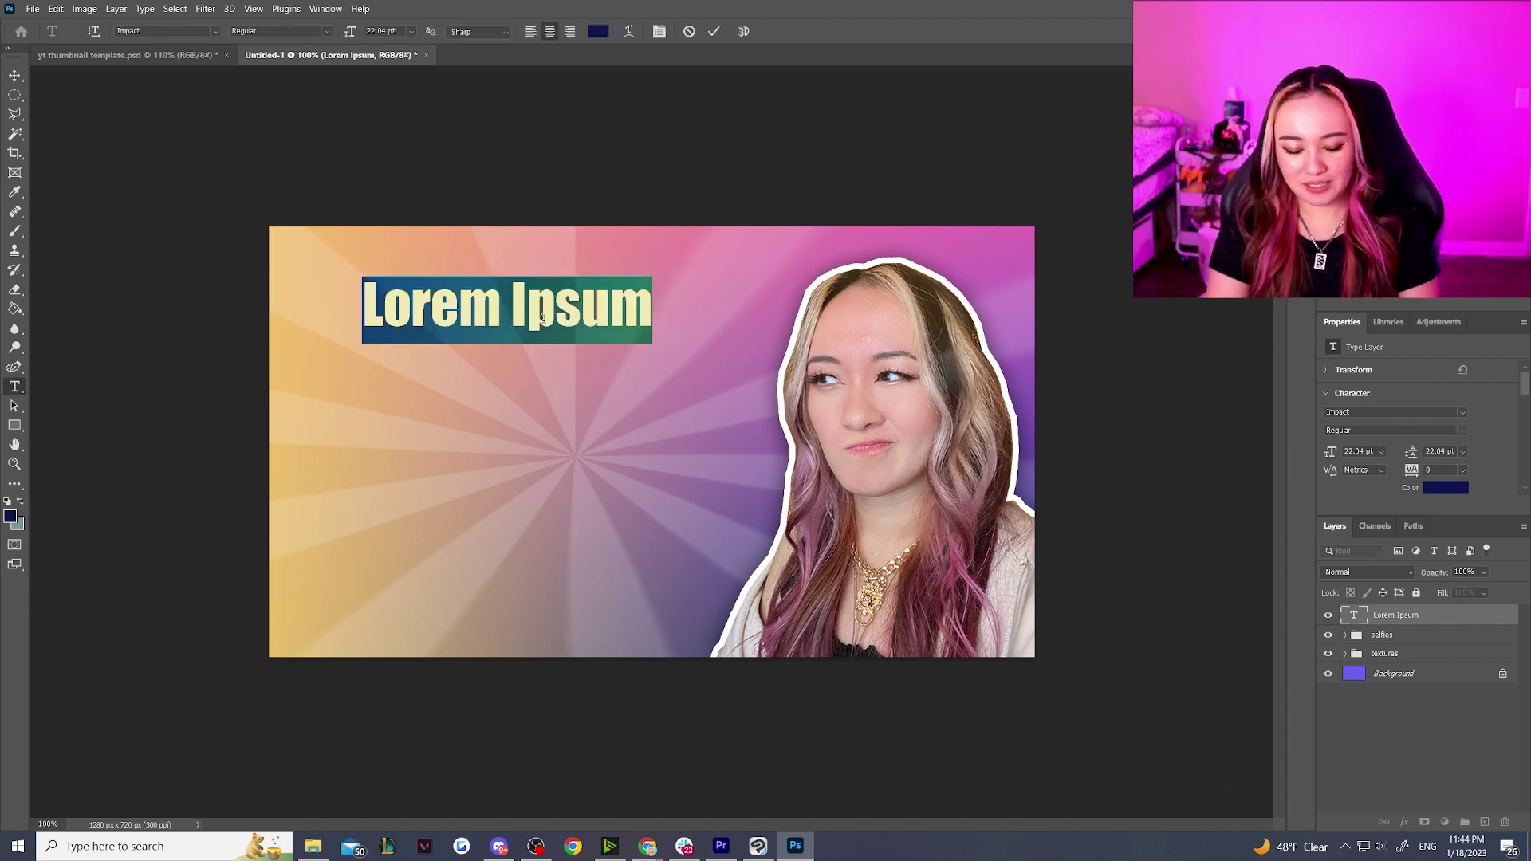
{"action": "type", "text": "THUMBNAIL TUTORIAL"}
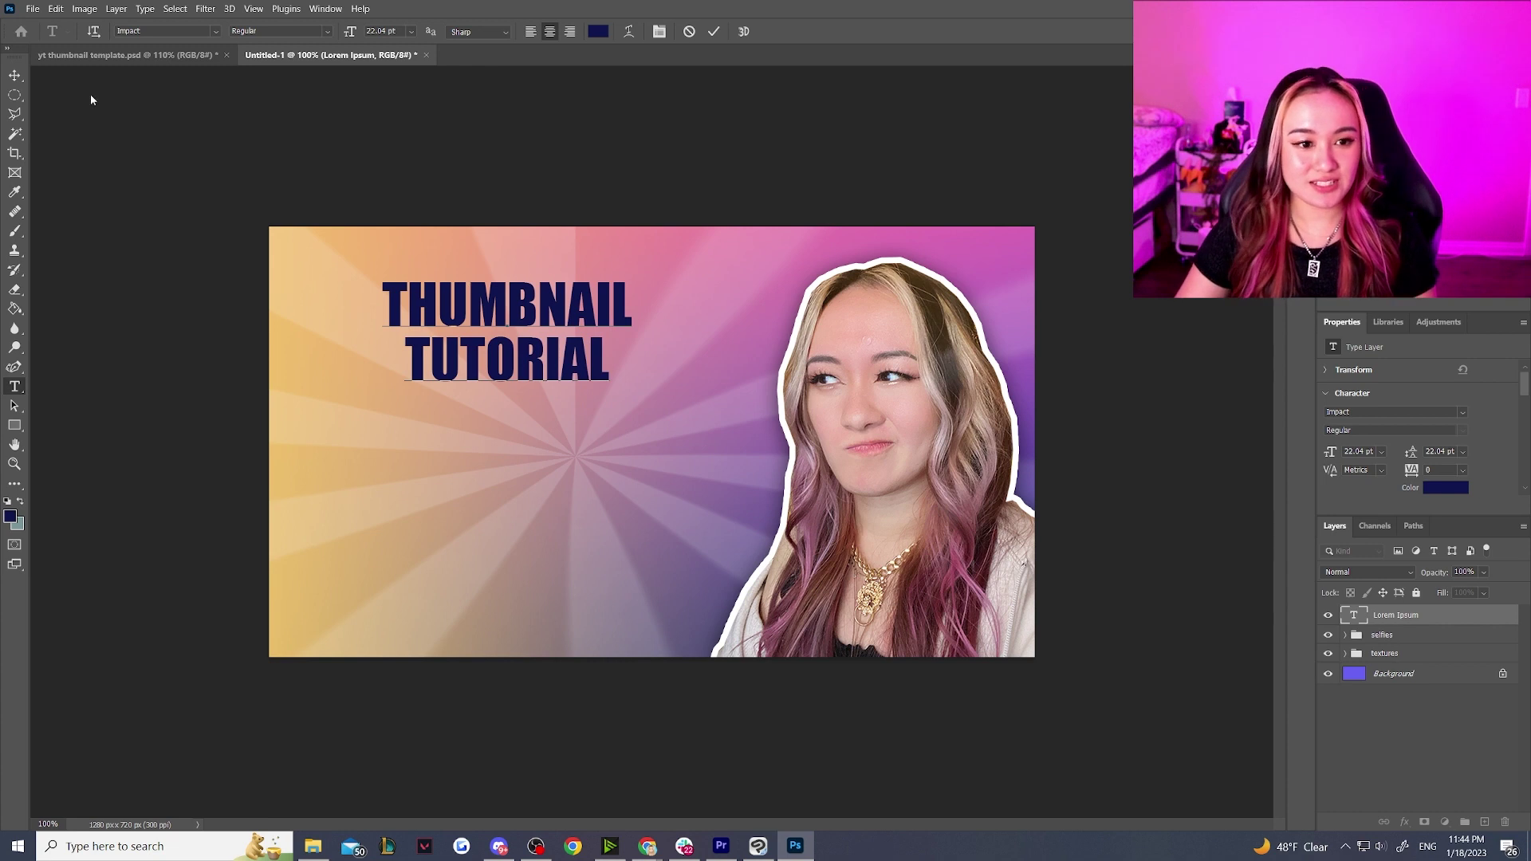
Step: Enlarge the THUMBNAIL TUTORIAL title to 36 pt and move it down about 46 px
{"action": "left_click", "coordinate": [14, 75]}
{"action": "left_click_drag", "start_coordinate": [582, 323], "coordinate": [573, 300]}
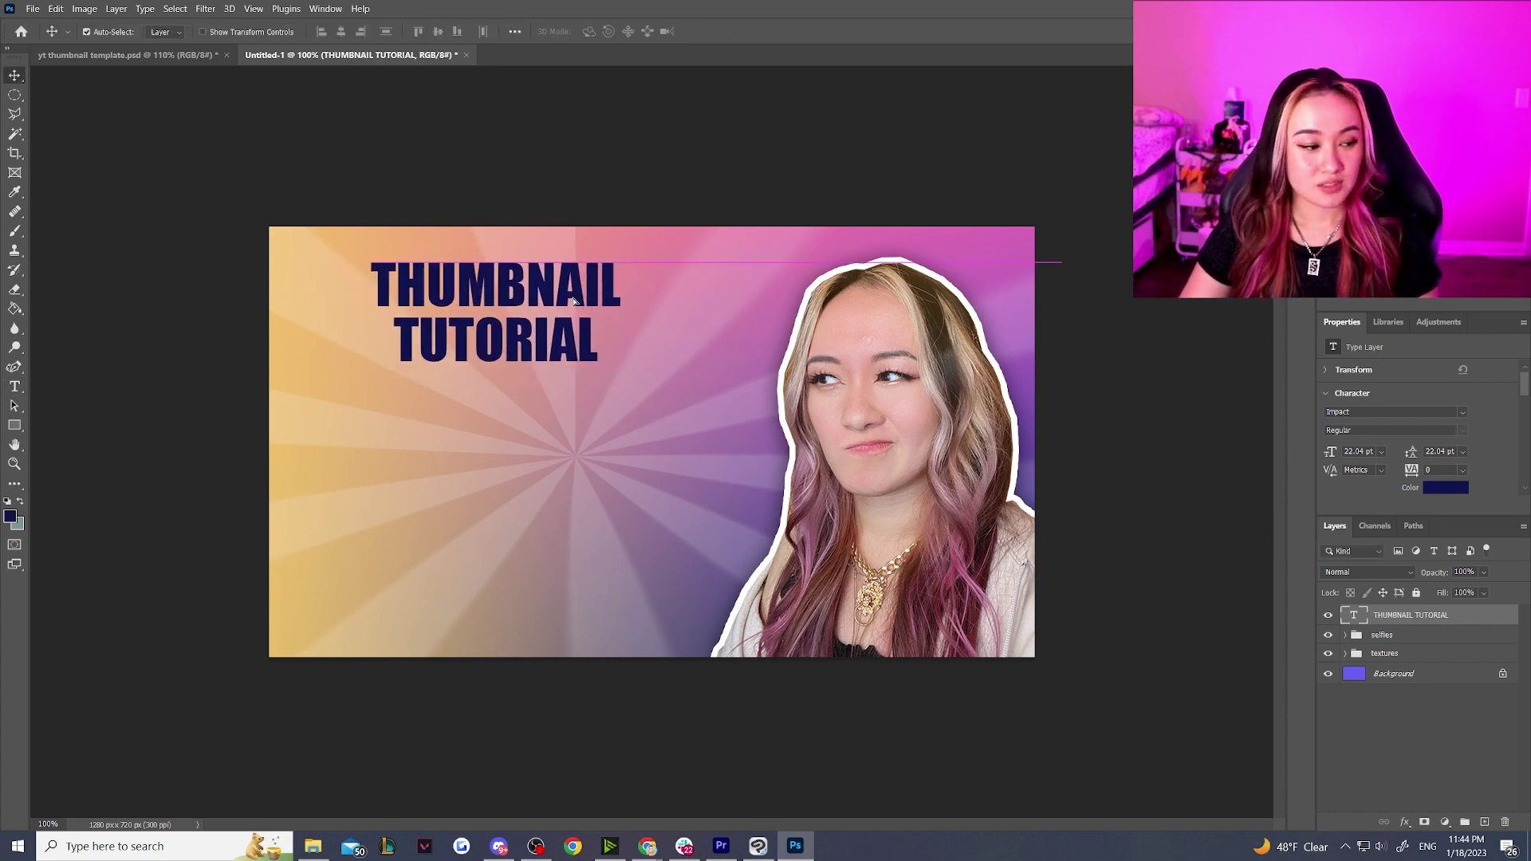
{"action": "double_click", "coordinate": [588, 351]}
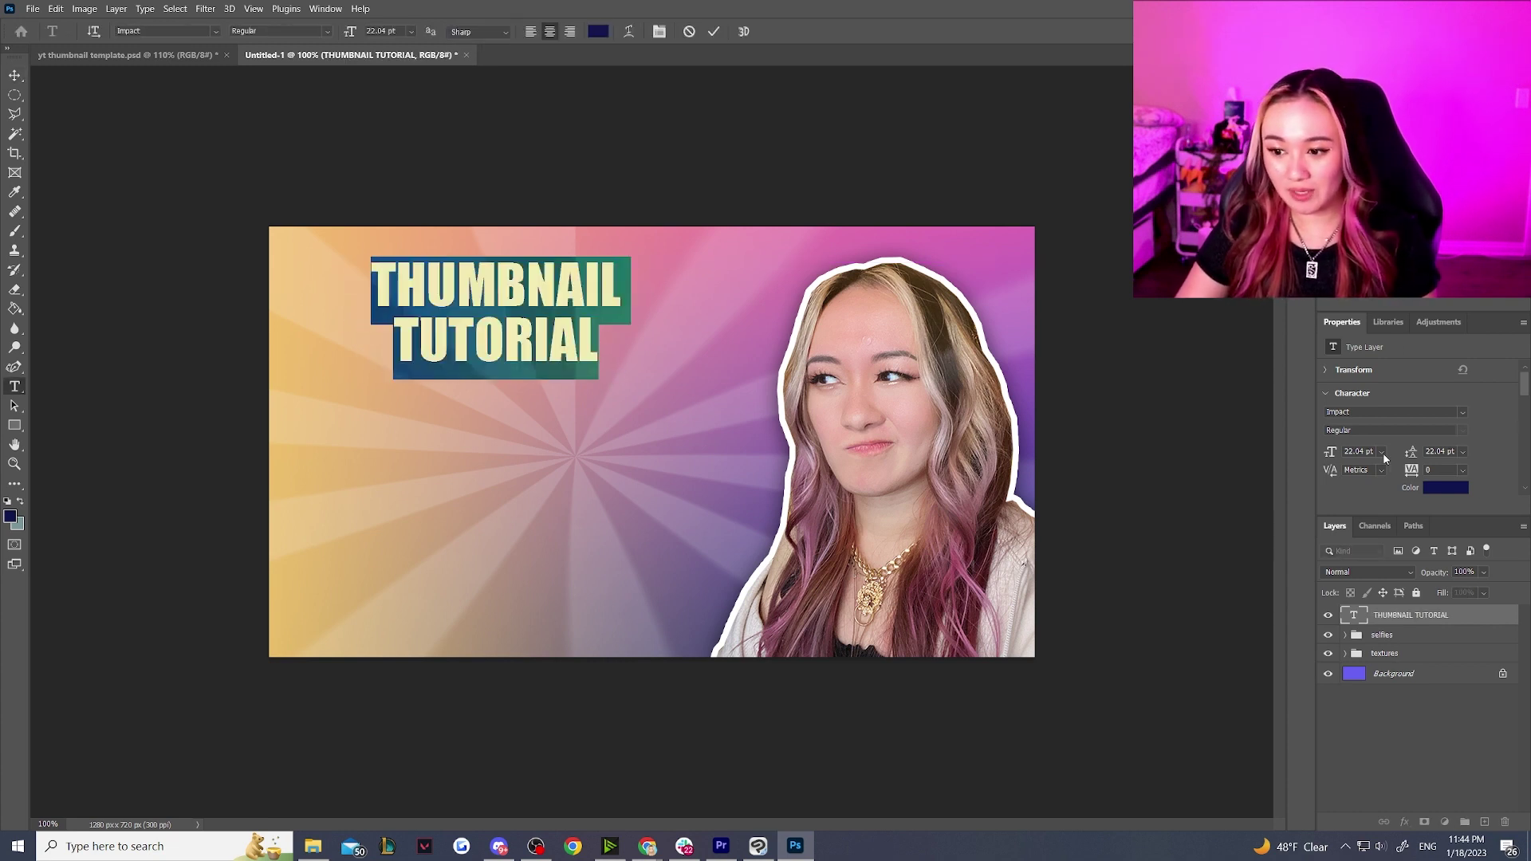
{"action": "left_click", "coordinate": [1381, 451]}
{"action": "left_click", "coordinate": [1386, 613]}
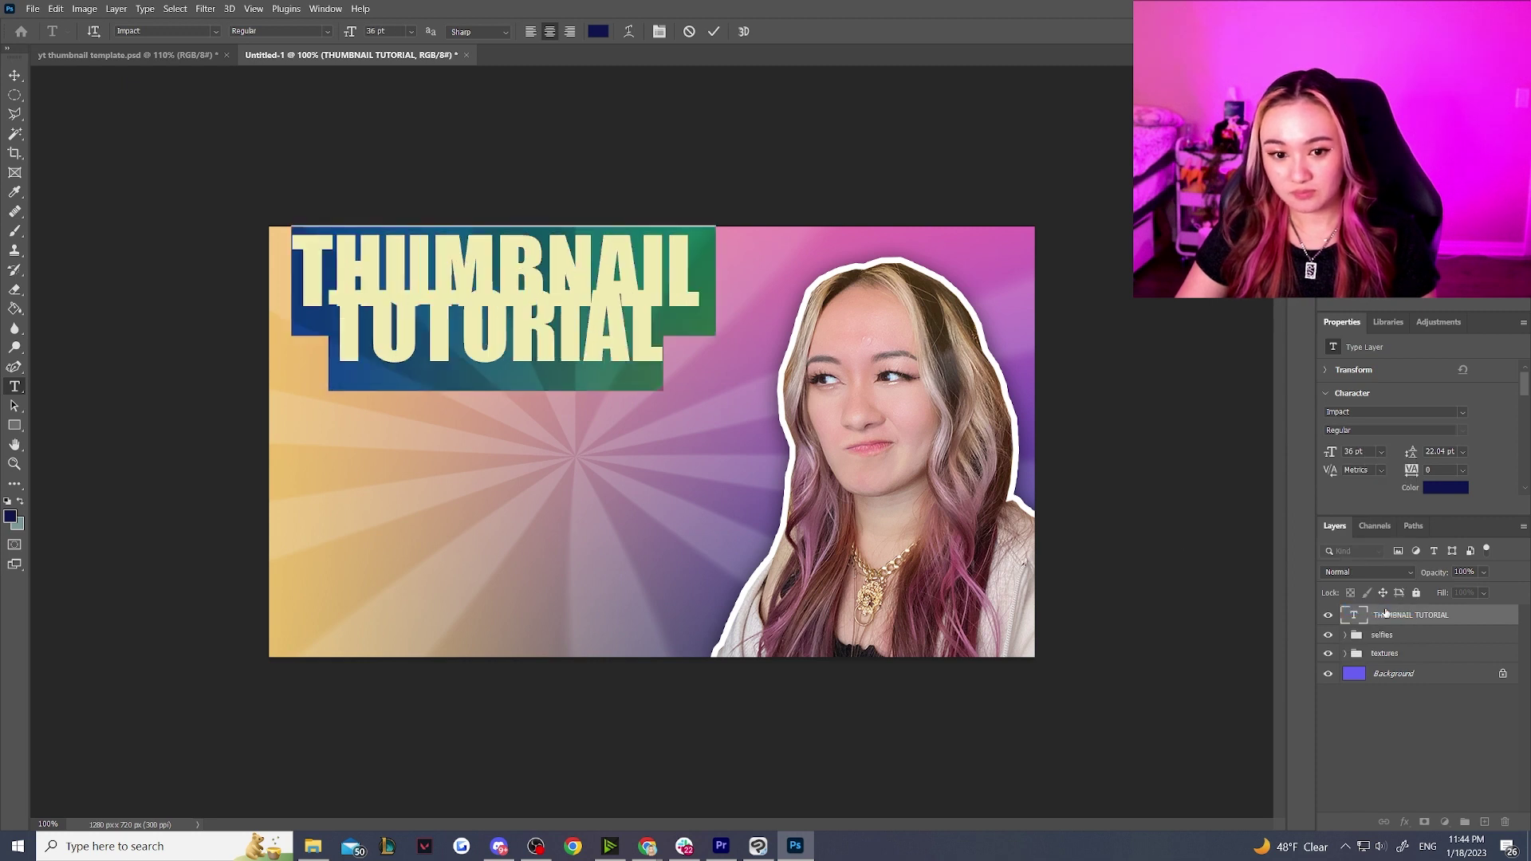
{"action": "left_click", "coordinate": [14, 75]}
{"action": "left_click_drag", "start_coordinate": [618, 322], "coordinate": [653, 354]}
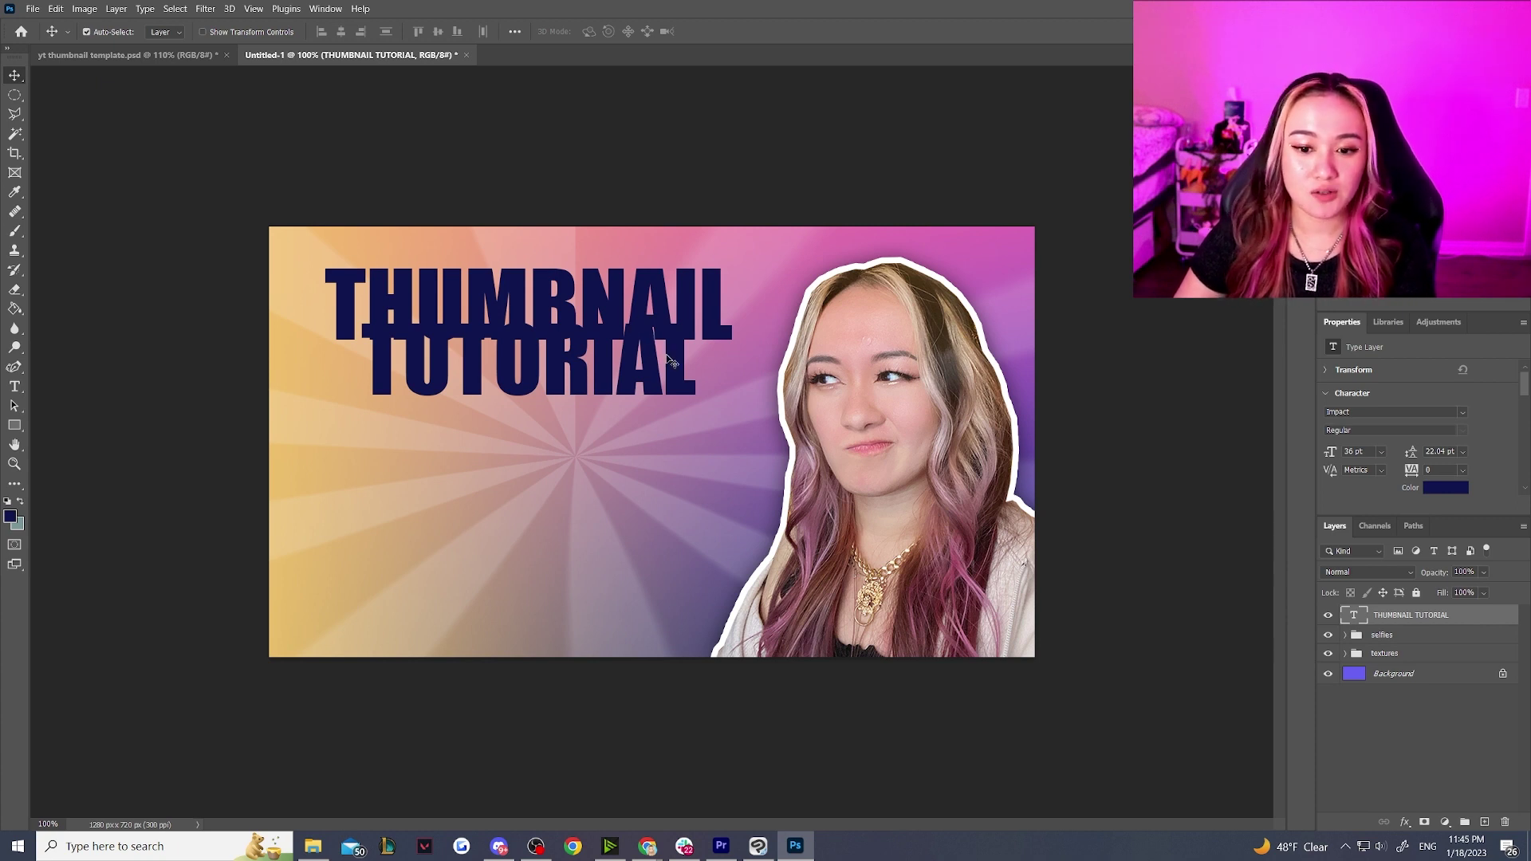
Step: Set the title's leading to Auto and commit the text
{"action": "double_click", "coordinate": [342, 307]}
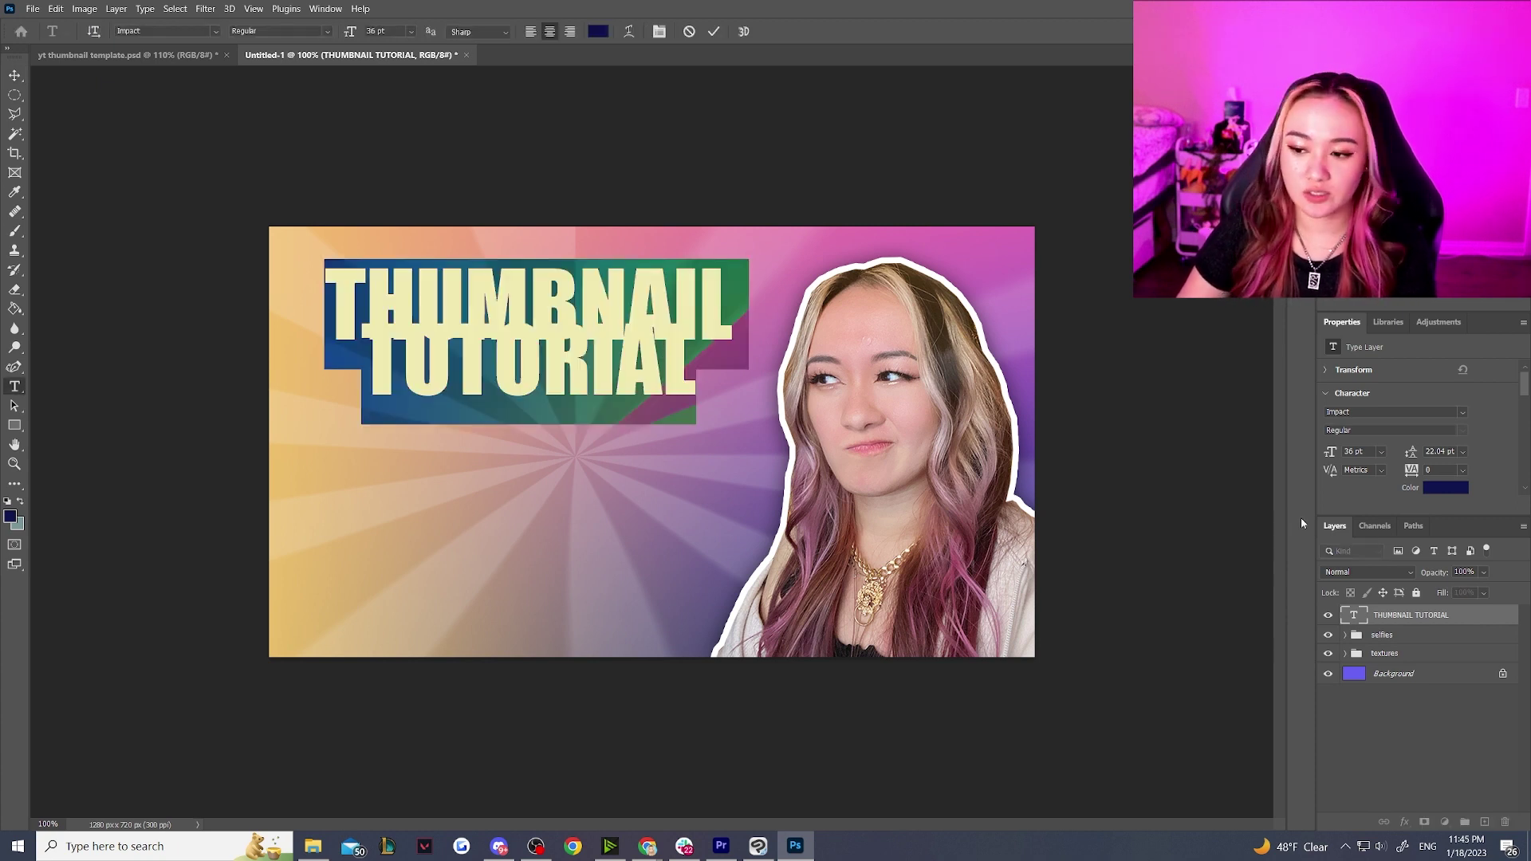
{"action": "left_click", "coordinate": [1463, 452]}
{"action": "left_click", "coordinate": [1453, 469]}
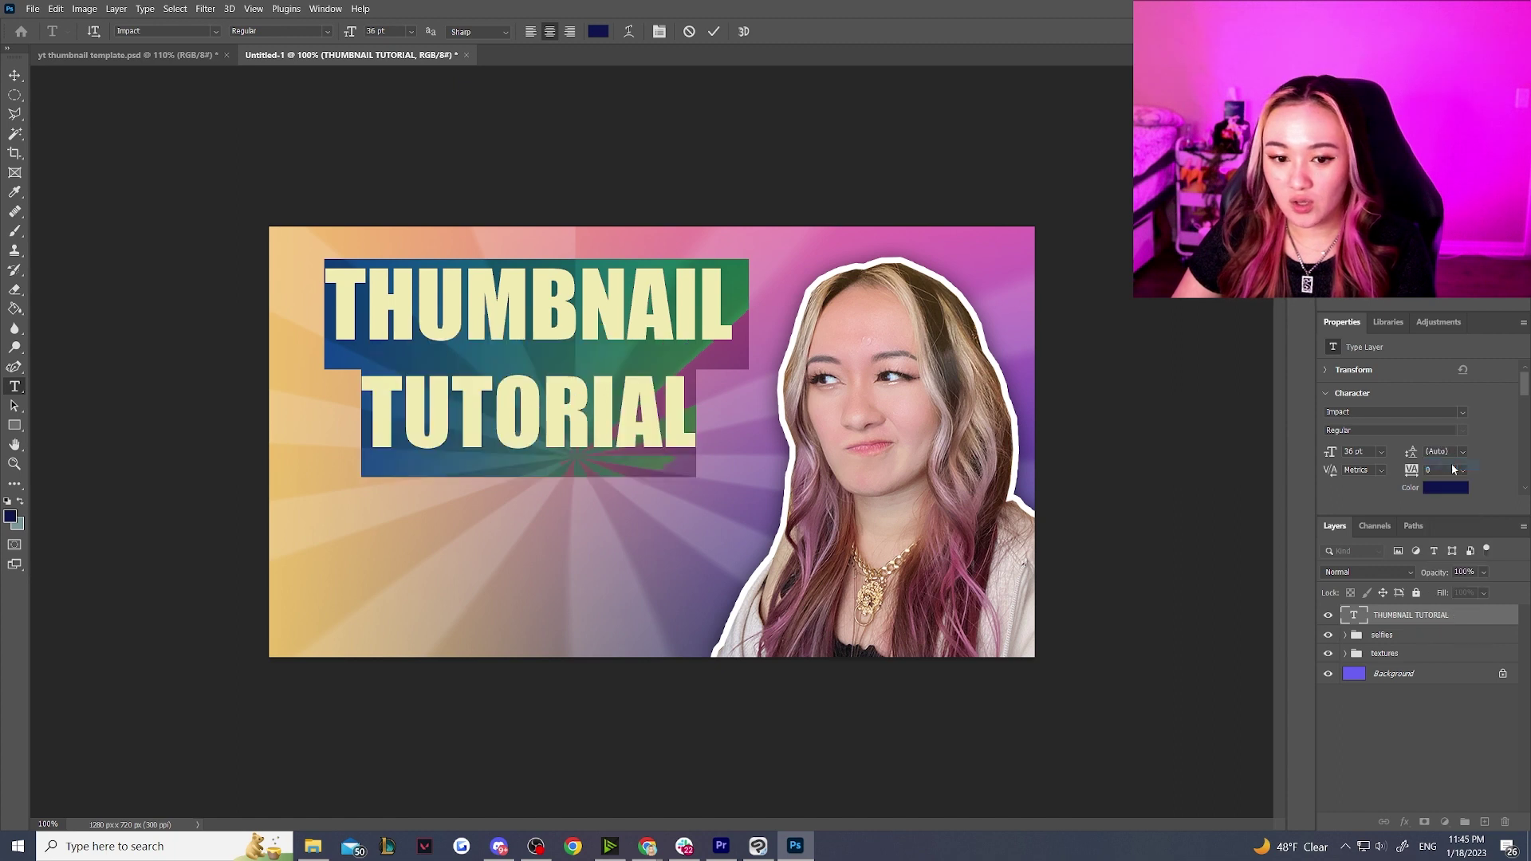
{"action": "key", "text": "ctrl+Return"}
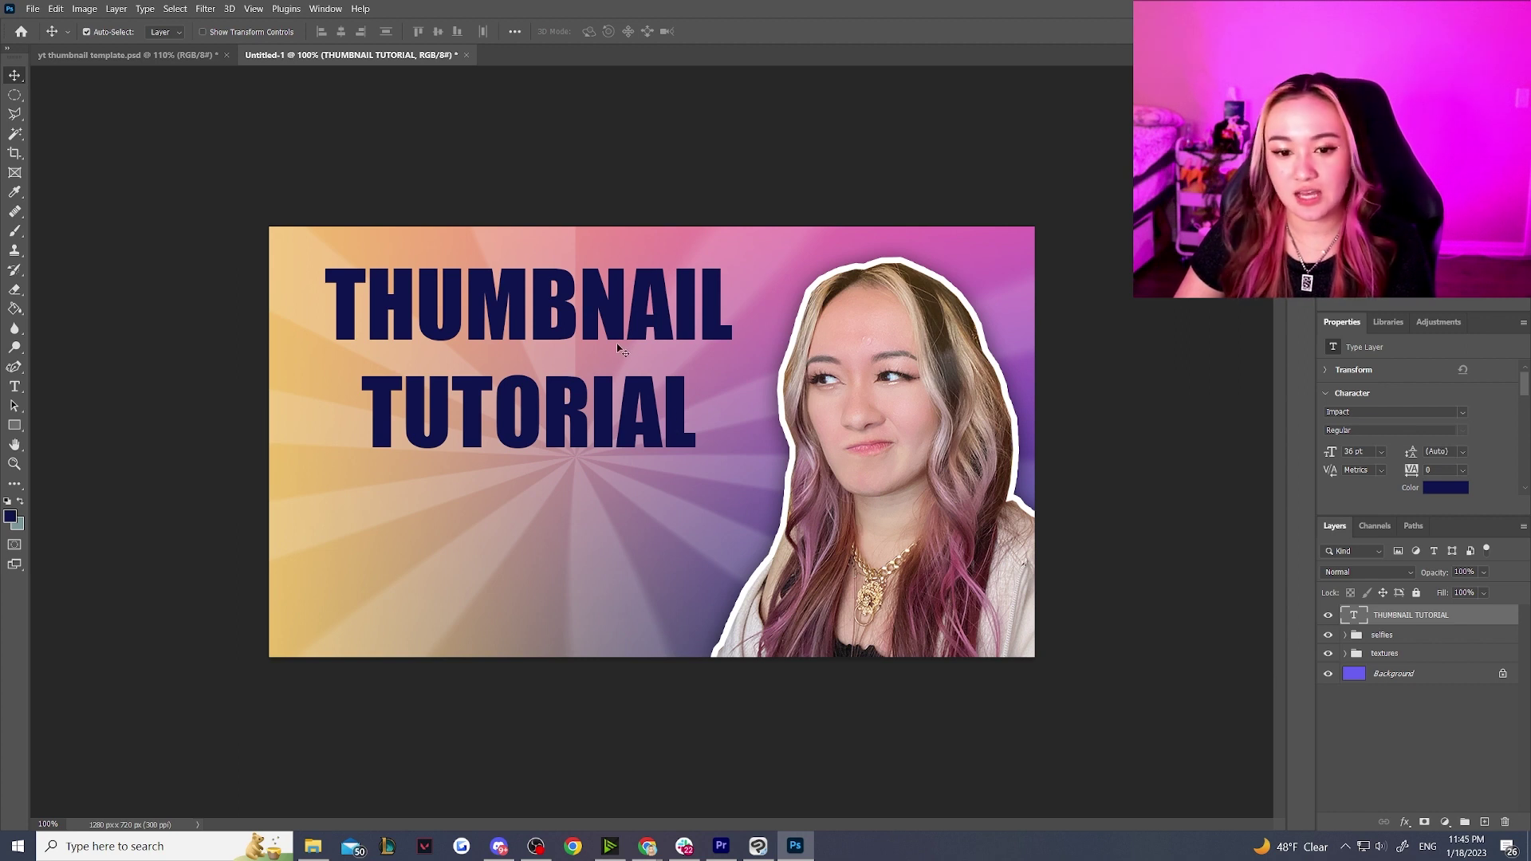
Step: Tighten the title's leading to 30 pt and move it up about 22 px
{"action": "double_click", "coordinate": [648, 369]}
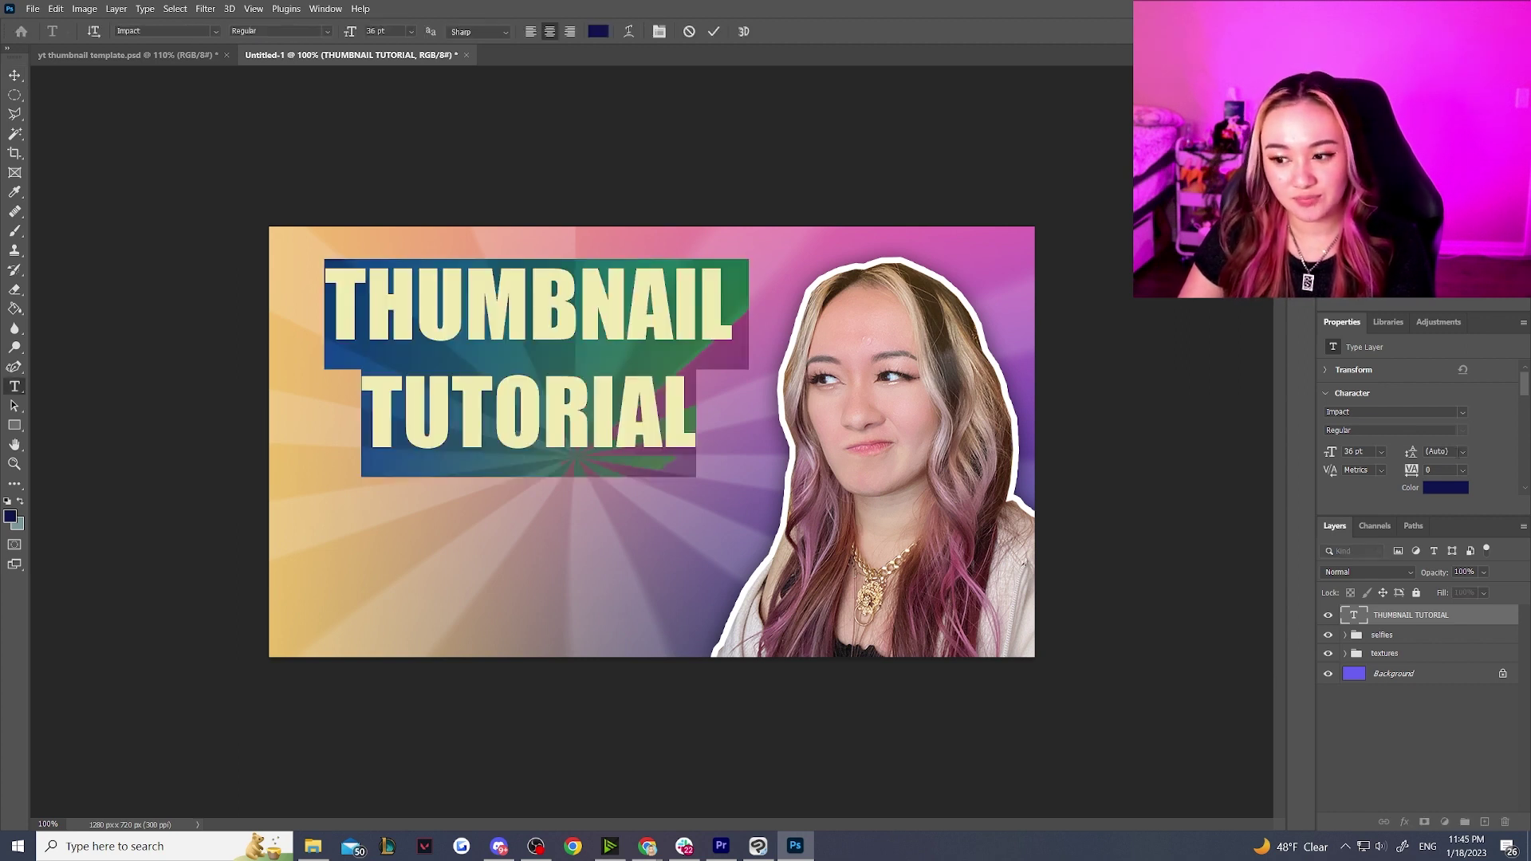
{"action": "left_click", "coordinate": [1462, 452]}
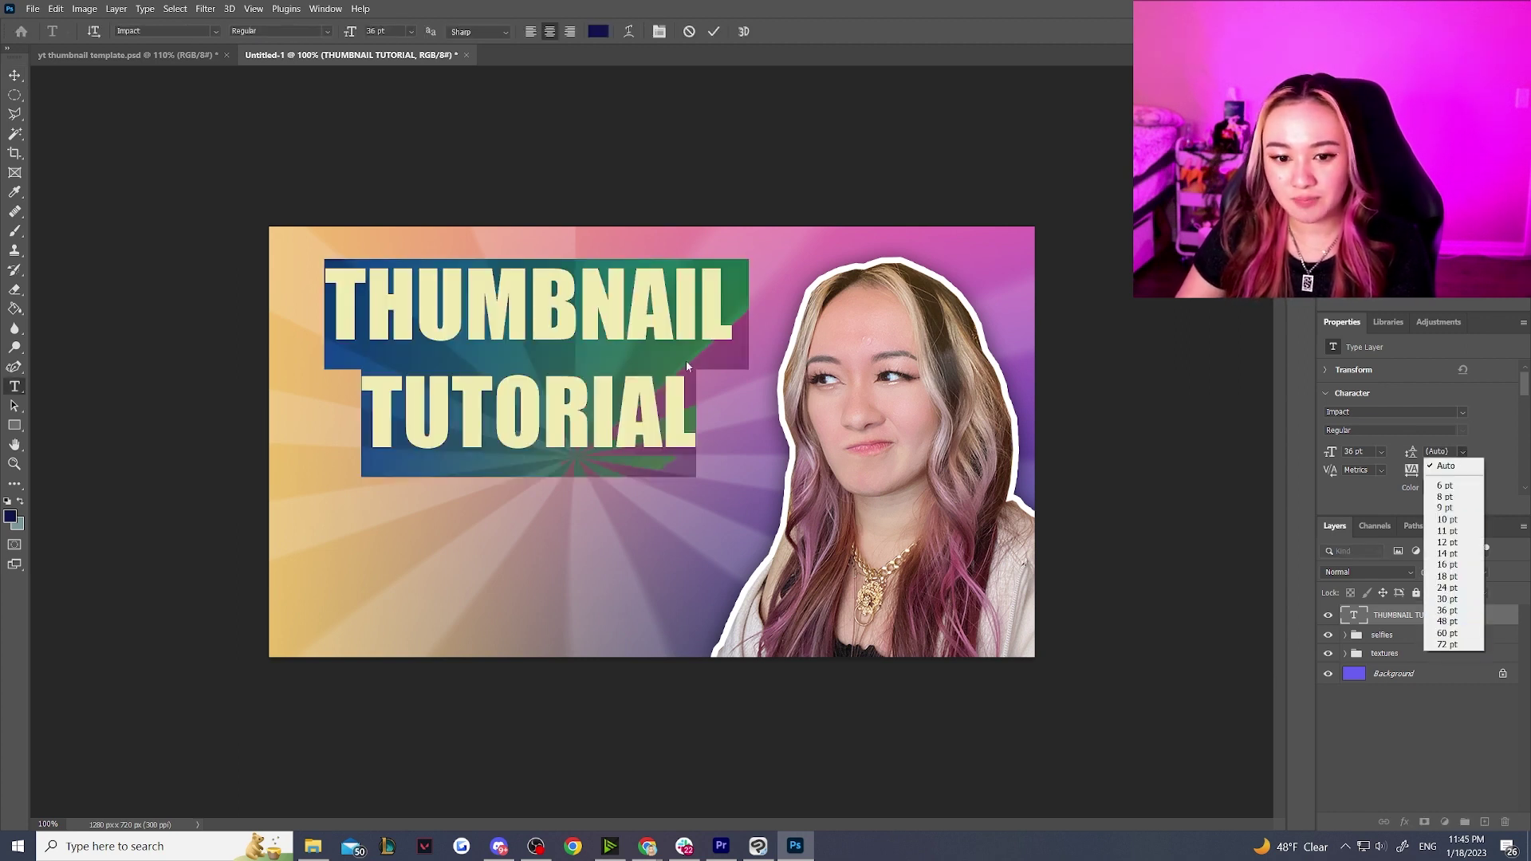
{"action": "left_click", "coordinate": [1450, 599]}
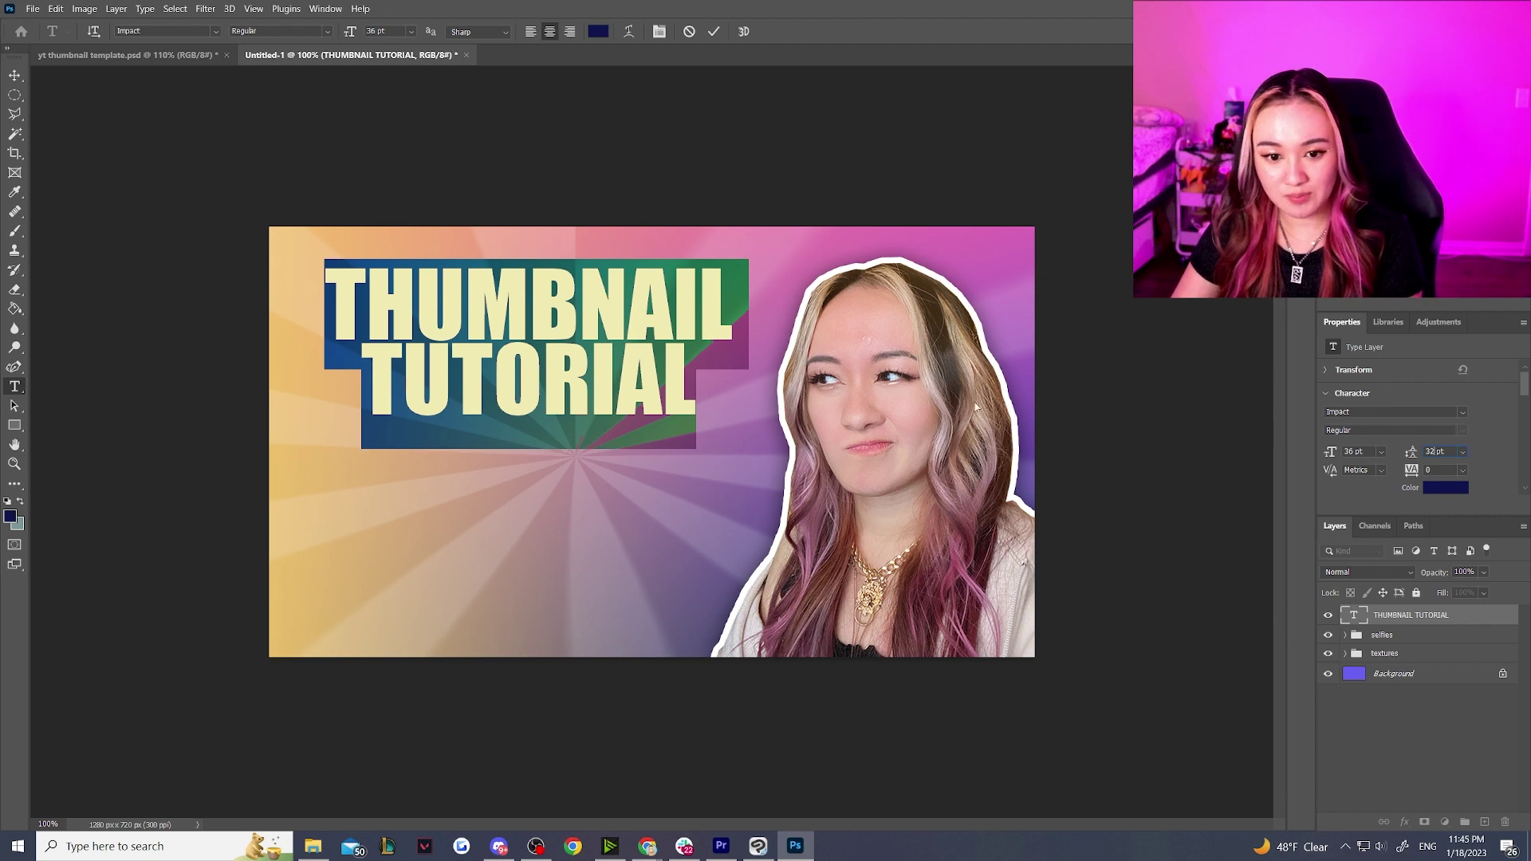
{"action": "left_click", "coordinate": [127, 106]}
{"action": "key", "text": "v"}
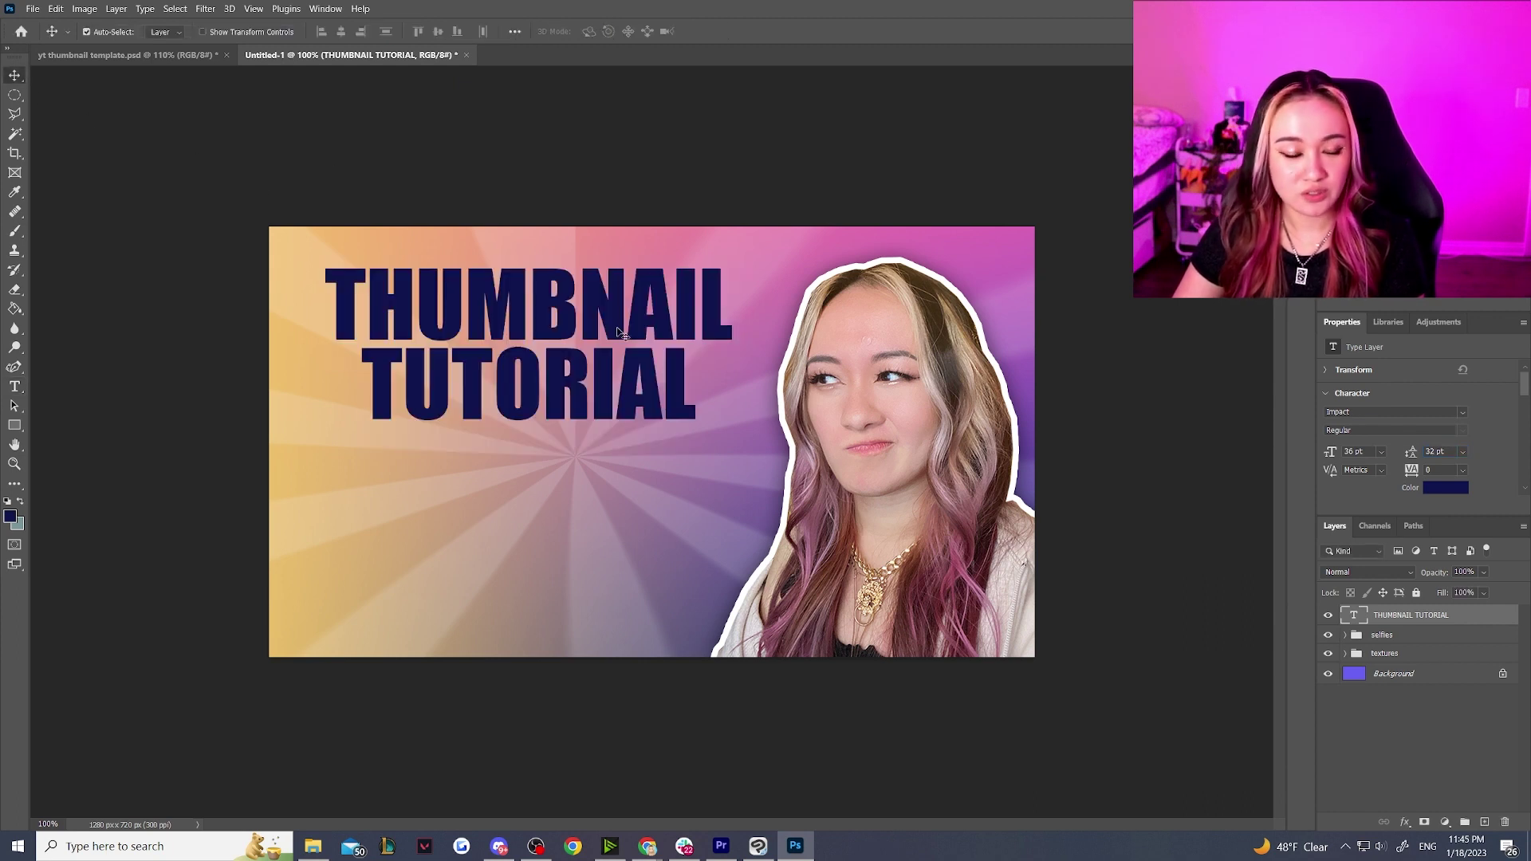
{"action": "left_click_drag", "start_coordinate": [527, 355], "coordinate": [526, 336]}
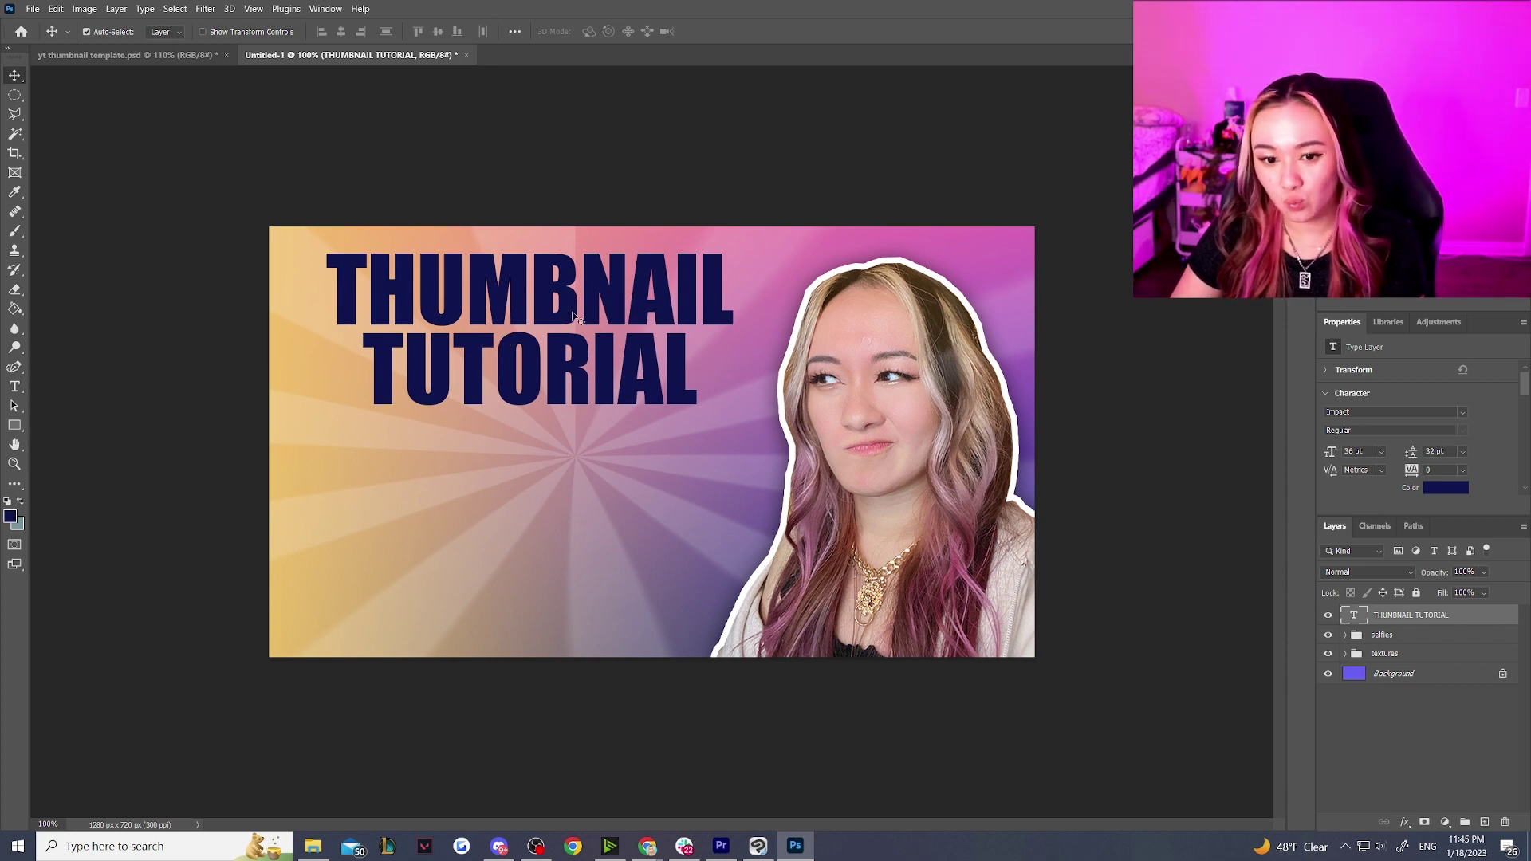
{"action": "double_click", "coordinate": [606, 306]}
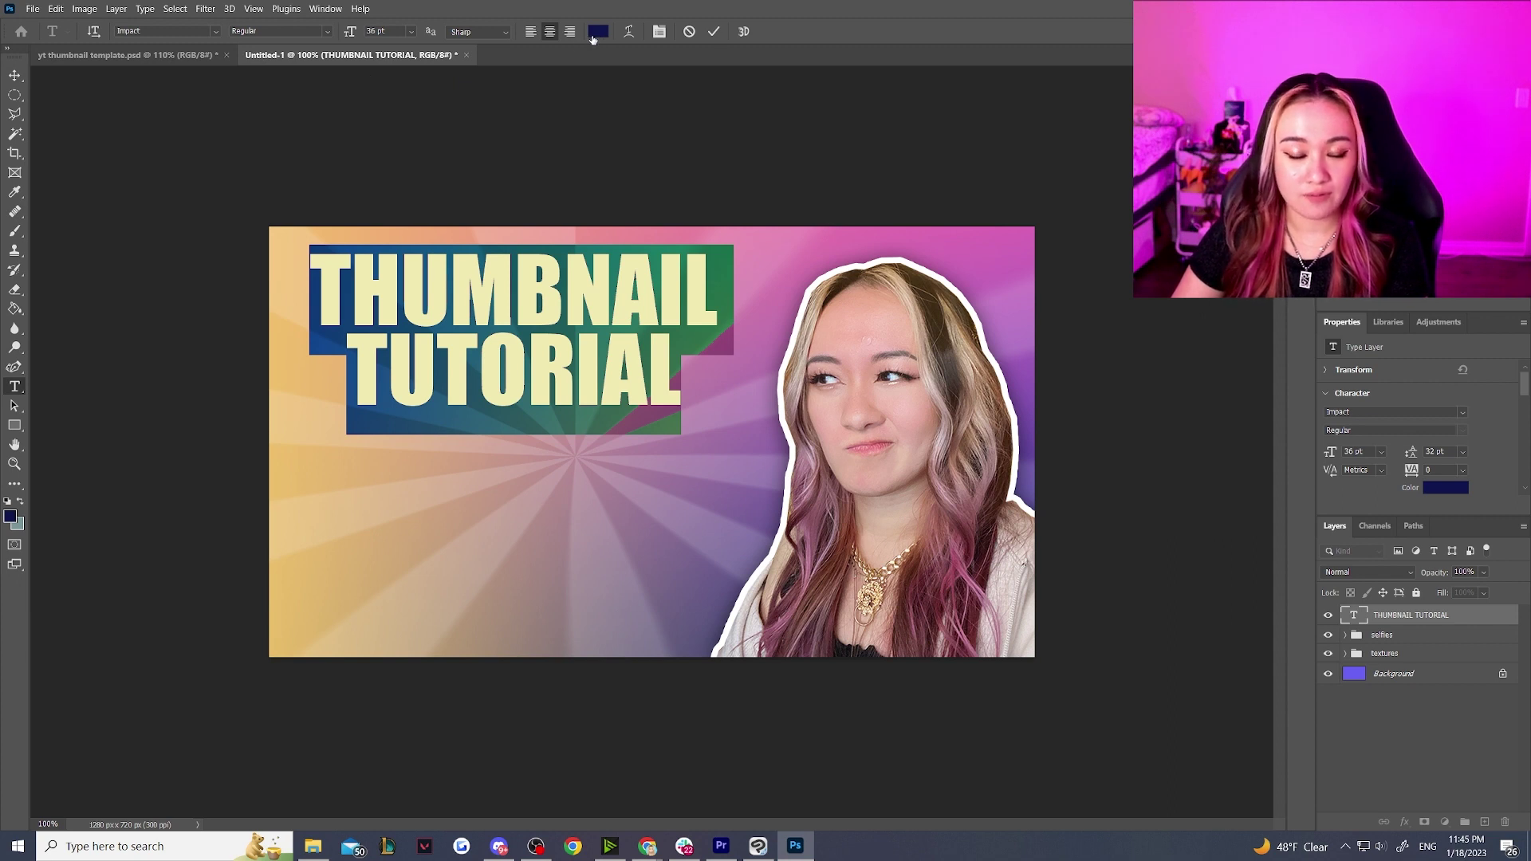
{"action": "left_click", "coordinate": [117, 9]}
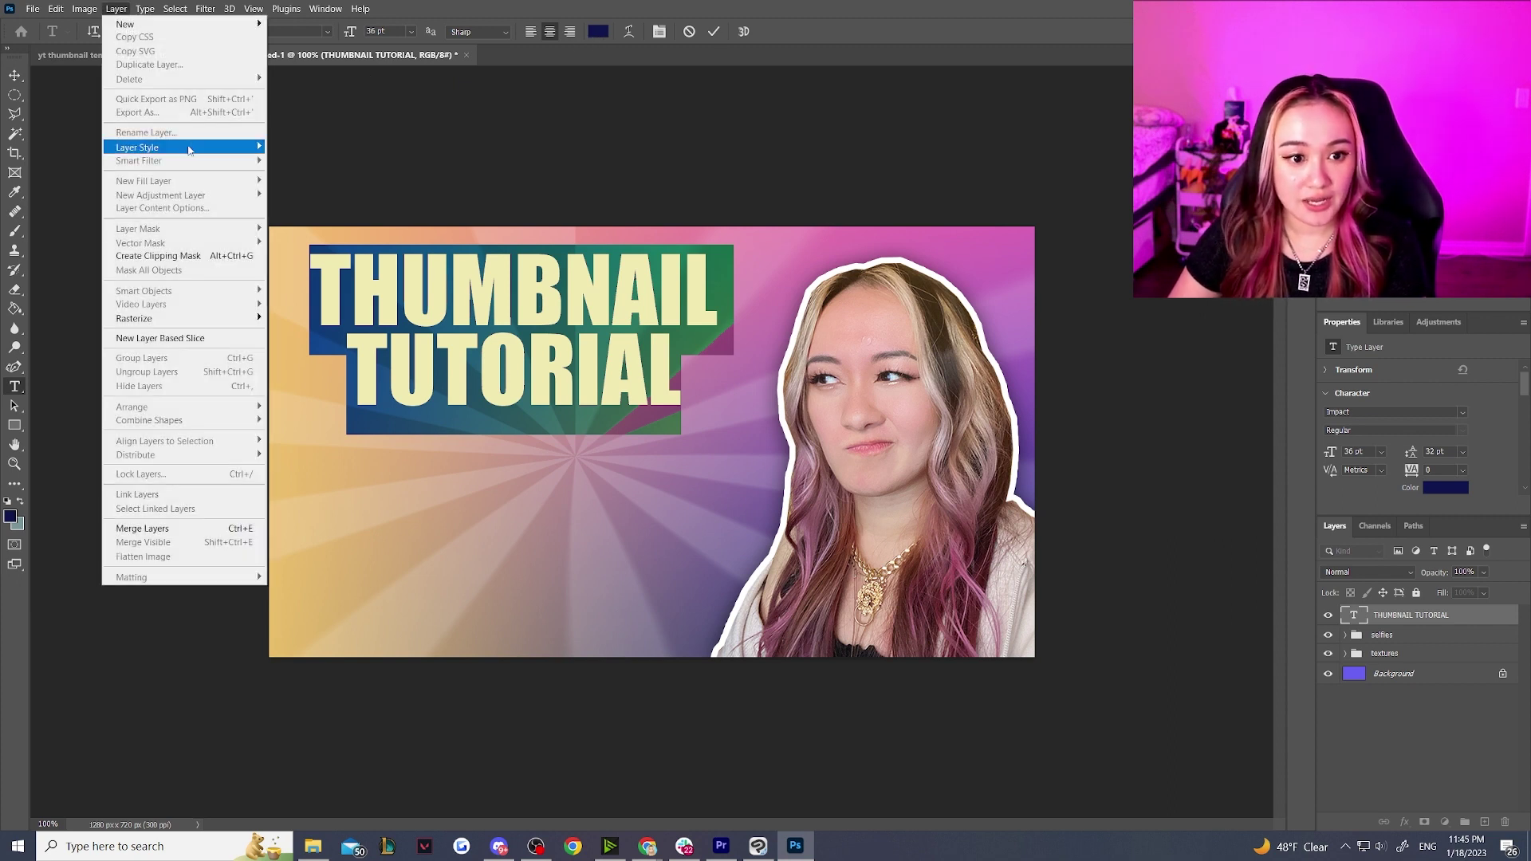
Step: Apply a Gradient Overlay from the Pinks presets to the title text
{"action": "mouse_move", "coordinate": [159, 147]}
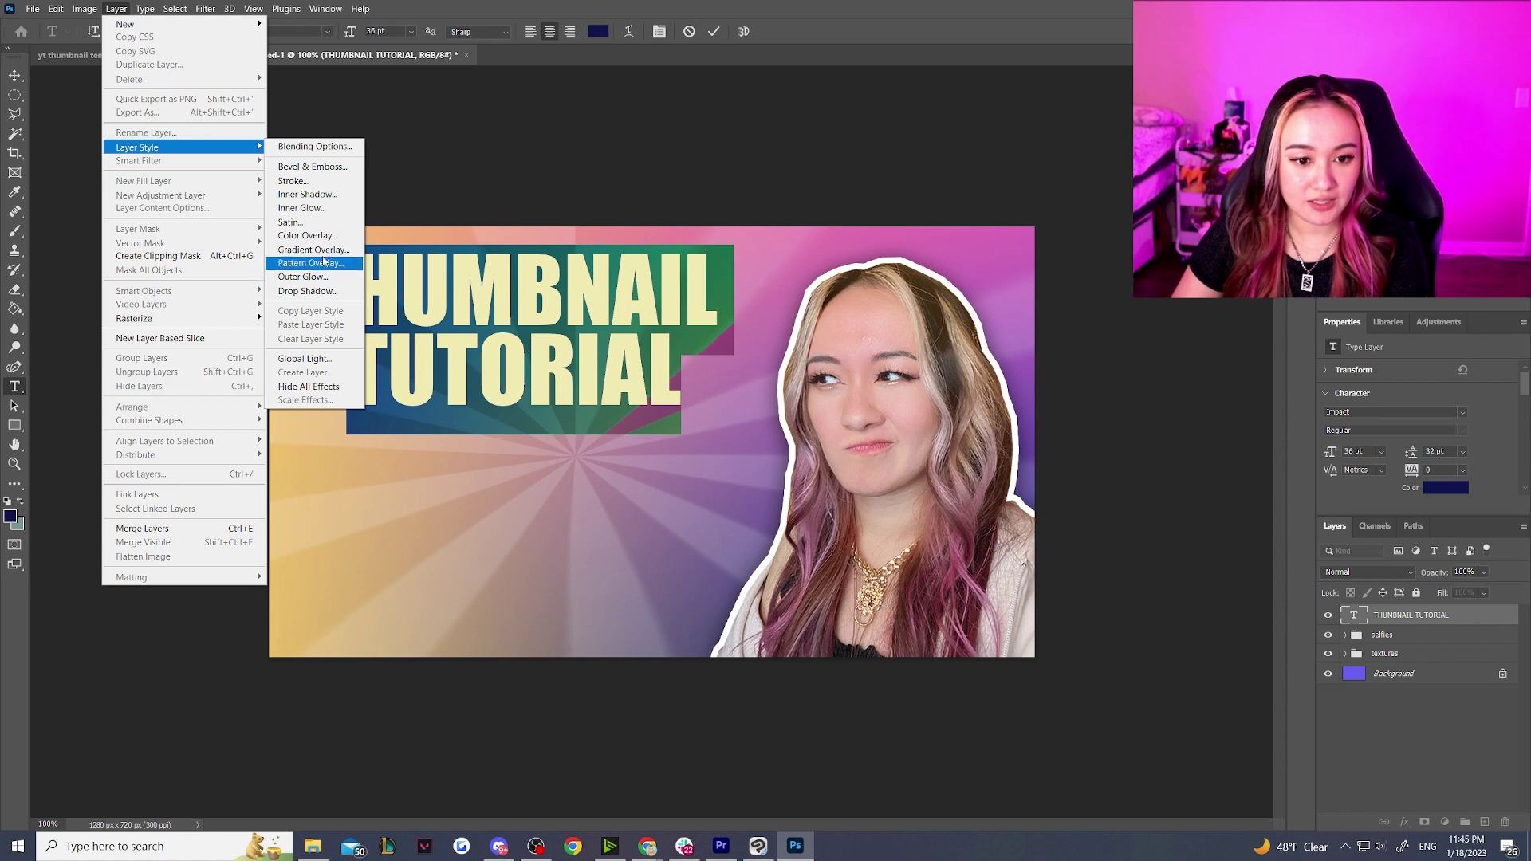
{"action": "left_click", "coordinate": [974, 287]}
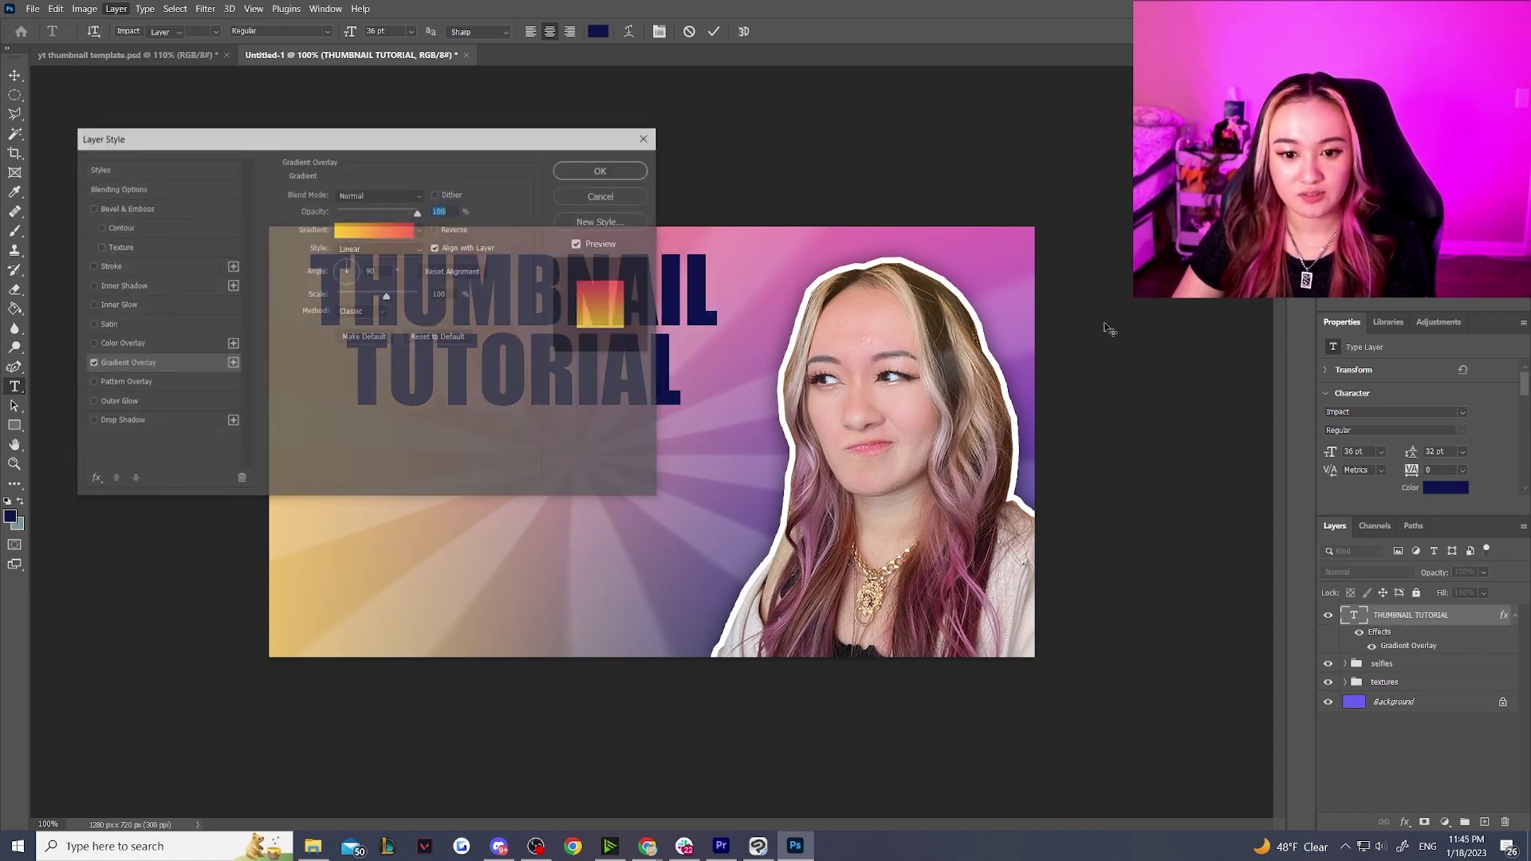
{"action": "left_click_drag", "start_coordinate": [429, 141], "coordinate": [1238, 165]}
{"action": "left_click_drag", "start_coordinate": [1143, 171], "coordinate": [1086, 174]}
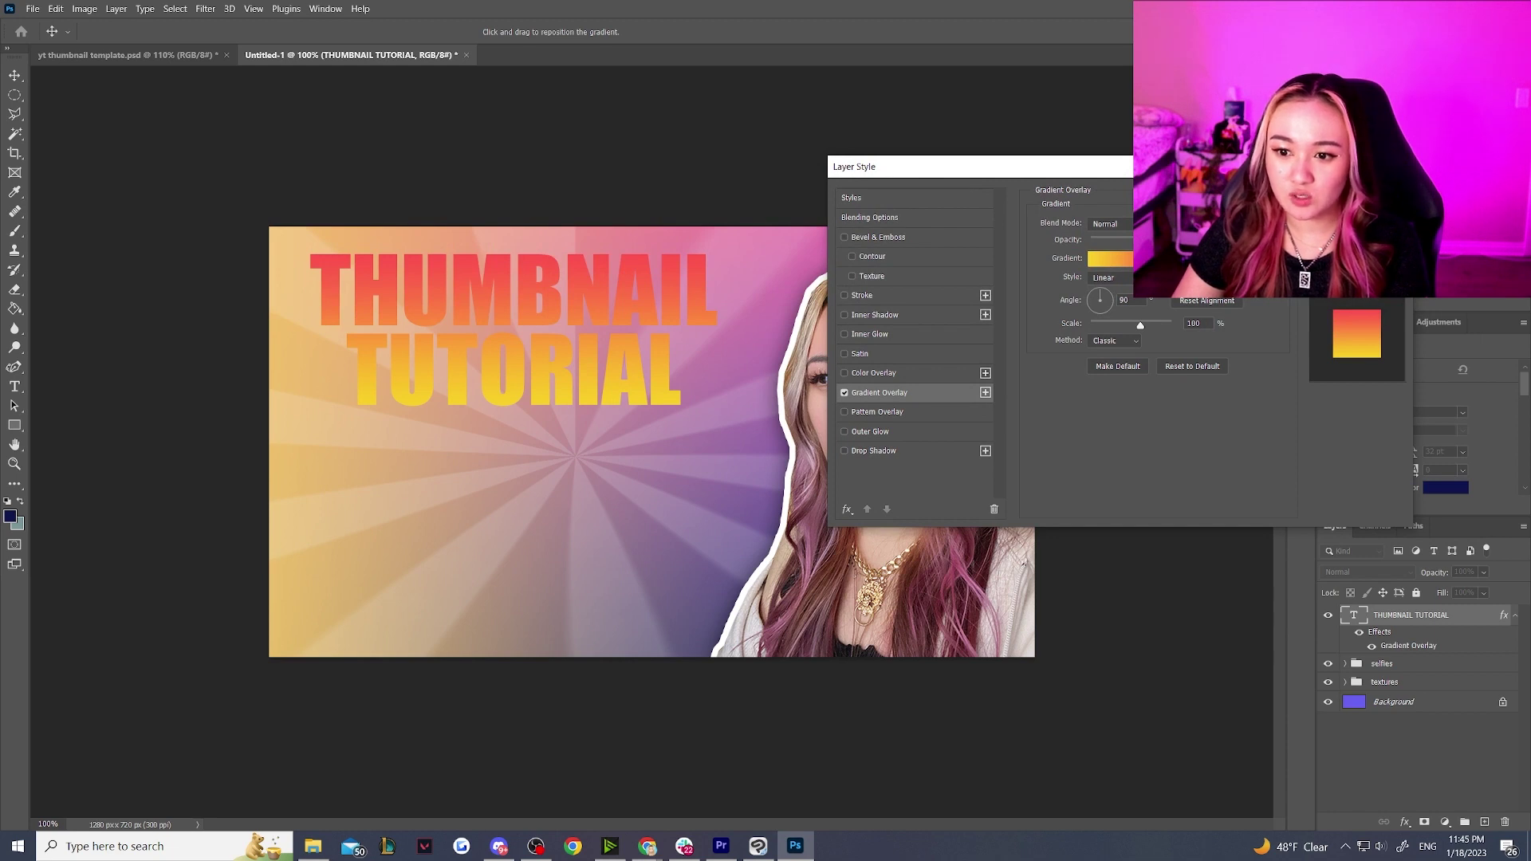
{"action": "left_click", "coordinate": [1156, 258]}
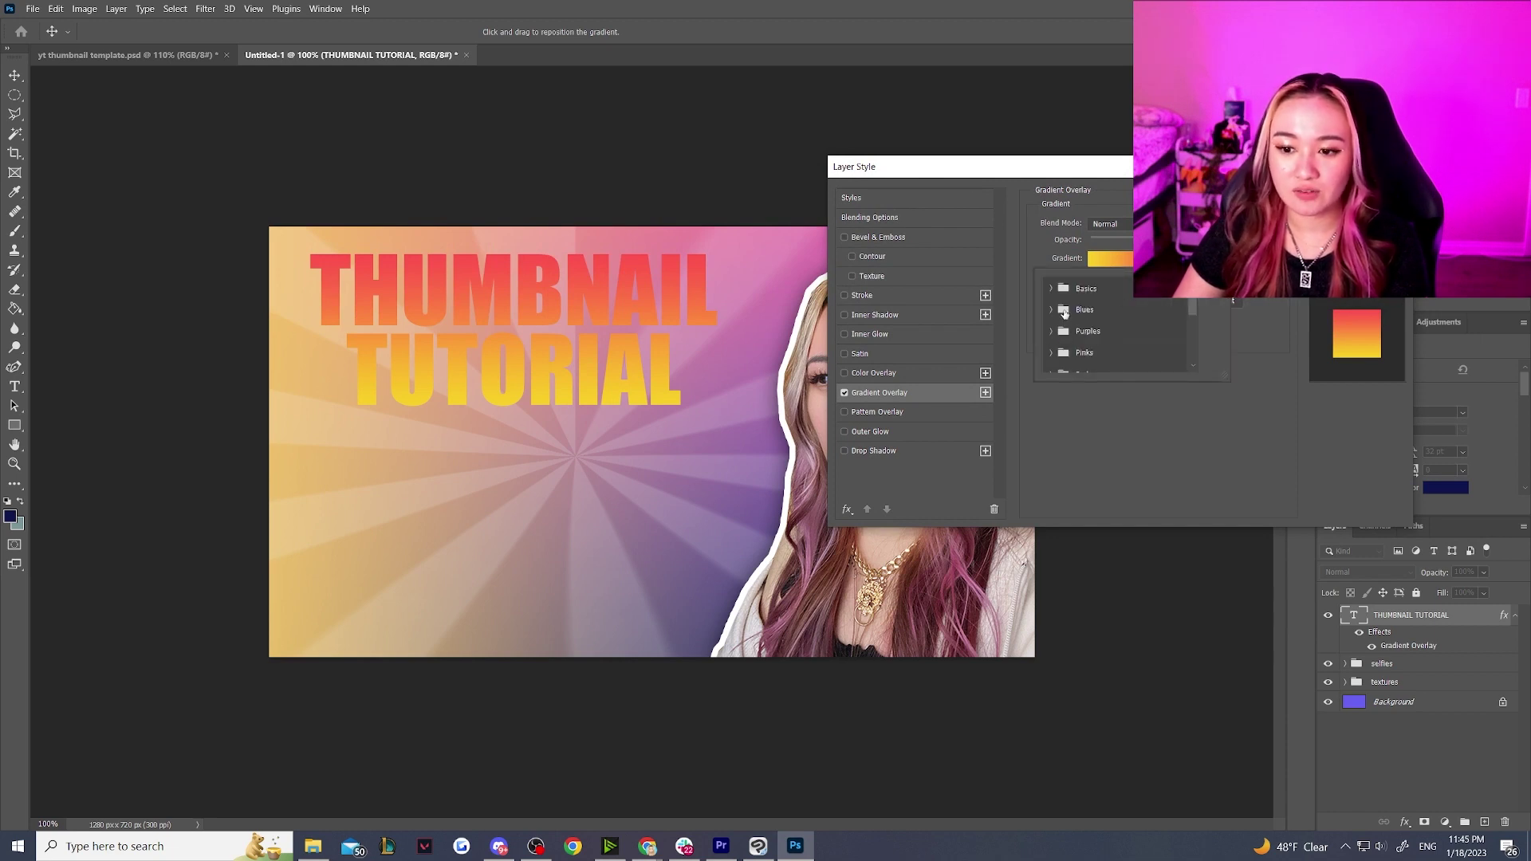
{"action": "scroll", "coordinate": [1071, 328], "scroll_direction": "down", "scroll_amount": 1}
{"action": "left_click", "coordinate": [1051, 343]}
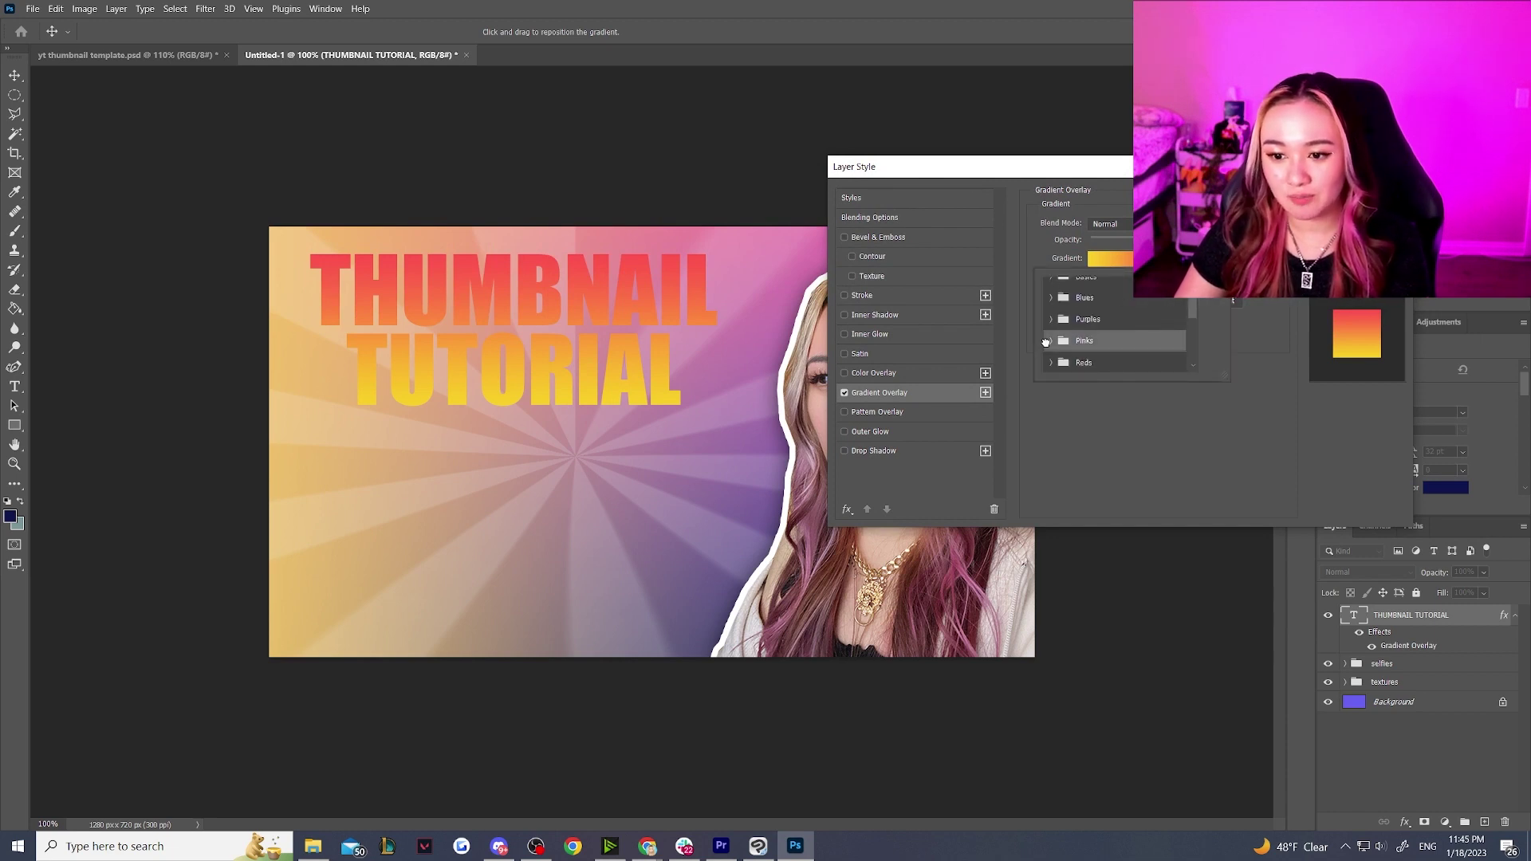
{"action": "left_click", "coordinate": [1118, 339]}
{"action": "key", "text": "Return"}
{"action": "key", "text": "Return"}
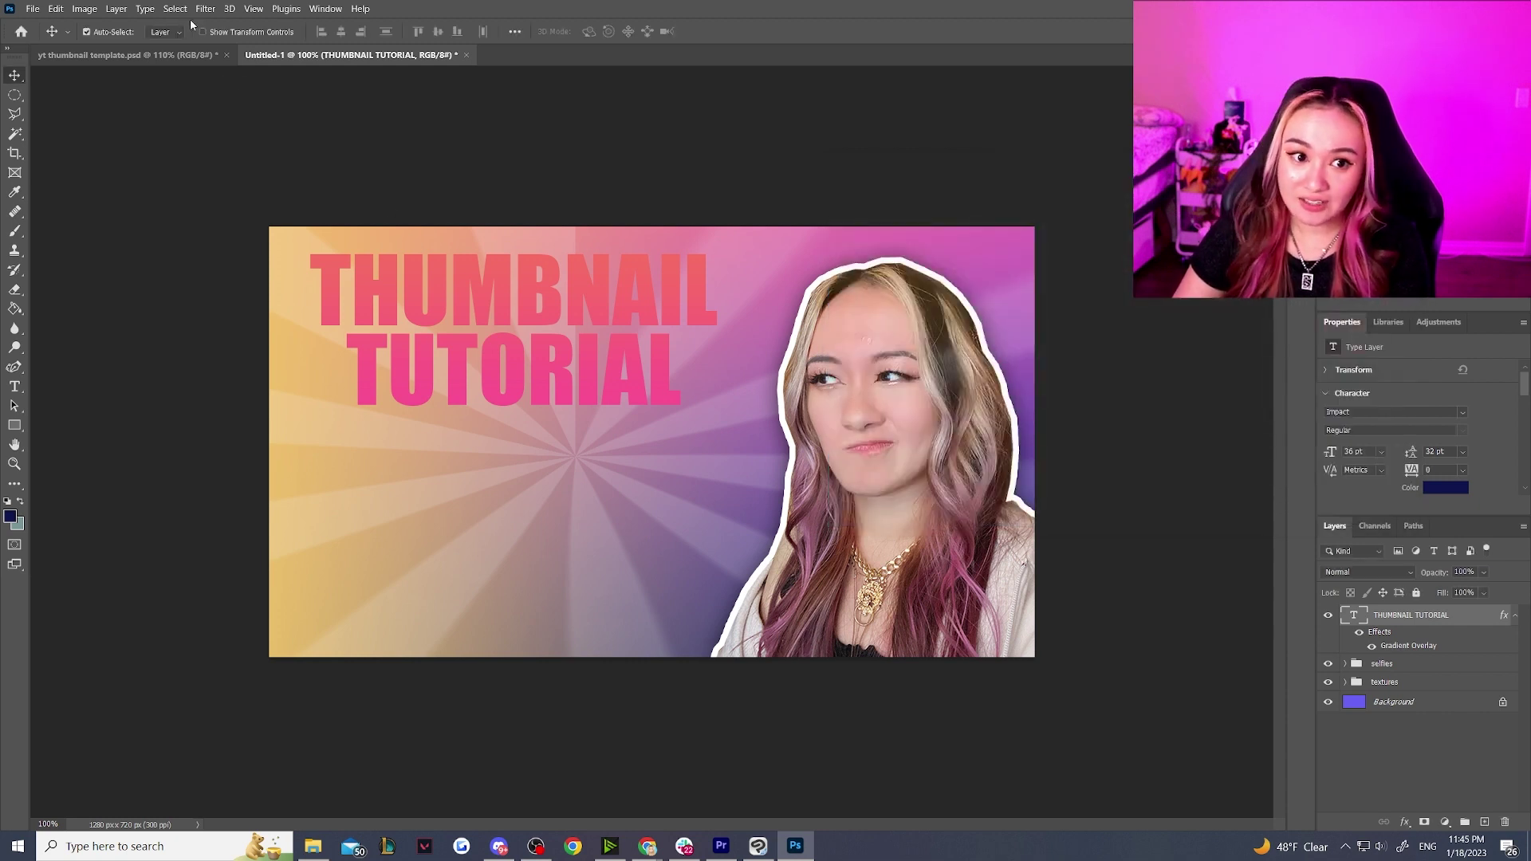
Step: Add a white Stroke outline around the title
{"action": "left_click", "coordinate": [116, 8]}
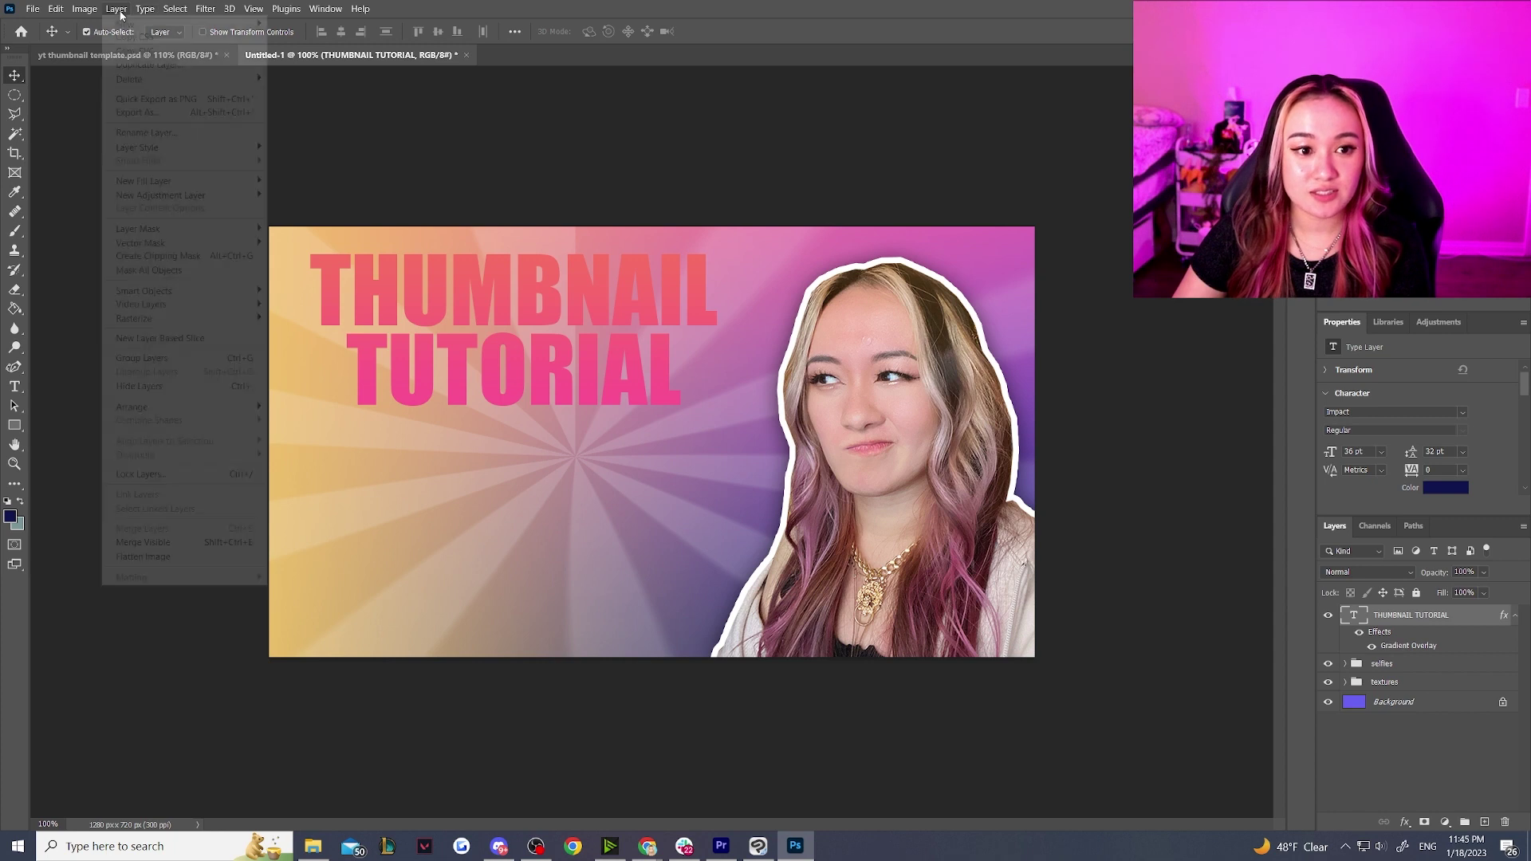
{"action": "mouse_move", "coordinate": [184, 147]}
{"action": "left_click", "coordinate": [317, 181]}
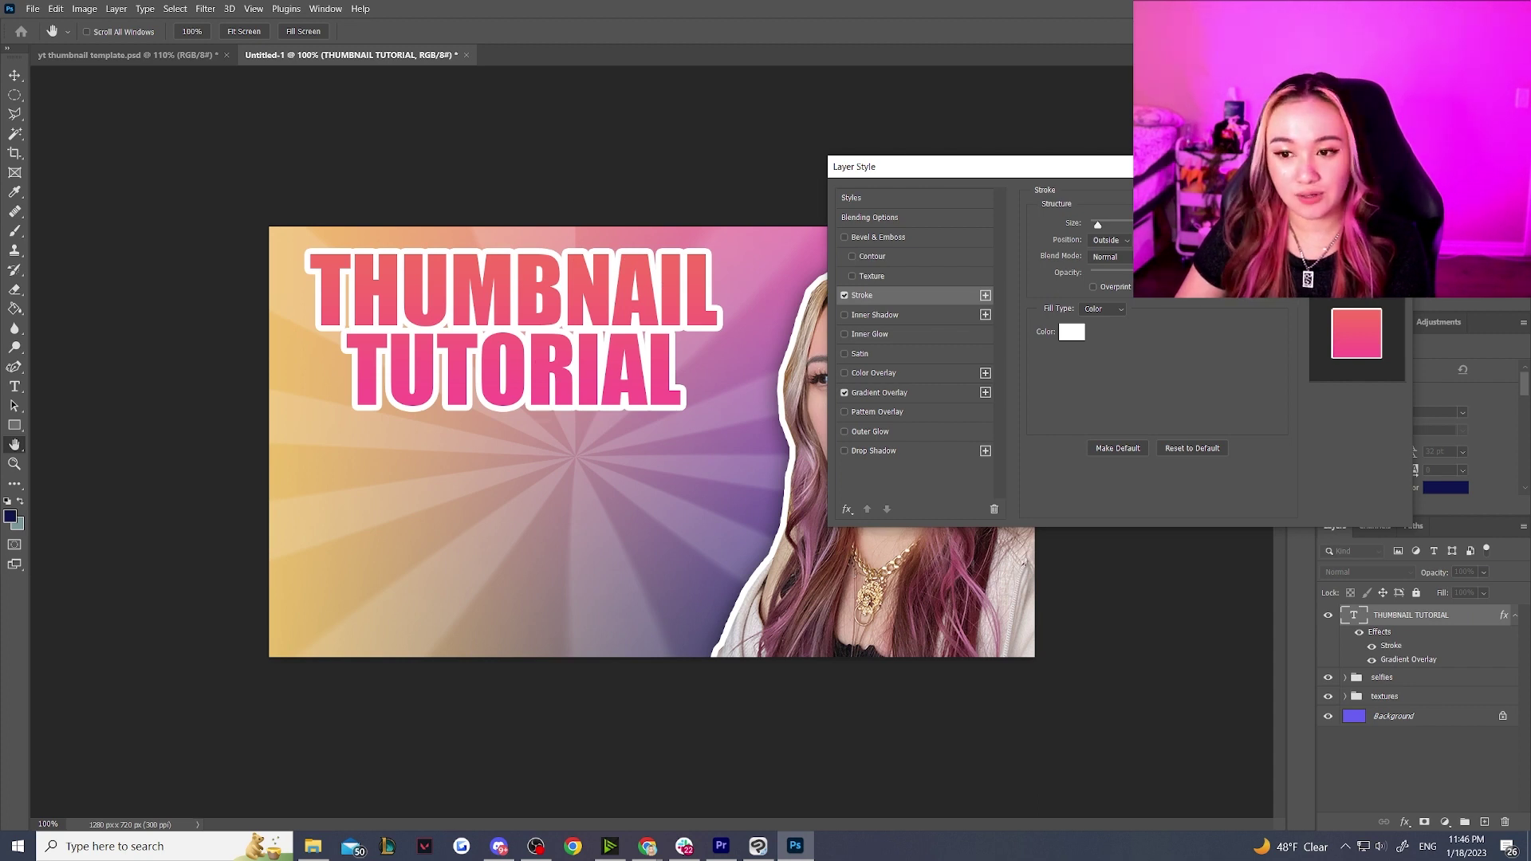
{"action": "left_click_drag", "start_coordinate": [997, 167], "coordinate": [392, 323]}
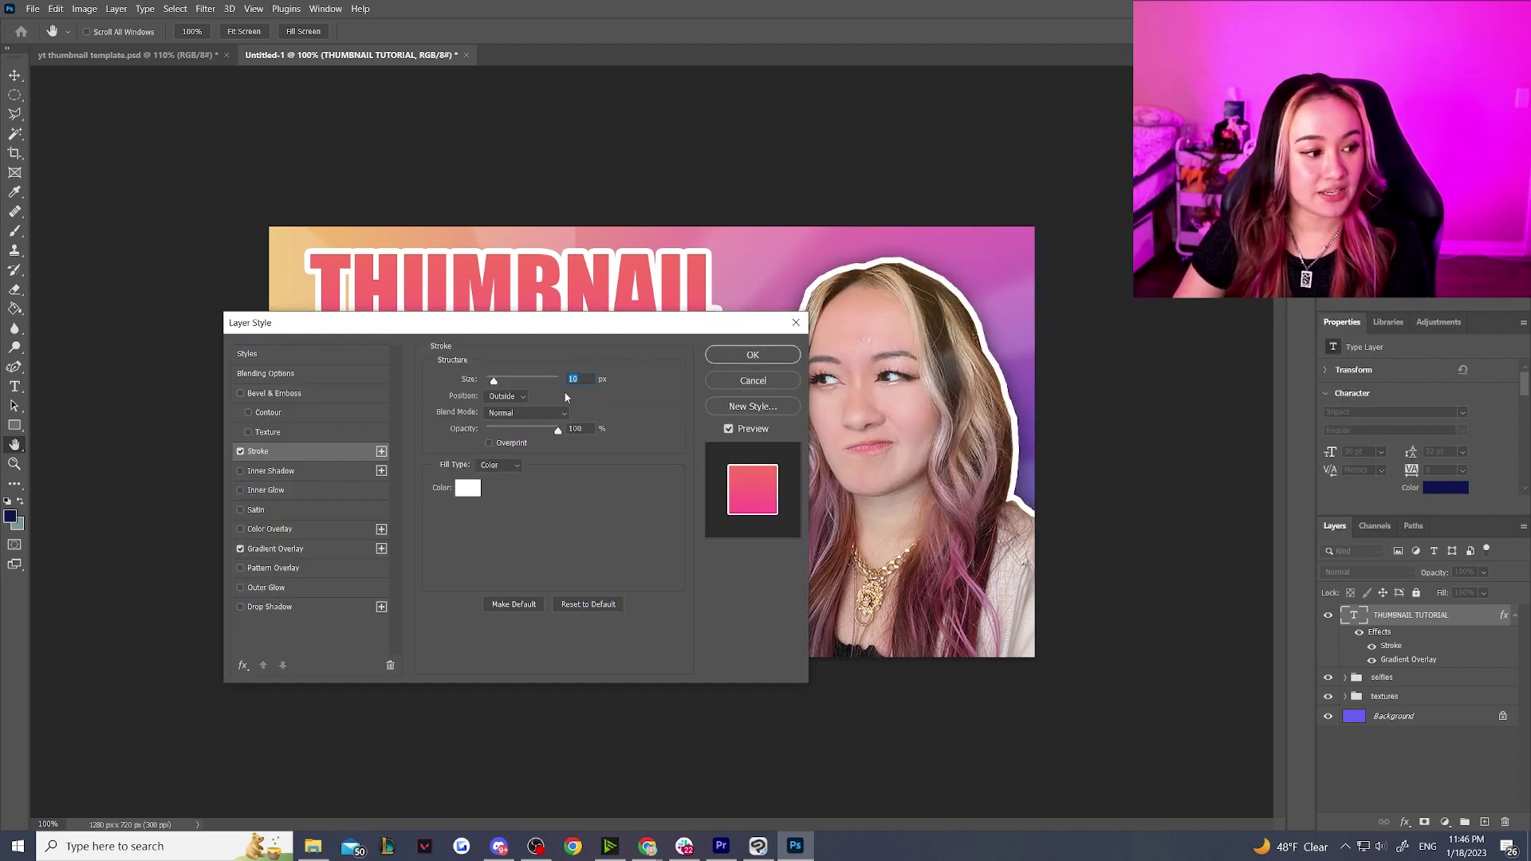
{"action": "left_click", "coordinate": [753, 356]}
Step: Add a Drop Shadow with default settings to the title and nudge it slightly
{"action": "left_click", "coordinate": [117, 9]}
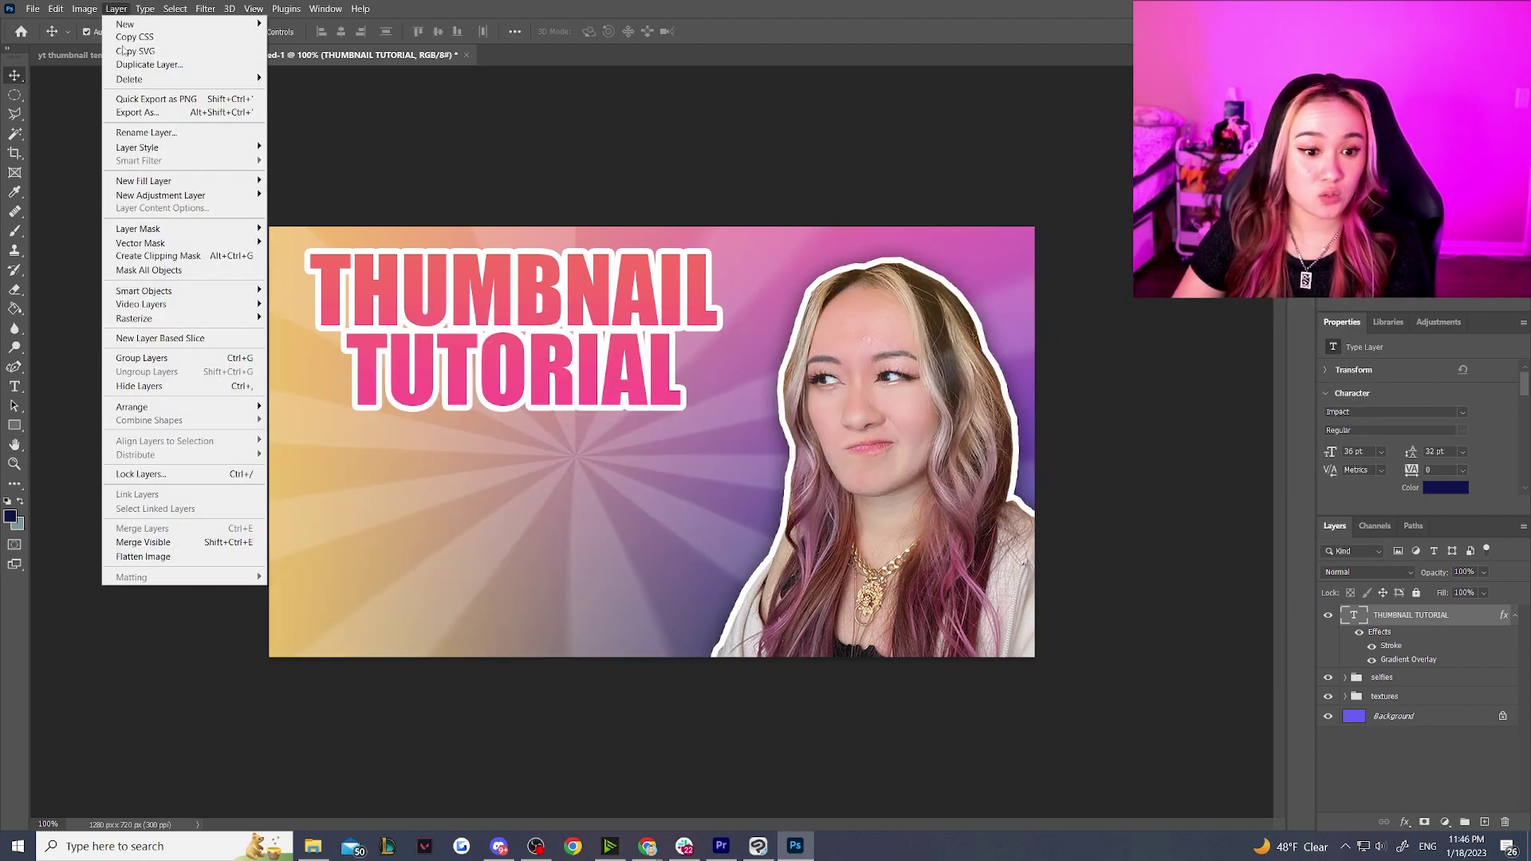
{"action": "mouse_move", "coordinate": [229, 154]}
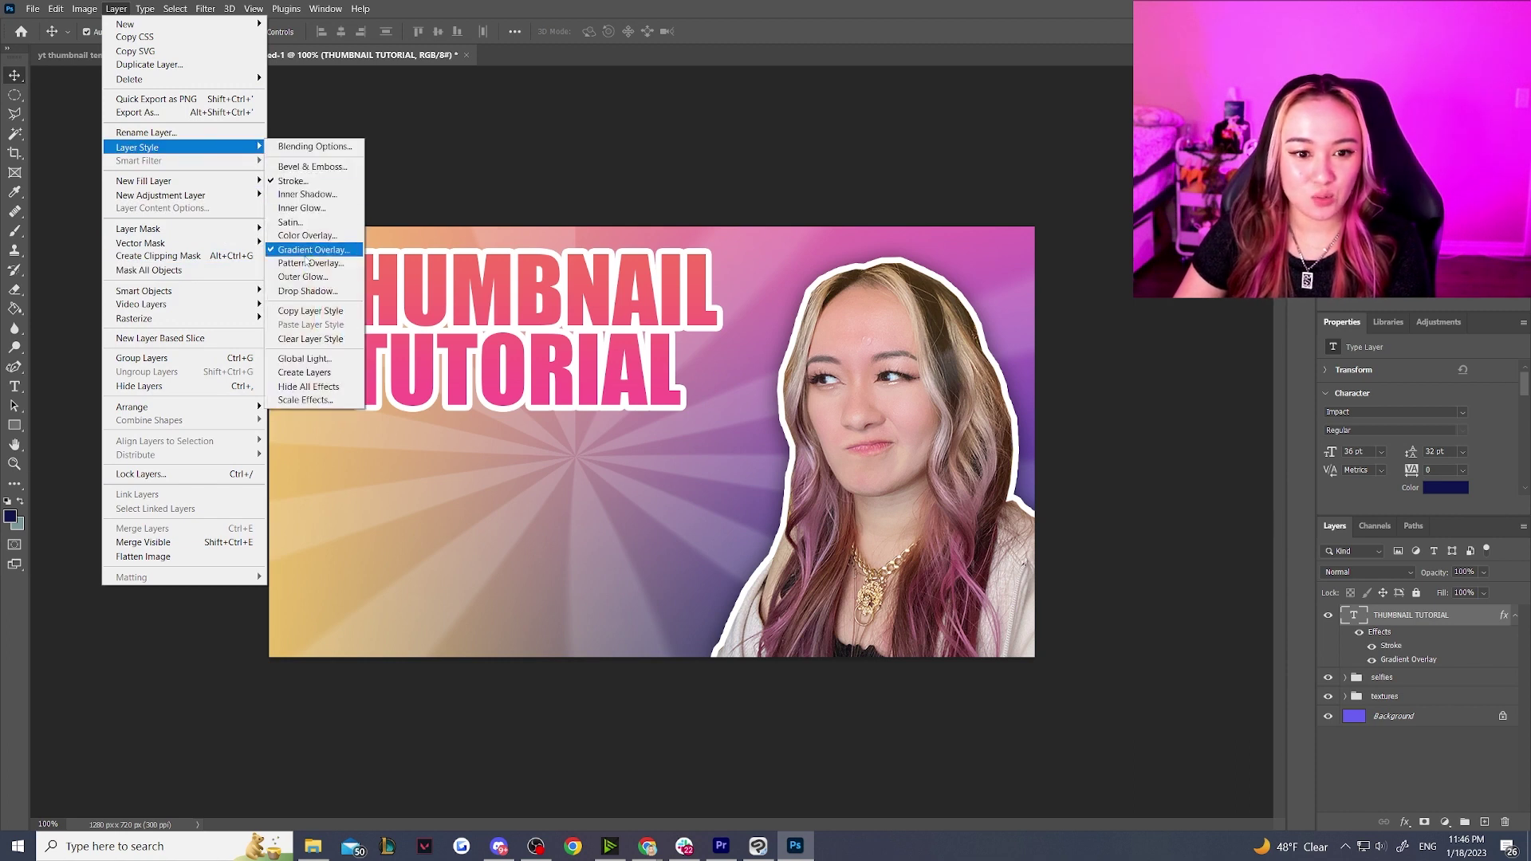
{"action": "left_click", "coordinate": [296, 291]}
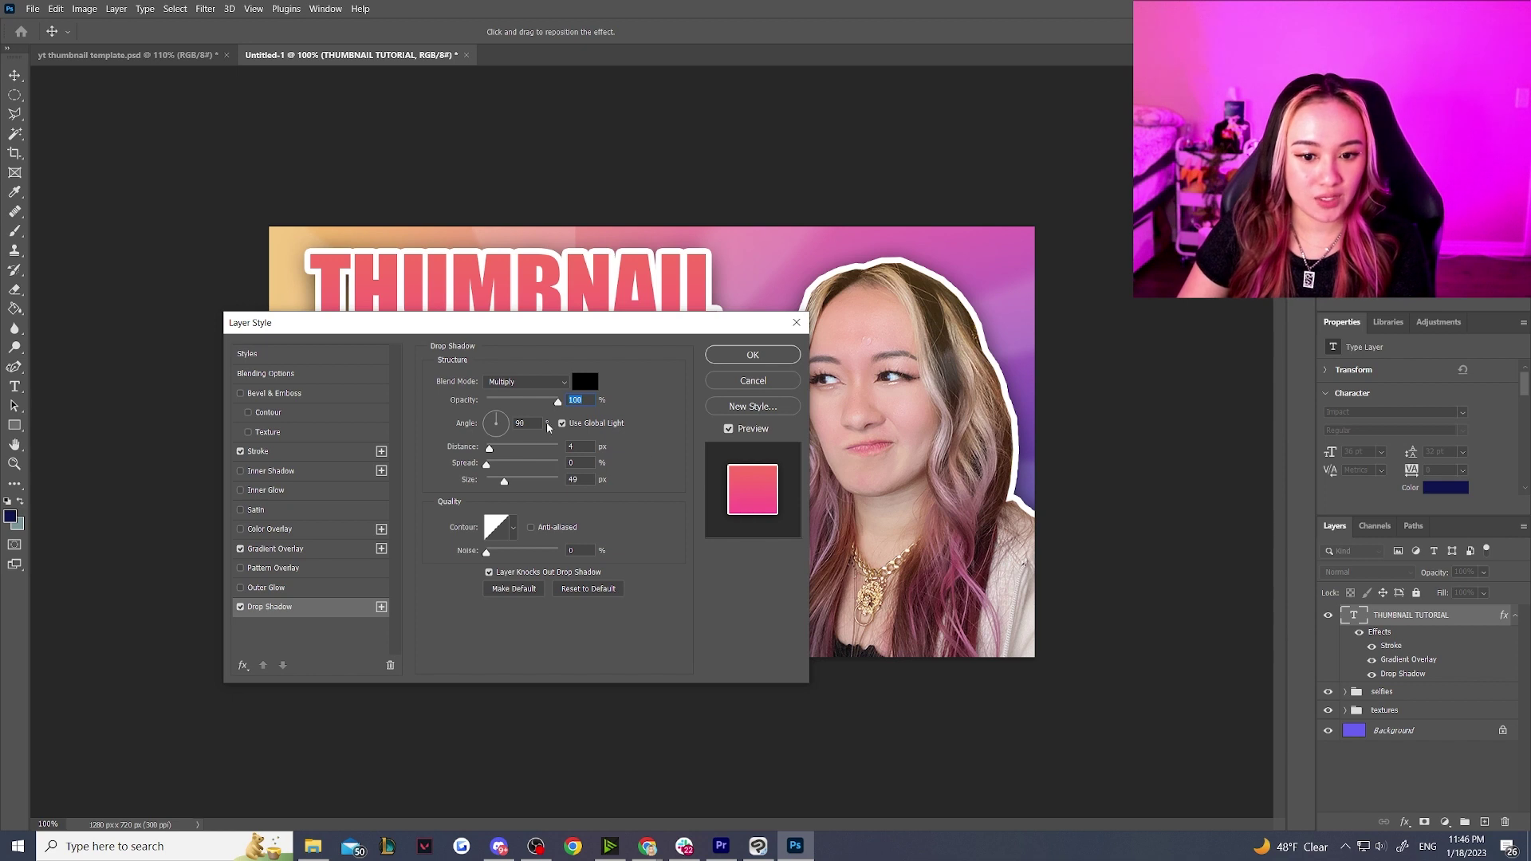
{"action": "left_click_drag", "start_coordinate": [605, 339], "coordinate": [537, 482]}
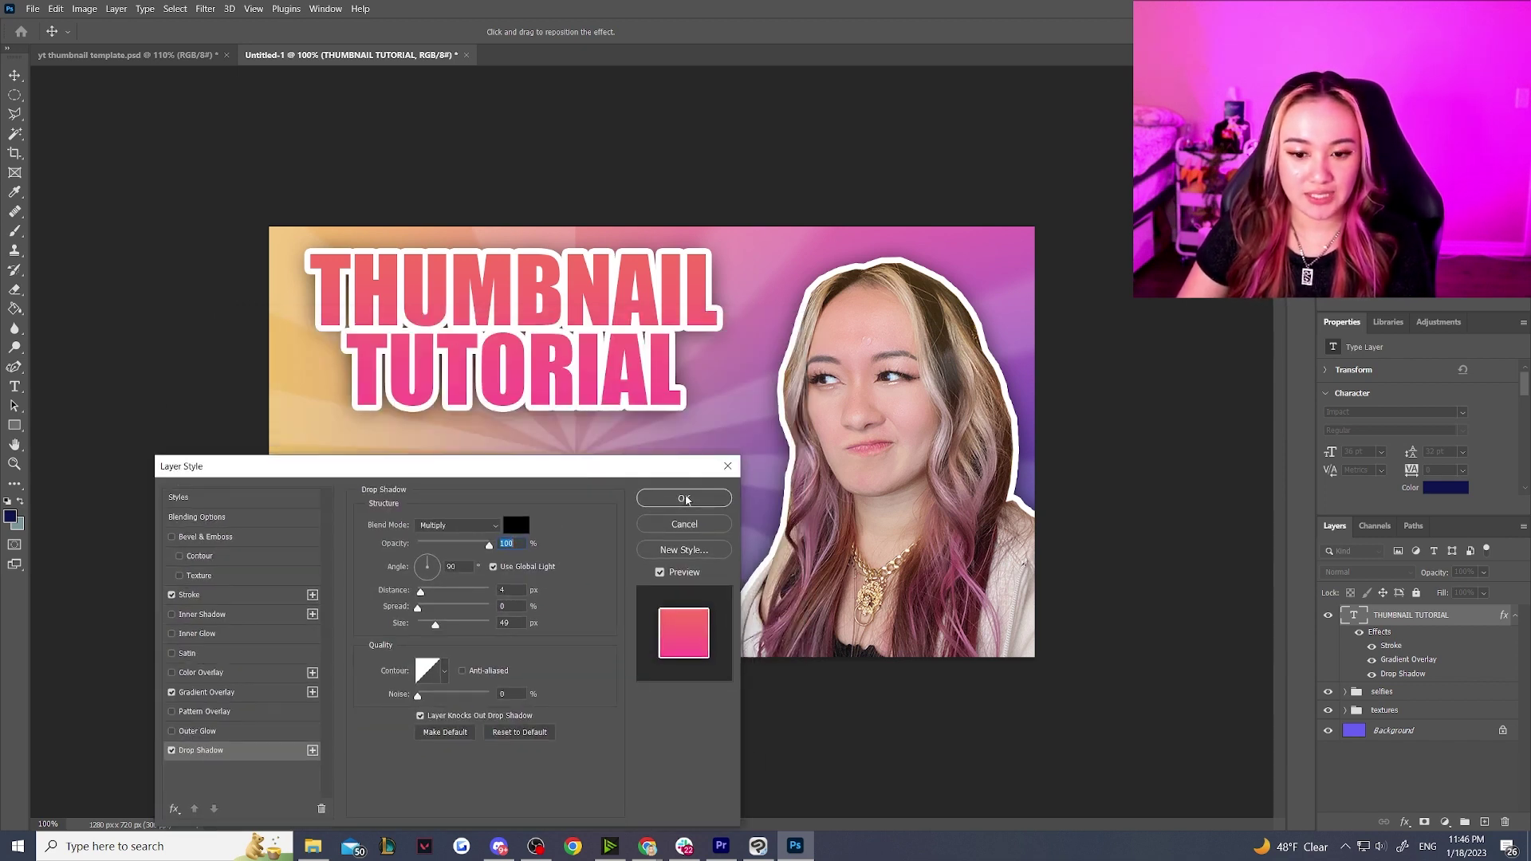
{"action": "left_click", "coordinate": [670, 532]}
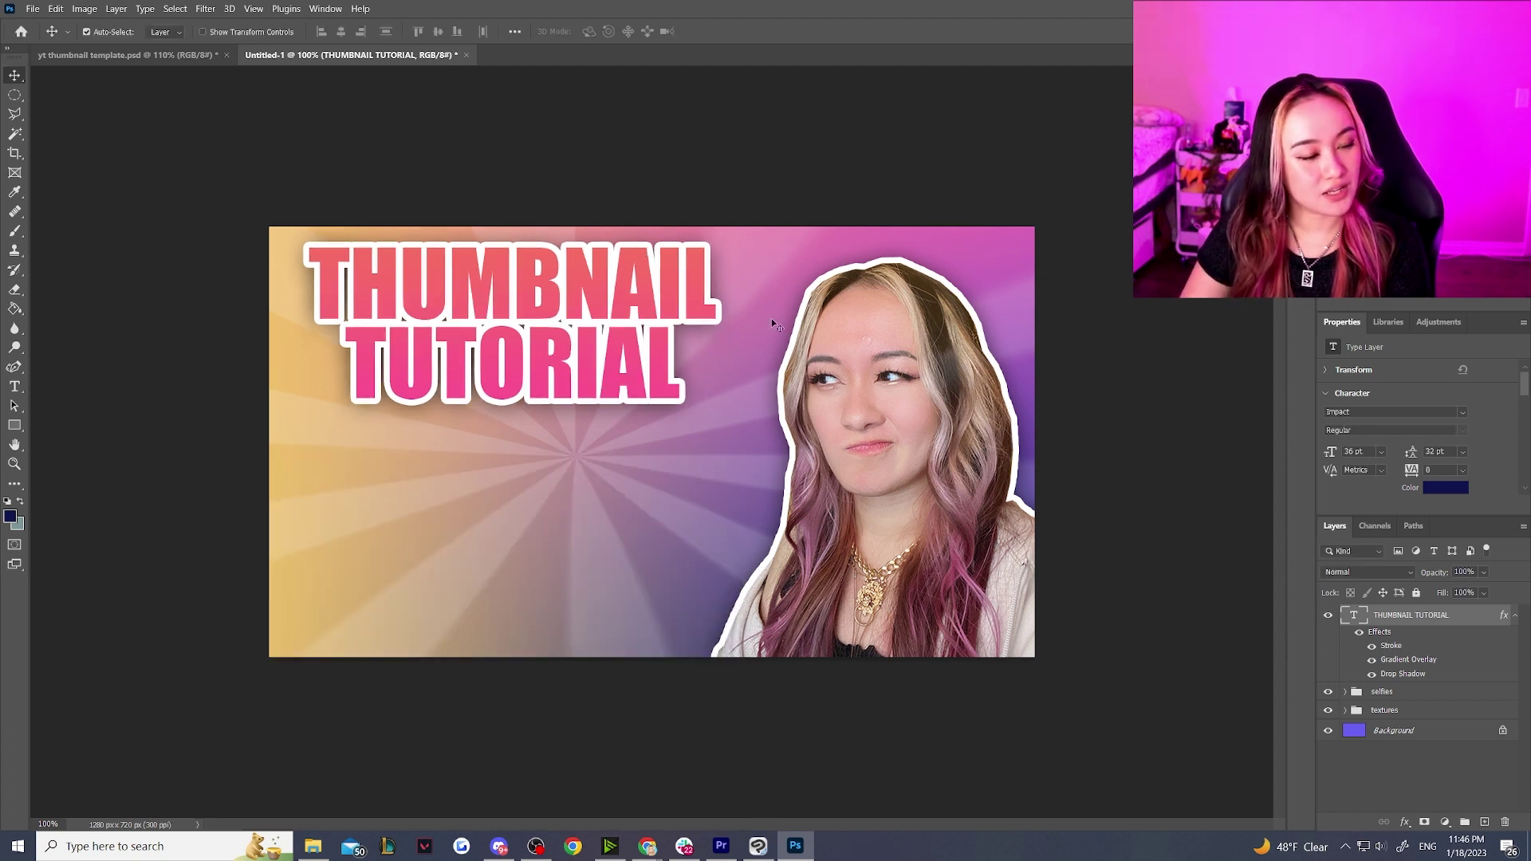
{"action": "left_click_drag", "start_coordinate": [625, 282], "coordinate": [626, 283]}
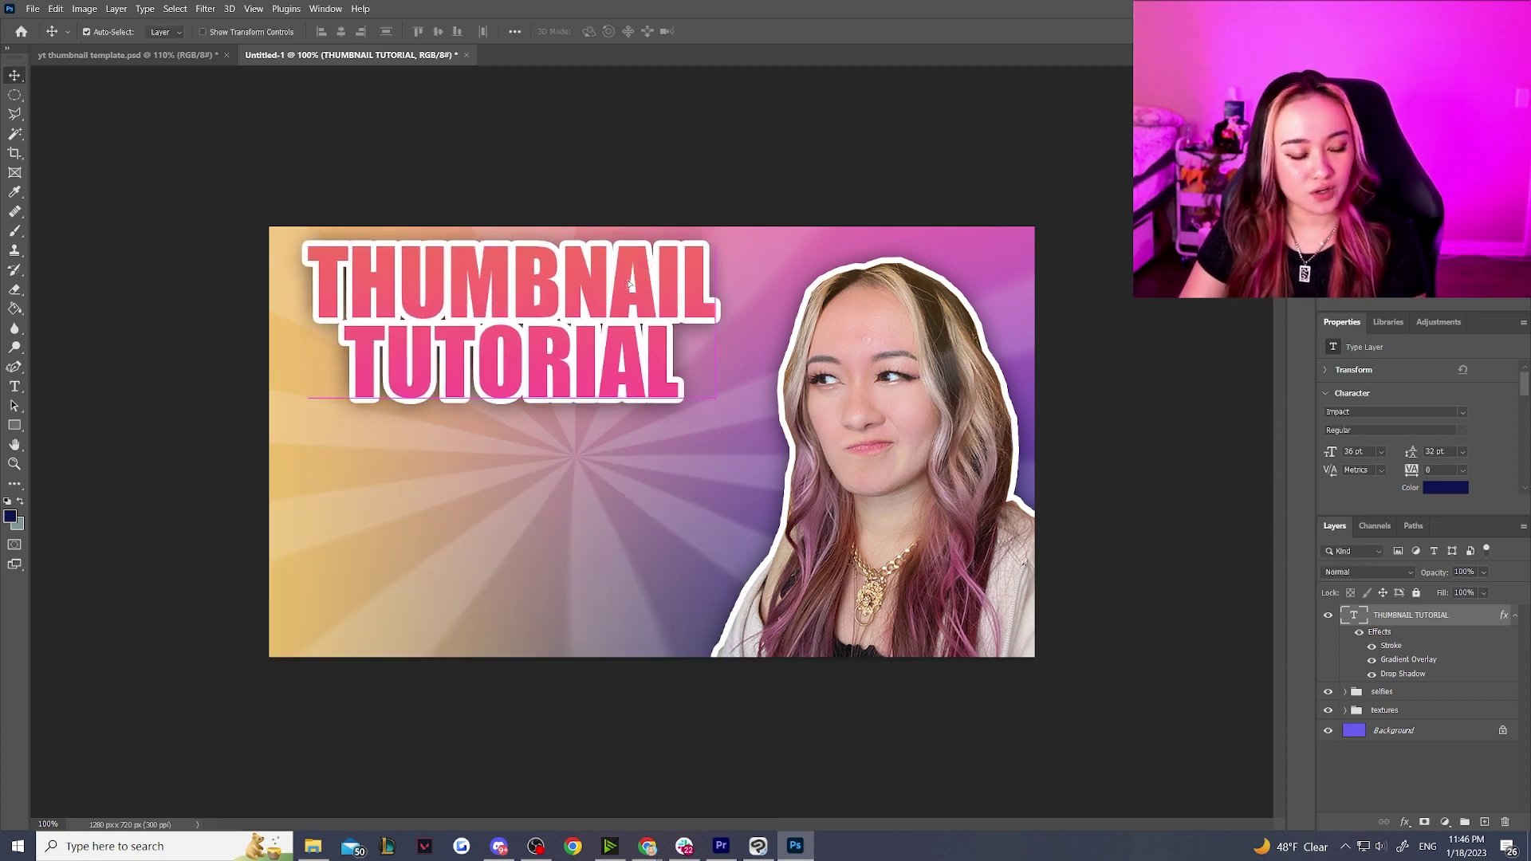
Step: Rotate the title about -4.6° so it rises rightward, shifting it slightly left
{"action": "key", "text": "ctrl+t"}
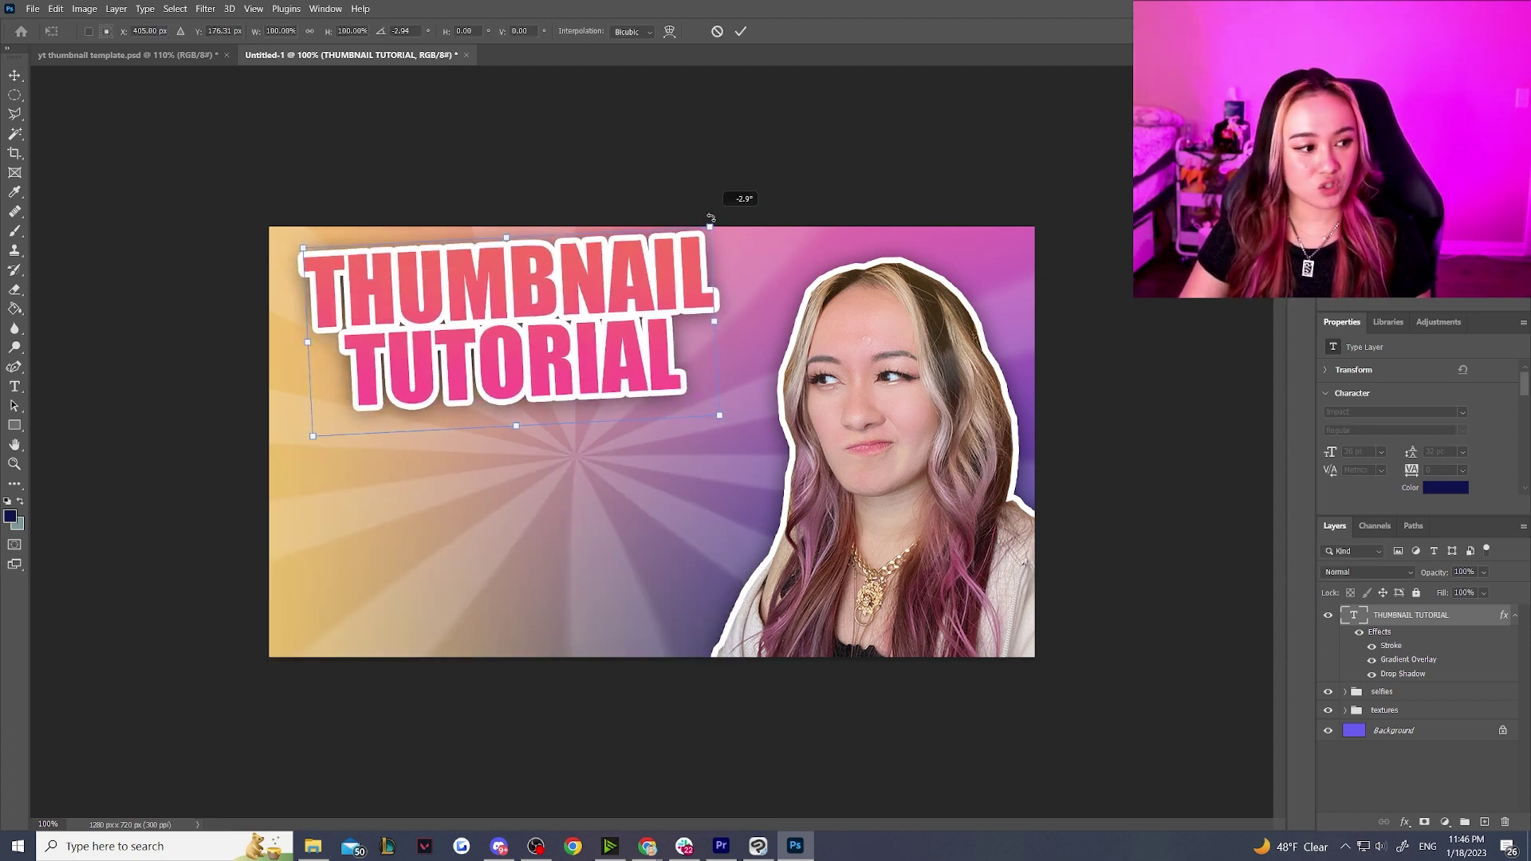
{"action": "left_click_drag", "start_coordinate": [722, 226], "coordinate": [713, 210]}
{"action": "left_click_drag", "start_coordinate": [641, 281], "coordinate": [614, 288]}
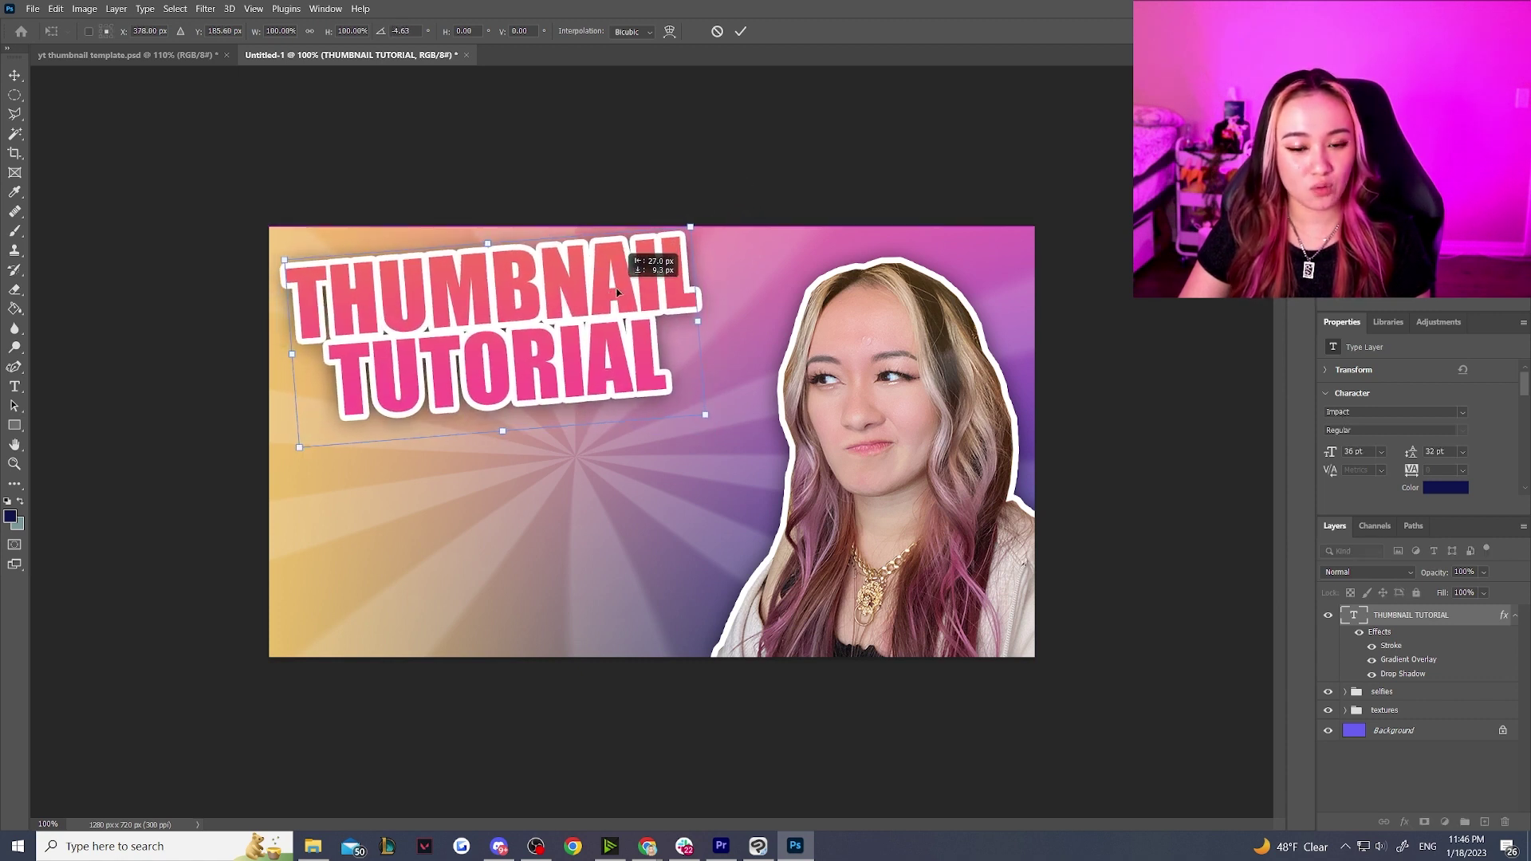
{"action": "key", "text": "Return"}
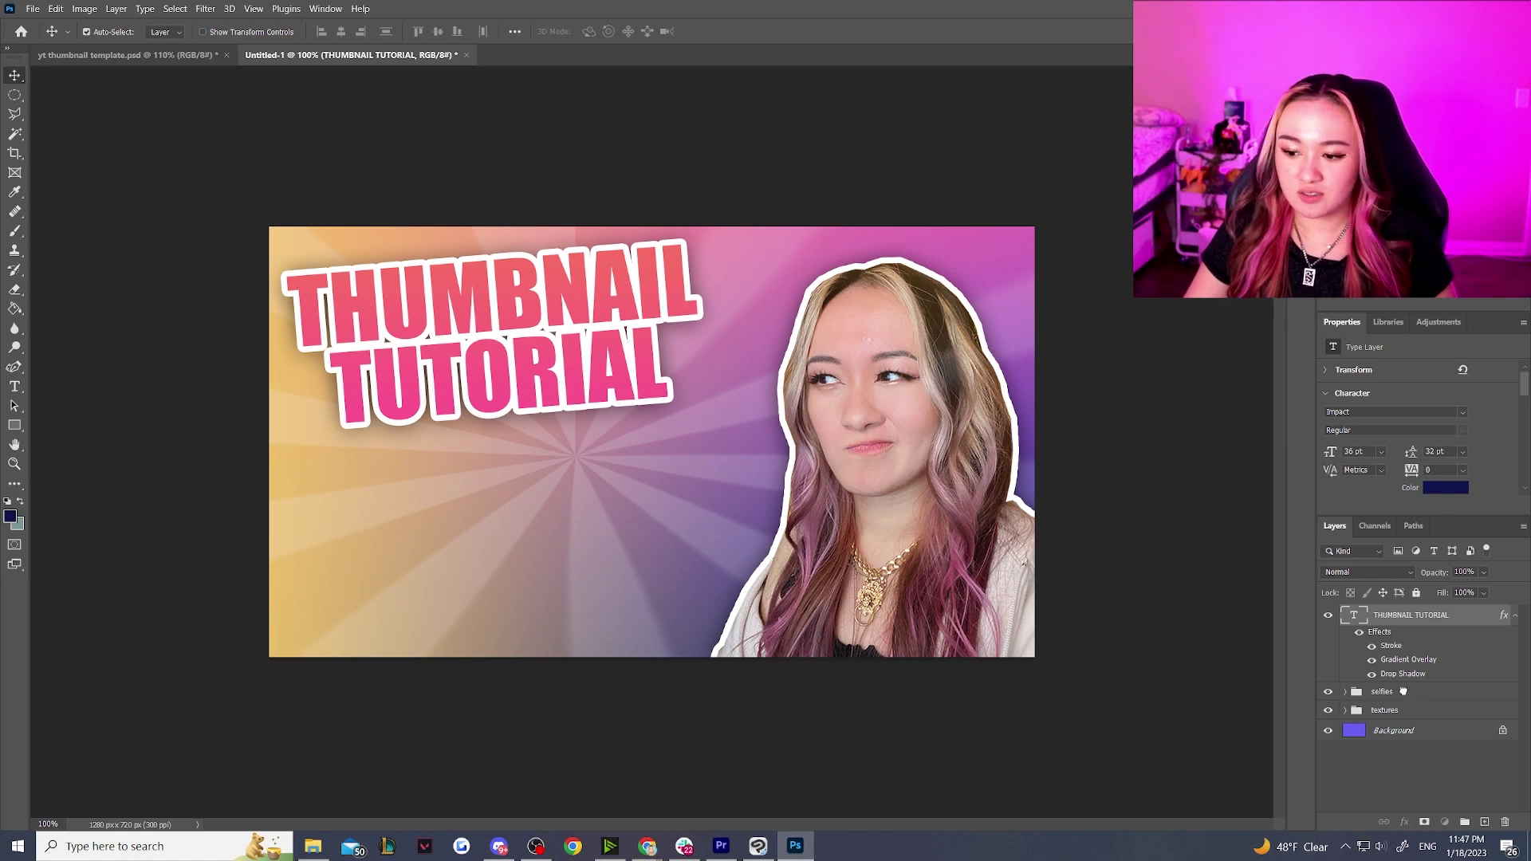
Step: Create a new layer group named 'icons' above the selfies layer
{"action": "left_click", "coordinate": [1408, 691]}
{"action": "left_click", "coordinate": [1465, 822]}
{"action": "double_click", "coordinate": [1384, 691]}
{"action": "type", "text": "icons"}
{"action": "key", "text": "Return"}
Step: Place the 'youtube logo 2' image onto the canvas, scaled down and moved up
{"action": "key", "text": "alt+Tab"}
{"action": "left_click_drag", "start_coordinate": [1077, 105], "coordinate": [1095, 175]}
{"action": "left_click_drag", "start_coordinate": [1439, 323], "coordinate": [1441, 688]}
{"action": "left_click_drag", "start_coordinate": [956, 666], "coordinate": [606, 443]}
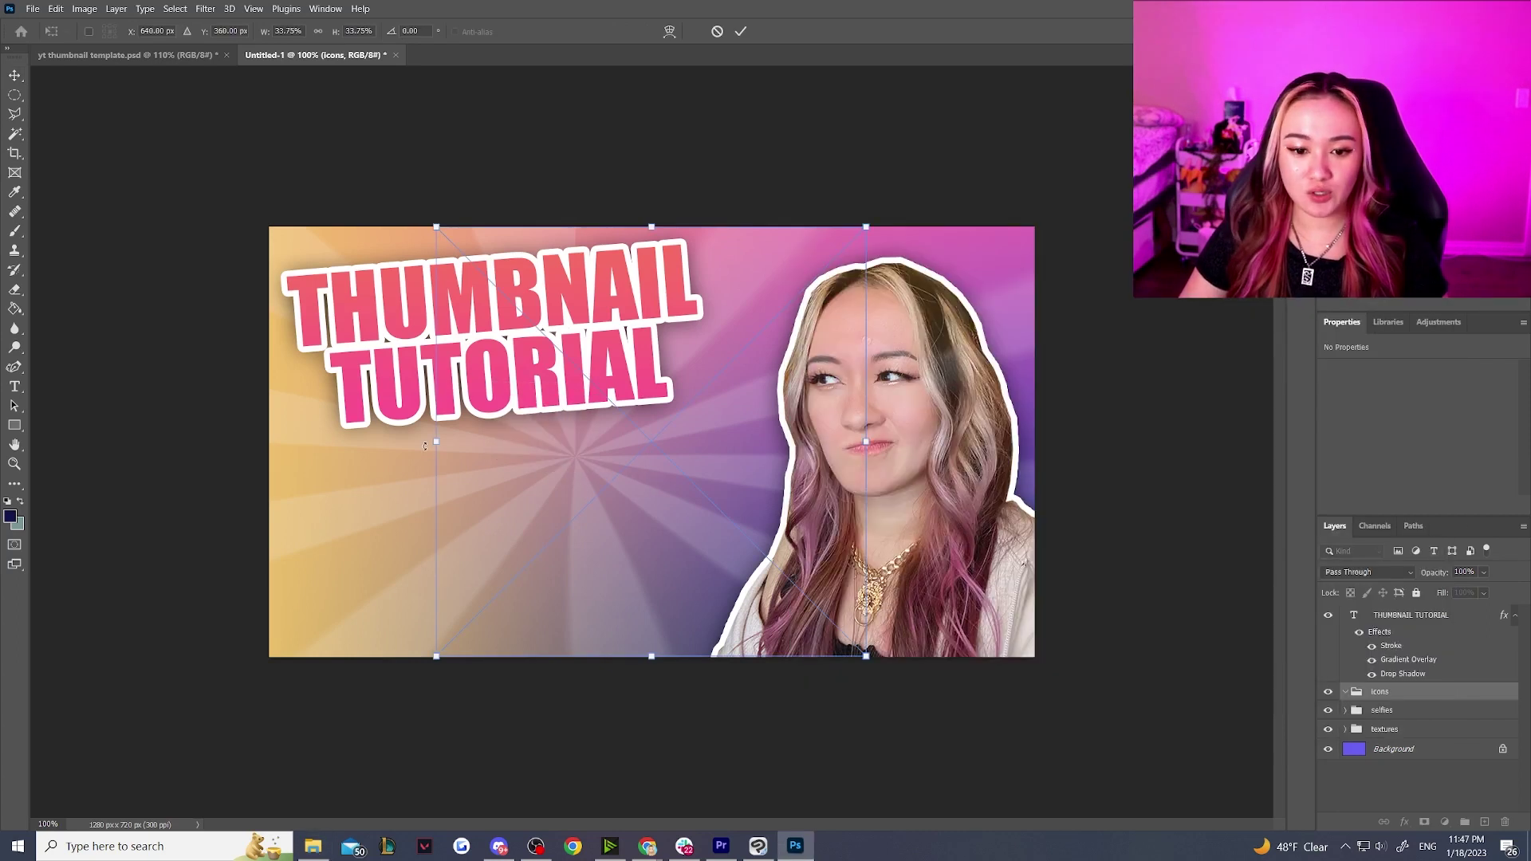
{"action": "left_click_drag", "start_coordinate": [866, 228], "coordinate": [647, 423]}
{"action": "left_click_drag", "start_coordinate": [601, 558], "coordinate": [604, 542]}
{"action": "key", "text": "Return"}
Step: Move the logo layer into the icons group, rasterize it, and position it below the title
{"action": "left_click_drag", "start_coordinate": [1396, 693], "coordinate": [1395, 717]}
{"action": "right_click", "coordinate": [1414, 716]}
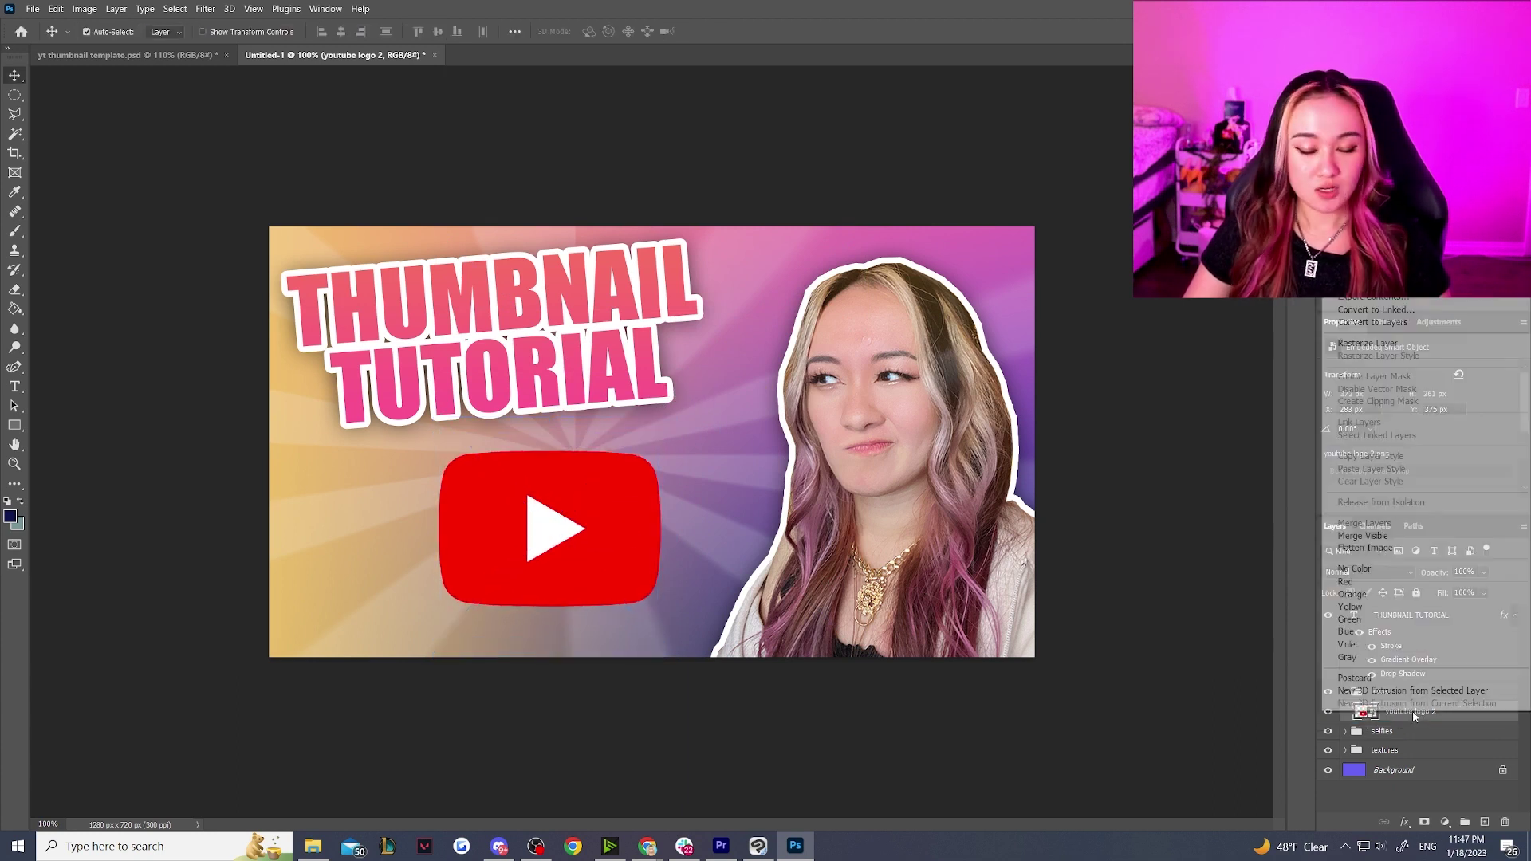
{"action": "left_click", "coordinate": [1368, 343]}
{"action": "mouse_move", "coordinate": [615, 549]}
{"action": "left_mouse_down"}
{"action": "mouse_move", "coordinate": [599, 562]}
{"action": "mouse_move", "coordinate": [600, 542]}
{"action": "mouse_move", "coordinate": [606, 555]}
{"action": "left_mouse_up"}
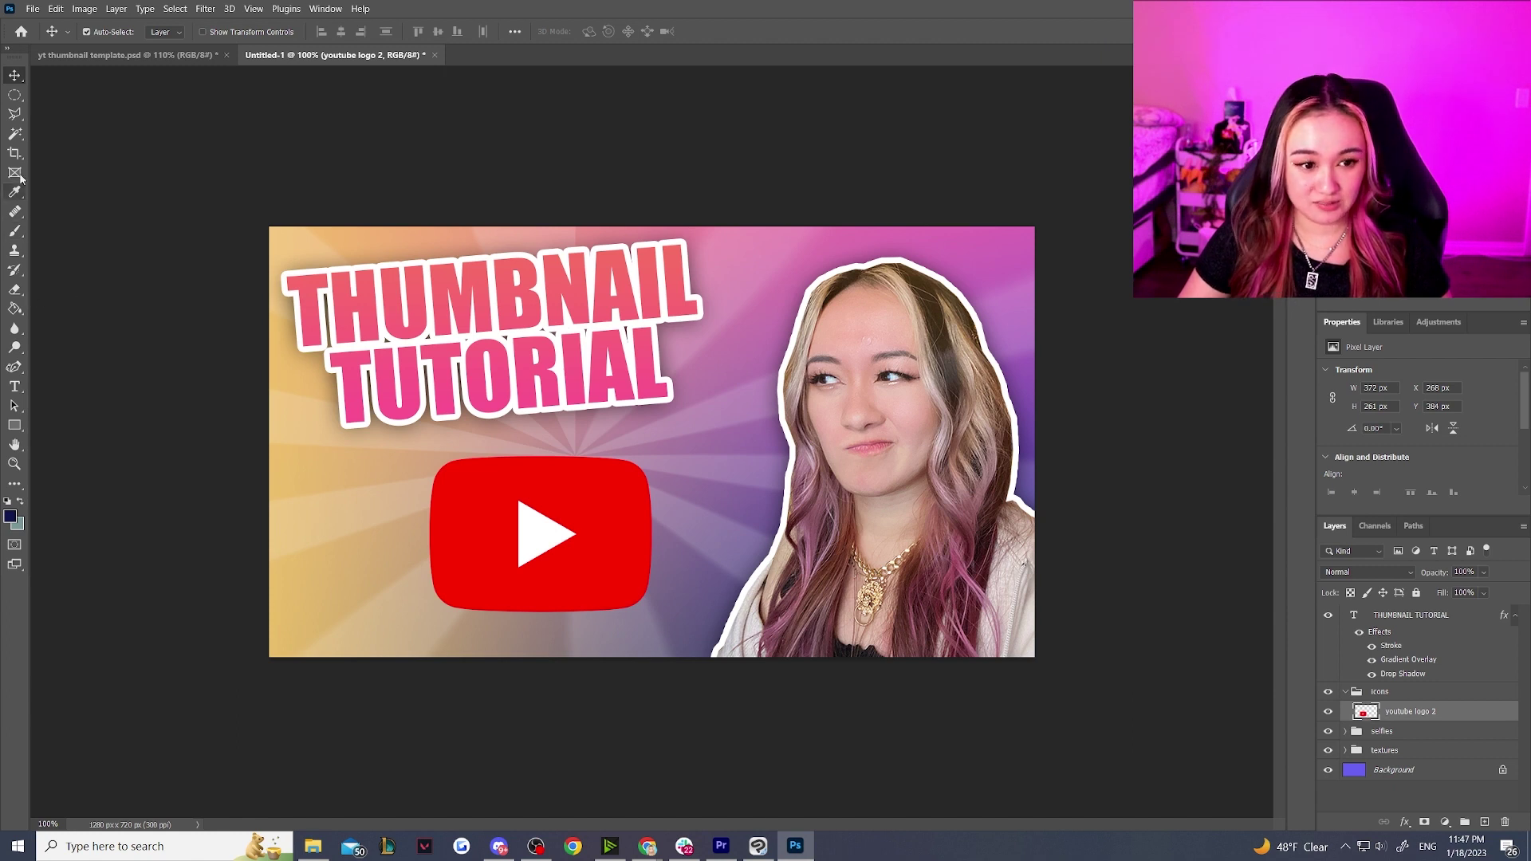
Step: Magic Wand select the red logo, fill it a darker red, then deselect
{"action": "left_click", "coordinate": [14, 133]}
{"action": "left_click", "coordinate": [590, 479]}
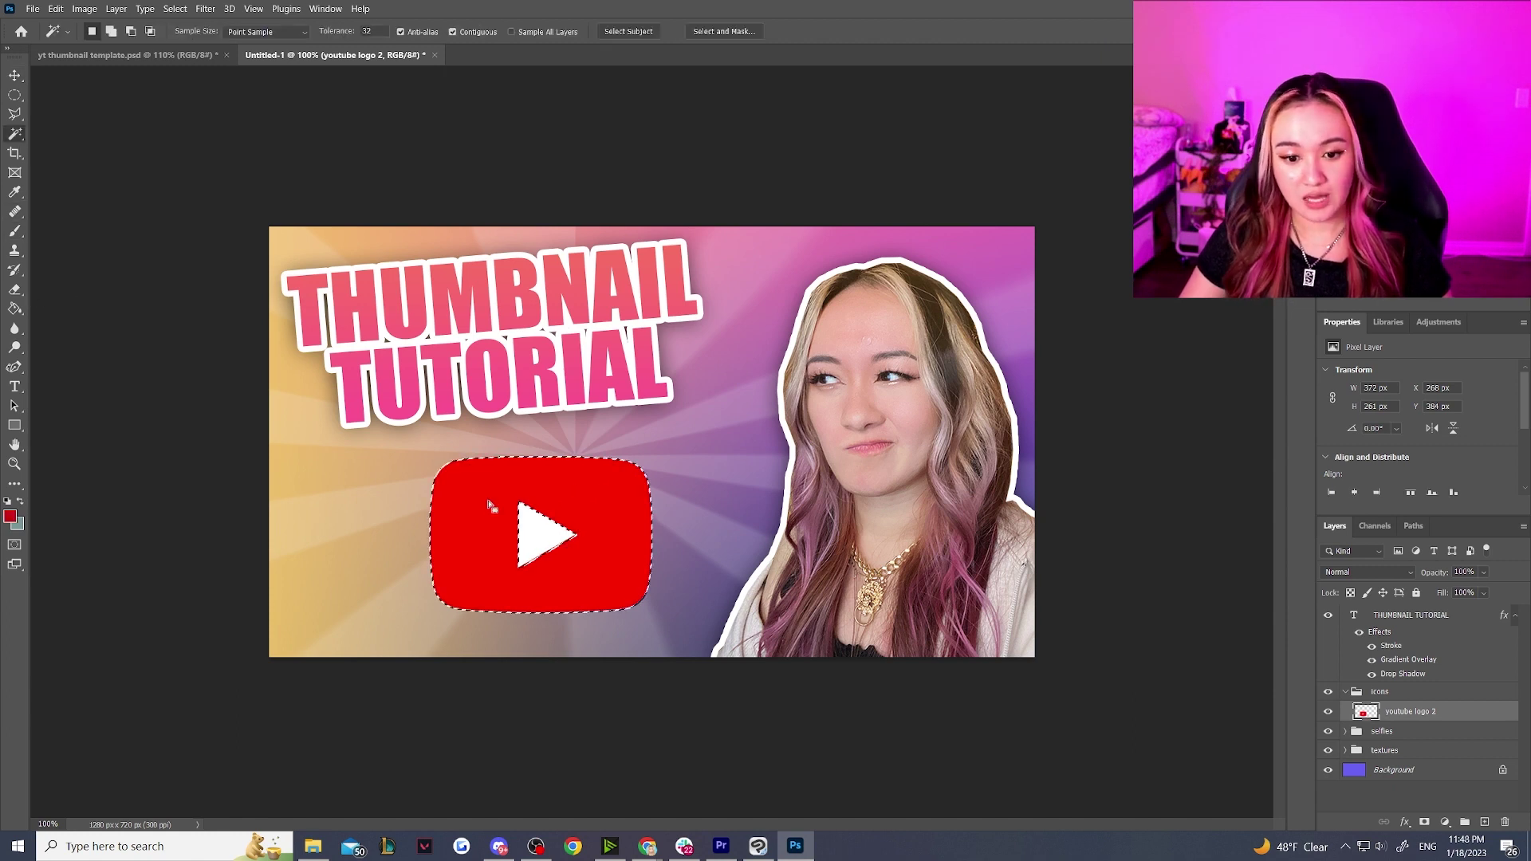
{"action": "left_click", "coordinate": [14, 309]}
{"action": "left_click", "coordinate": [575, 504]}
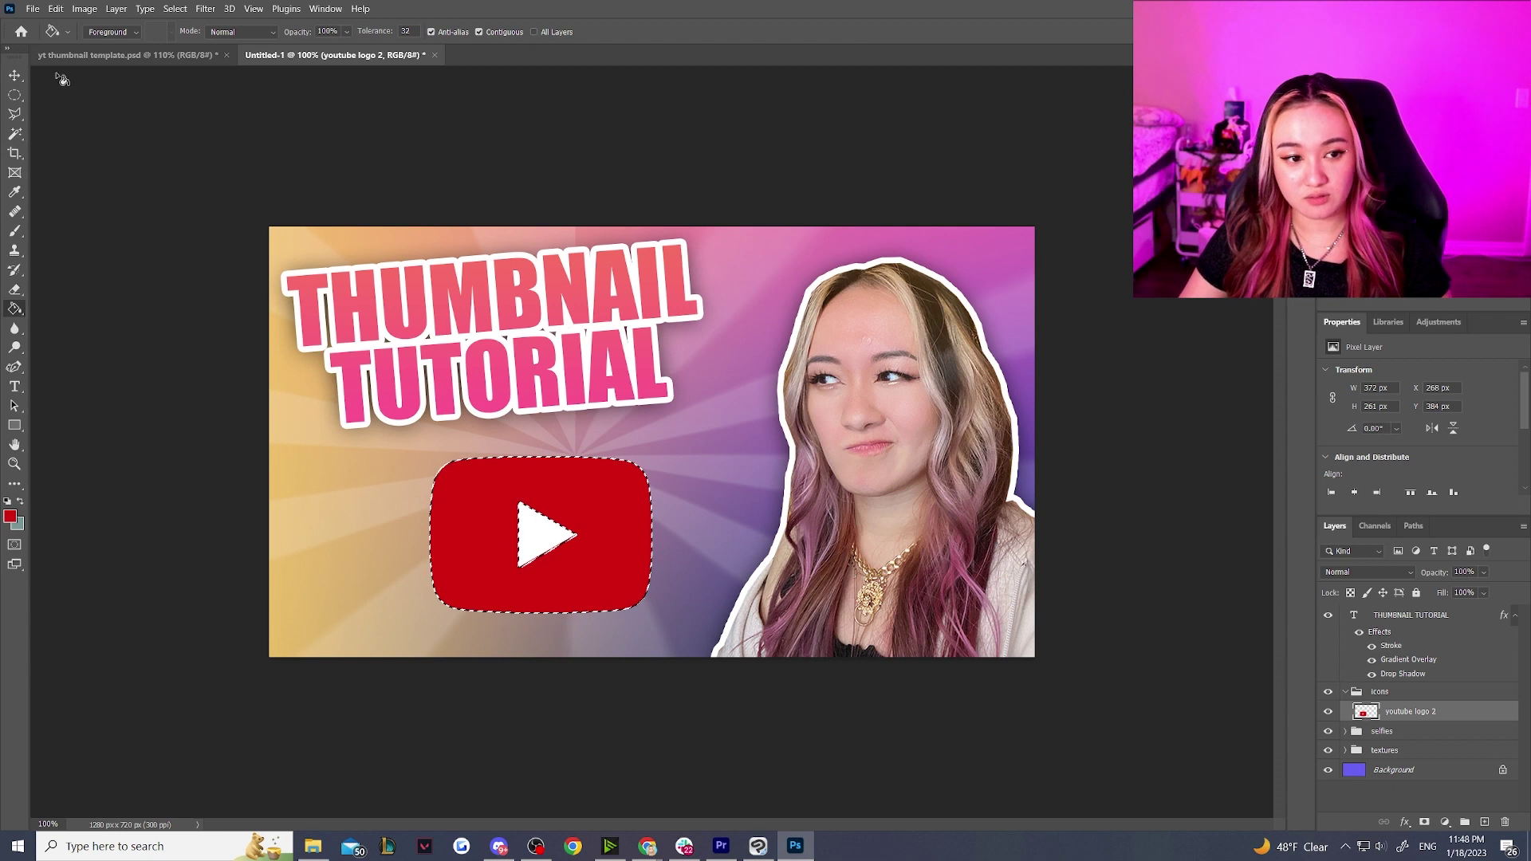
{"action": "key", "text": "m"}
{"action": "key", "text": "ctrl+d"}
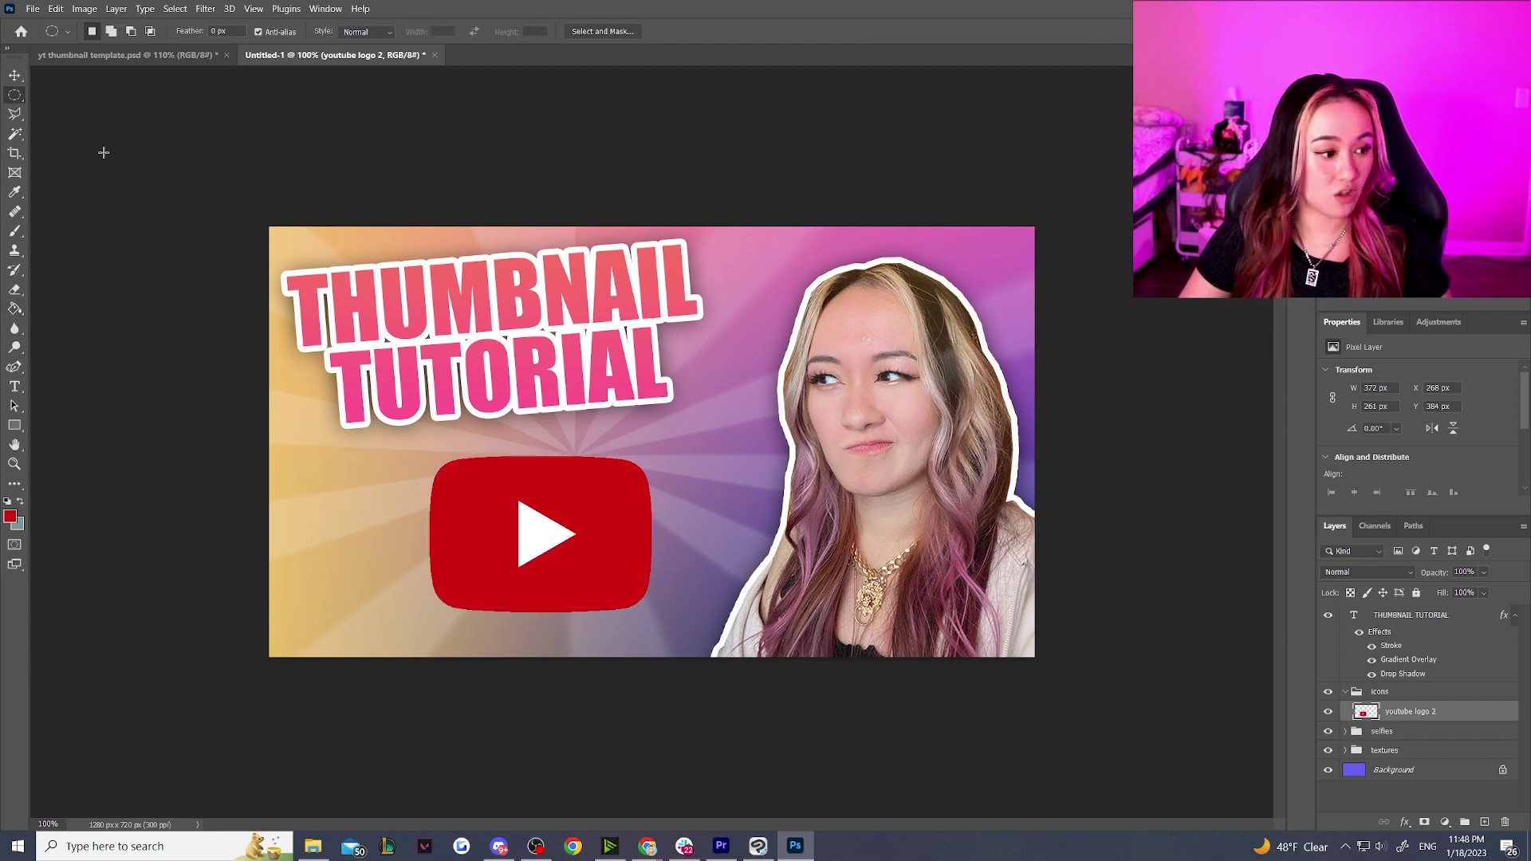
{"action": "left_click", "coordinate": [15, 75]}
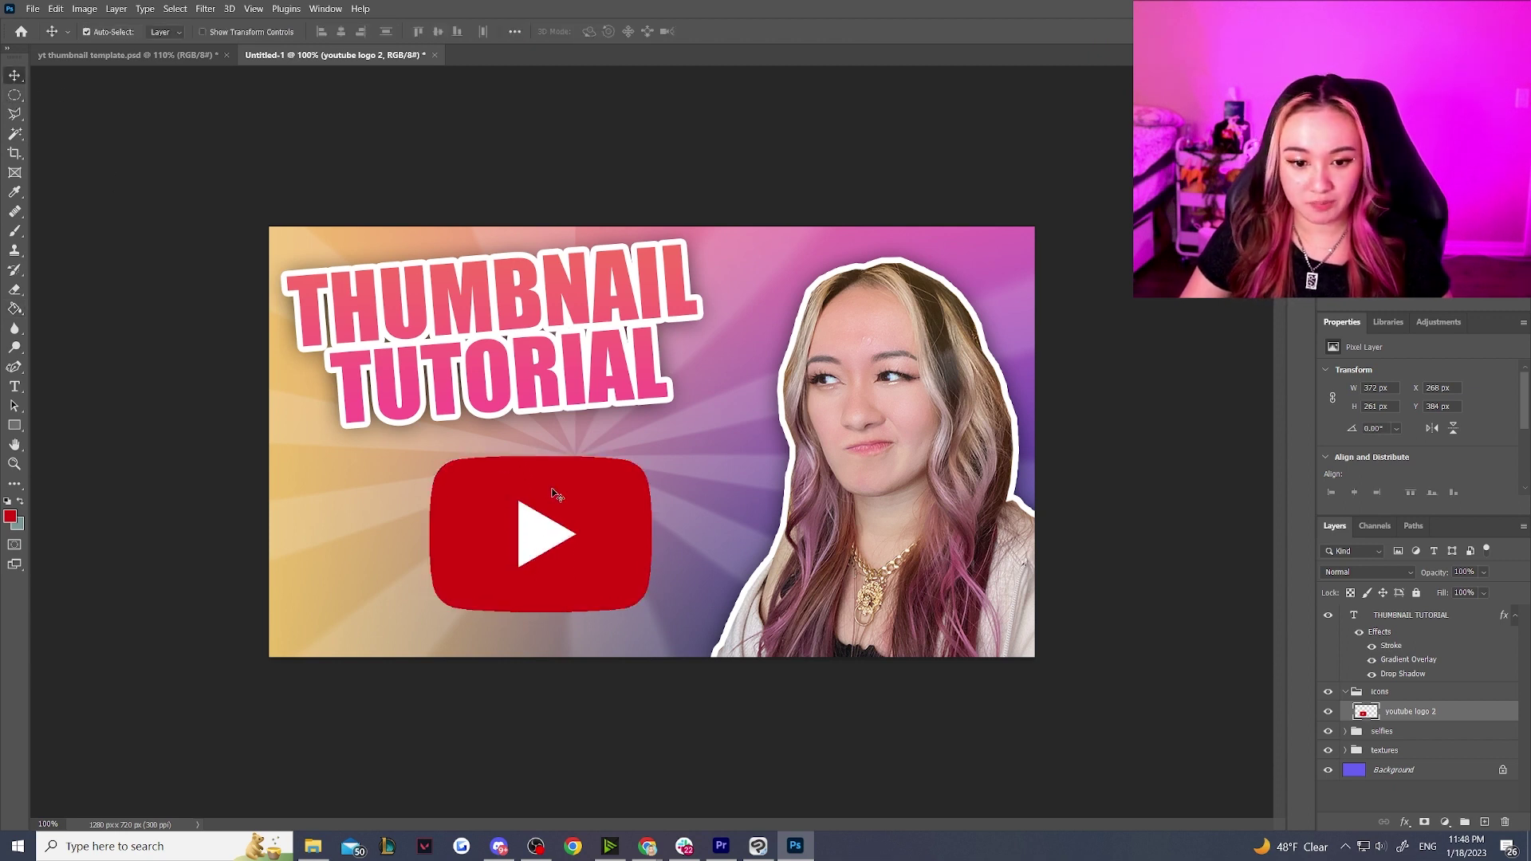
{"action": "left_click", "coordinate": [116, 9]}
{"action": "mouse_move", "coordinate": [212, 152]}
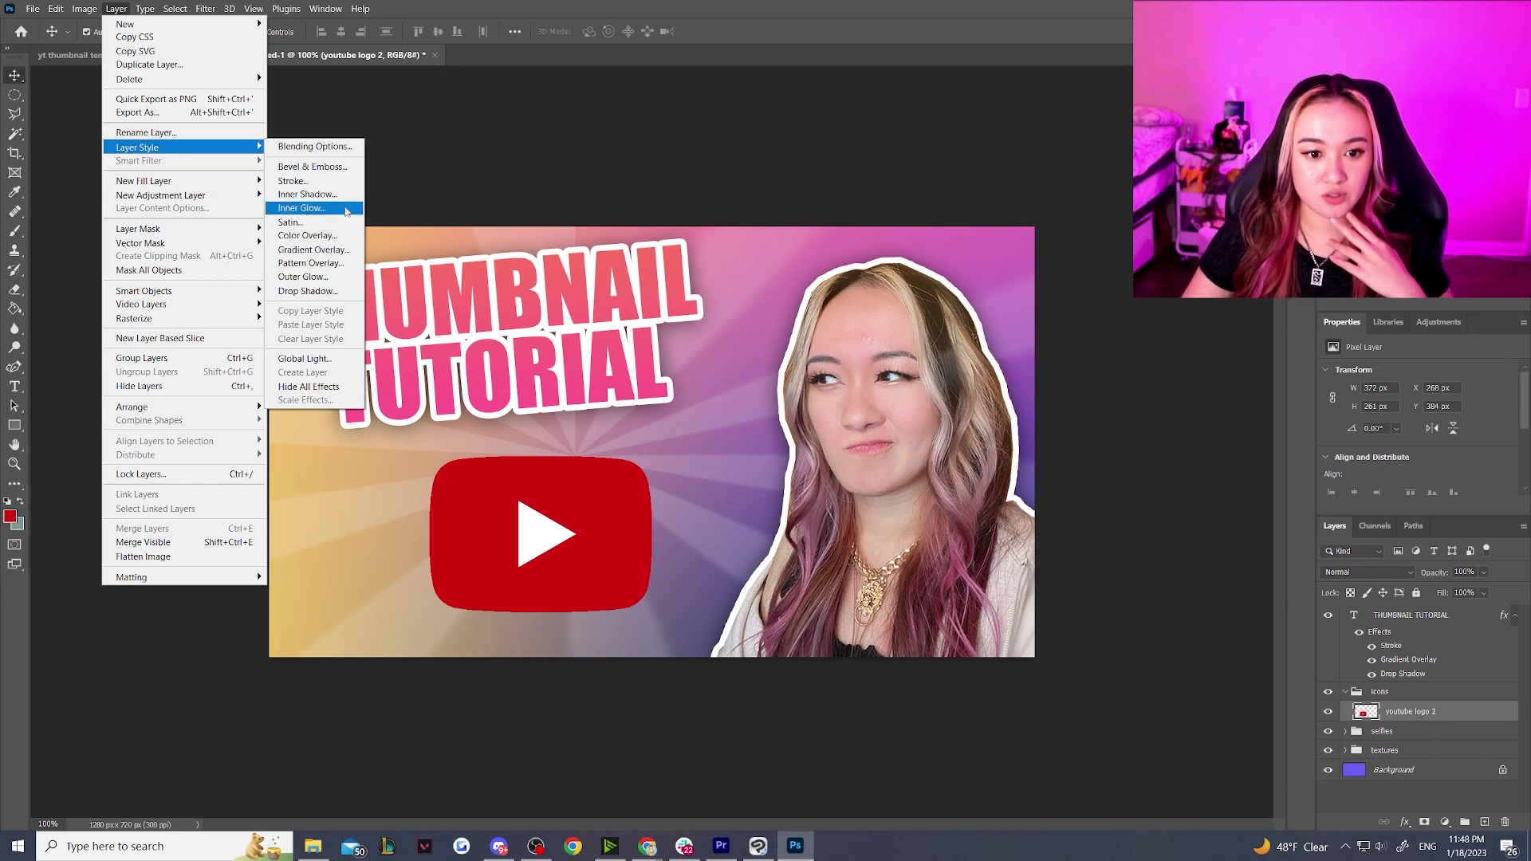
Step: Add an Outer Glow to the logo with adjusted opacity, noise and about 24 px size
{"action": "left_click", "coordinate": [319, 277]}
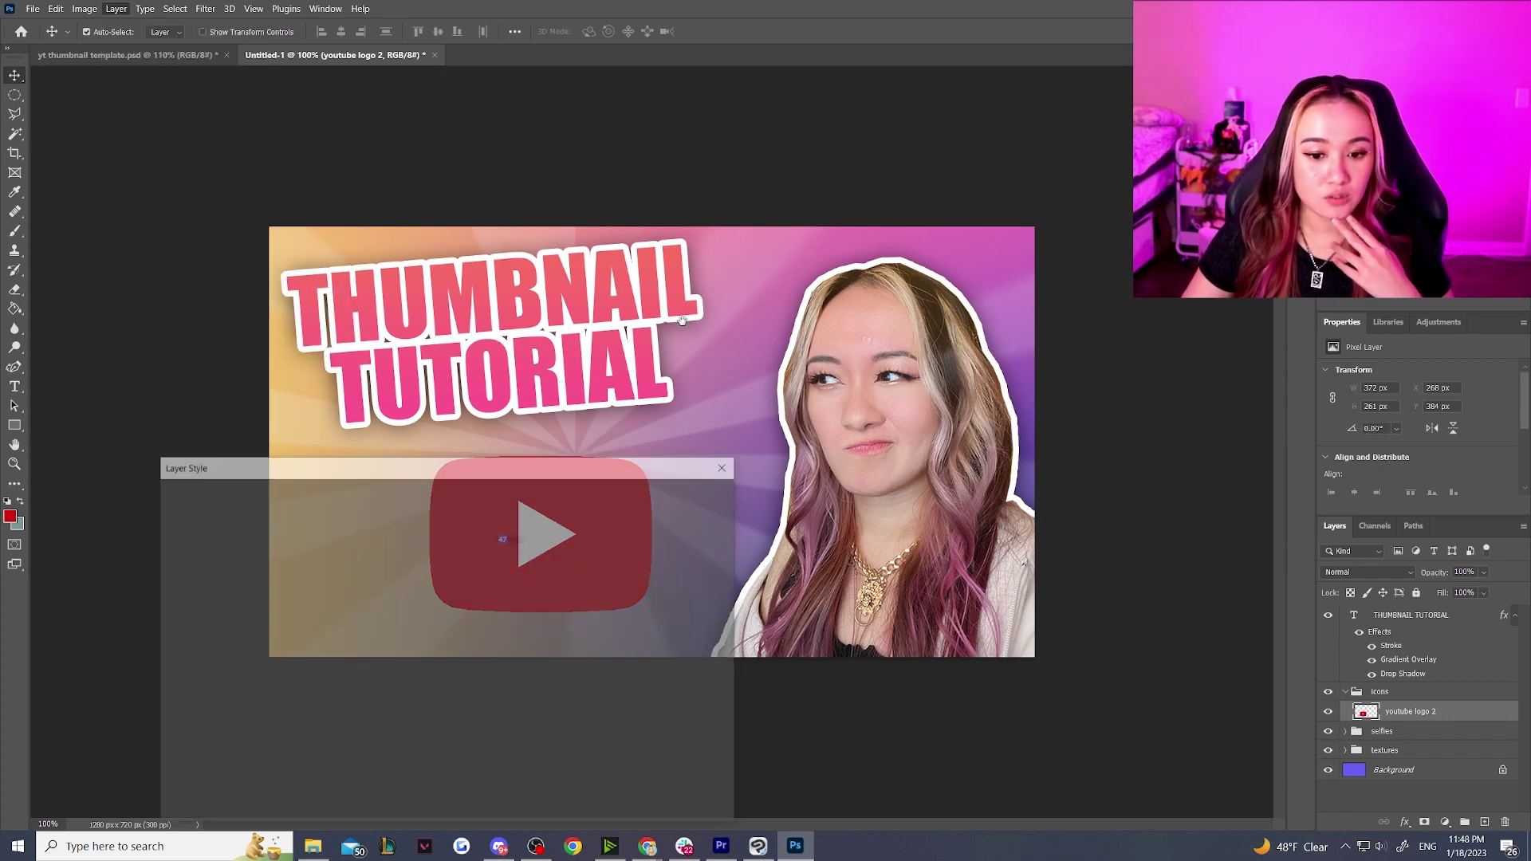
{"action": "left_click_drag", "start_coordinate": [508, 473], "coordinate": [1129, 204]}
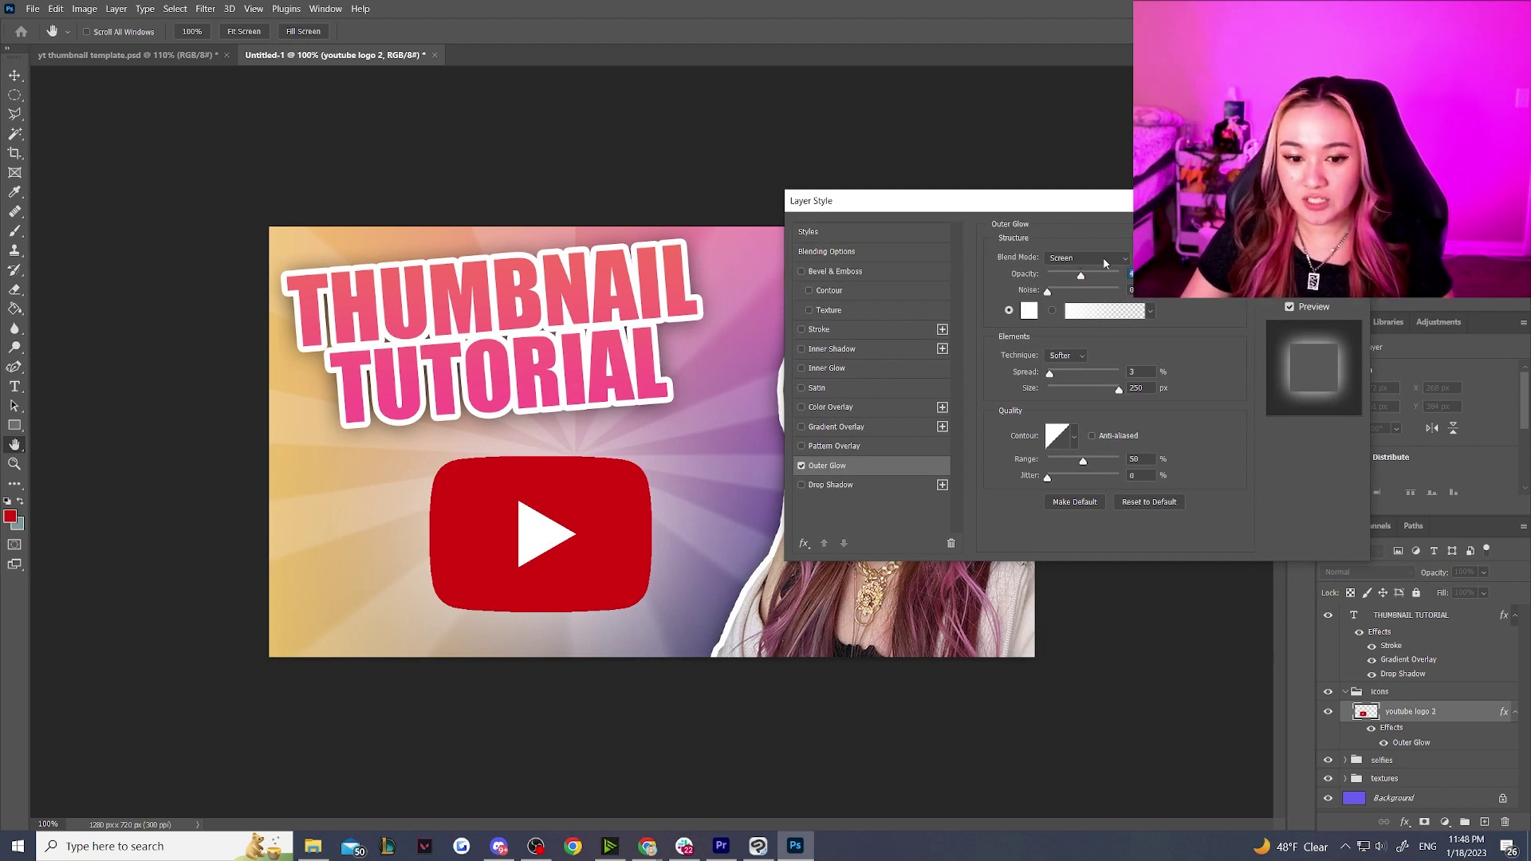
{"action": "left_click_drag", "start_coordinate": [1081, 275], "coordinate": [1119, 275]}
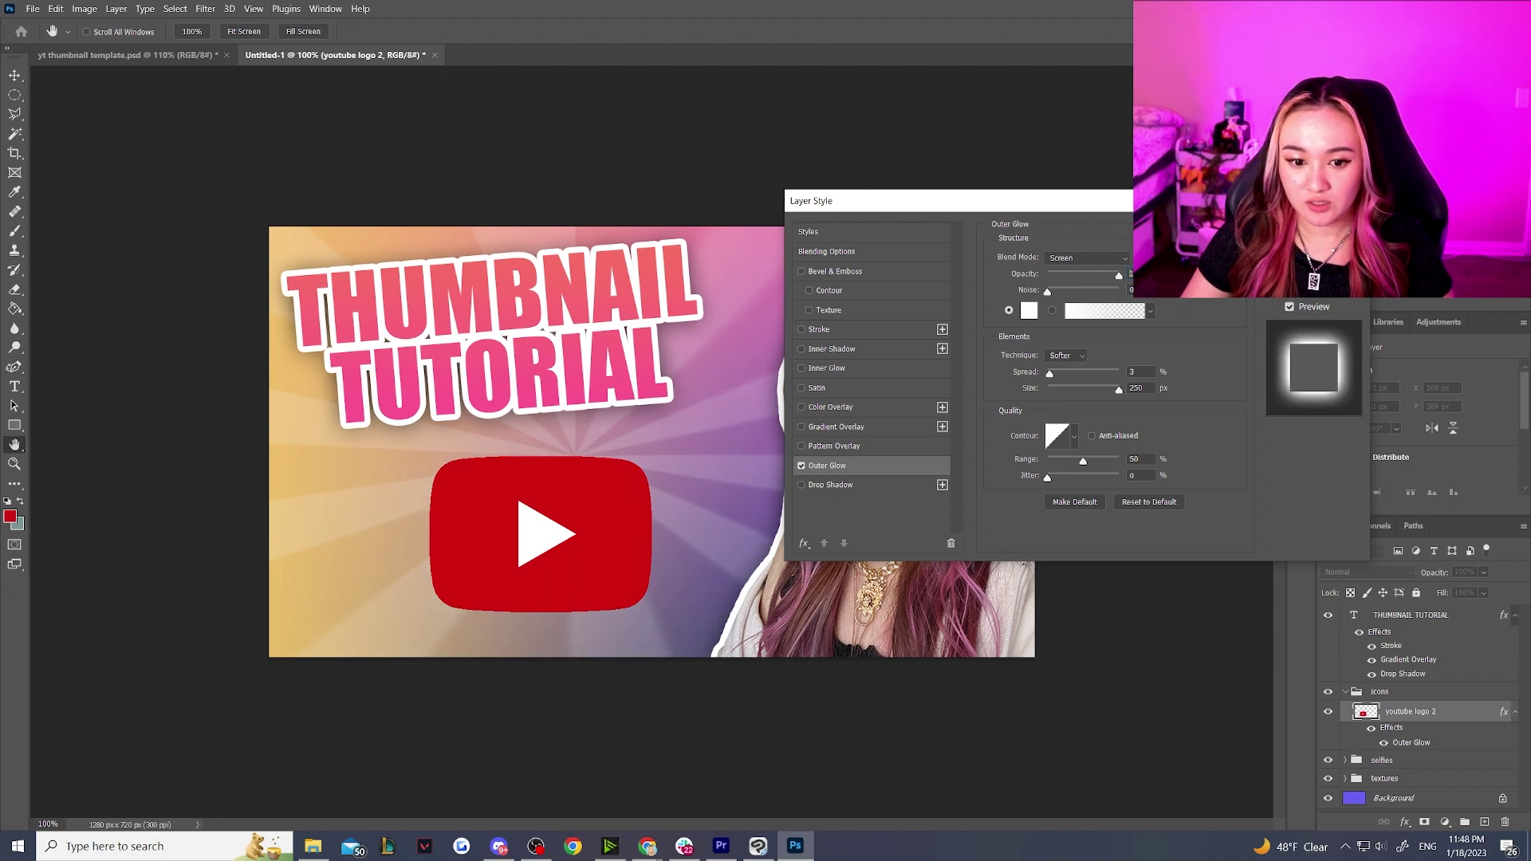
{"action": "mouse_move", "coordinate": [1047, 292]}
{"action": "left_mouse_down"}
{"action": "mouse_move", "coordinate": [1095, 292]}
{"action": "mouse_move", "coordinate": [1021, 290]}
{"action": "left_mouse_up"}
{"action": "left_click_drag", "start_coordinate": [1116, 394], "coordinate": [1064, 392]}
{"action": "left_click_drag", "start_coordinate": [1119, 276], "coordinate": [1080, 279]}
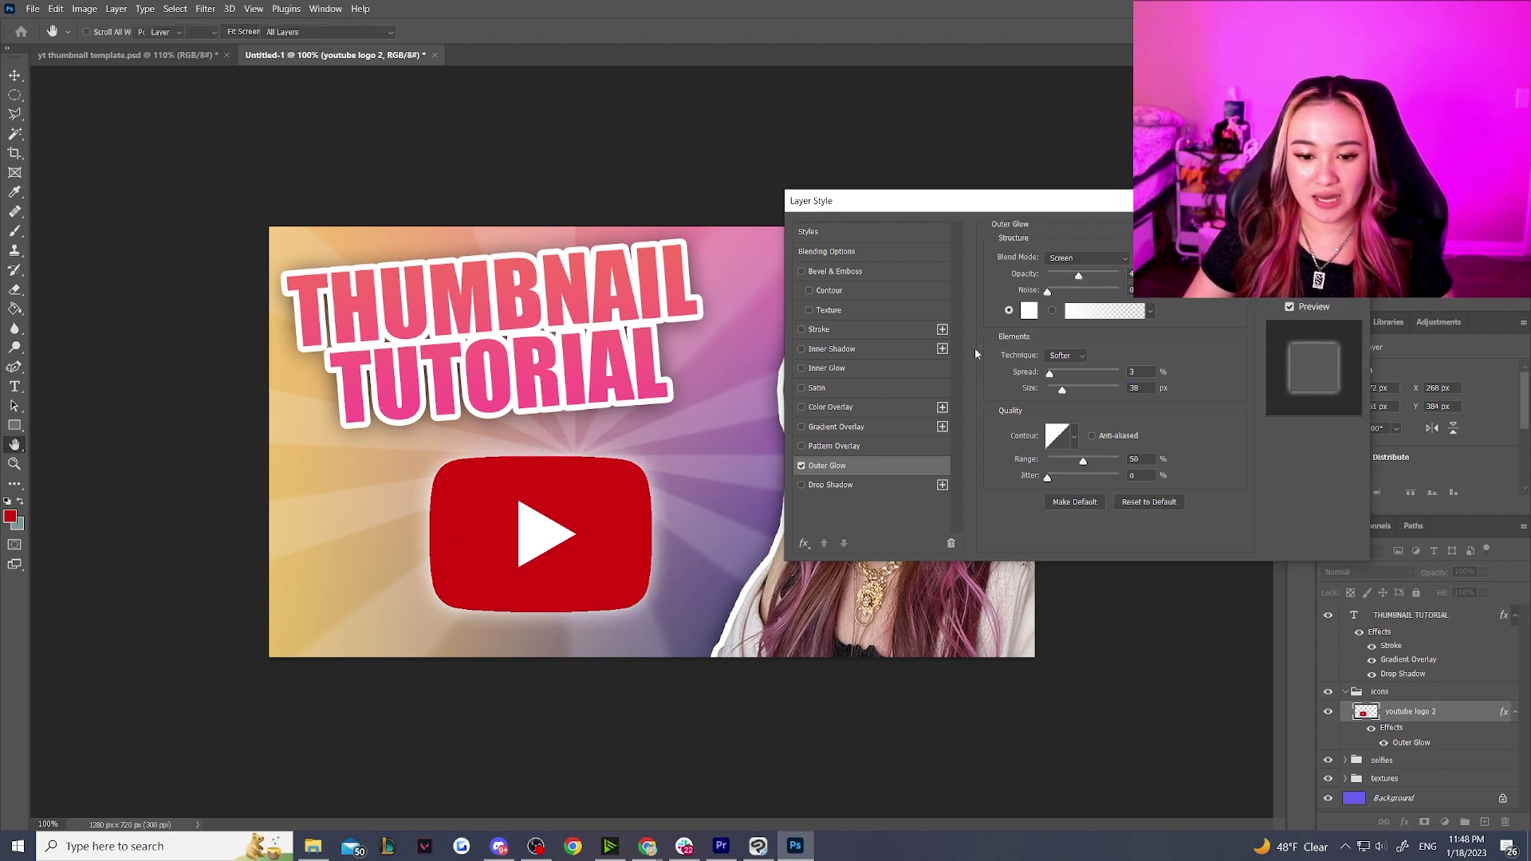
{"action": "key", "text": "Return"}
{"action": "key", "text": "v"}
{"action": "left_click", "coordinate": [1147, 500]}
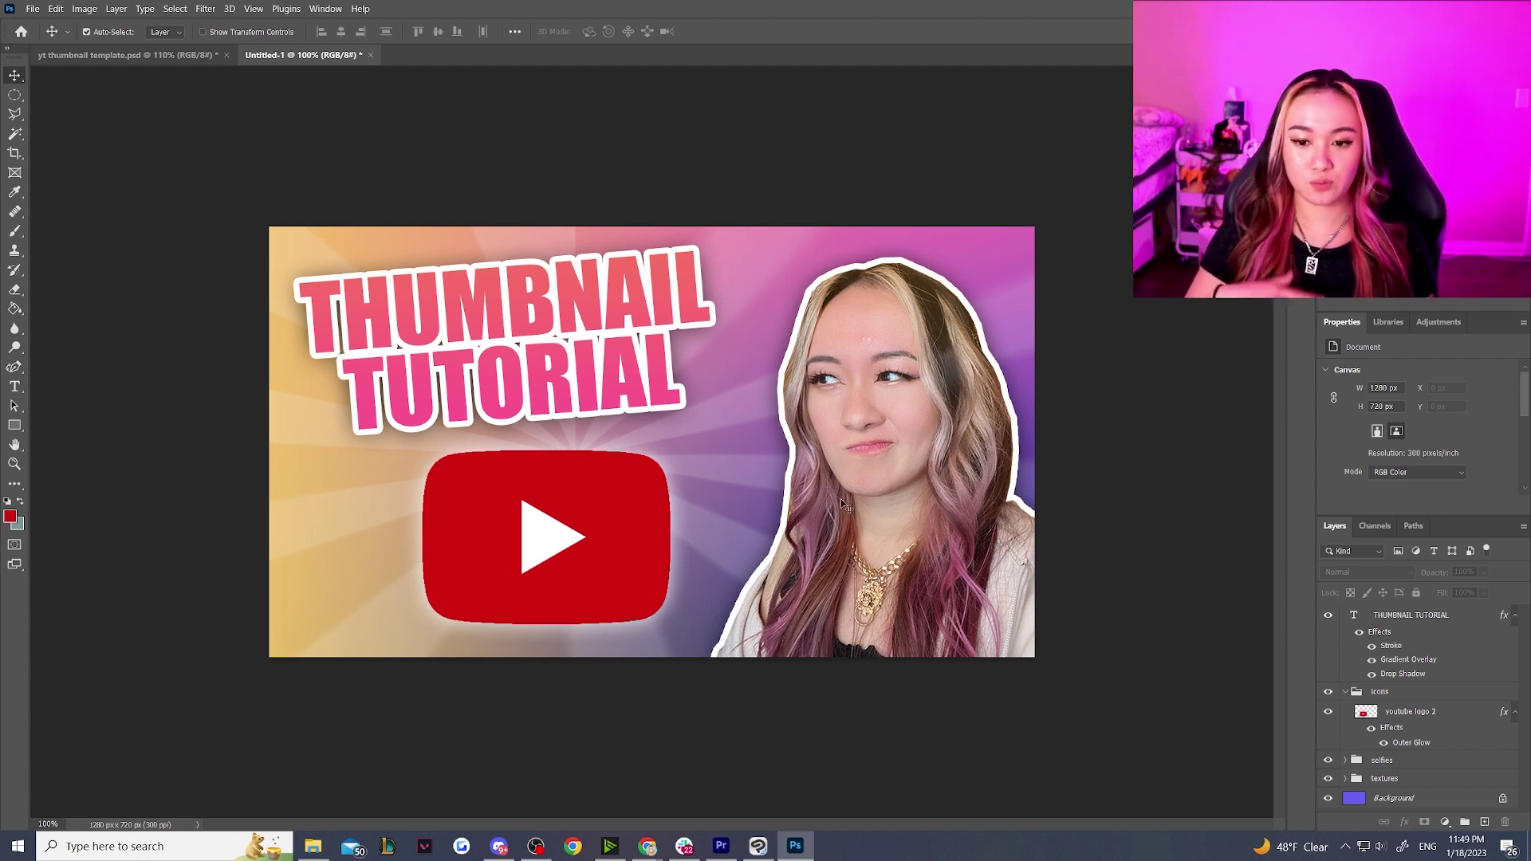
Step: In the textures group, hide grid, gradient 2 and gradient 3, and show gradient 1
{"action": "left_click", "coordinate": [1354, 780]}
{"action": "left_click", "coordinate": [1345, 778]}
{"action": "scroll", "coordinate": [1377, 782], "scroll_direction": "down", "scroll_amount": 3}
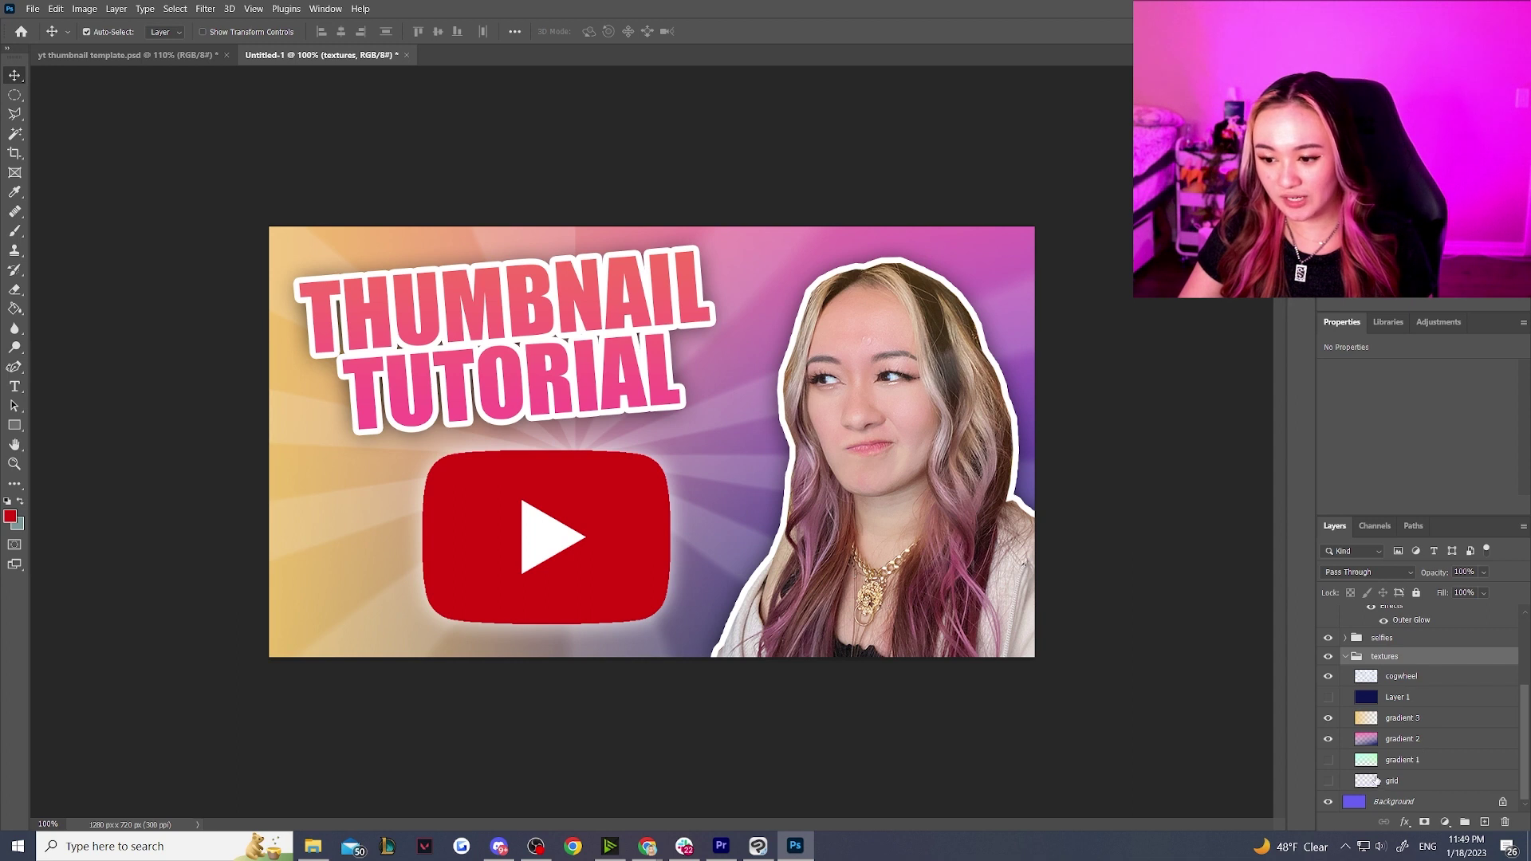
{"action": "left_click", "coordinate": [1328, 781]}
{"action": "left_click", "coordinate": [1328, 760]}
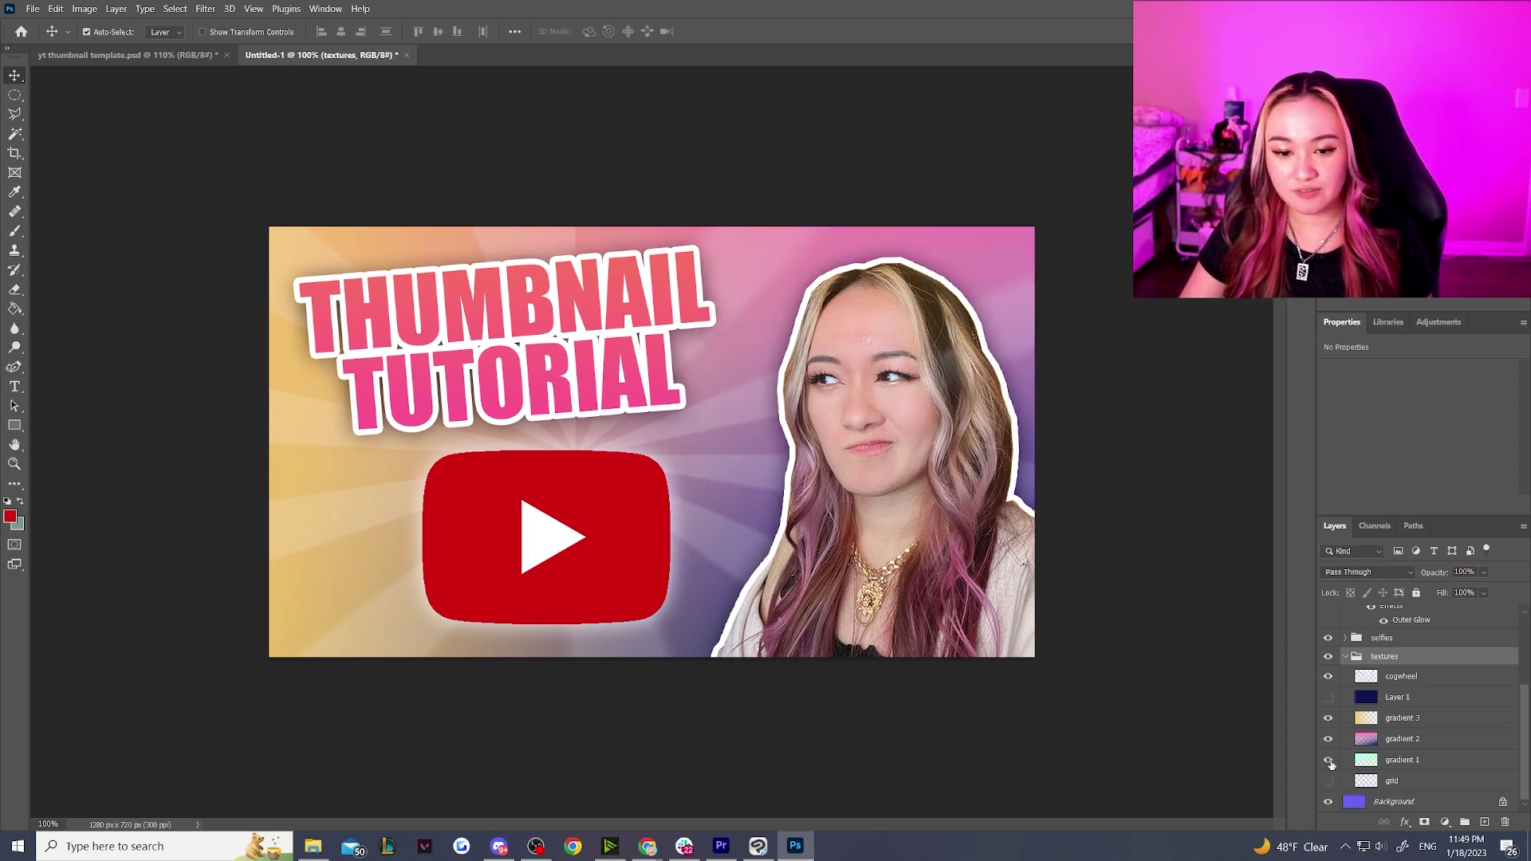
{"action": "left_click", "coordinate": [1328, 740]}
{"action": "left_click", "coordinate": [1328, 719]}
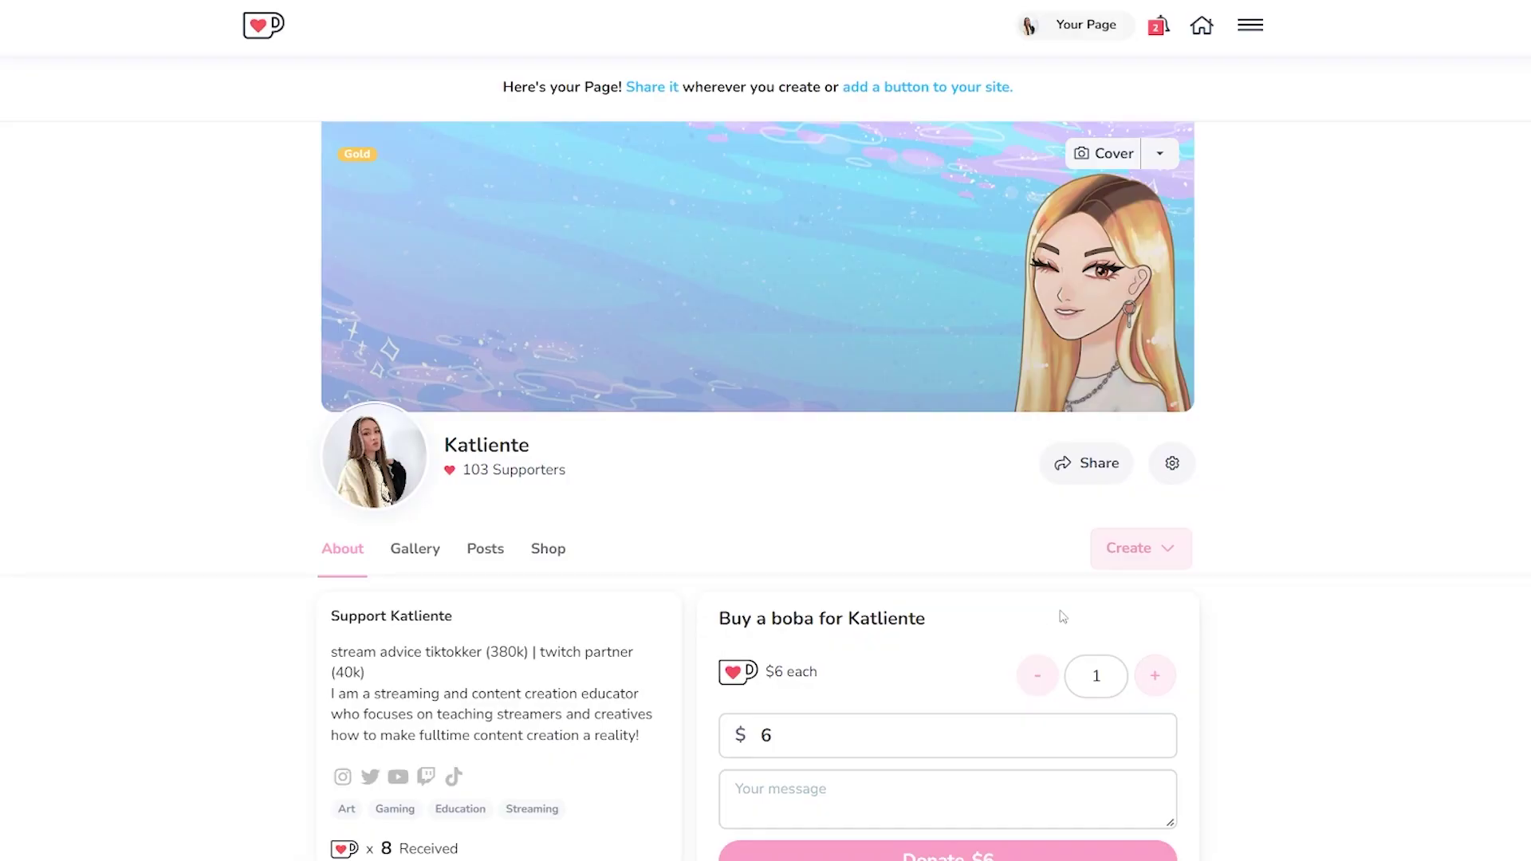
Step: Browse the Ko-fi page and open the free sponsorships masterlist product
{"action": "scroll", "coordinate": [1060, 619], "scroll_direction": "down", "scroll_amount": 6}
{"action": "scroll", "coordinate": [859, 549], "scroll_direction": "down", "scroll_amount": 2}
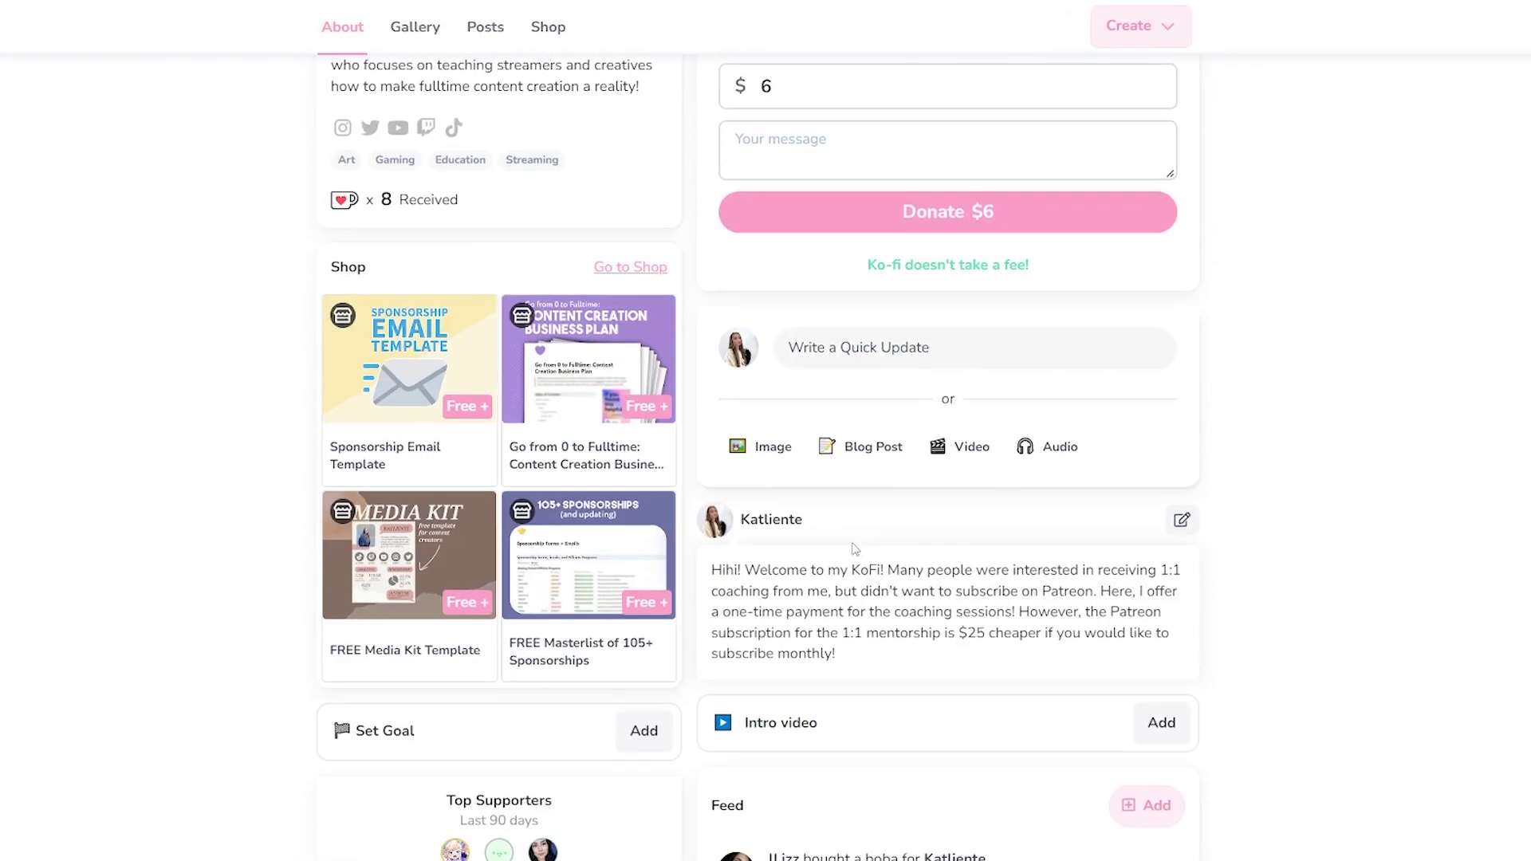
{"action": "left_click", "coordinate": [621, 604]}
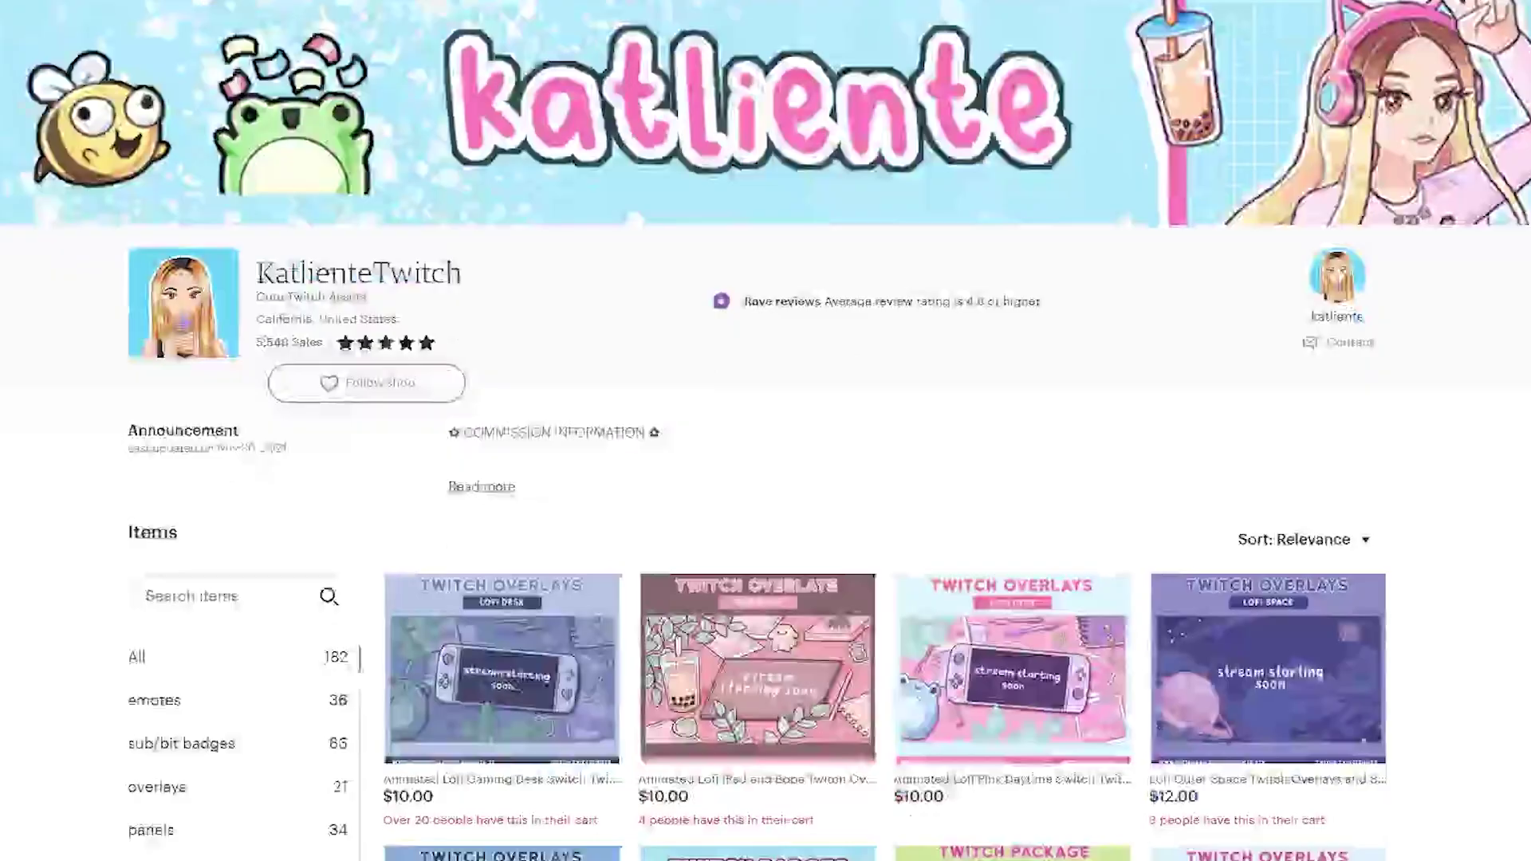
{"action": "scroll", "coordinate": [766, 478], "scroll_direction": "down", "scroll_amount": 5}
{"action": "scroll", "coordinate": [766, 479], "scroll_direction": "down", "scroll_amount": 15}
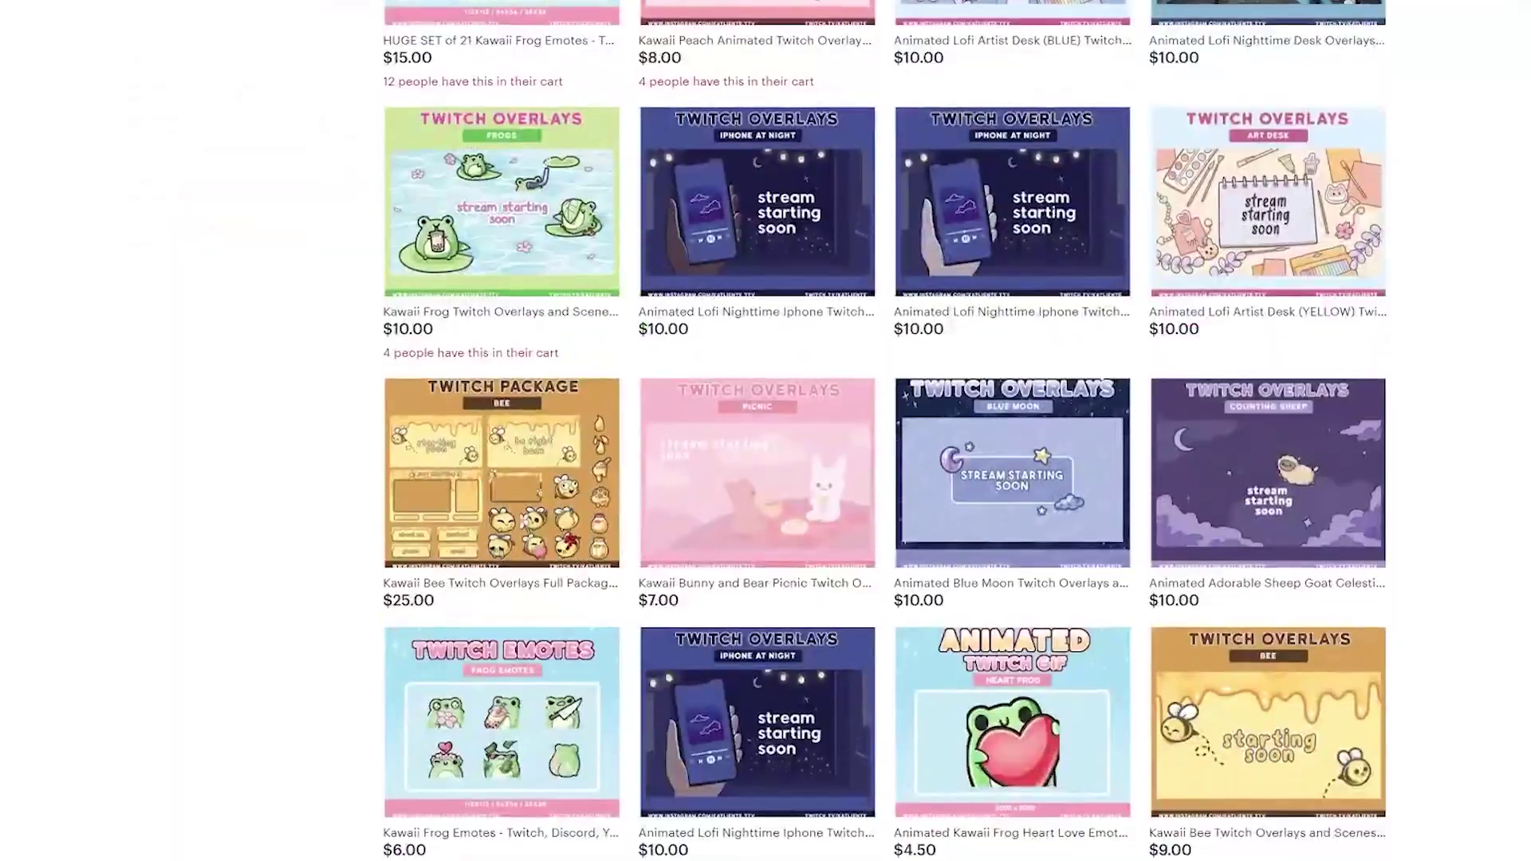
{"action": "scroll", "coordinate": [765, 479], "scroll_direction": "down", "scroll_amount": 8}
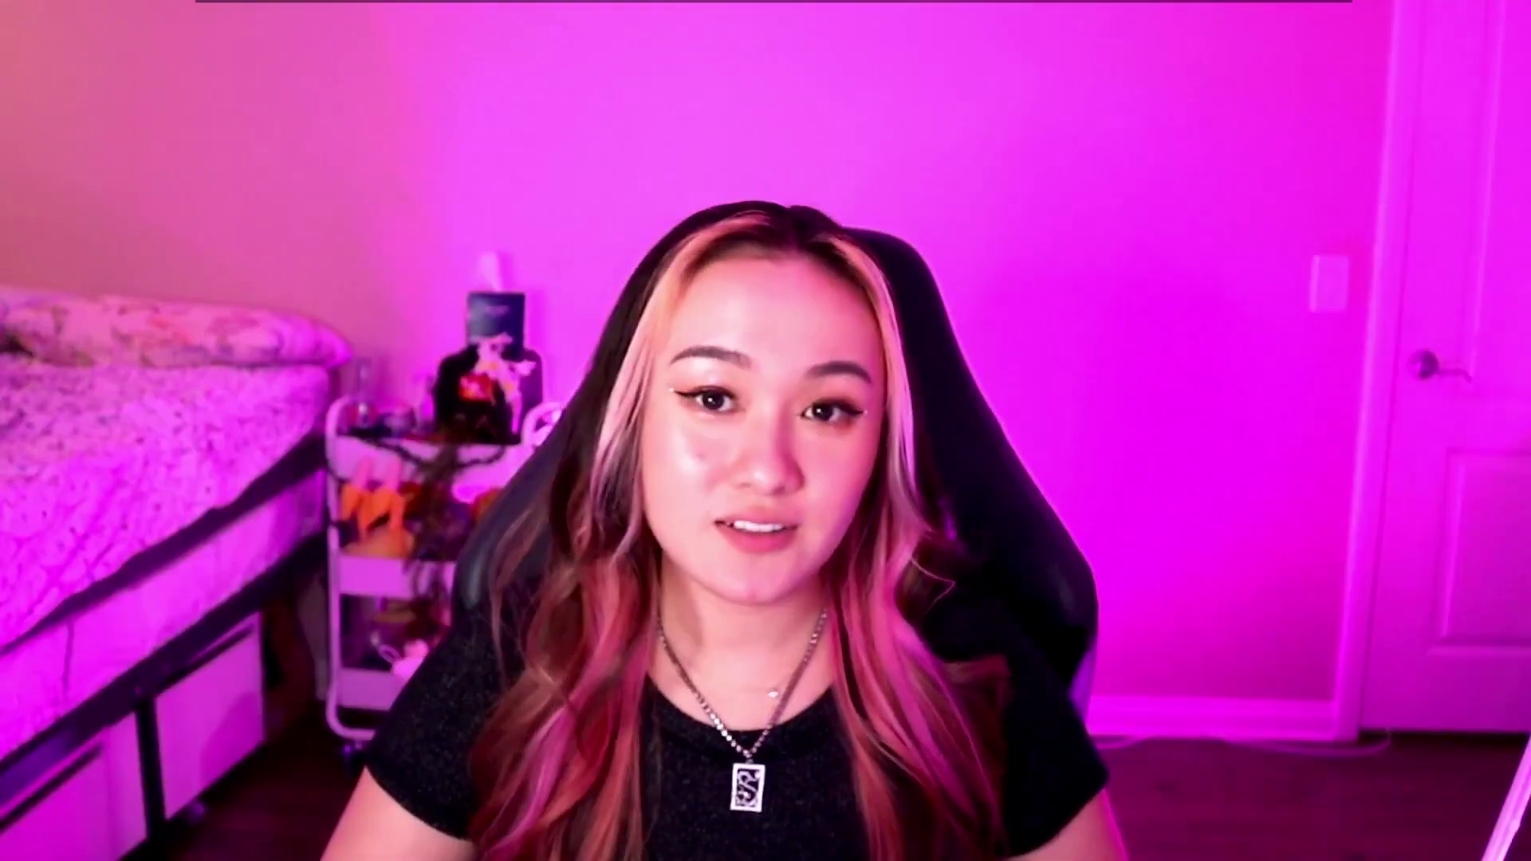